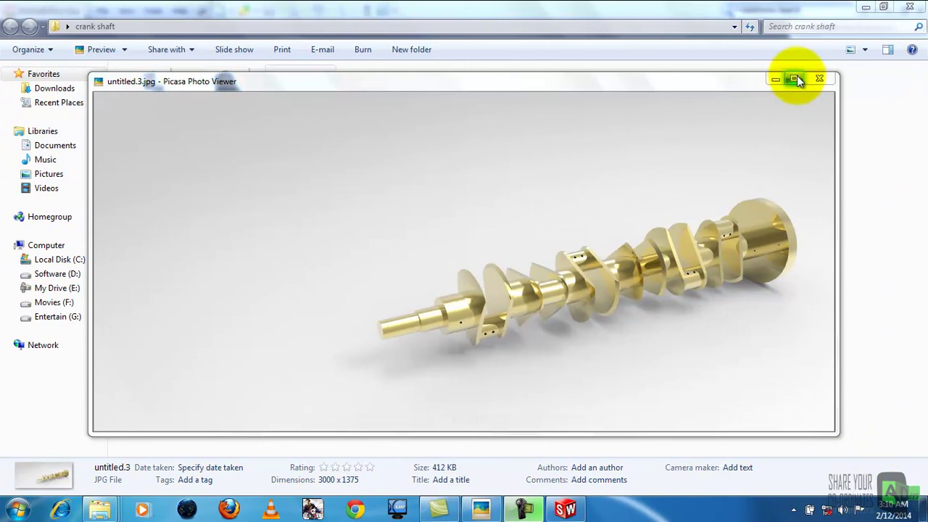
# Maximize the gold crankshaft render untitled.3 and zoom in and out on its crank throws
pyautogui.click(795, 78)
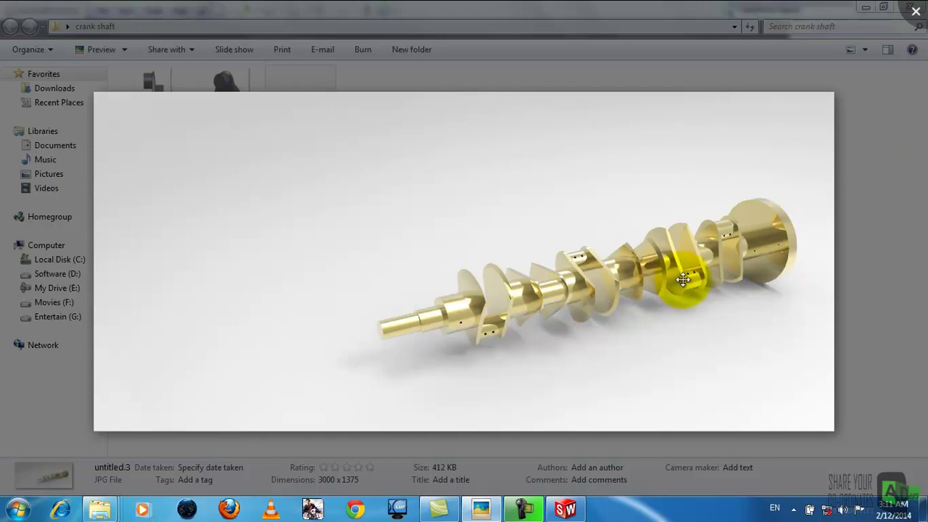
pyautogui.scroll(1, 685, 276)
pyautogui.scroll(1, 685, 277)
pyautogui.scroll(1, 692, 269)
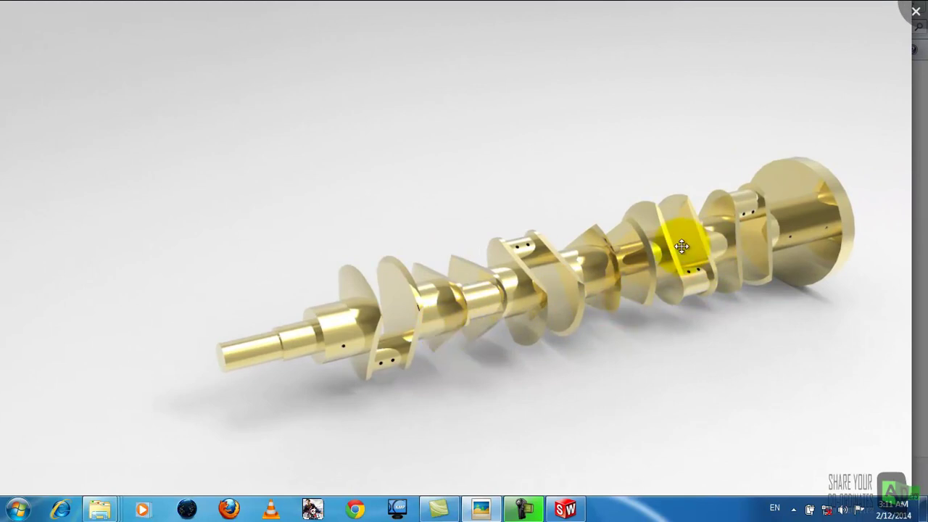
pyautogui.scroll(1, 627, 253)
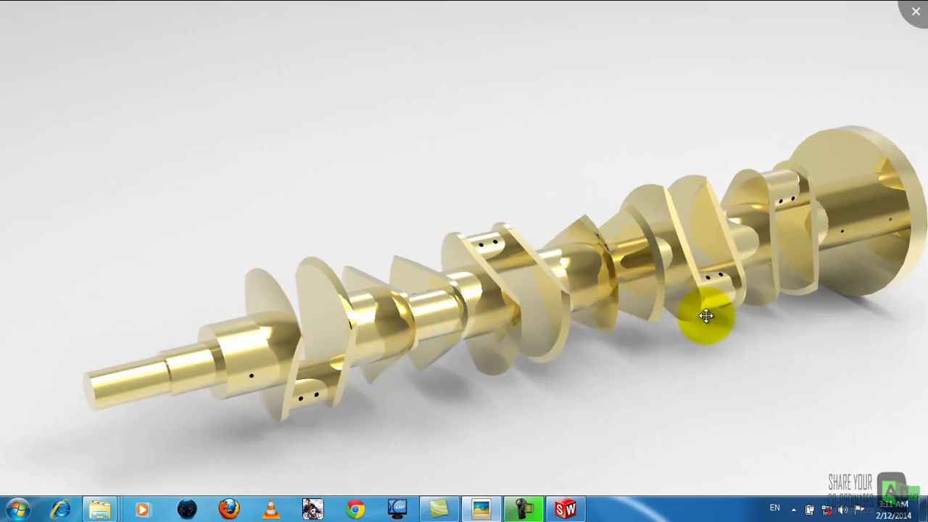
pyautogui.scroll(-2, 706, 315)
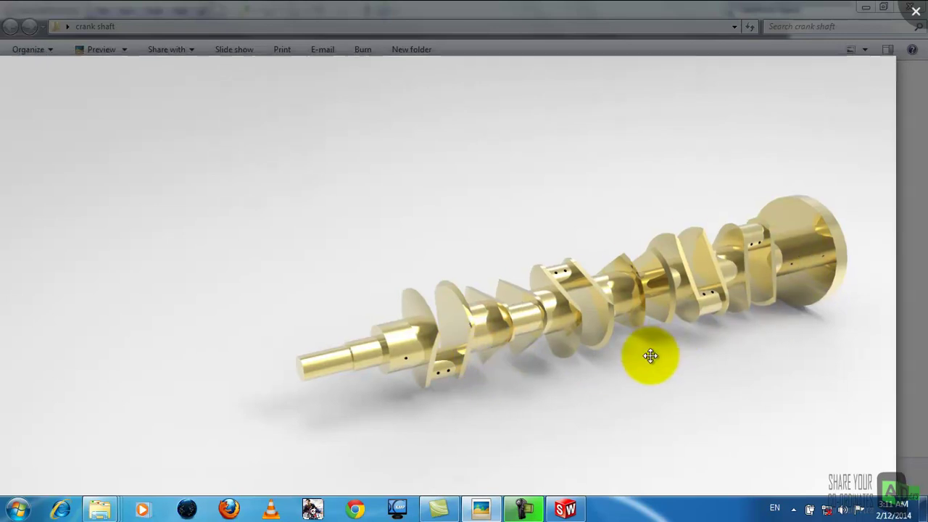
pyautogui.scroll(-2, 650, 356)
pyautogui.scroll(-2, 721, 338)
pyautogui.scroll(-1, 706, 343)
pyautogui.scroll(2, 706, 343)
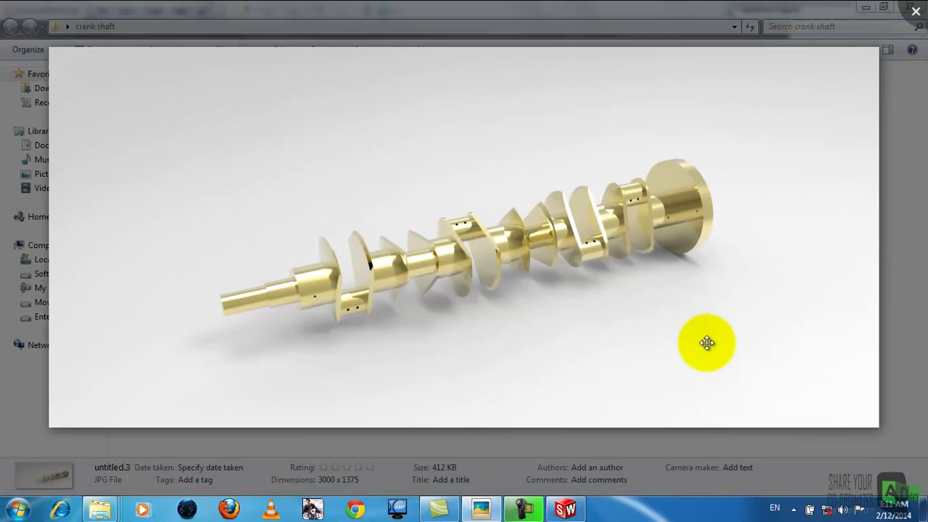
pyautogui.scroll(-2, 706, 342)
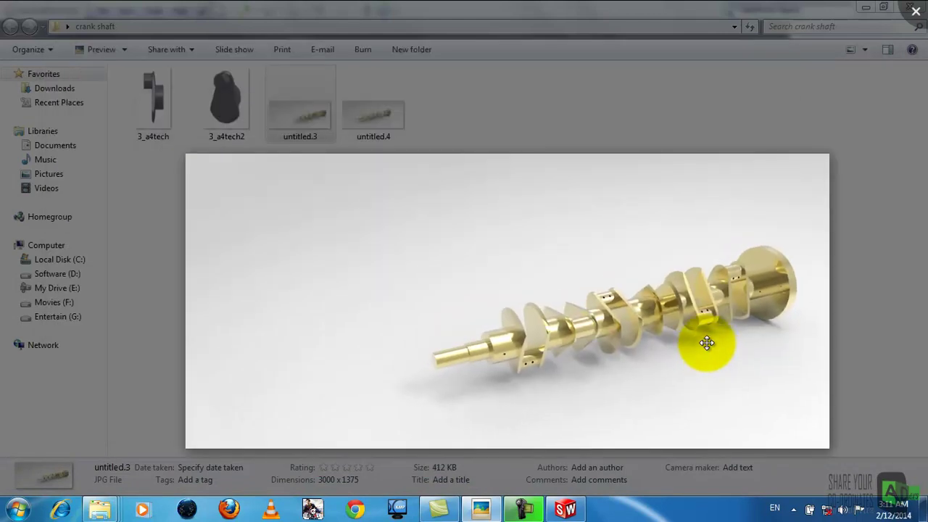
# Step through the crank shaft folder images, ending on the angled grey crank throw render
pyautogui.press('Left')
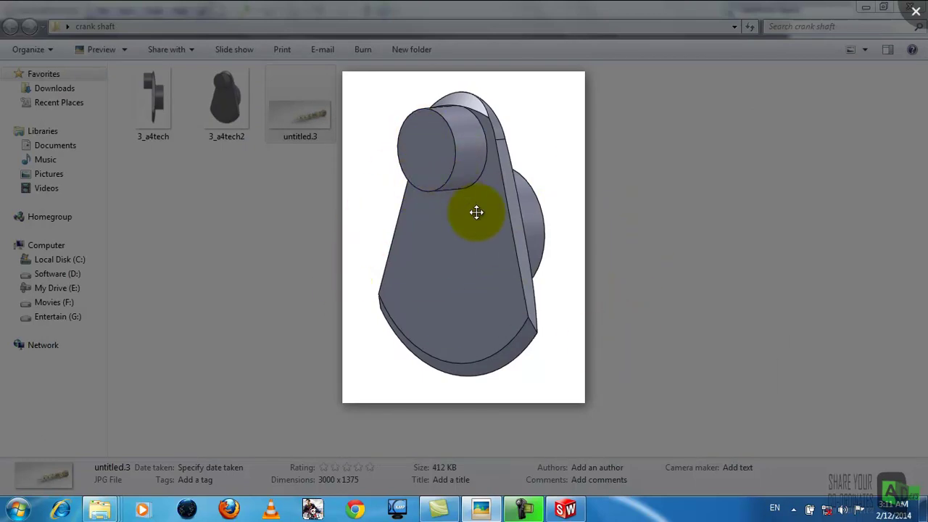
pyautogui.press('Right')
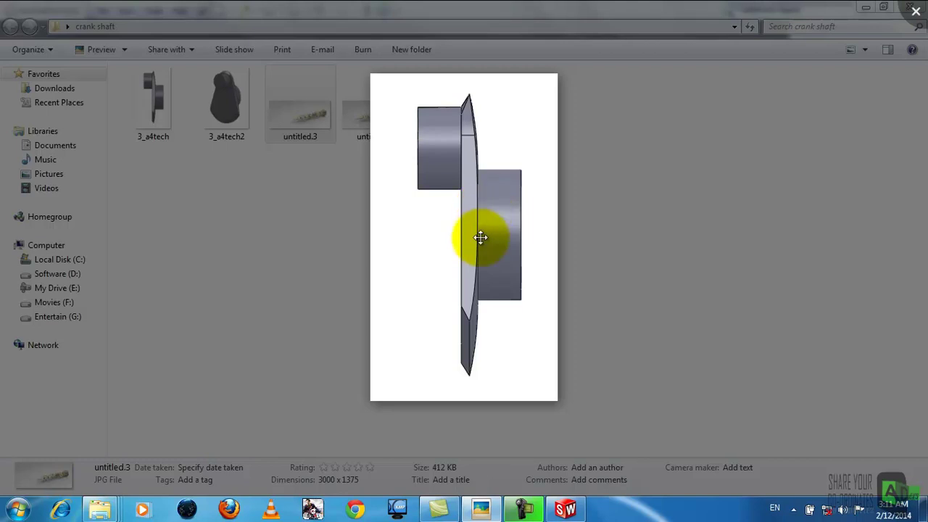
pyautogui.press('Right')
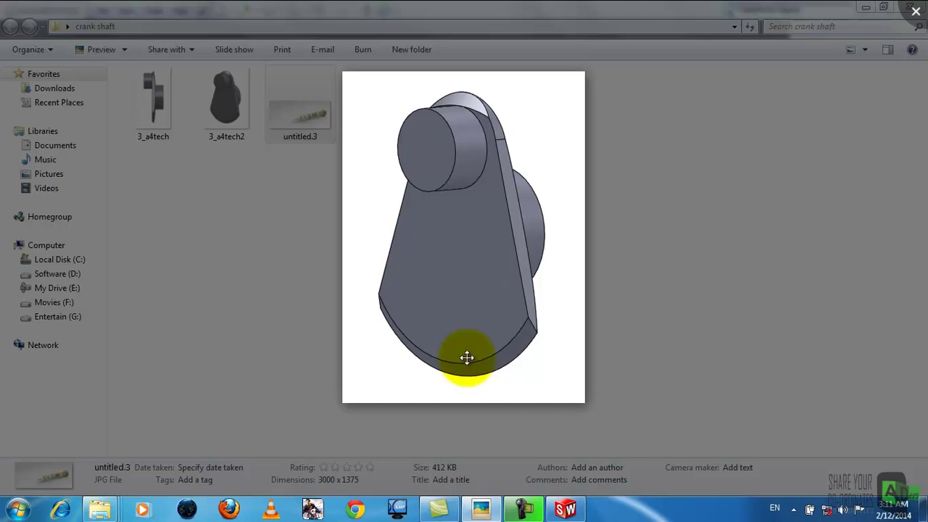
# Switch to SolidWorks and create a new blank Part document, Part1
pyautogui.click(565, 509)
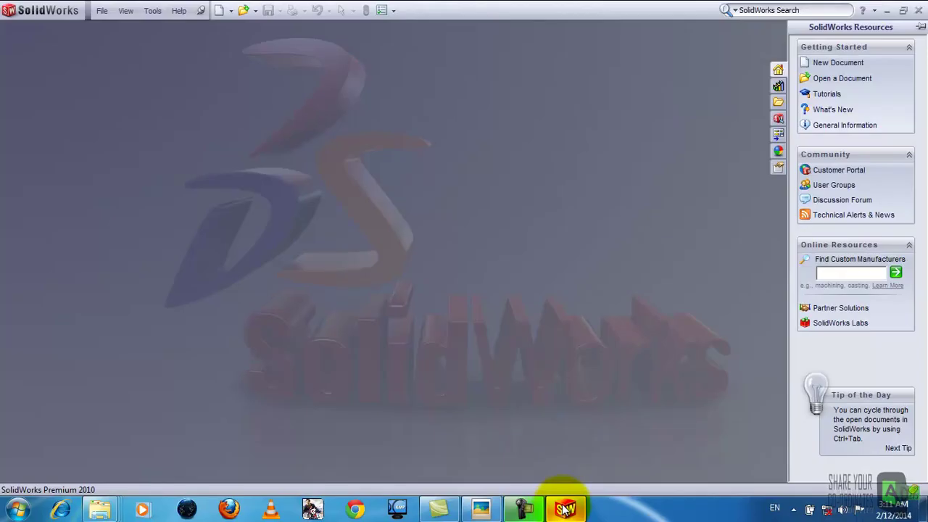
pyautogui.click(219, 11)
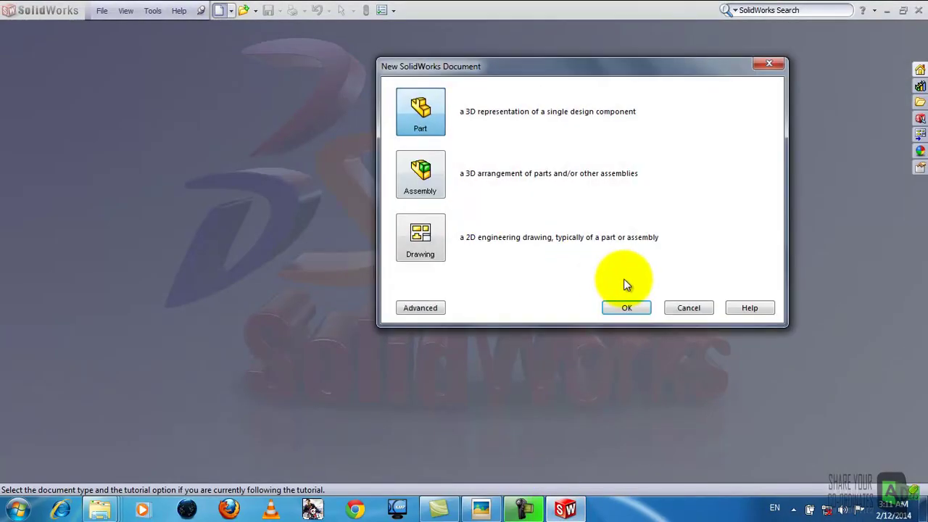
pyautogui.click(627, 307)
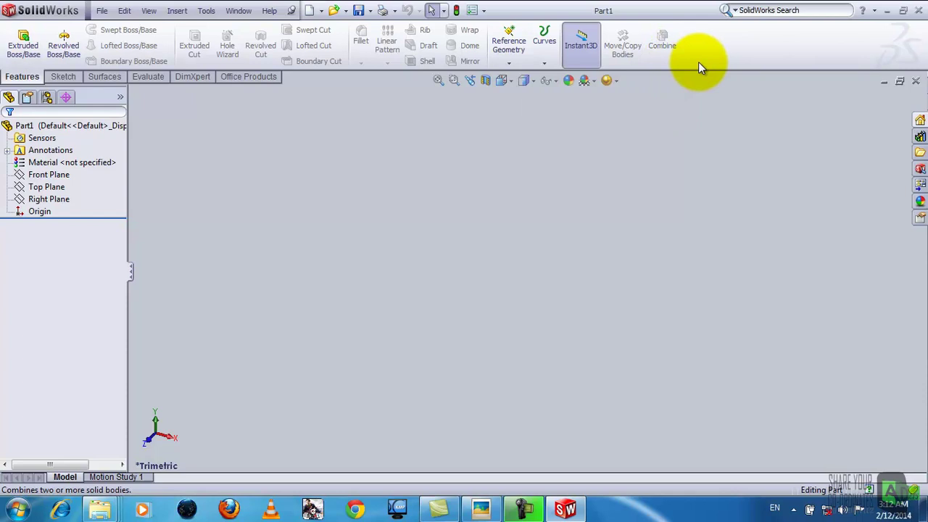
pyautogui.rightClick(736, 41)
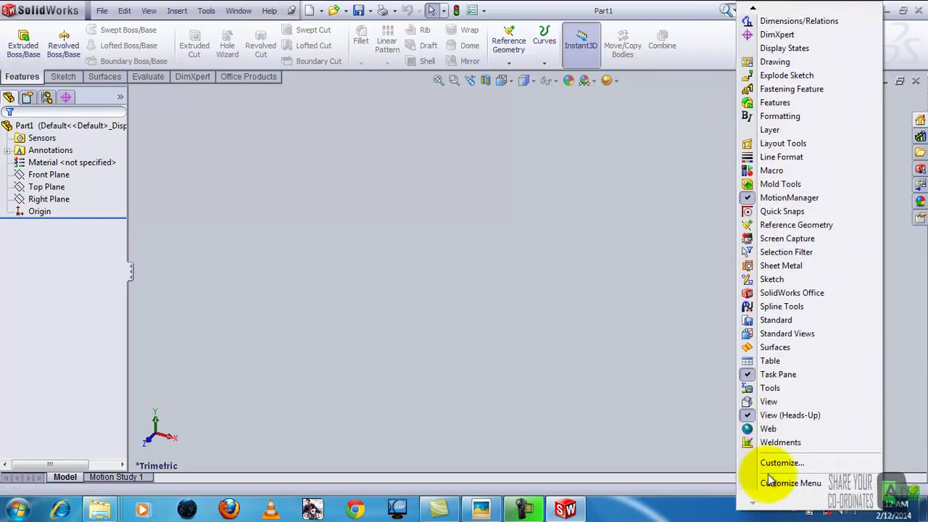
pyautogui.click(774, 458)
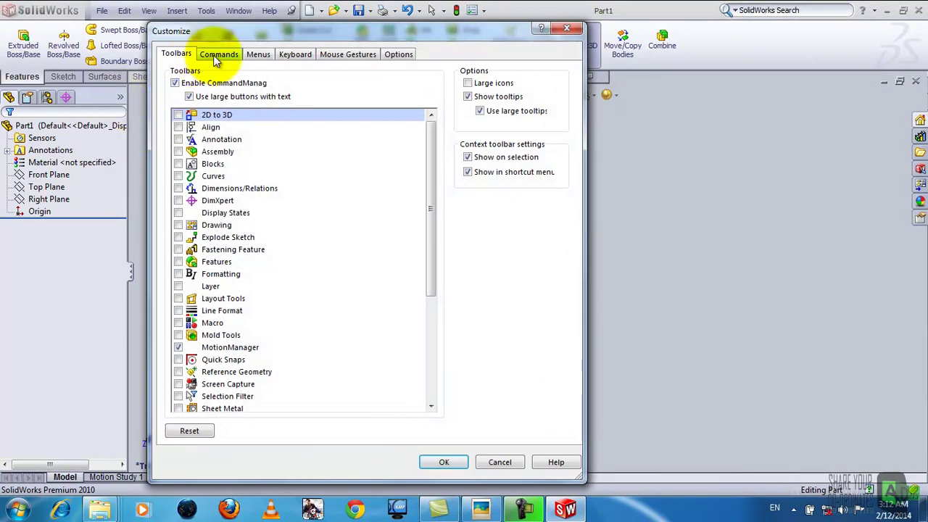
pyautogui.click(220, 54)
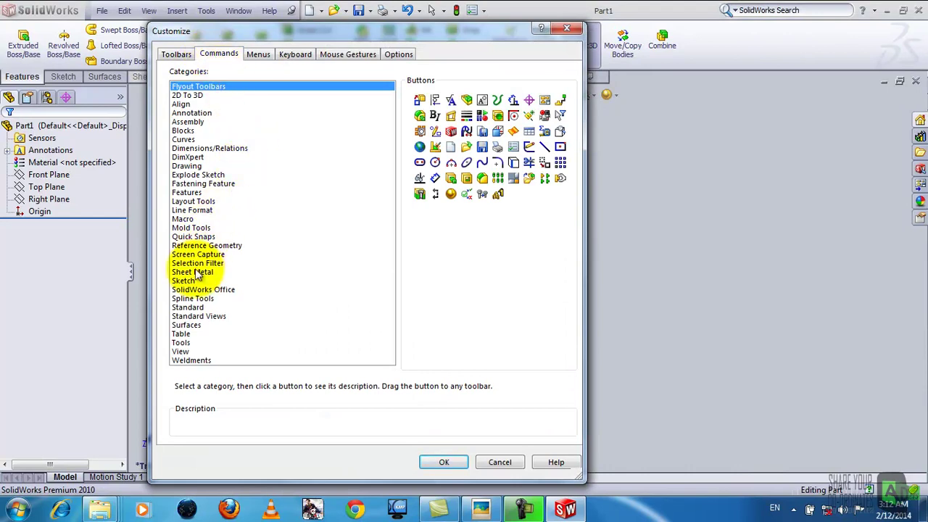
pyautogui.click(188, 193)
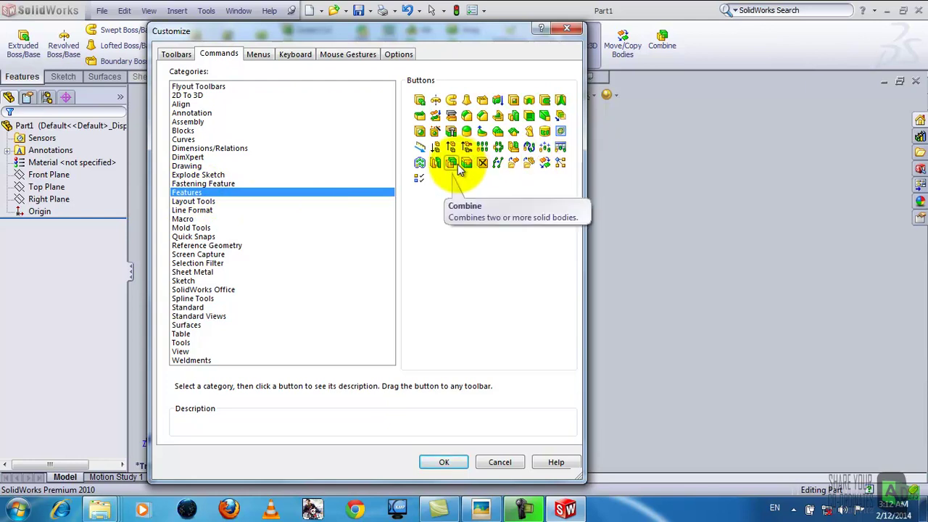
pyautogui.click(543, 163)
pyautogui.moveTo(715, 97); pyautogui.dragTo(720, 60)
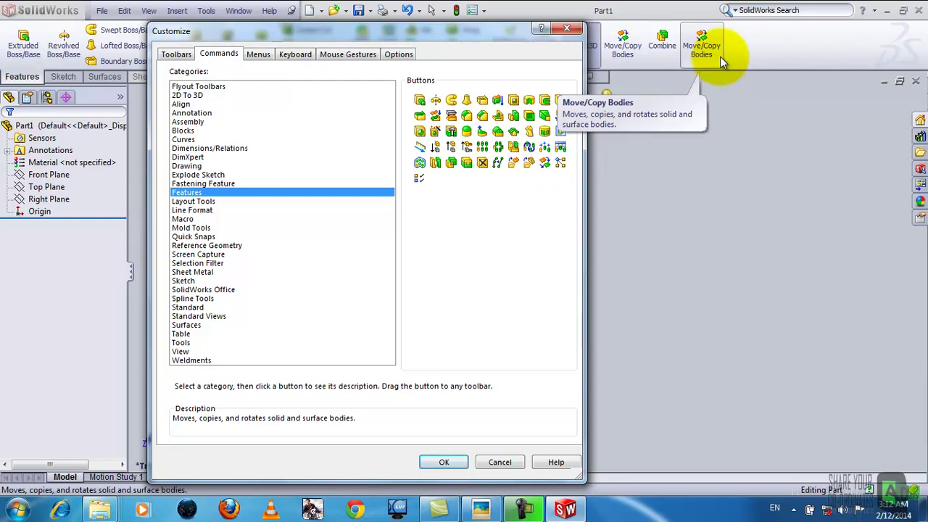
pyautogui.rightClick(719, 61)
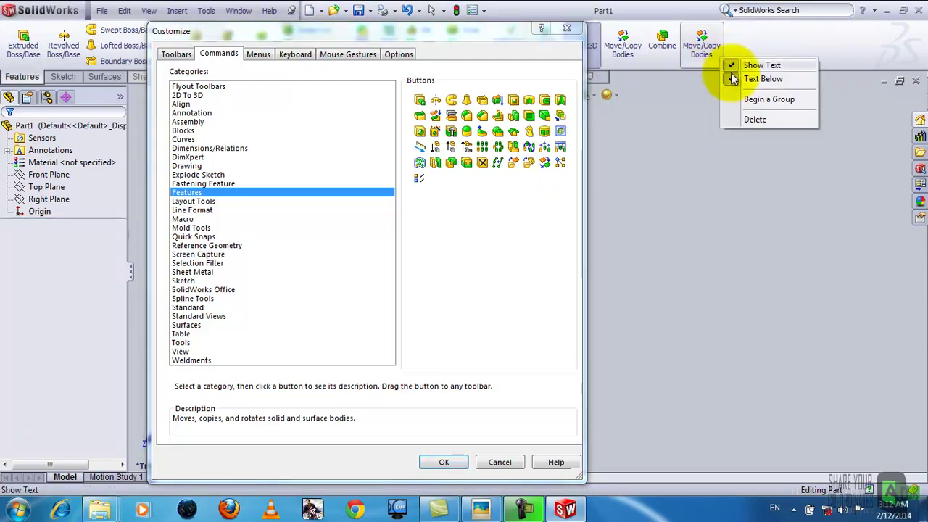
pyautogui.click(746, 120)
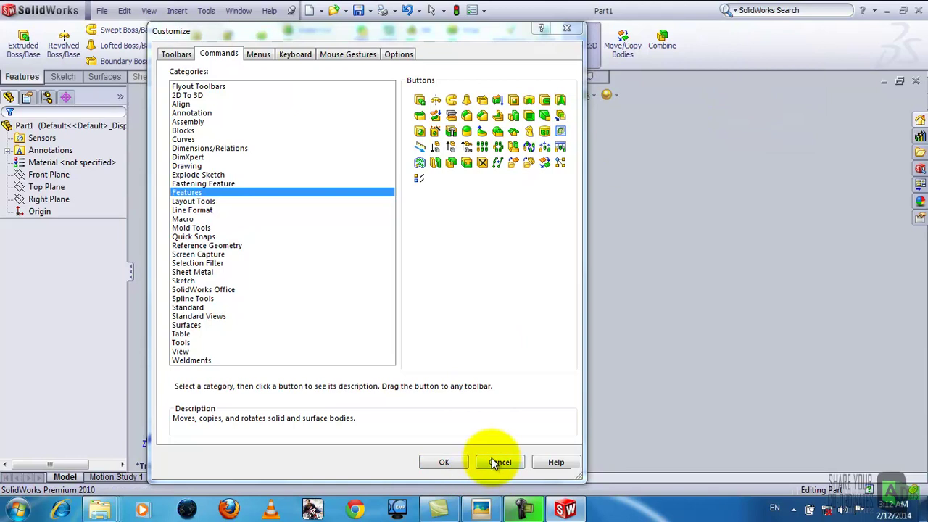
pyautogui.click(494, 459)
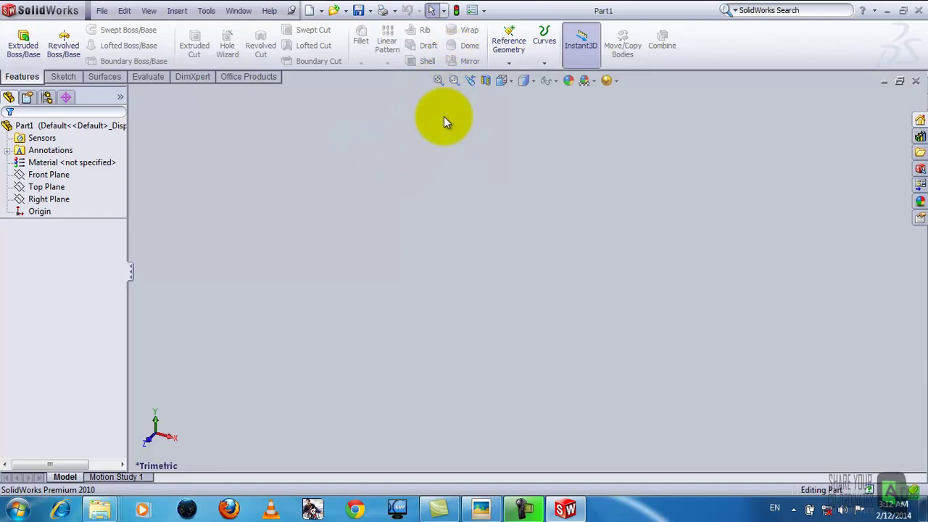
# Set Part1's document units to MMGS (millimeter, gram, second)
pyautogui.click(472, 10)
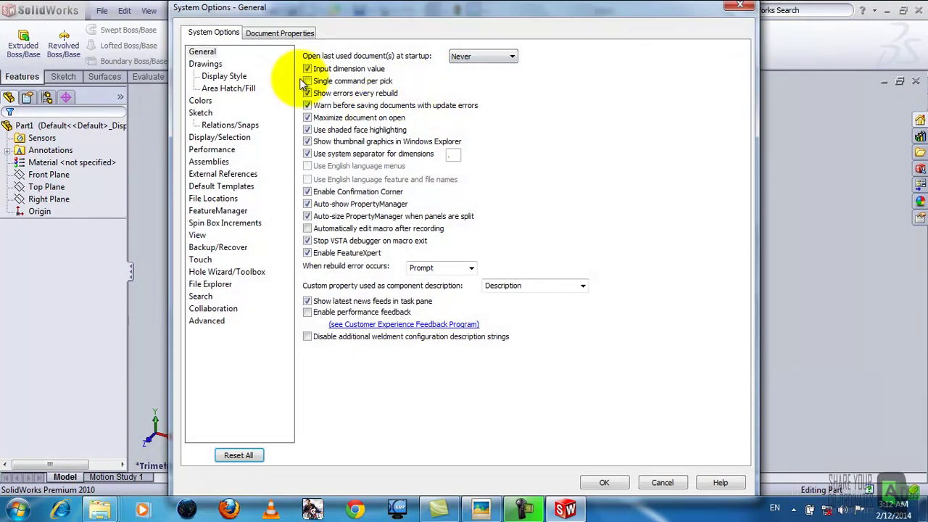
pyautogui.click(267, 33)
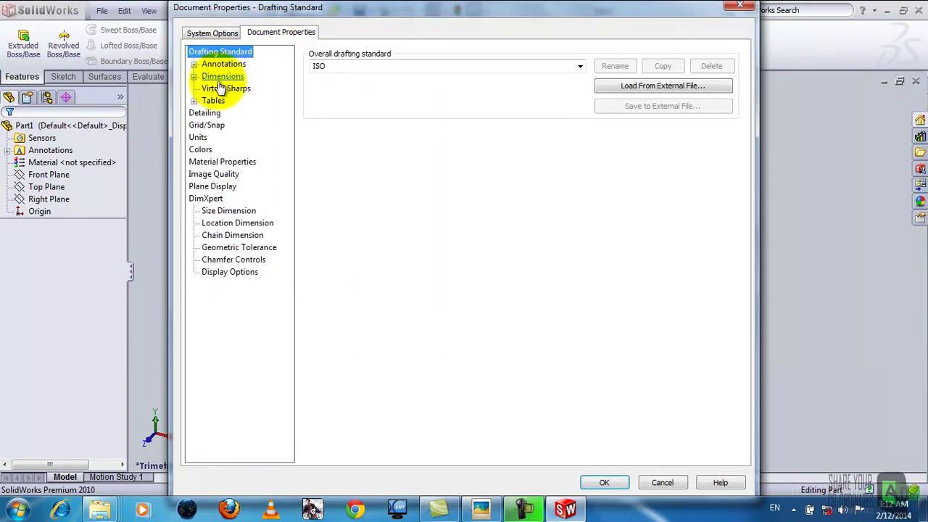
pyautogui.click(198, 137)
pyautogui.click(314, 86)
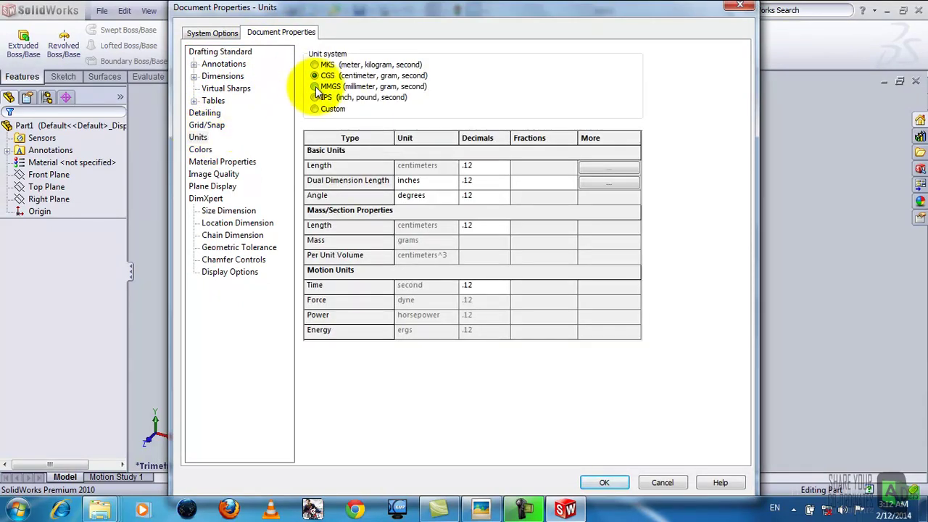
pyautogui.click(588, 484)
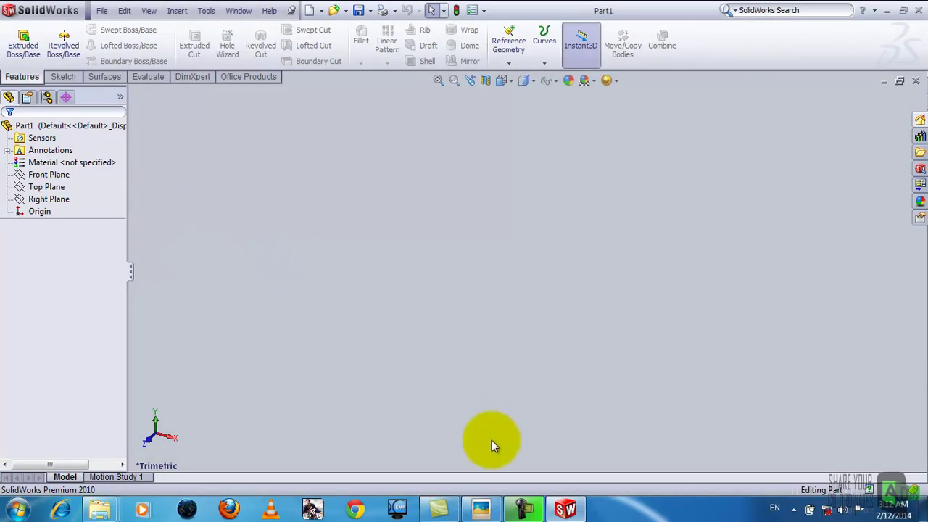
# Start a sketch on the Right Plane and draw the base line, tall vertical line and slanted tip
pyautogui.click(45, 198)
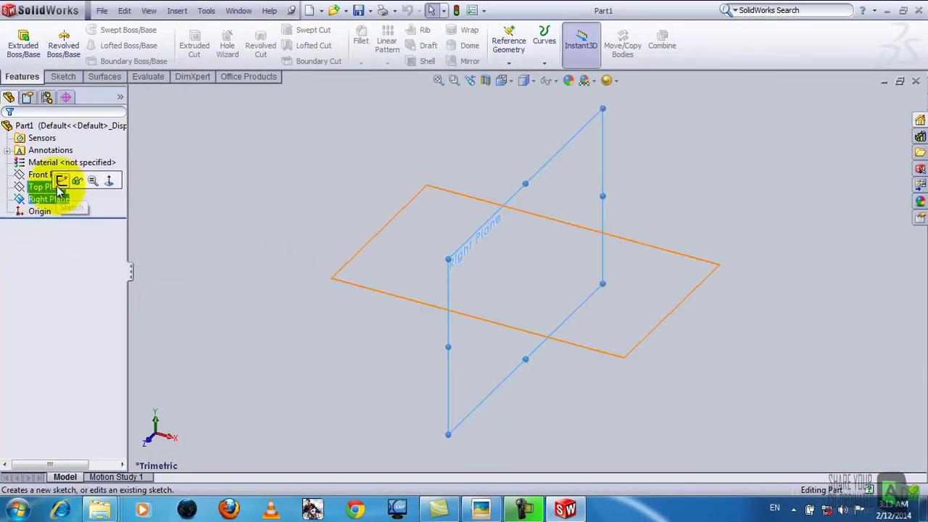
pyautogui.click(60, 181)
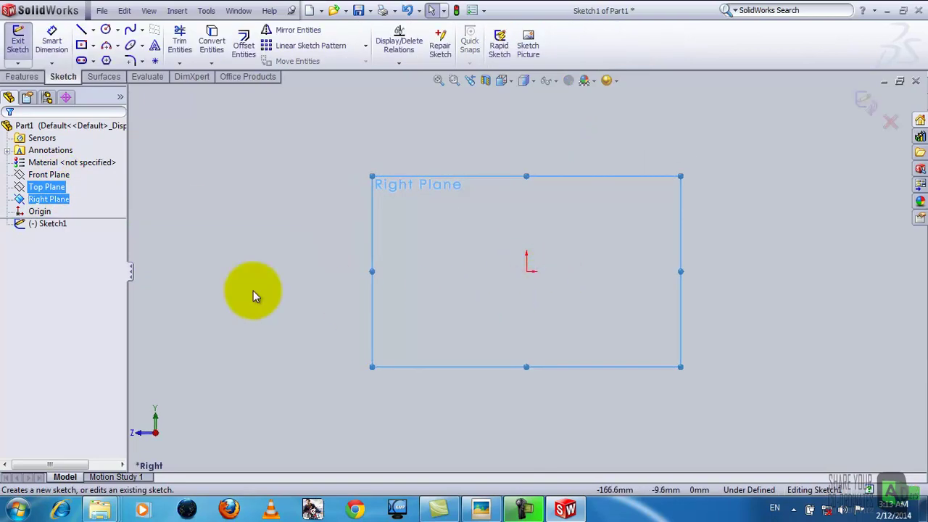
pyautogui.click(81, 29)
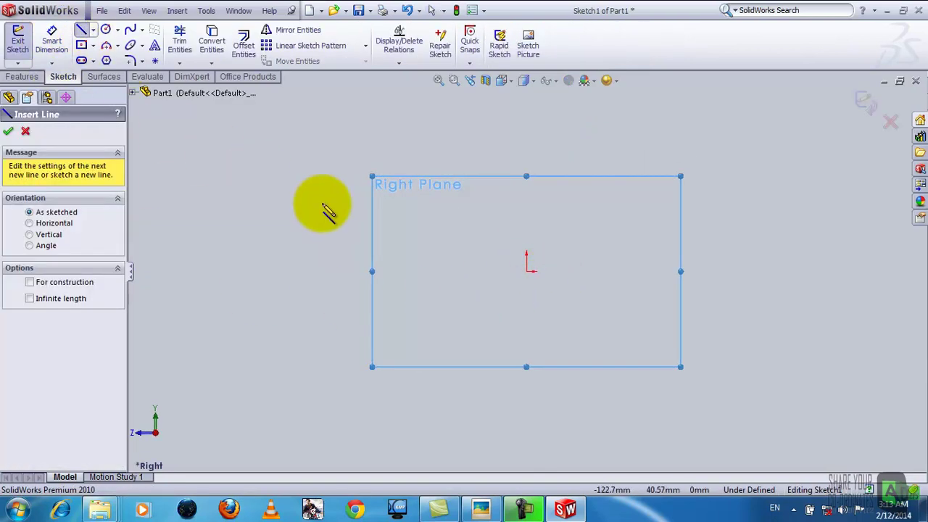
pyautogui.click(528, 272)
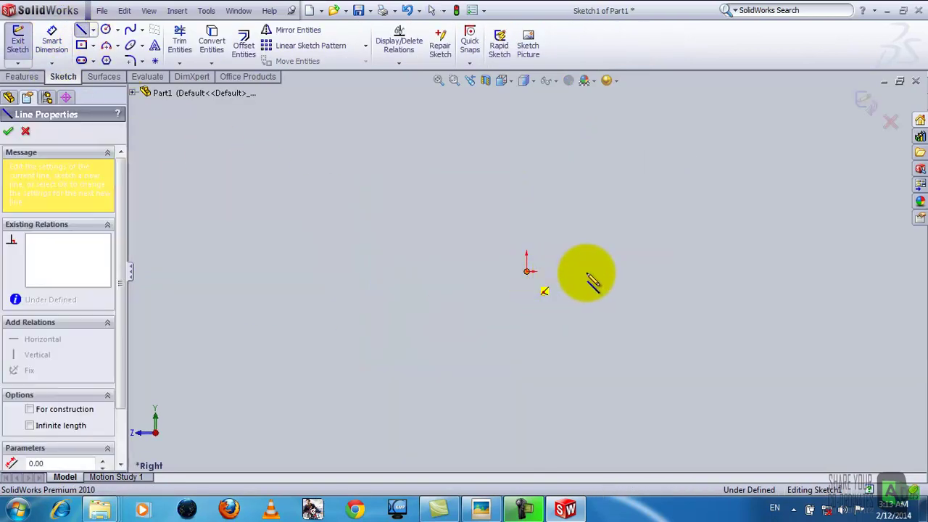
pyautogui.click(614, 272)
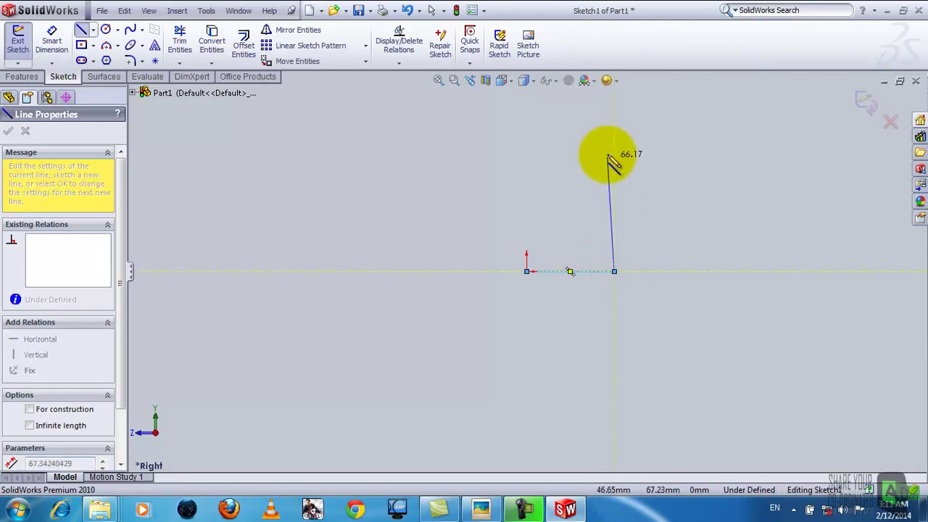
pyautogui.click(613, 130)
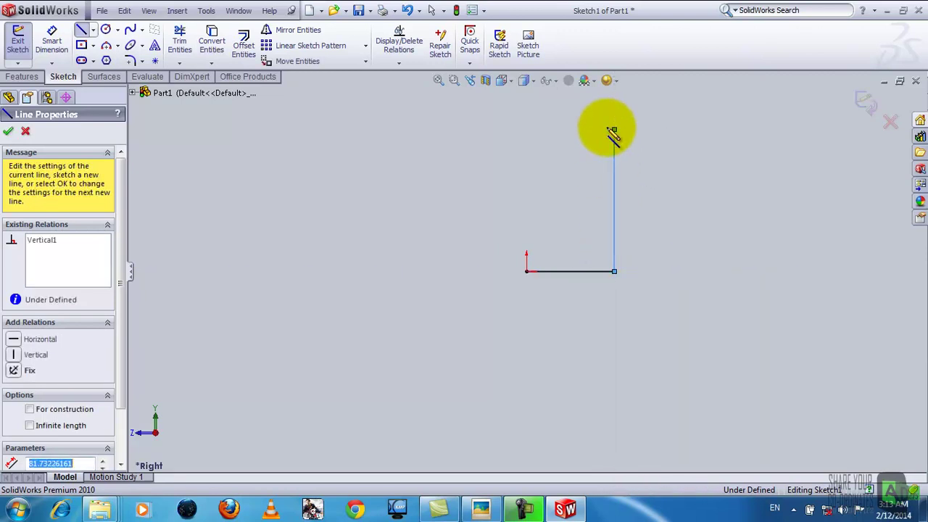
pyautogui.rightClick(569, 124)
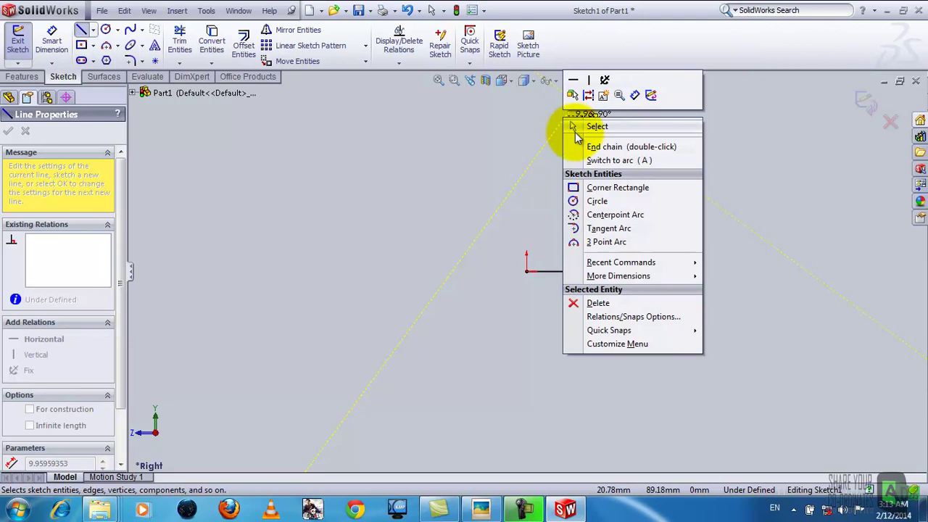
pyautogui.click(573, 124)
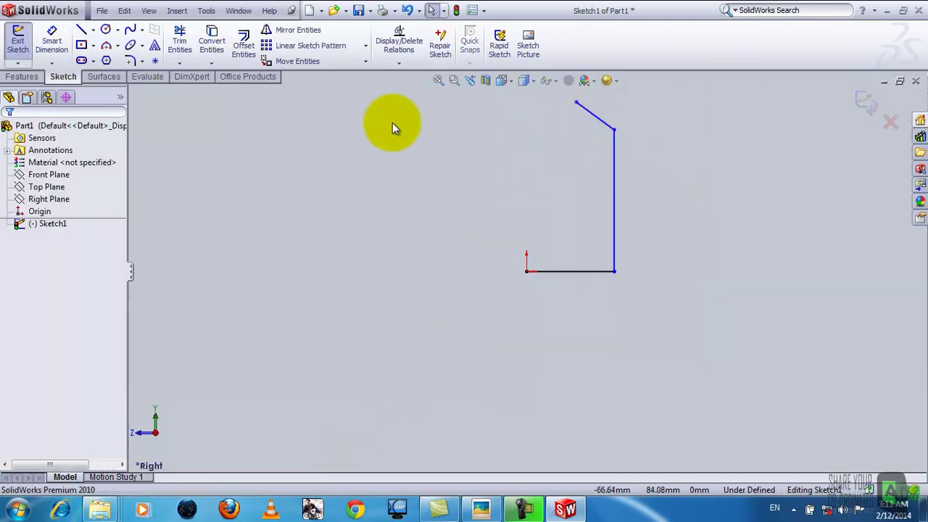
# Draw a short vertical line straight up from the origin
pyautogui.click(81, 29)
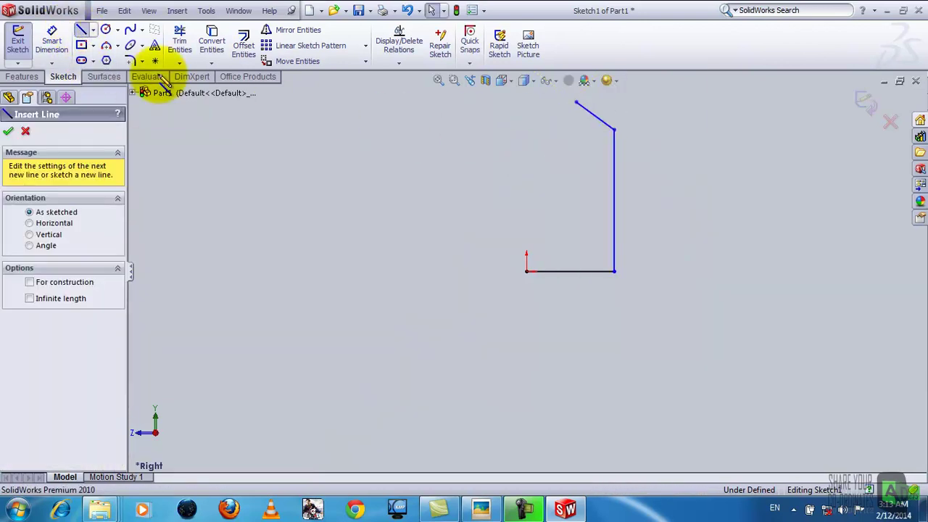
pyautogui.click(526, 271)
pyautogui.click(526, 163)
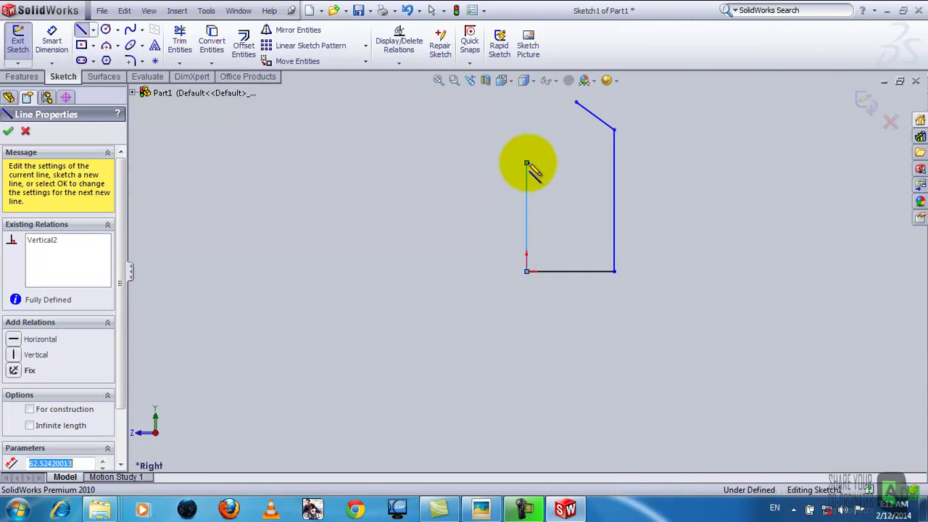
pyautogui.rightClick(527, 165)
pyautogui.click(547, 172)
pyautogui.click(52, 42)
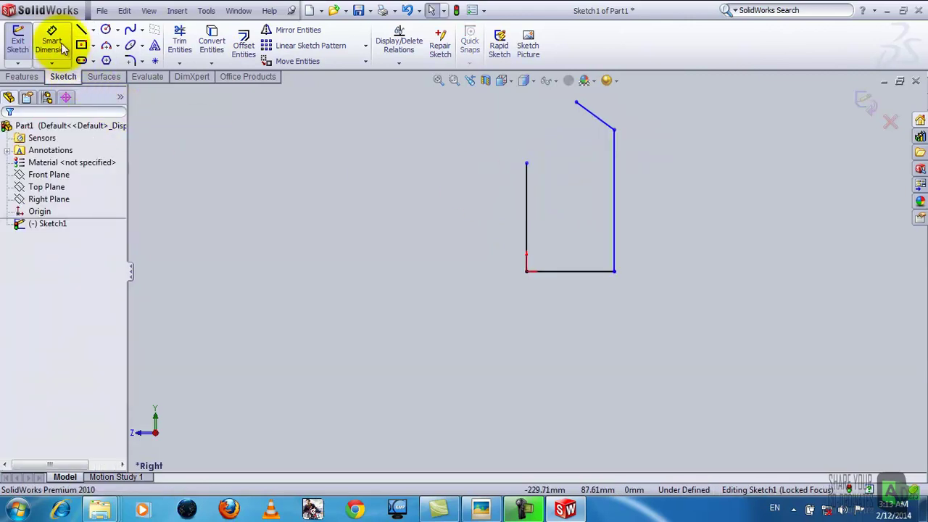
# Dimension the short vertical line 32.5, the base line 7.5 and the tall vertical line 59 mm
pyautogui.click(527, 223)
pyautogui.click(457, 227)
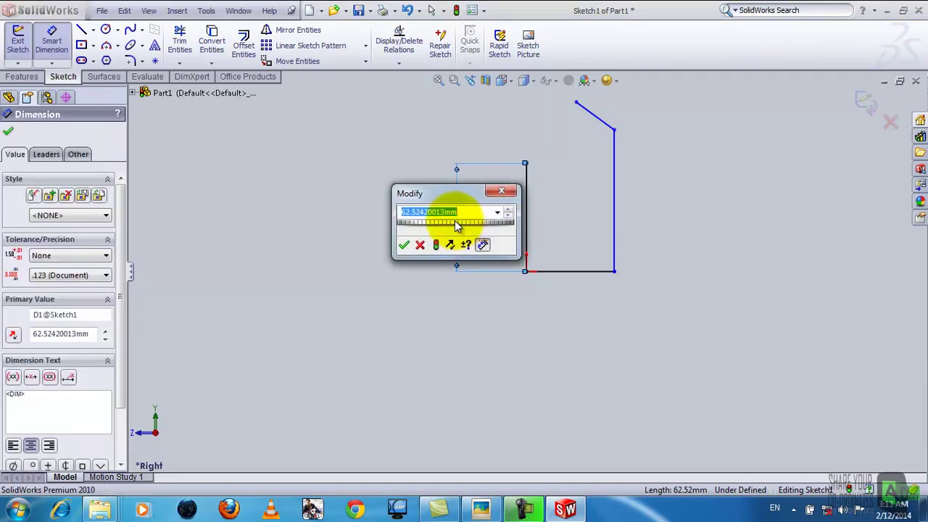
pyautogui.write('32.5')
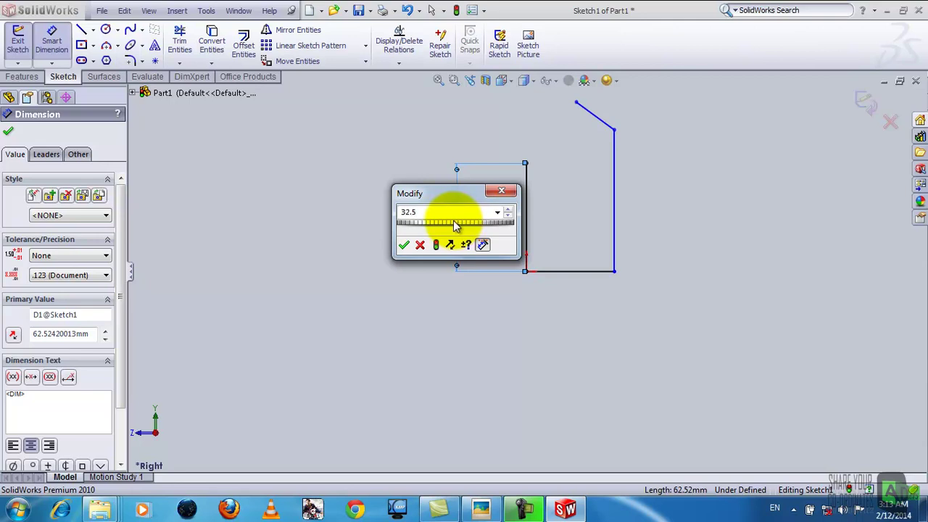
pyautogui.press('Return')
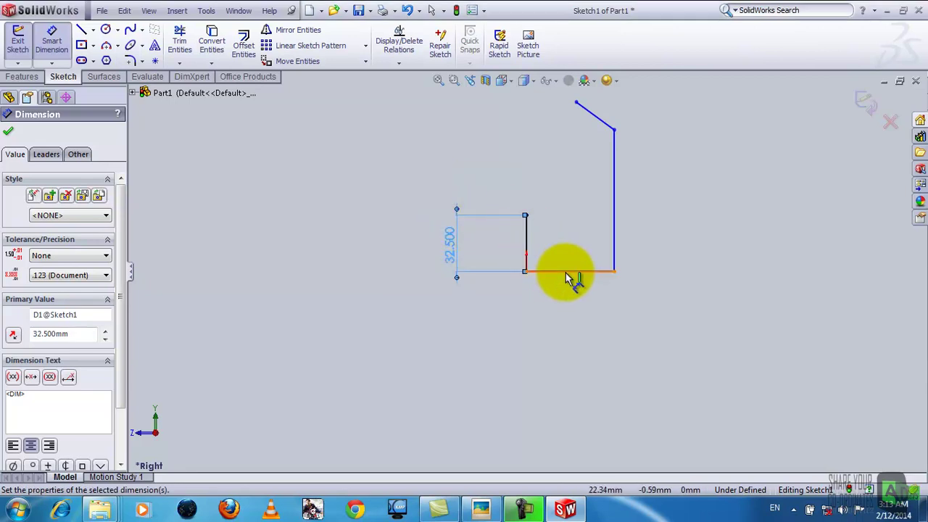
pyautogui.click(570, 272)
pyautogui.click(569, 316)
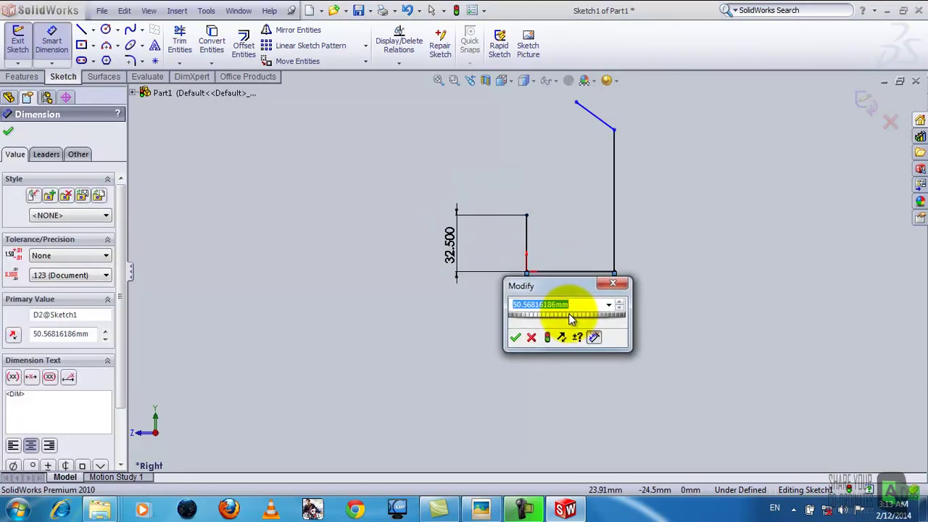
pyautogui.write('7.5')
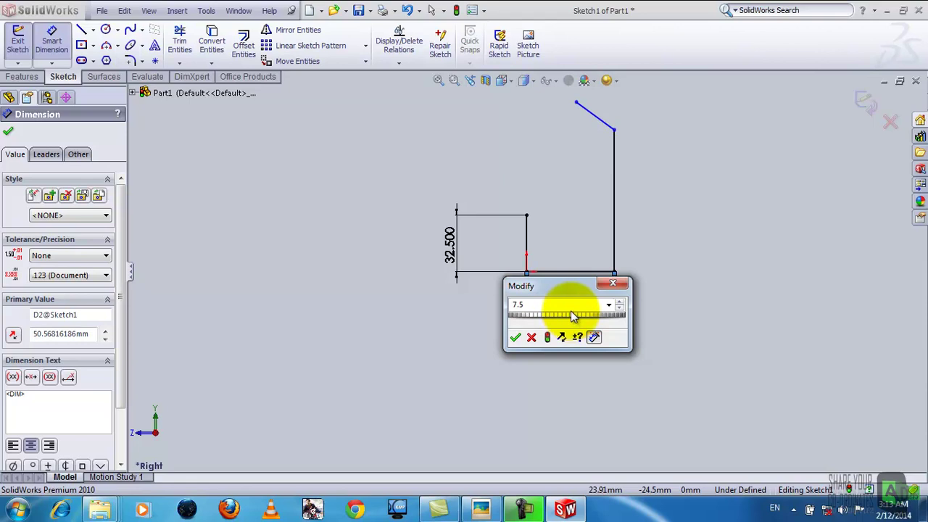
pyautogui.press('Return')
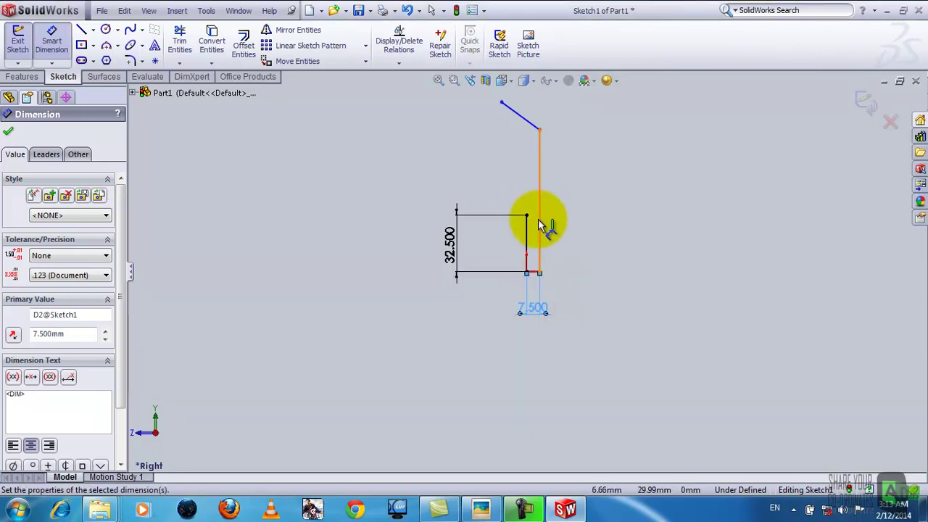
pyautogui.click(540, 225)
pyautogui.click(584, 219)
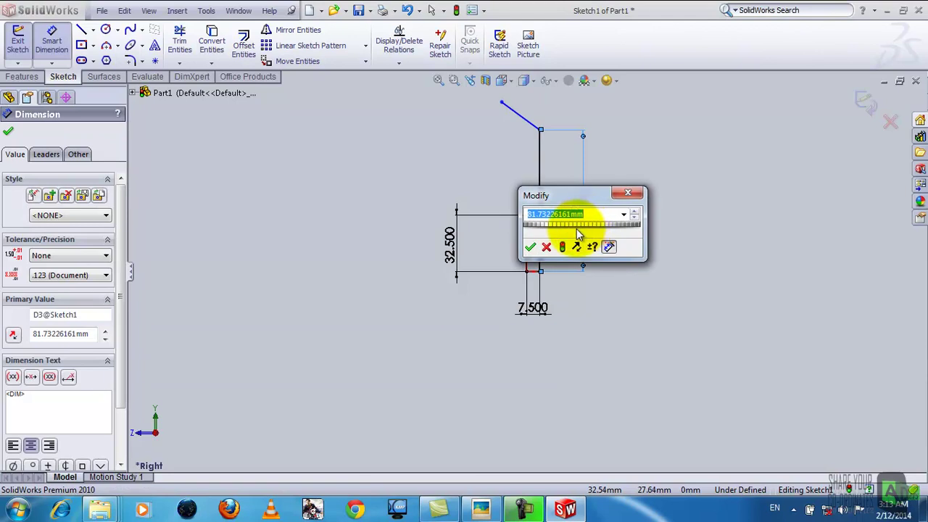
pyautogui.write('59')
pyautogui.press('Return')
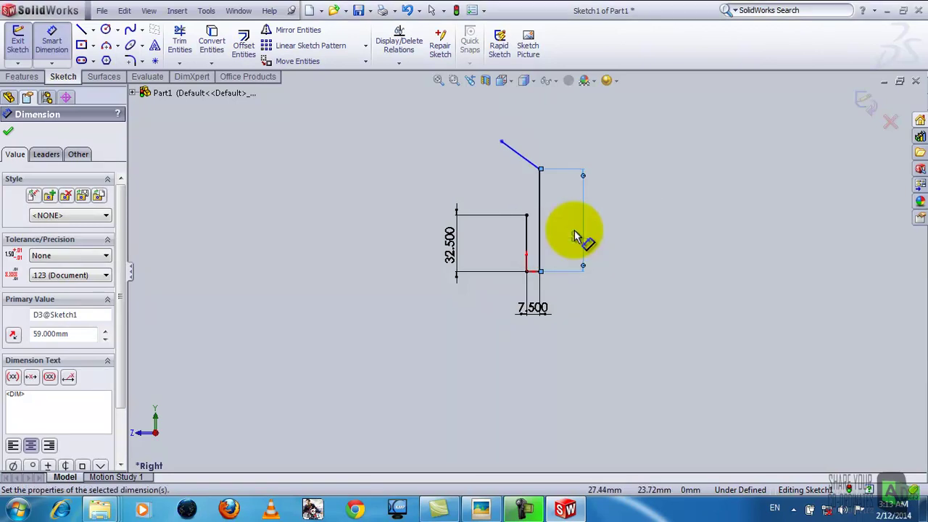
# Dimension the slanted tip's offset from the tall line to 3.75 and its height above the base to 65 mm
pyautogui.click(501, 142)
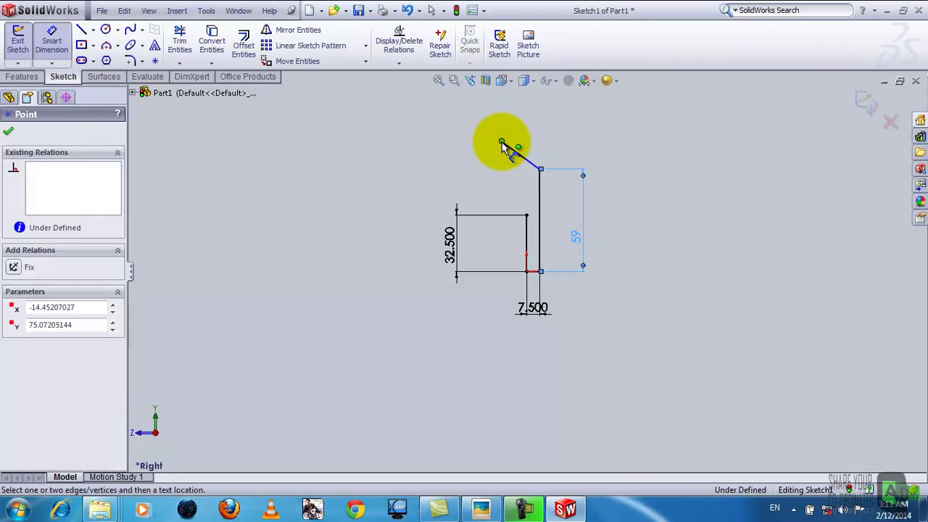
pyautogui.click(540, 203)
pyautogui.click(541, 125)
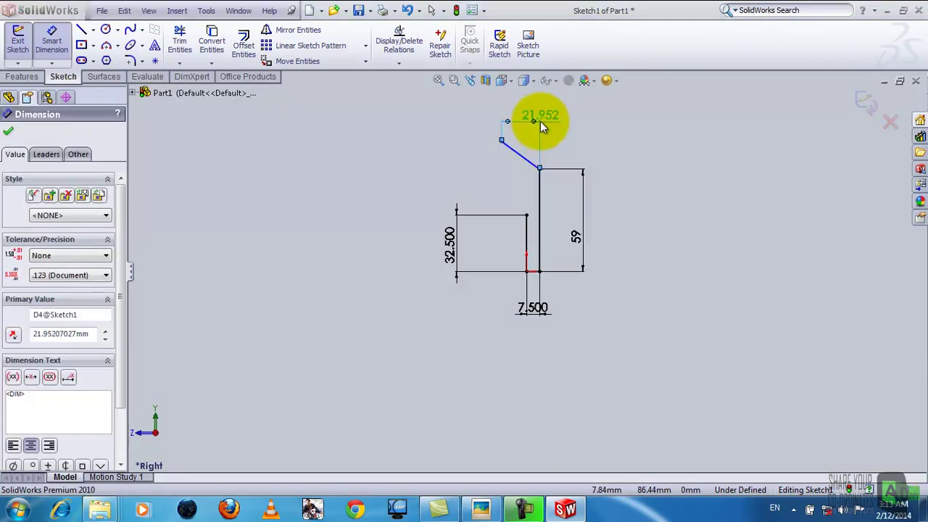
pyautogui.write('3.75')
pyautogui.press('Return')
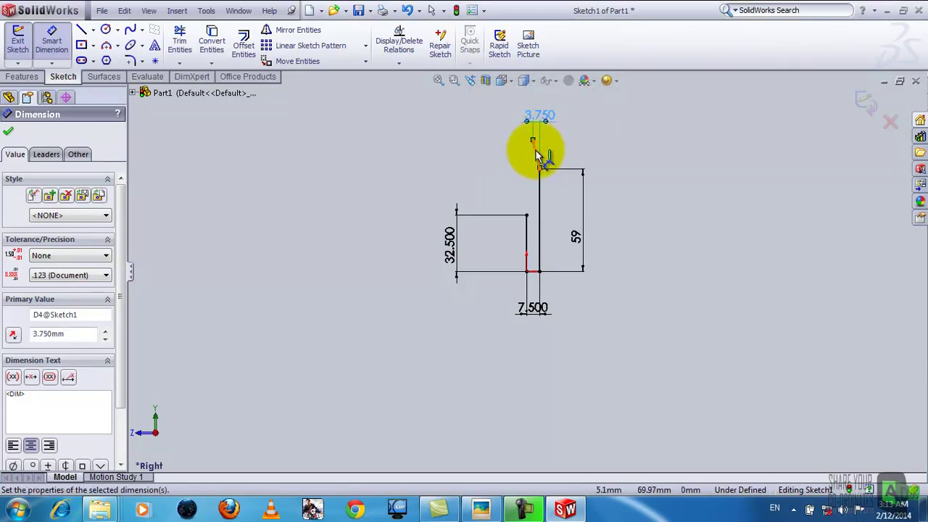
pyautogui.click(533, 141)
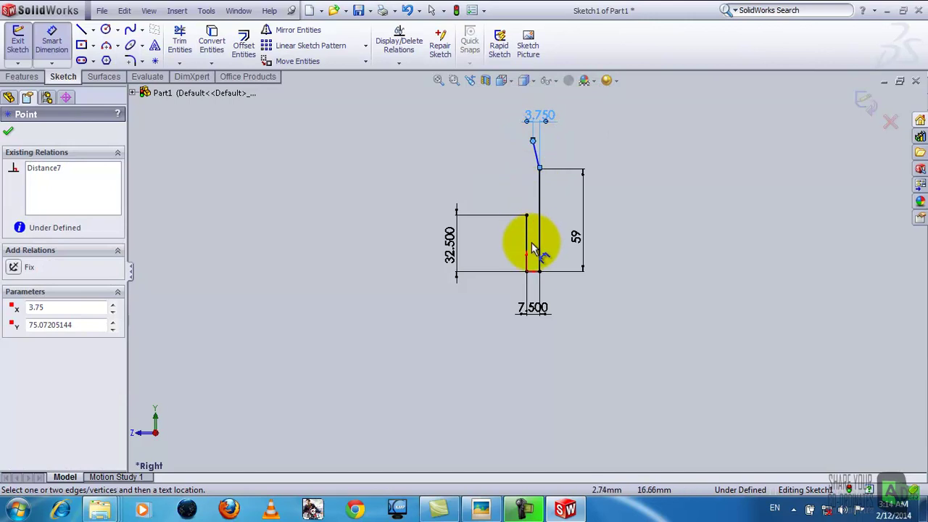
pyautogui.click(537, 273)
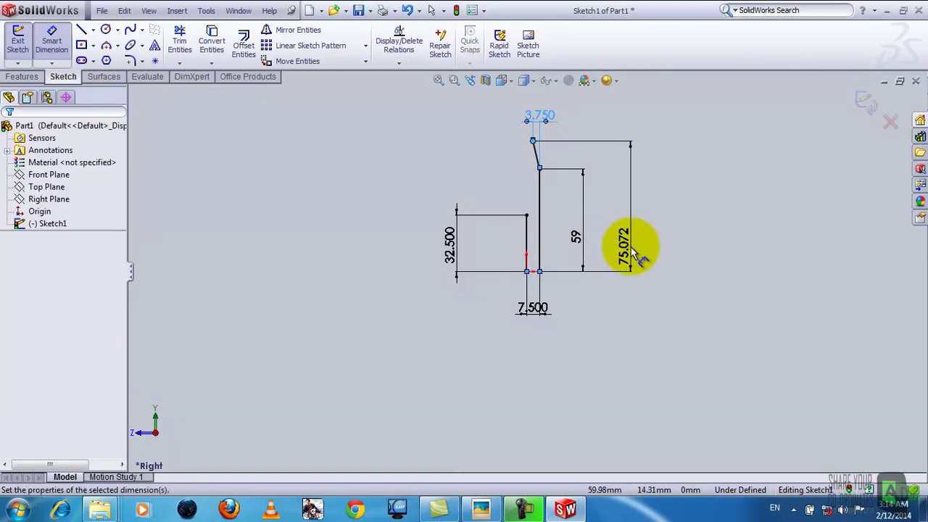
pyautogui.click(631, 246)
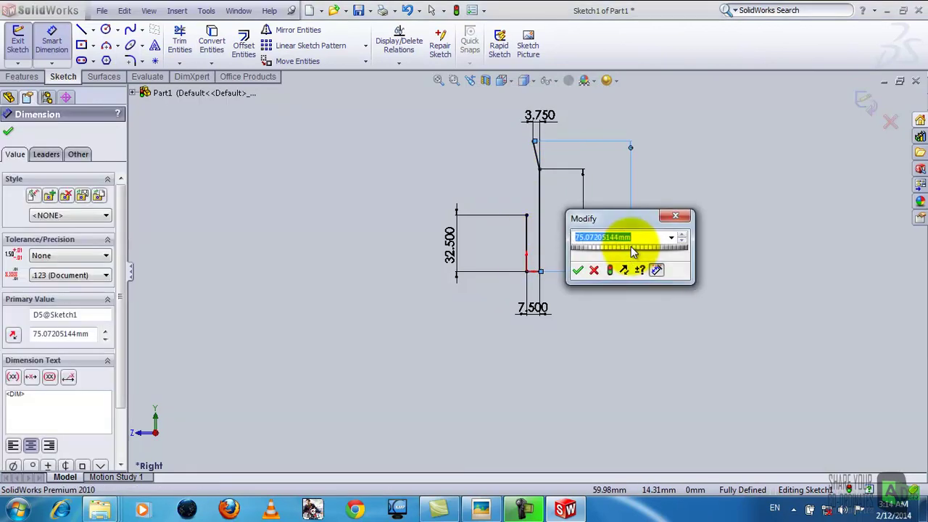
pyautogui.write('65.000mm')
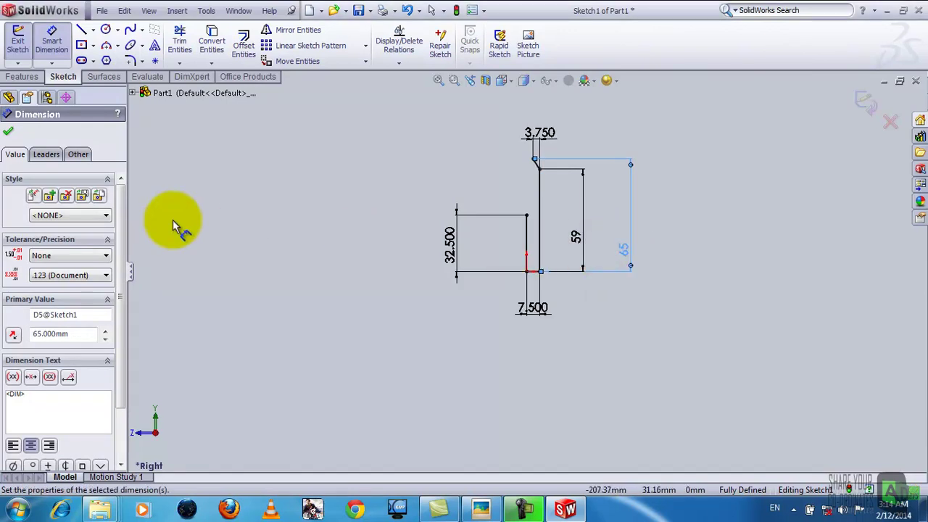
pyautogui.click(8, 131)
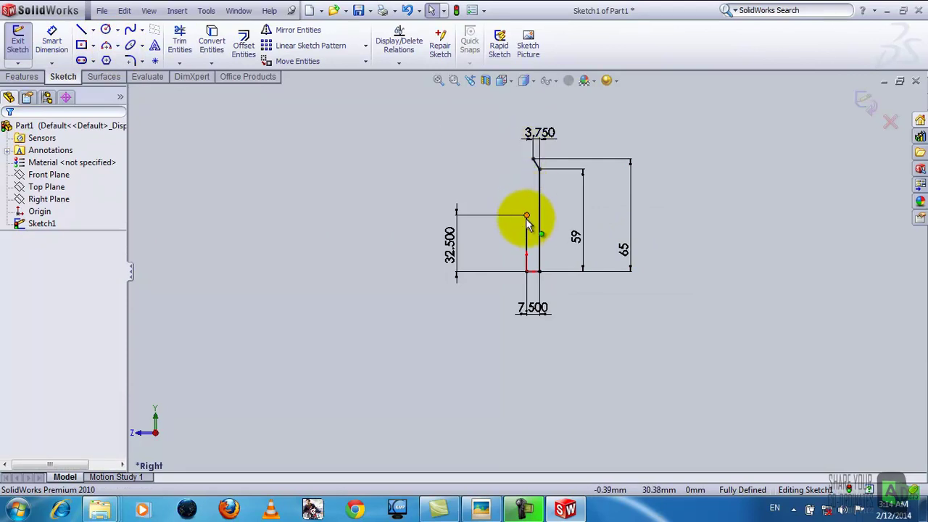
# Draw a tangent arc from the short vertical line's top to the slanted line's tip
pyautogui.click(108, 48)
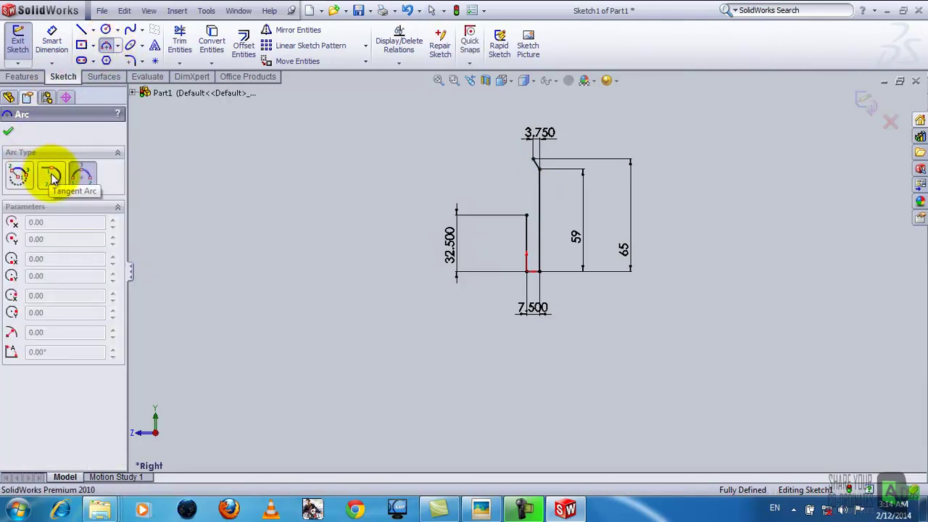
pyautogui.click(52, 179)
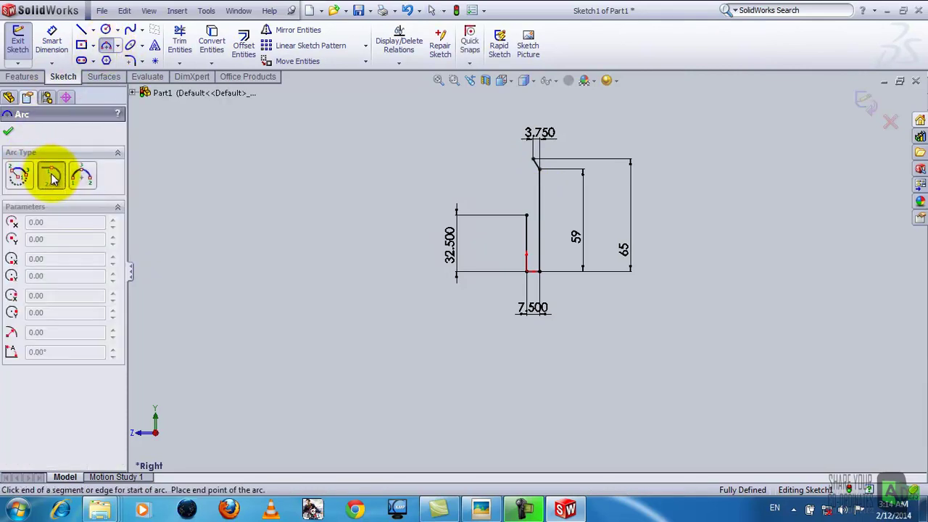
pyautogui.click(527, 215)
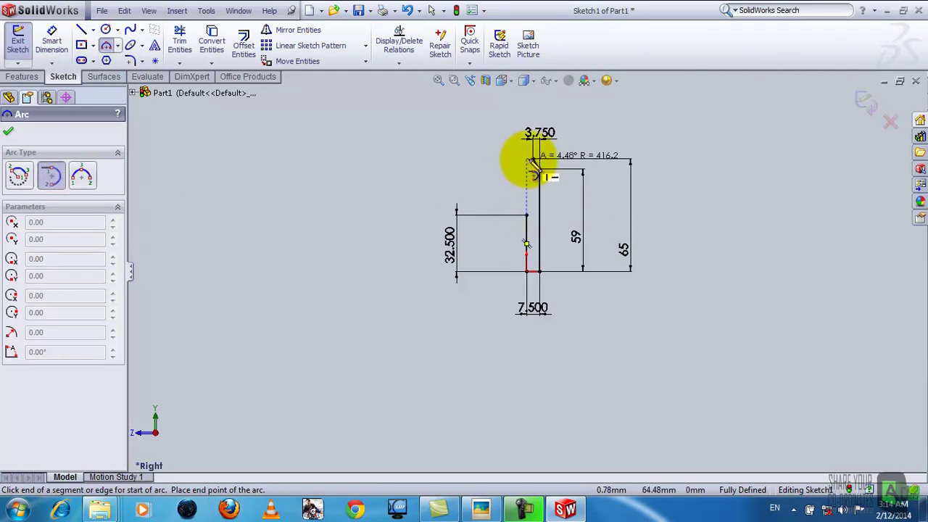
pyautogui.click(535, 160)
pyautogui.rightClick(534, 162)
pyautogui.click(540, 166)
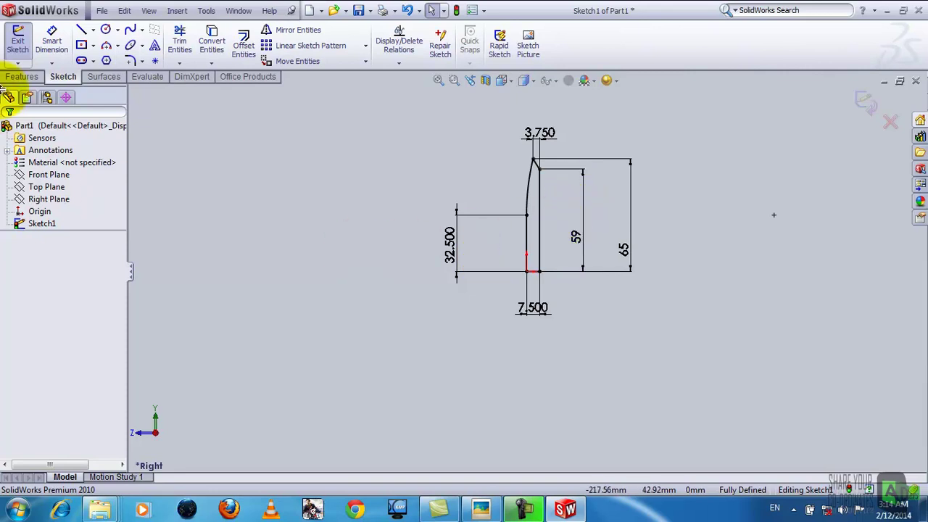
# Revolve Sketch1 a full 360° around its vertical line into the solid disc Revolve1
pyautogui.click(17, 43)
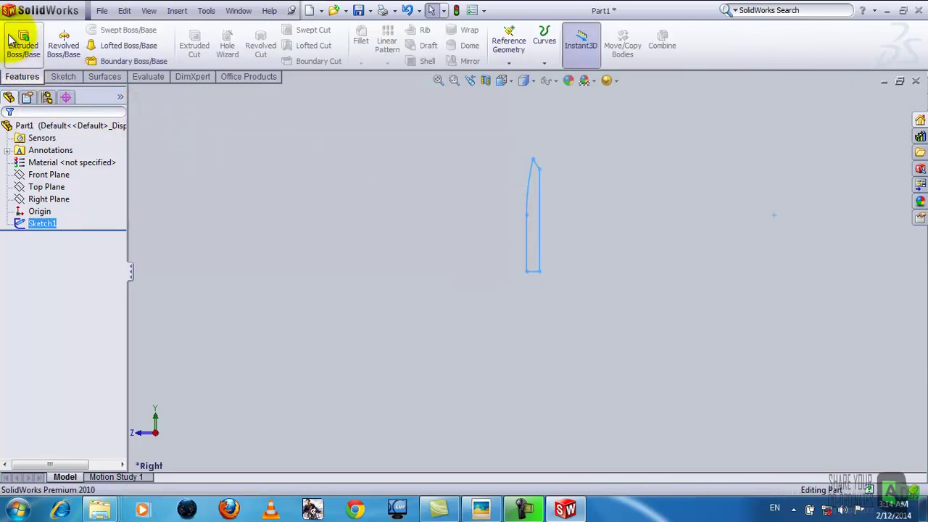
pyautogui.click(68, 45)
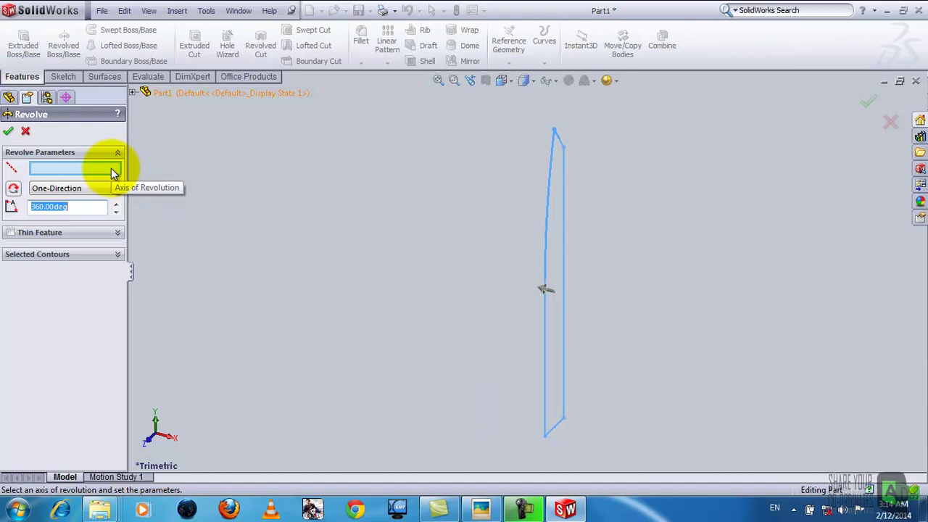
pyautogui.click(562, 424)
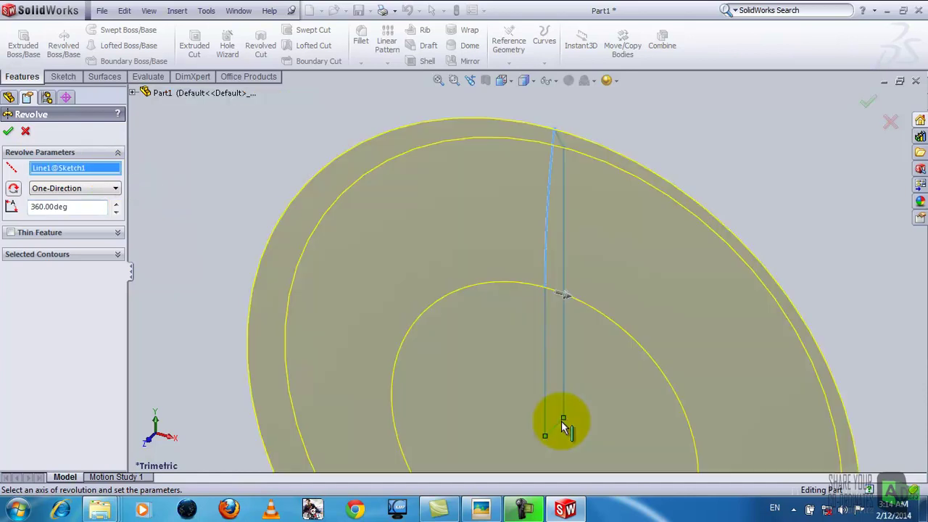
pyautogui.scroll(3, 486, 409)
pyautogui.scroll(-3, 481, 408)
pyautogui.scroll(3, 481, 407)
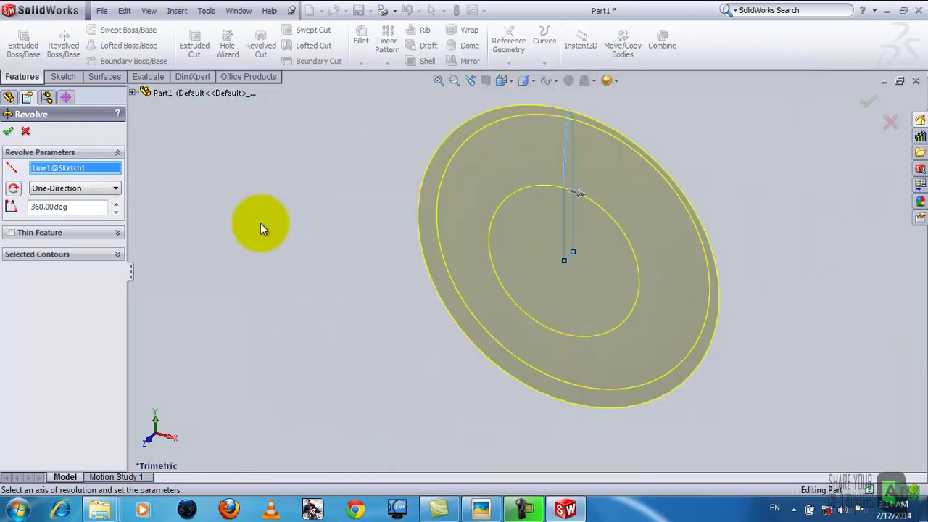
pyautogui.scroll(2, 261, 223)
pyautogui.click(8, 130)
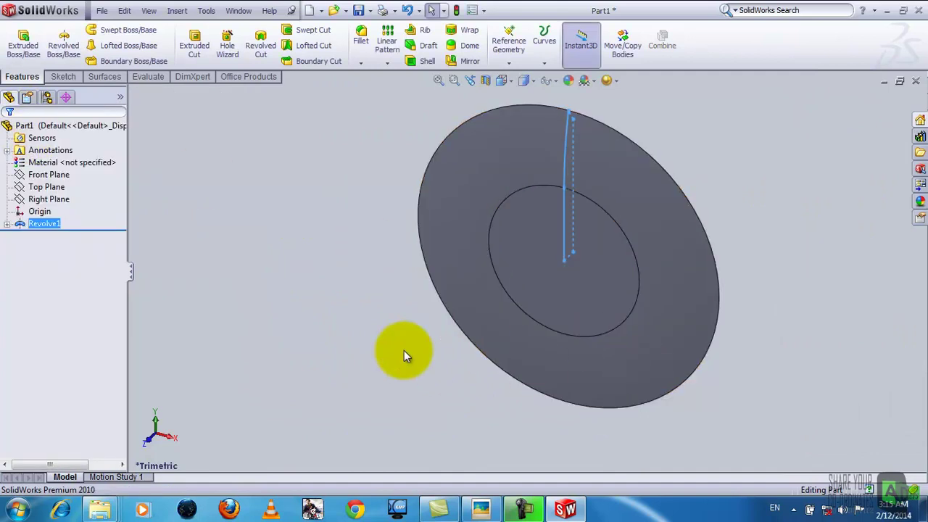
pyautogui.click(330, 274)
pyautogui.moveTo(548, 425)
pyautogui.mouseDown(button='middle')
pyautogui.moveTo(710, 421)
pyautogui.moveTo(633, 408)
pyautogui.moveTo(470, 411)
pyautogui.moveTo(416, 427)
pyautogui.moveTo(638, 422)
pyautogui.moveTo(452, 441)
pyautogui.moveTo(679, 443)
pyautogui.moveTo(807, 410)
pyautogui.moveTo(554, 408)
pyautogui.moveTo(564, 338)
pyautogui.moveTo(553, 383)
pyautogui.moveTo(575, 357)
pyautogui.mouseUp(button='middle')
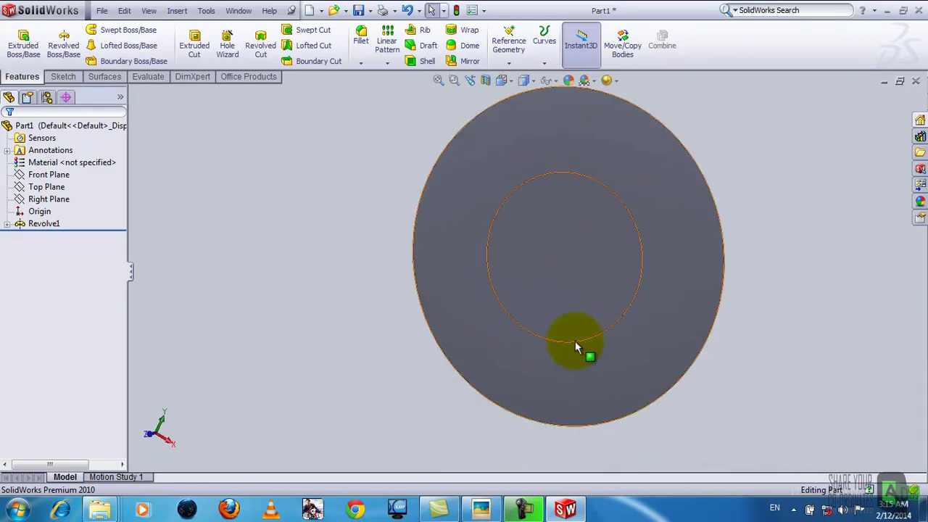
# Start a sketch on the disc's inner face and orient the view toward it
pyautogui.rightClick(572, 308)
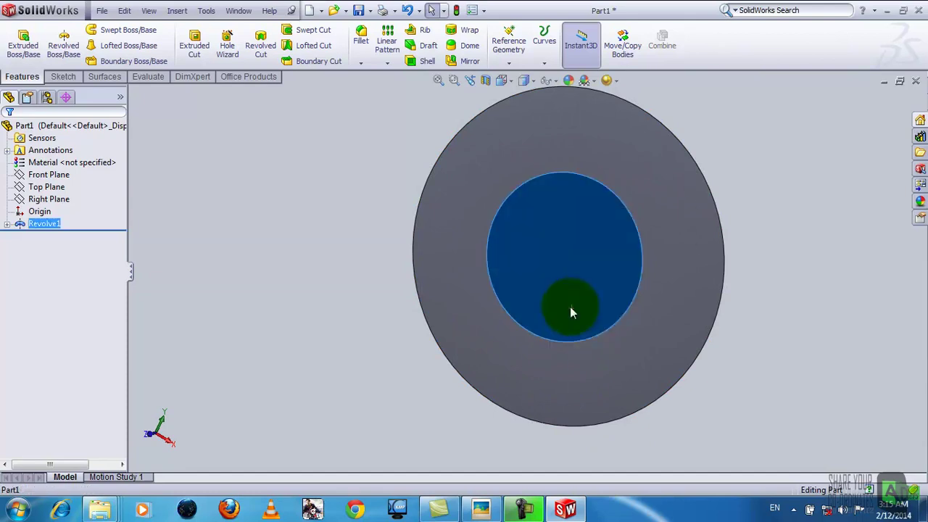
pyautogui.click(597, 229)
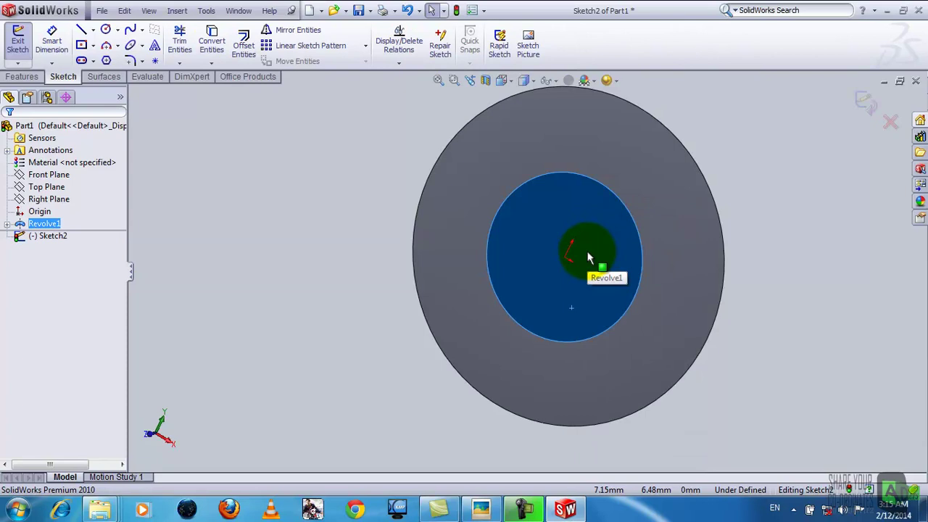
pyautogui.hotkey('ctrl', '8')
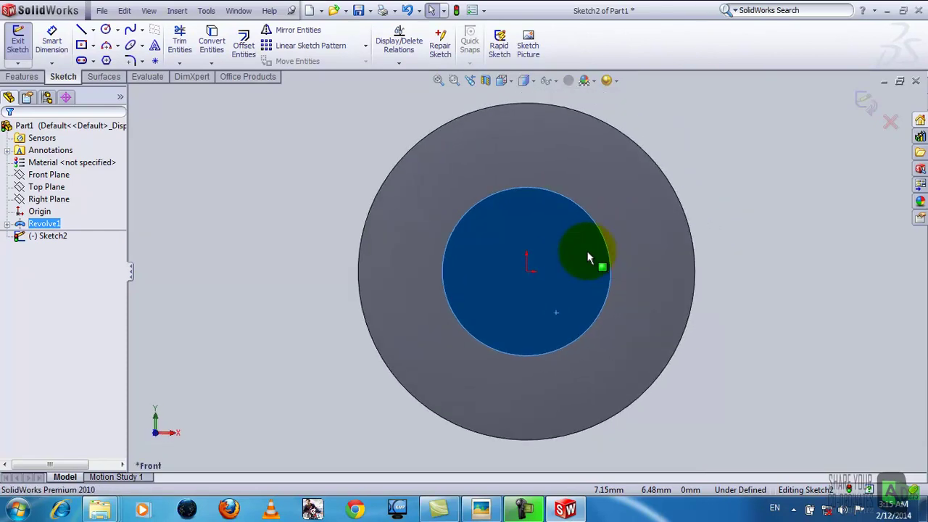
pyautogui.scroll(-3, 543, 257)
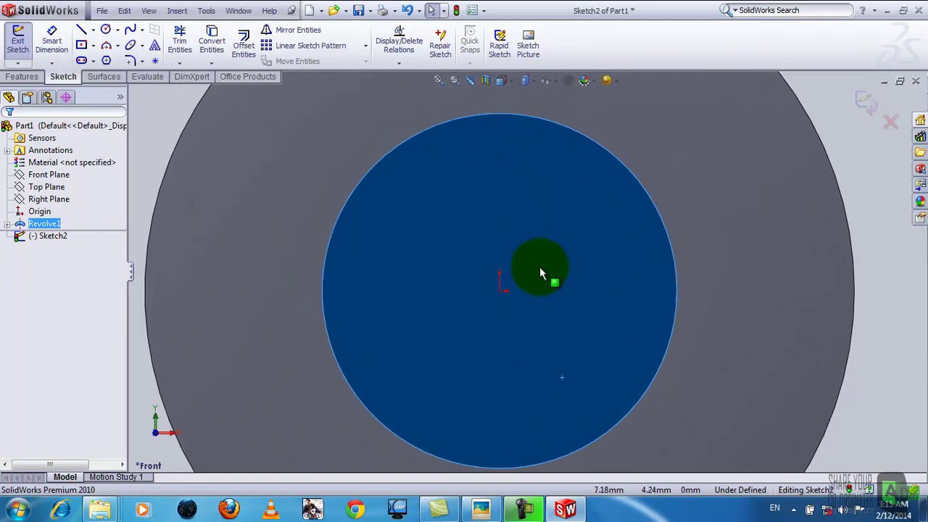
pyautogui.click(507, 79)
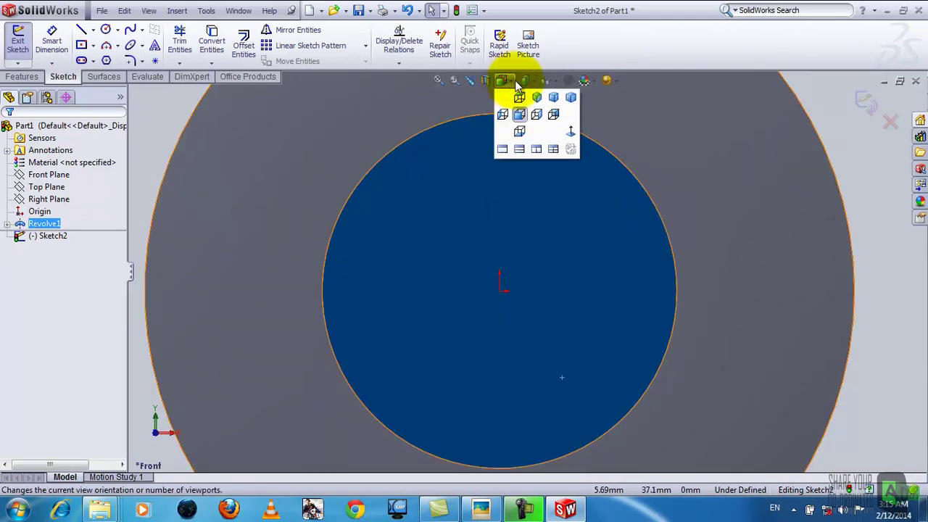
pyautogui.click(571, 132)
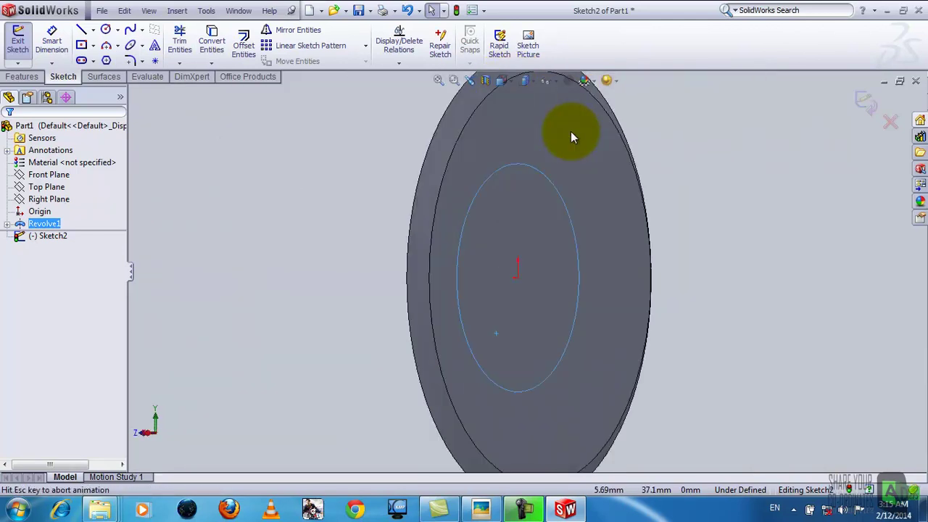
pyautogui.moveTo(594, 269); pyautogui.dragTo(542, 300, button='middle')
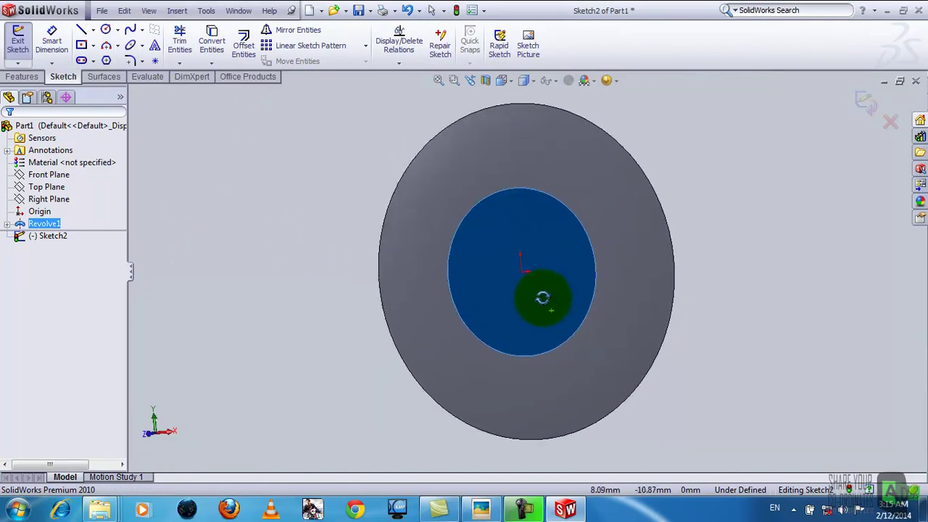
# Draw a circle centred on the origin and dimension it to 60 mm diameter
pyautogui.click(105, 30)
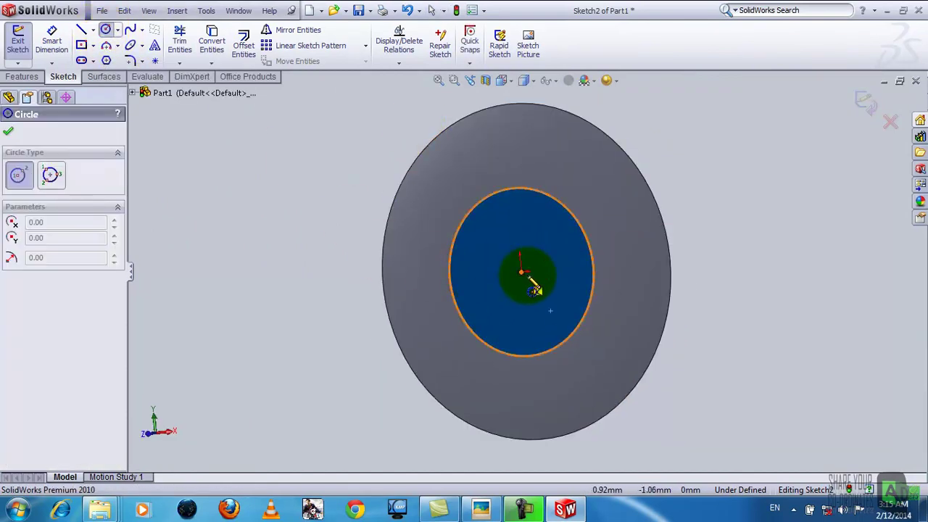
pyautogui.hotkey('ctrl', '8')
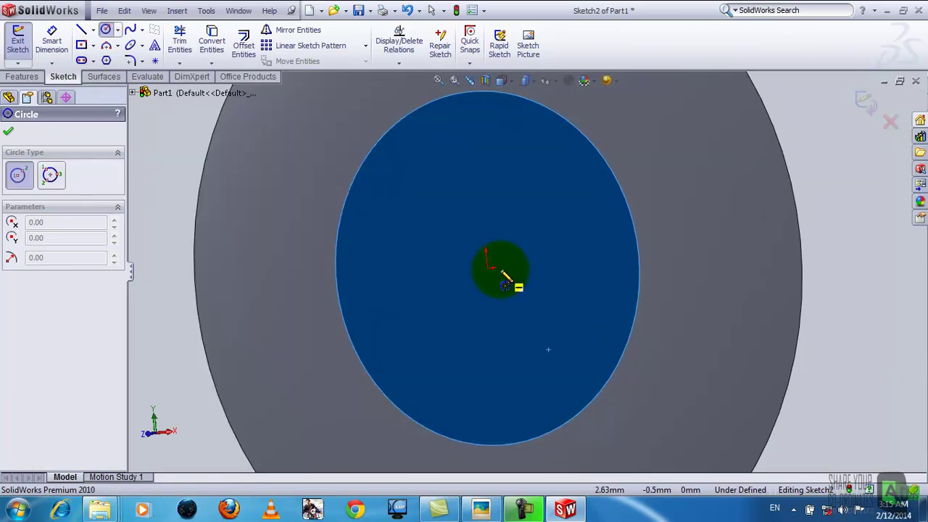
pyautogui.moveTo(648, 285); pyautogui.dragTo(683, 271, button='middle')
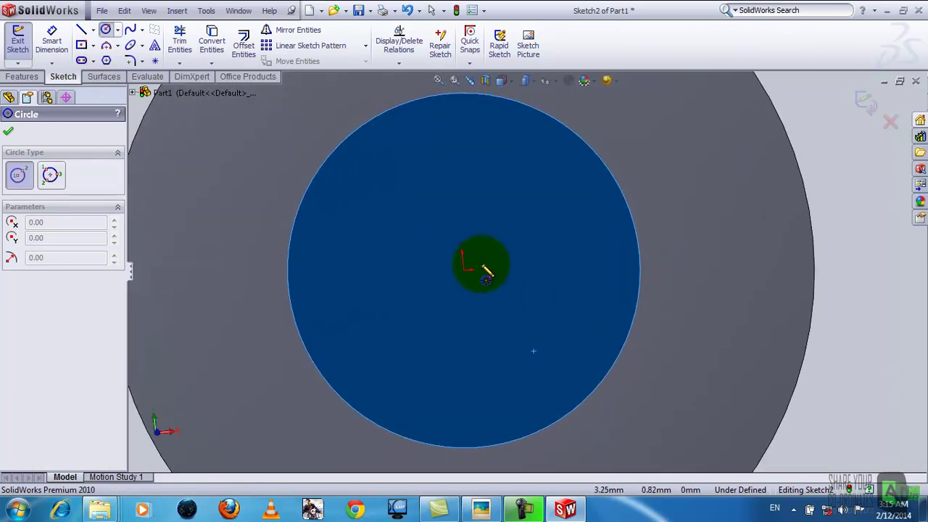
pyautogui.moveTo(464, 270); pyautogui.dragTo(611, 263)
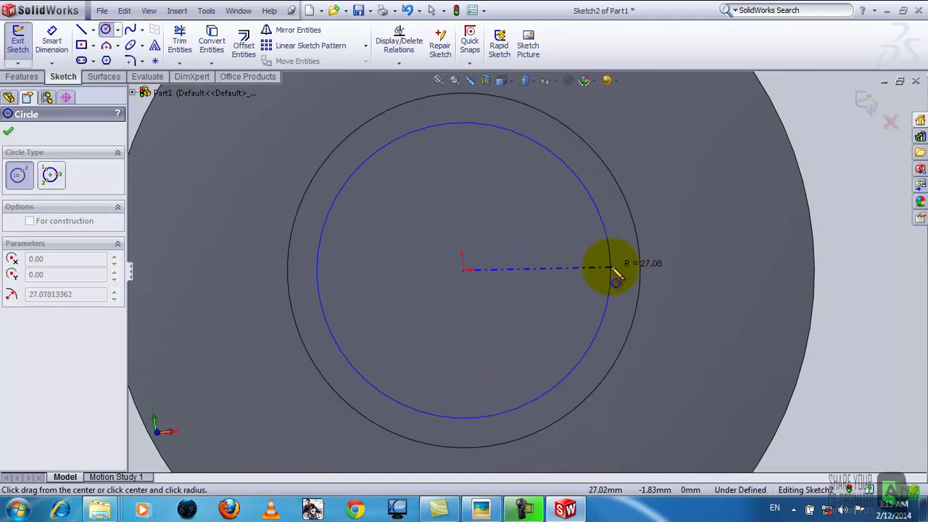
pyautogui.rightClick(611, 263)
pyautogui.click(625, 274)
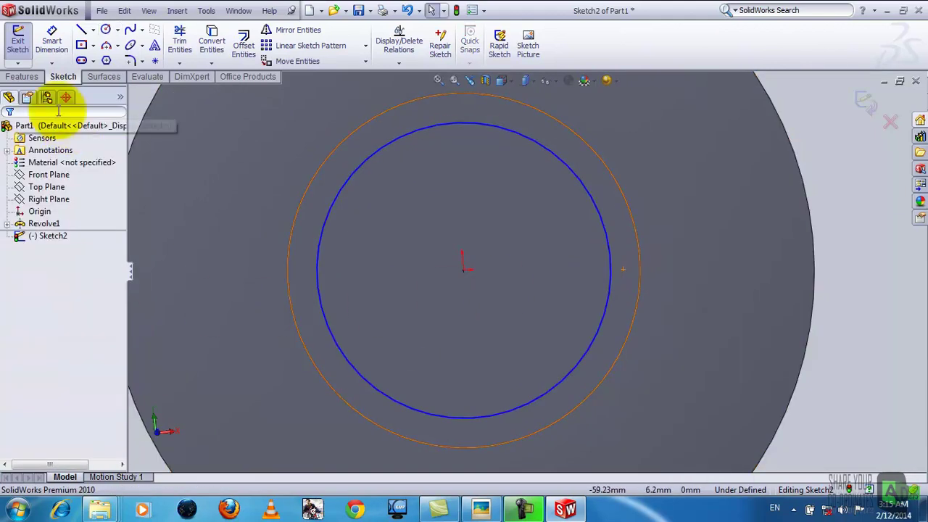
pyautogui.click(612, 300)
pyautogui.click(849, 265)
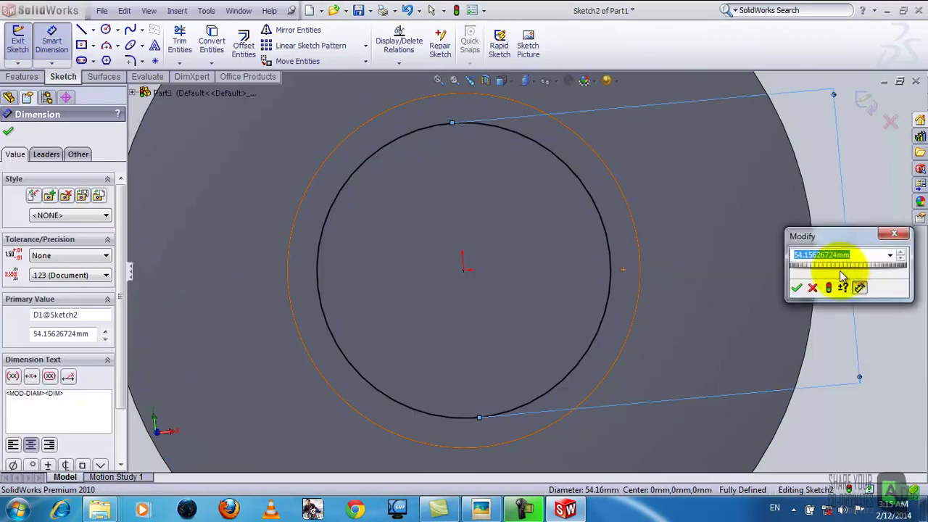
pyautogui.write('60')
pyautogui.press('Return')
# Exit Sketch2 and extrude its circle as a 20 mm Blind boss from the disc face
pyautogui.press('f')
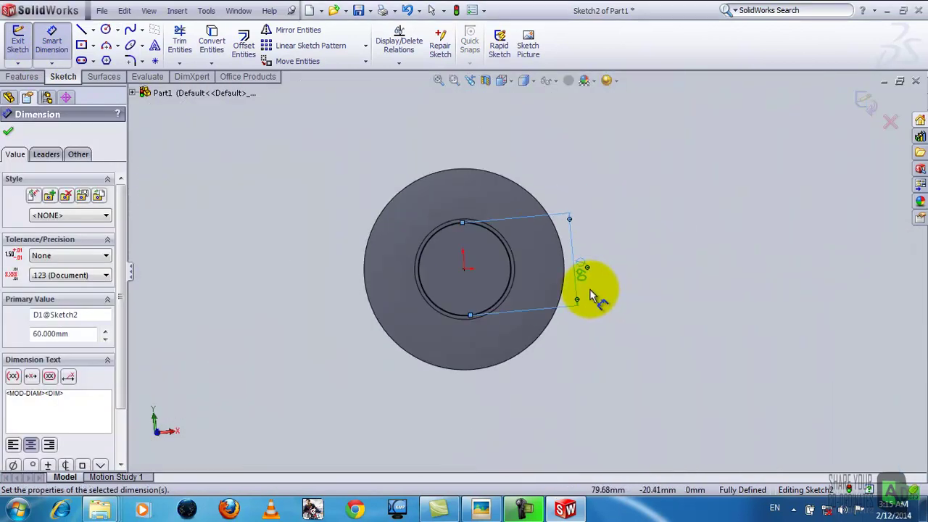
pyautogui.click(8, 129)
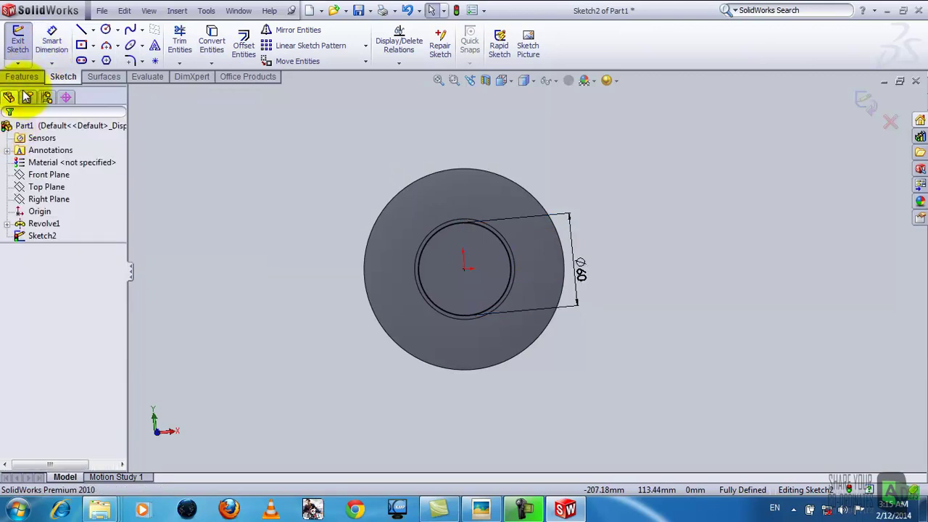
pyautogui.click(18, 40)
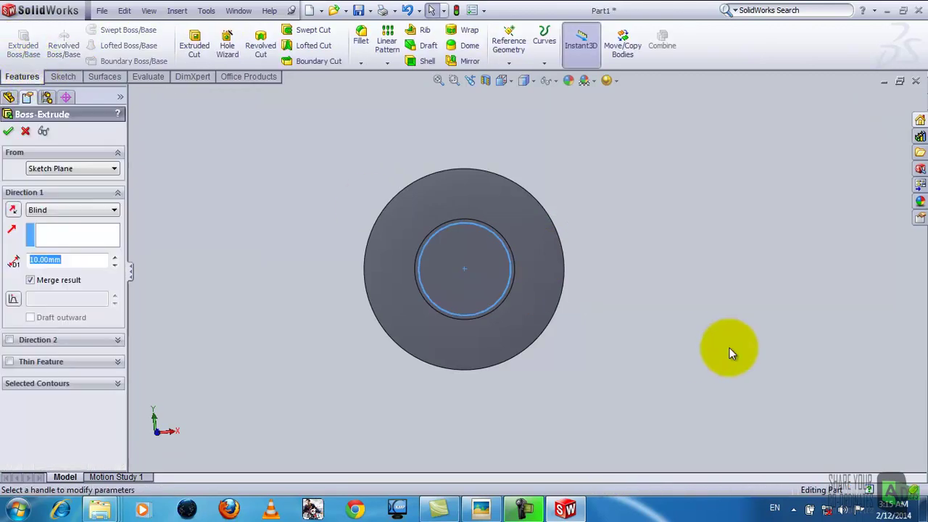
pyautogui.moveTo(739, 324)
pyautogui.mouseDown(button='middle')
pyautogui.moveTo(593, 398)
pyautogui.moveTo(652, 423)
pyautogui.mouseUp(button='middle')
pyautogui.doubleClick(82, 255)
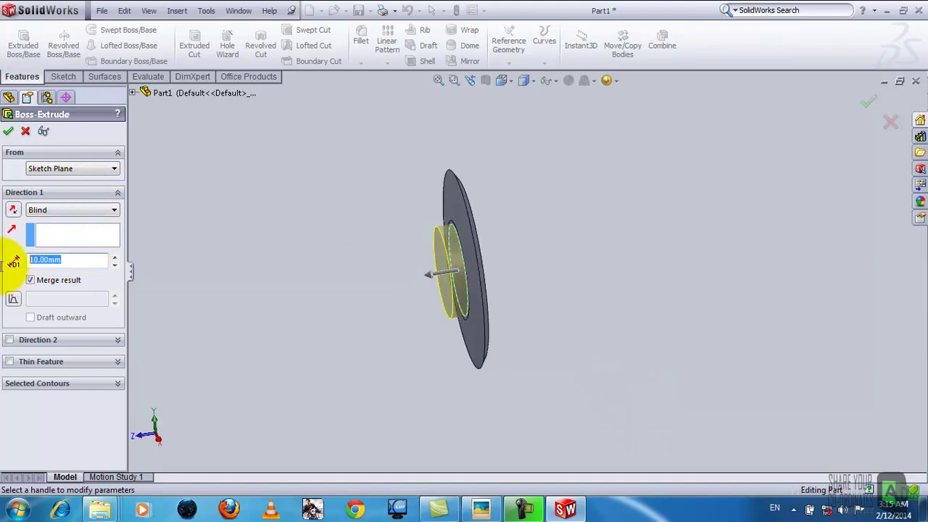
pyautogui.write('20')
pyautogui.press('Return')
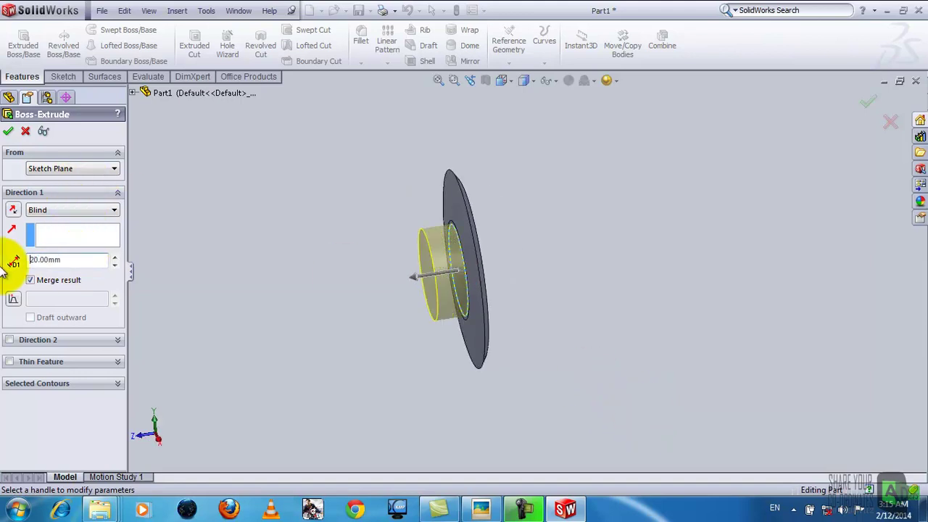
pyautogui.click(6, 134)
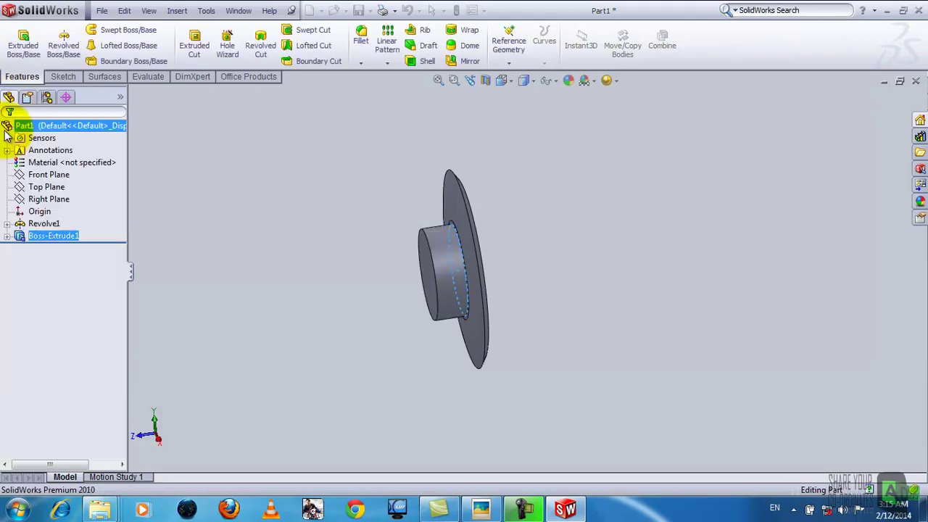
pyautogui.moveTo(604, 331)
pyautogui.mouseDown(button='middle')
pyautogui.moveTo(543, 332)
pyautogui.moveTo(643, 354)
pyautogui.moveTo(509, 329)
pyautogui.mouseUp(button='middle')
# Start a new sketch on the flat end face, viewed normal to it
pyautogui.click(482, 266)
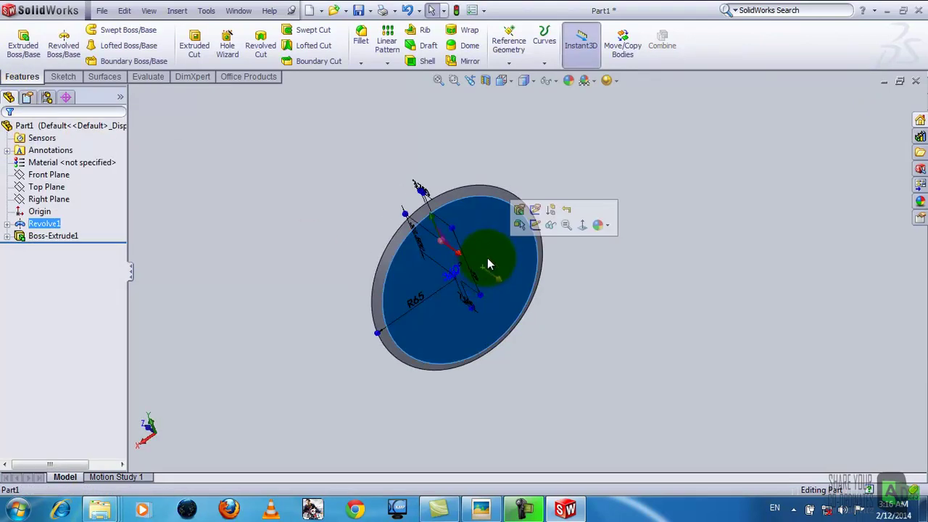
pyautogui.click(535, 224)
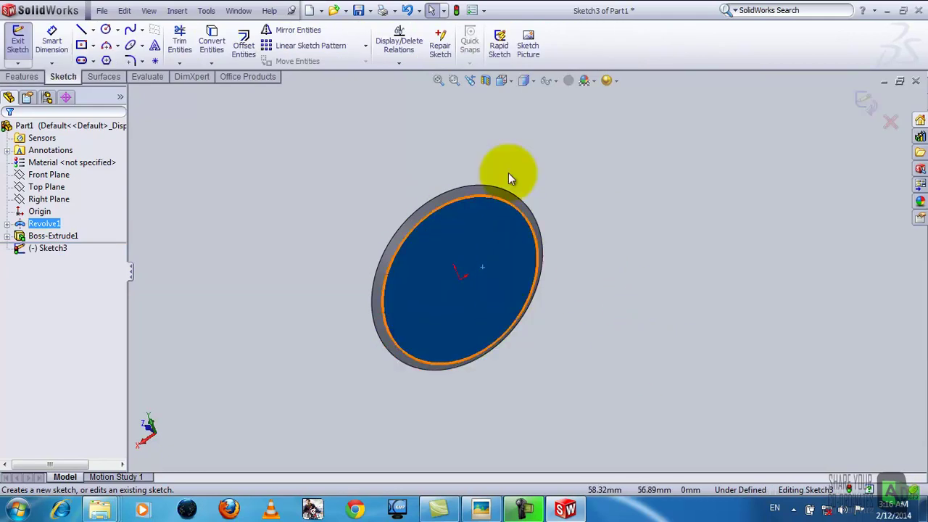
pyautogui.hotkey('ctrl', '8')
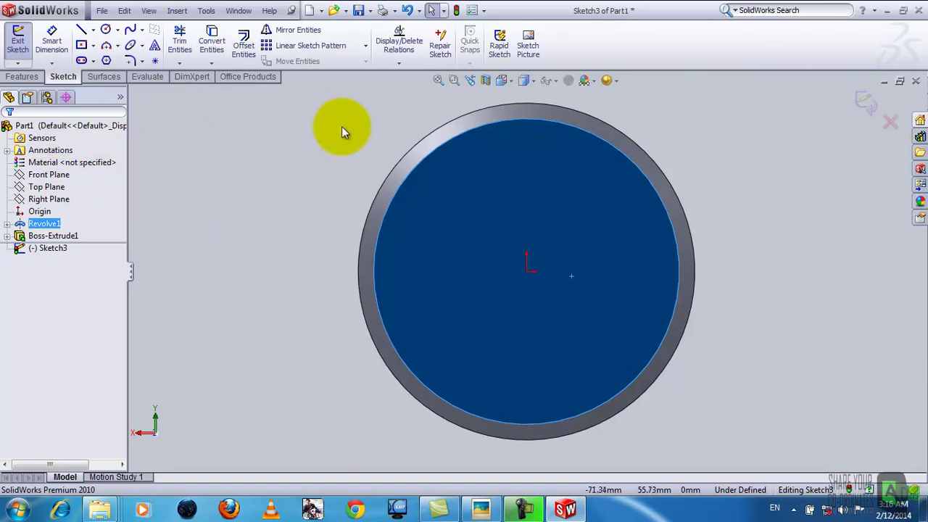
# Draw a vertical line up from the origin and dimension it 40 mm
pyautogui.click(82, 28)
pyautogui.click(526, 268)
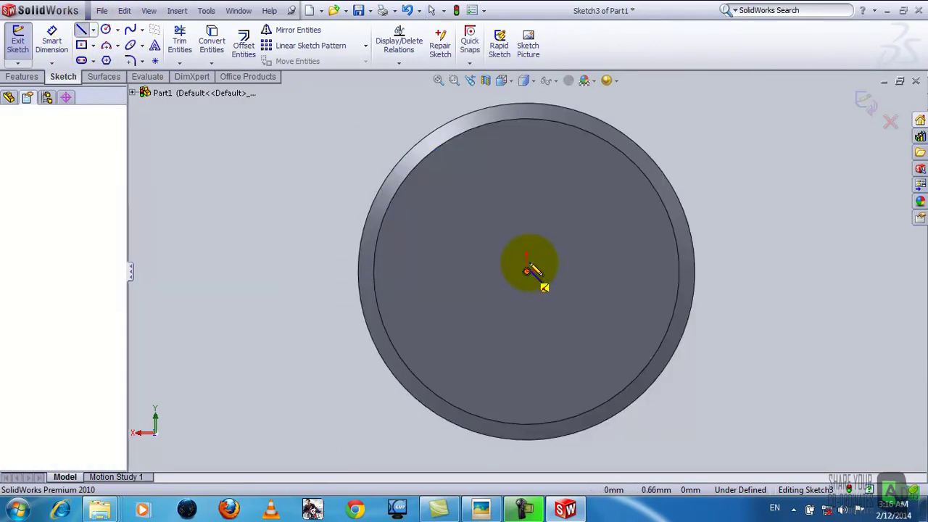
pyautogui.click(528, 176)
pyautogui.rightClick(530, 175)
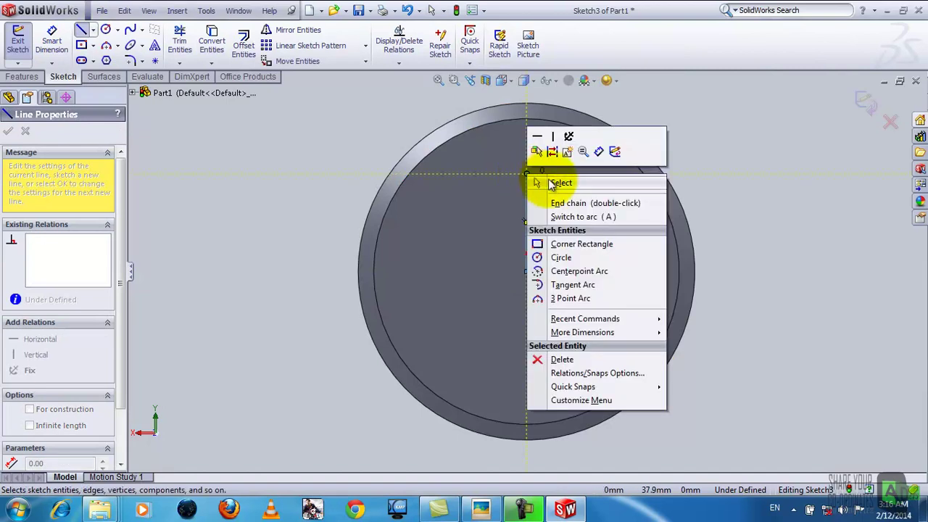
pyautogui.click(554, 180)
pyautogui.click(52, 39)
pyautogui.click(527, 219)
pyautogui.click(529, 223)
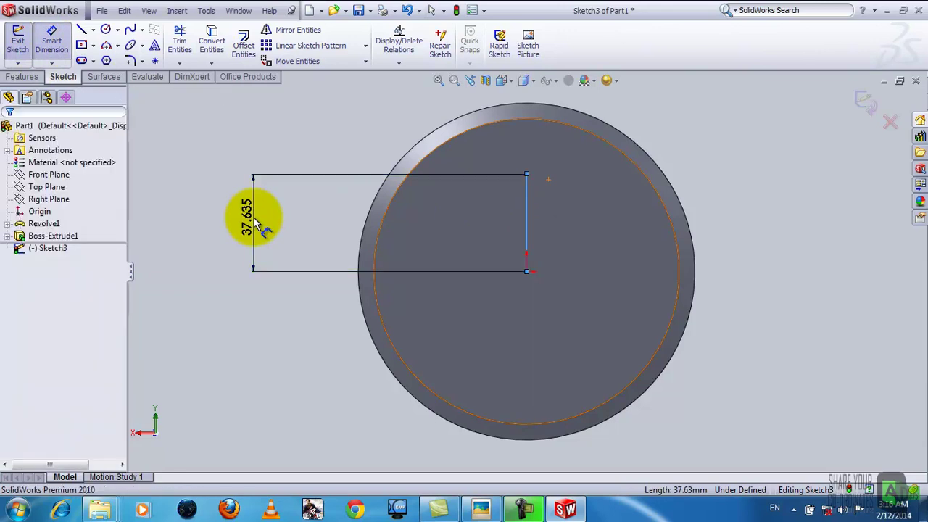
pyautogui.click(230, 215)
pyautogui.write('40')
pyautogui.press('Return')
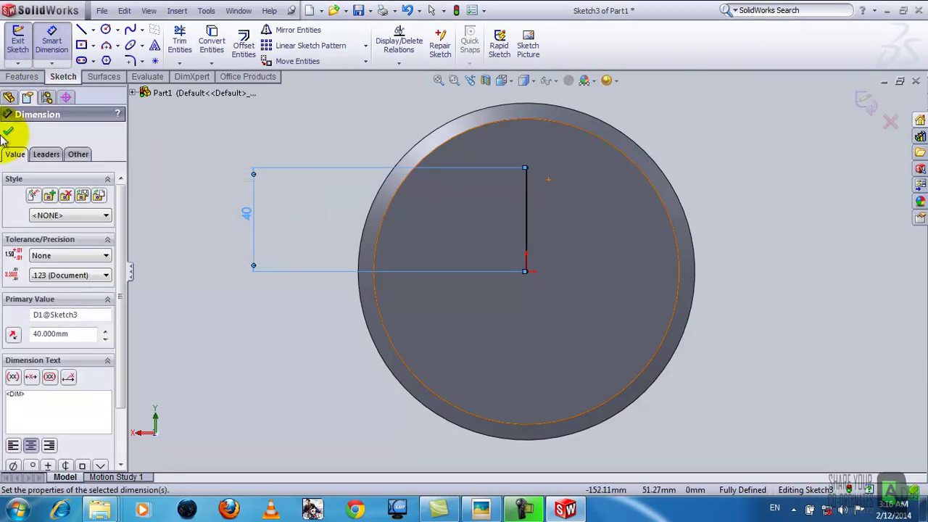
pyautogui.click(8, 131)
# Draw a circle centred on the line's top end with a 38 mm diameter
pyautogui.click(105, 30)
pyautogui.click(526, 170)
pyautogui.click(584, 170)
pyautogui.rightClick(591, 178)
pyautogui.click(619, 177)
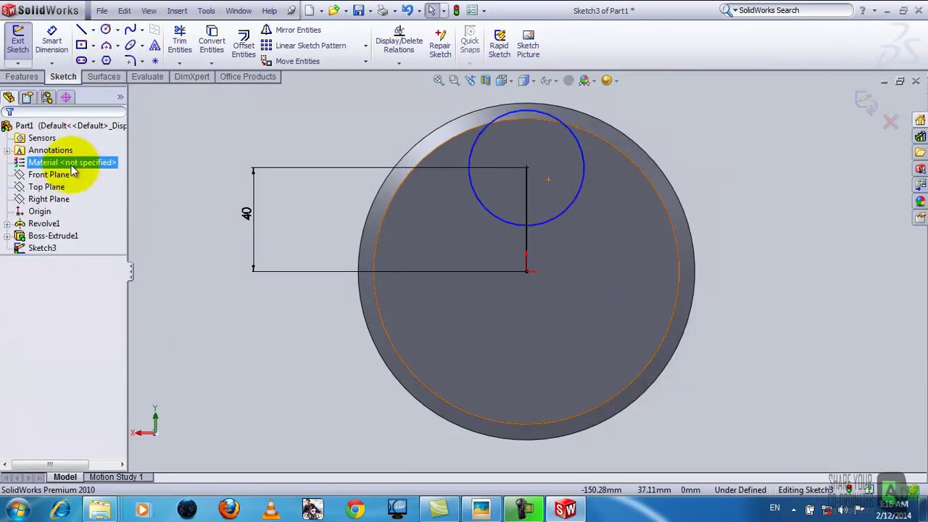
pyautogui.click(51, 39)
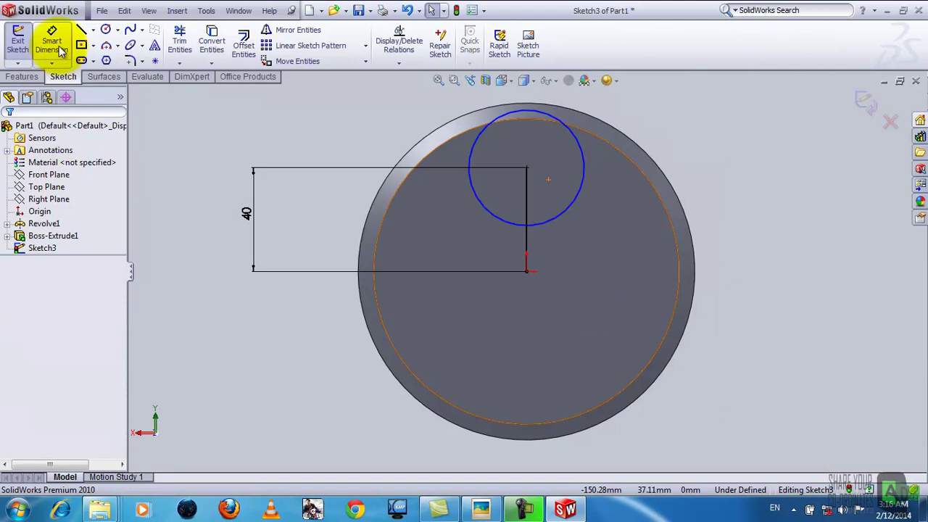
pyautogui.click(586, 198)
pyautogui.click(707, 167)
pyautogui.write('38')
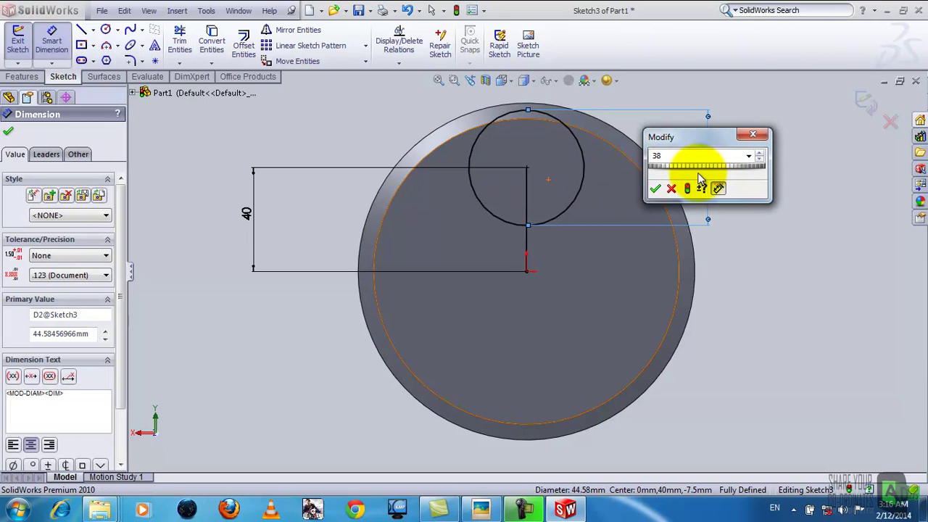
pyautogui.press('Return')
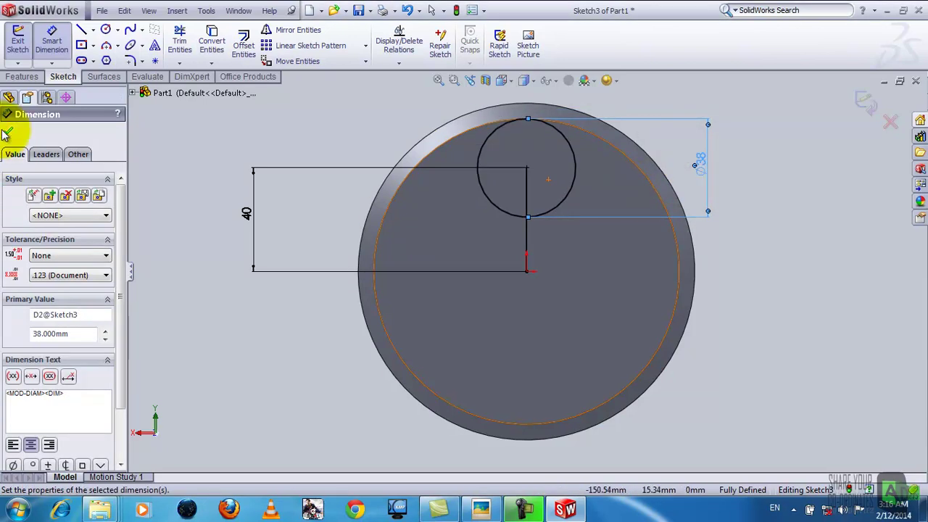
pyautogui.click(7, 134)
pyautogui.hotkey('ctrl', 'Right')
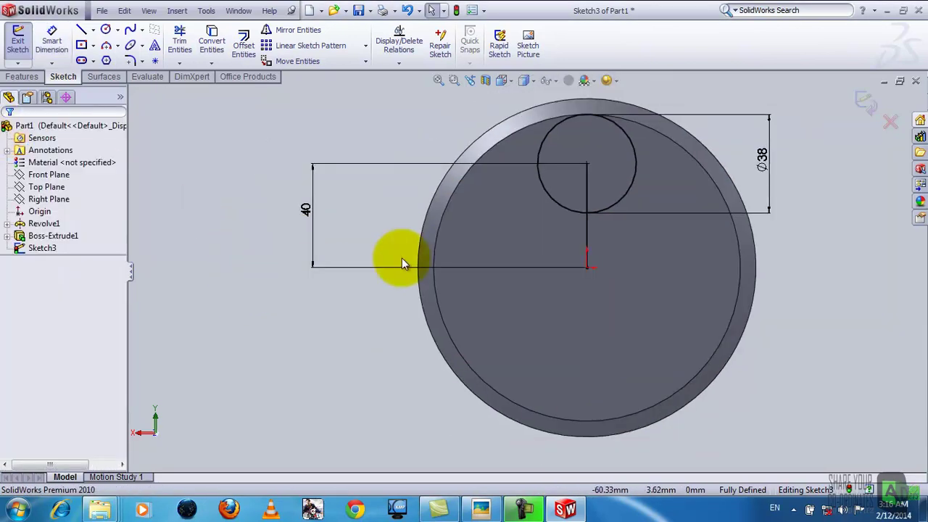
# Trim away the 40 mm vertical line inside and below the Ø38 circle
pyautogui.click(179, 40)
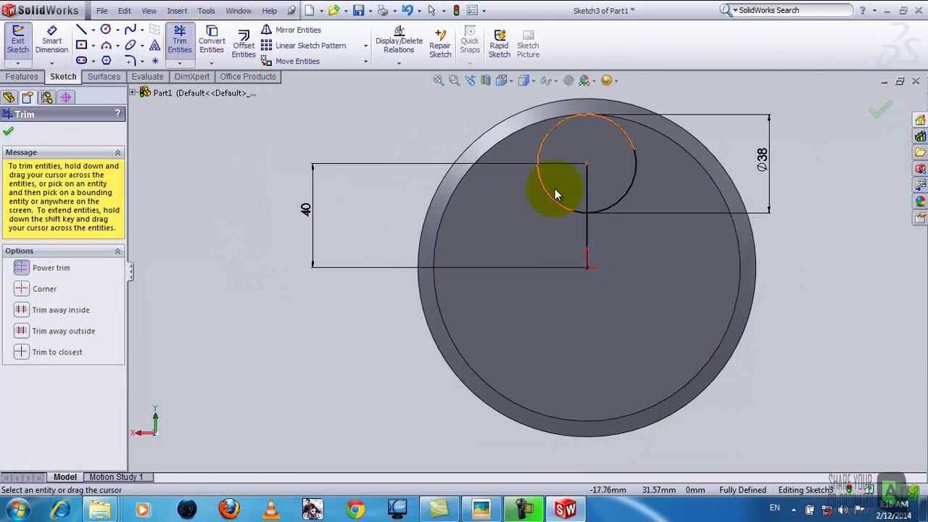
pyautogui.moveTo(574, 186); pyautogui.dragTo(615, 192)
pyautogui.moveTo(558, 244); pyautogui.dragTo(431, 224)
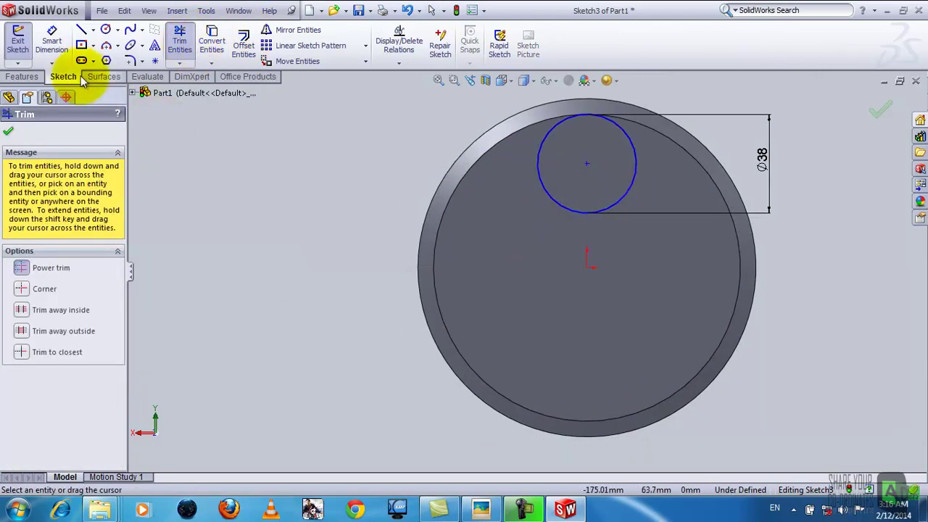
pyautogui.click(8, 131)
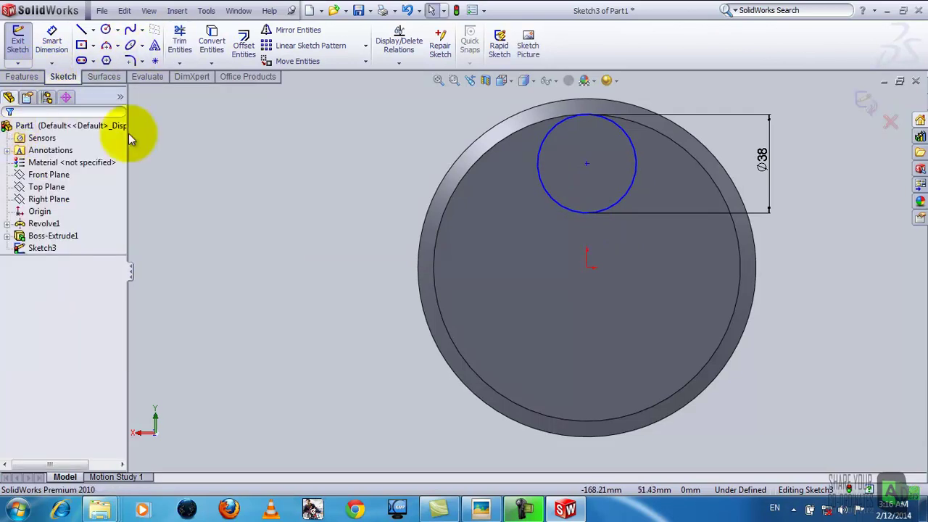
# Exit the sketch and extrude the Ø38 circle as a 20 mm blind boss
pyautogui.click(18, 42)
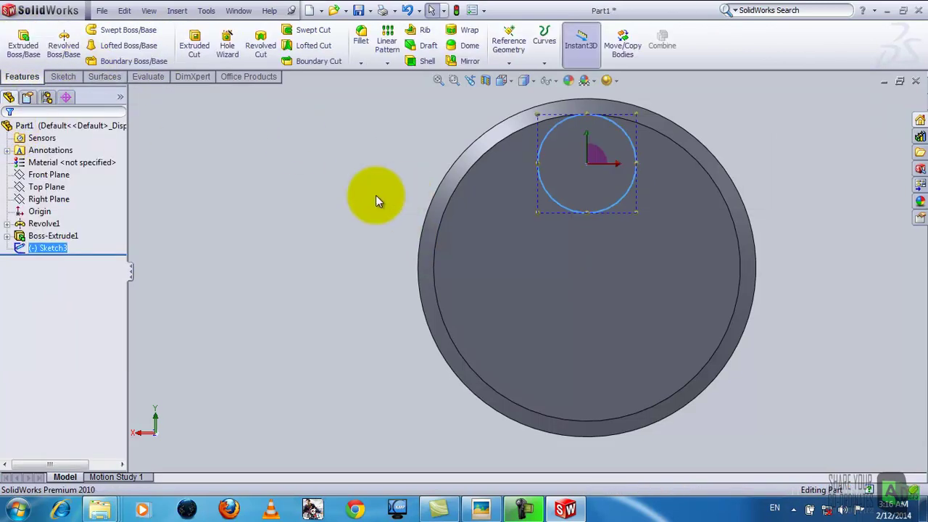
pyautogui.click(23, 43)
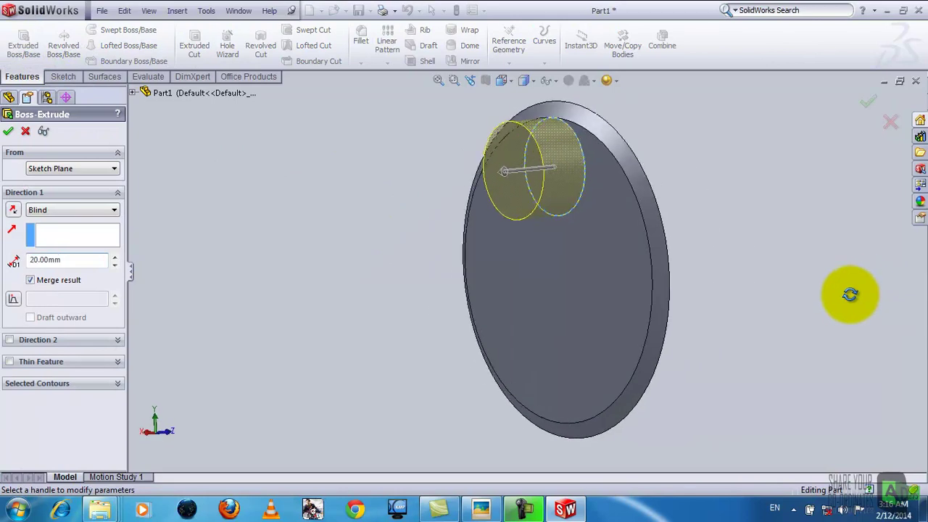
pyautogui.moveTo(811, 299)
pyautogui.mouseDown(button='middle')
pyautogui.moveTo(770, 302)
pyautogui.moveTo(791, 313)
pyautogui.mouseUp(button='middle')
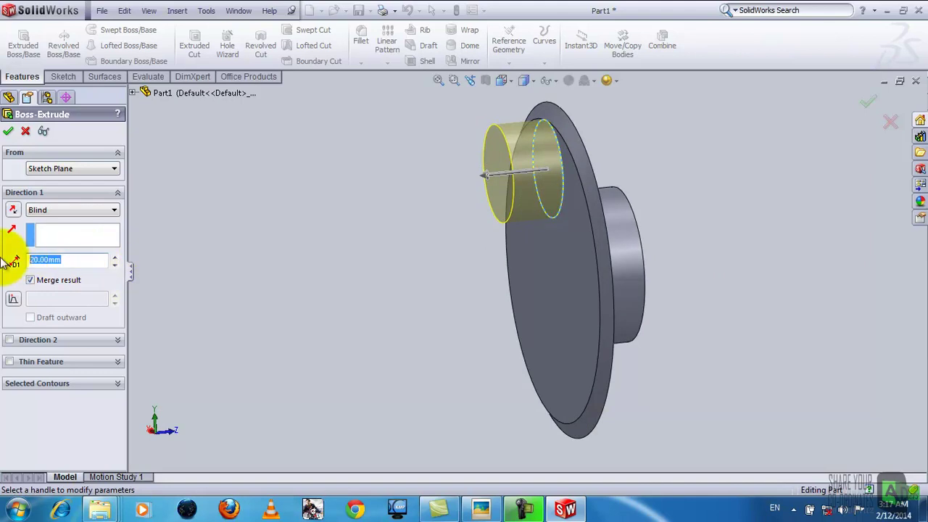
pyautogui.click(8, 131)
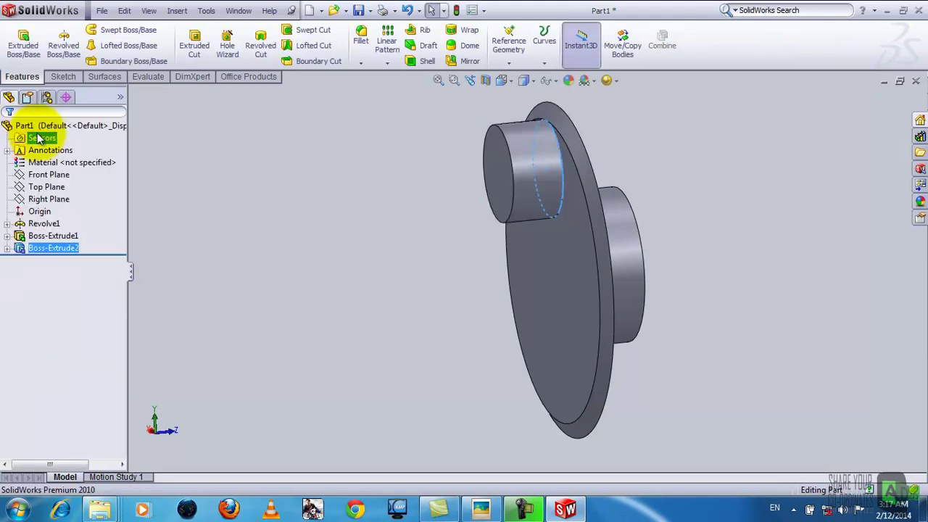
pyautogui.moveTo(684, 363)
pyautogui.mouseDown(button='middle')
pyautogui.moveTo(735, 363)
pyautogui.moveTo(777, 327)
pyautogui.moveTo(770, 308)
pyautogui.moveTo(769, 323)
pyautogui.mouseUp(button='middle')
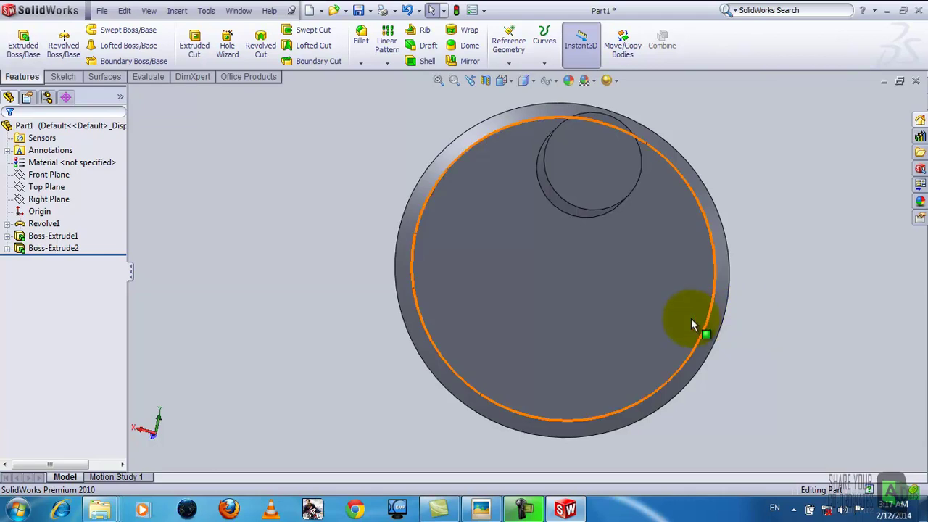
# Sketch a 50 mm diameter circle on the disc face, centred on the pin centre
pyautogui.rightClick(605, 287)
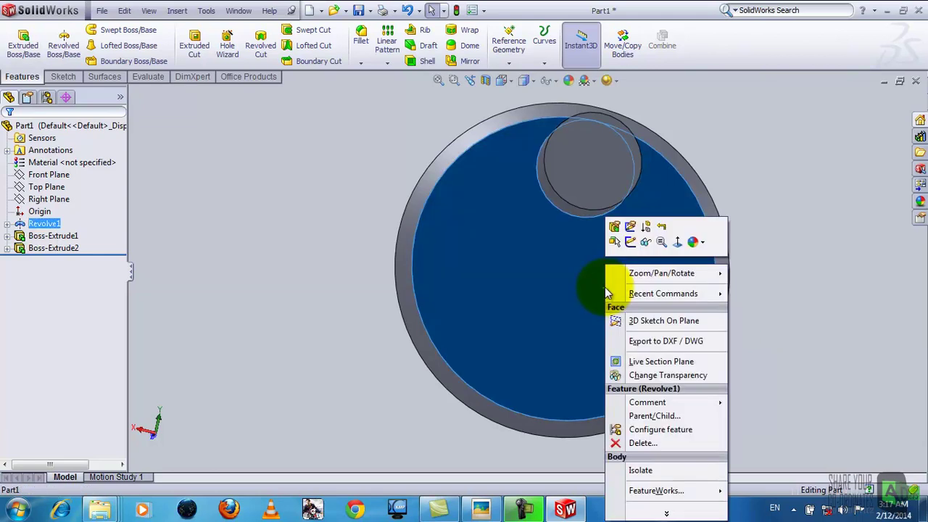
pyautogui.click(630, 242)
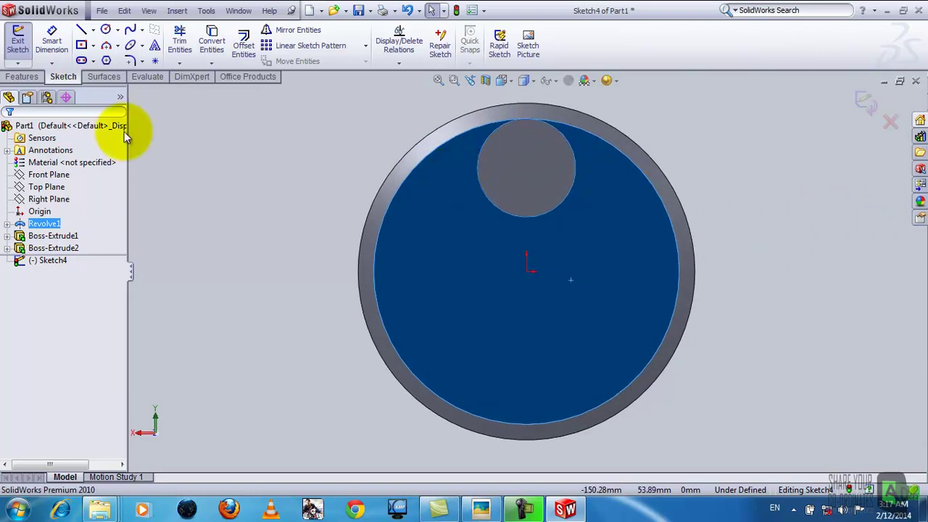
pyautogui.click(105, 29)
pyautogui.click(526, 167)
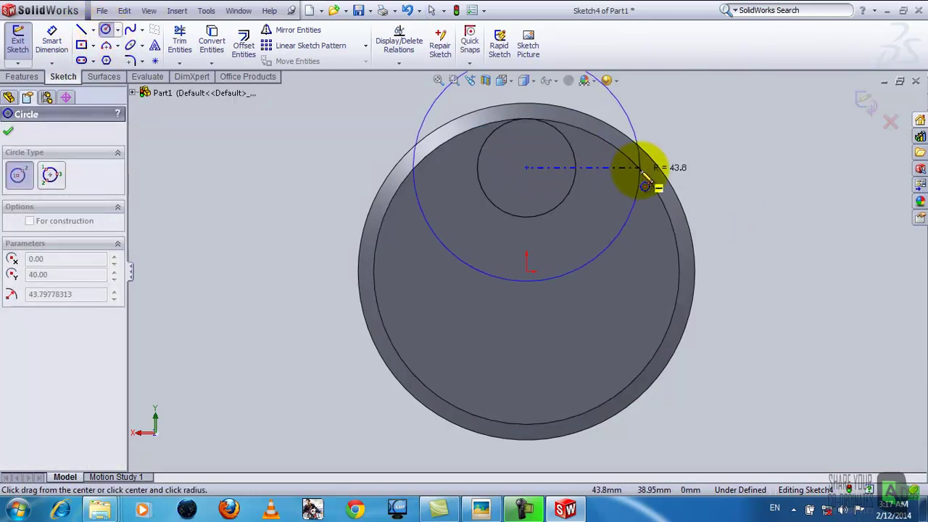
pyautogui.rightClick(614, 190)
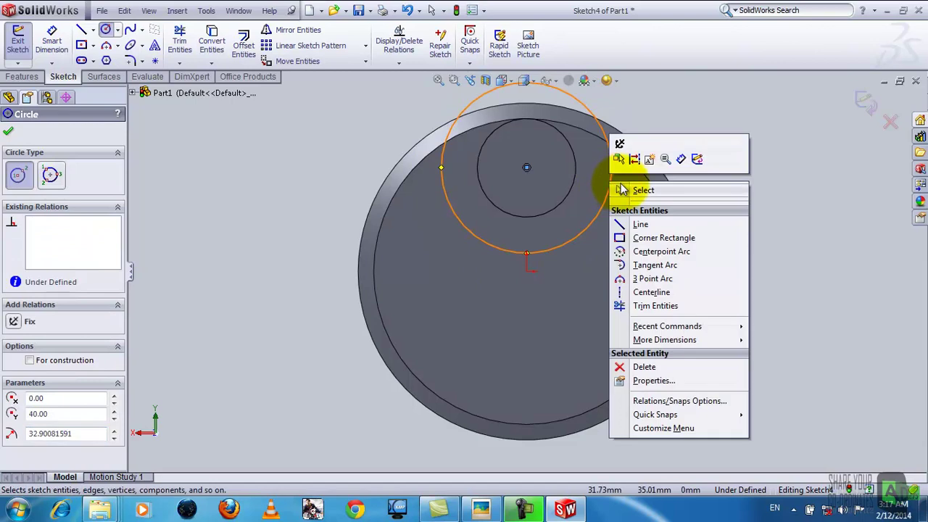
pyautogui.click(627, 186)
pyautogui.click(51, 50)
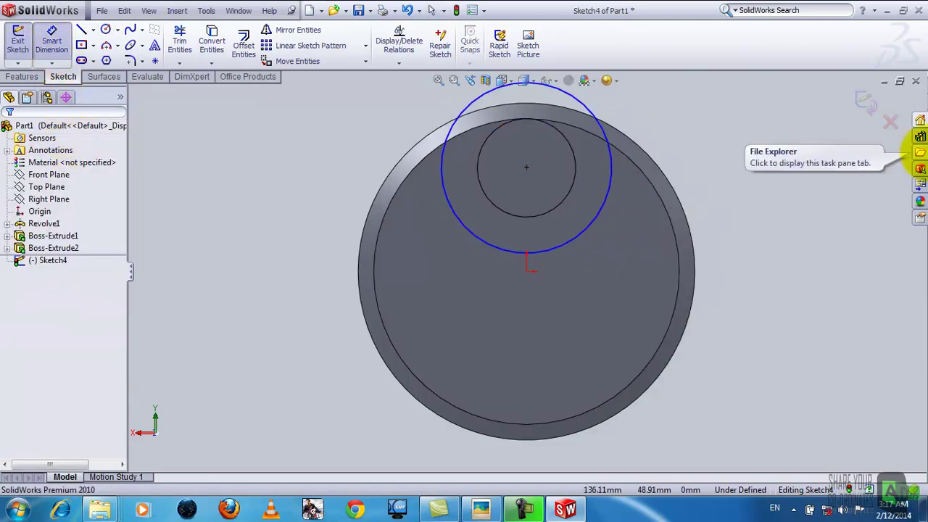
pyautogui.click(592, 114)
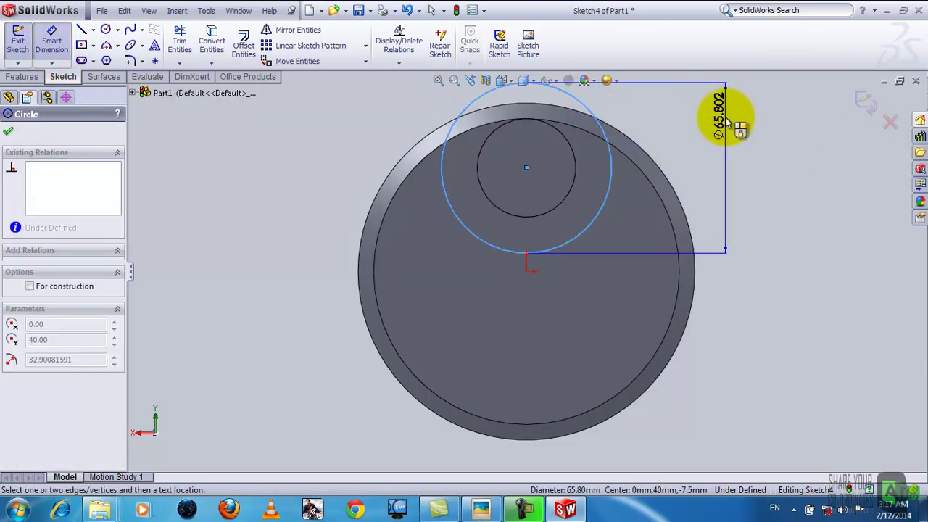
pyautogui.click(732, 116)
pyautogui.write('5')
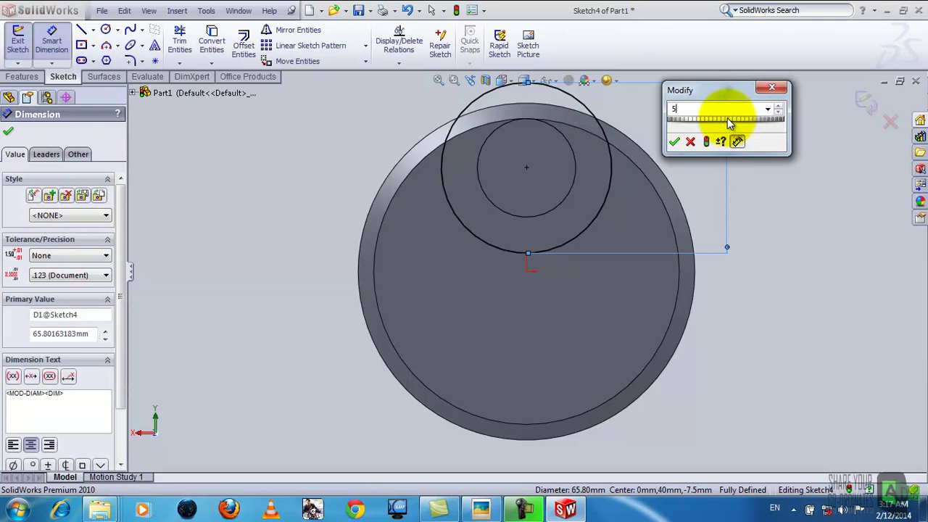
pyautogui.write('0')
pyautogui.press('Return')
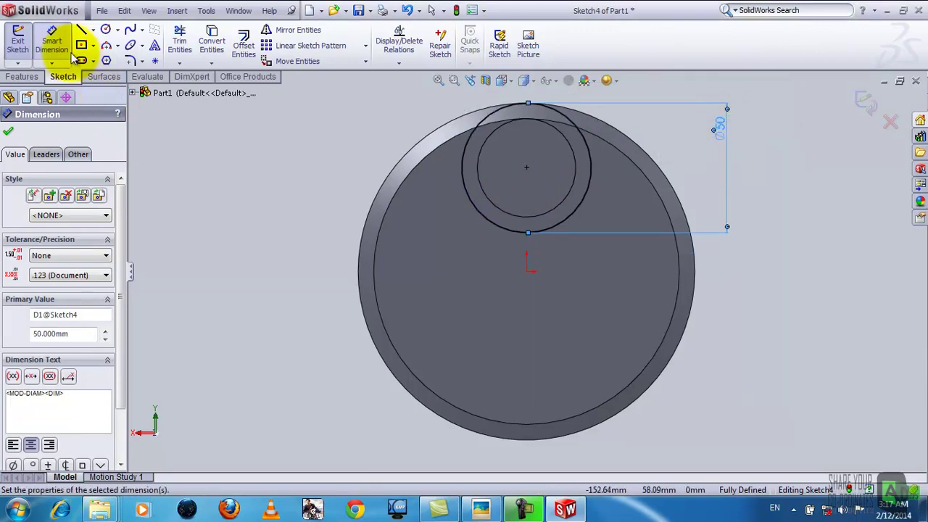
pyautogui.click(9, 134)
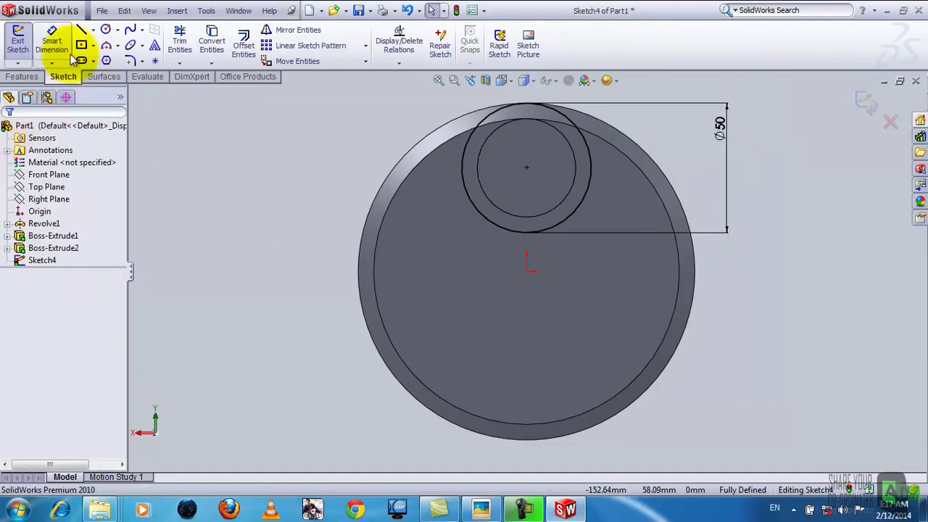
# Draw a short vertical line straight up from the pin centre
pyautogui.click(81, 30)
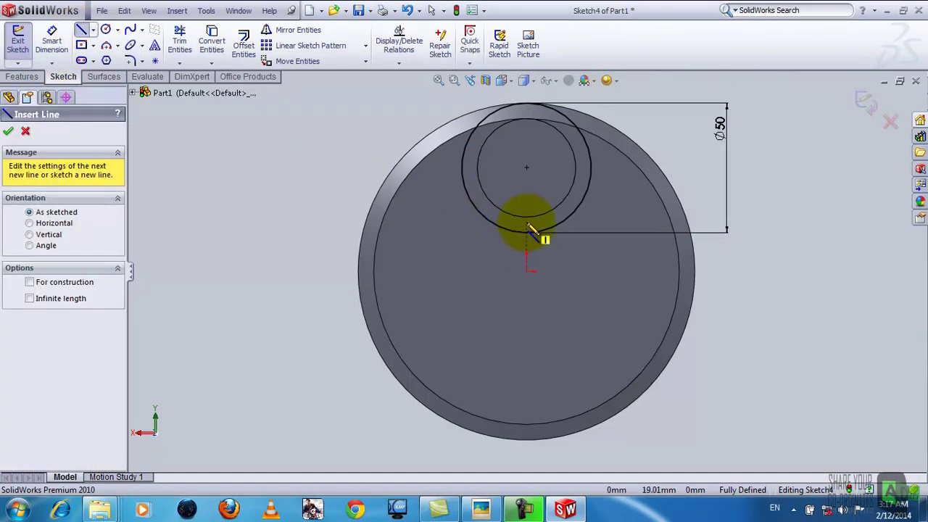
pyautogui.click(527, 168)
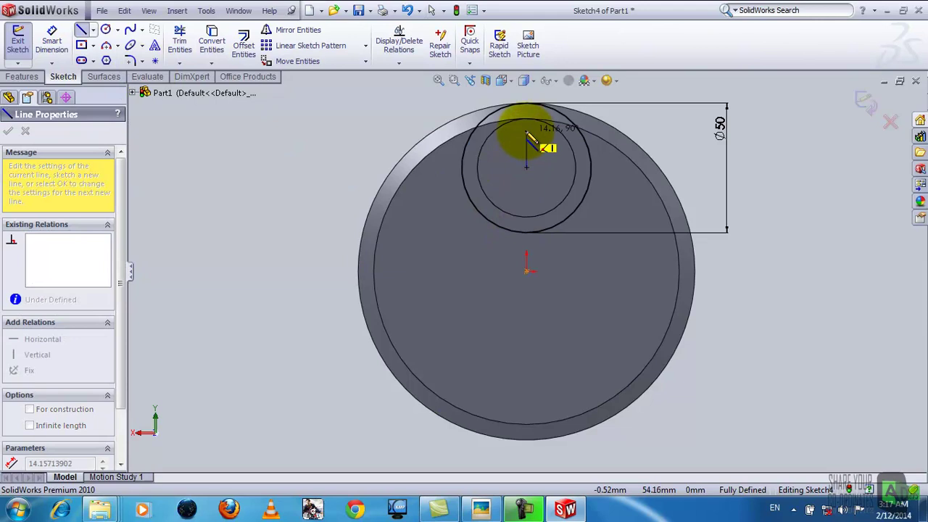
pyautogui.click(526, 132)
pyautogui.rightClick(527, 135)
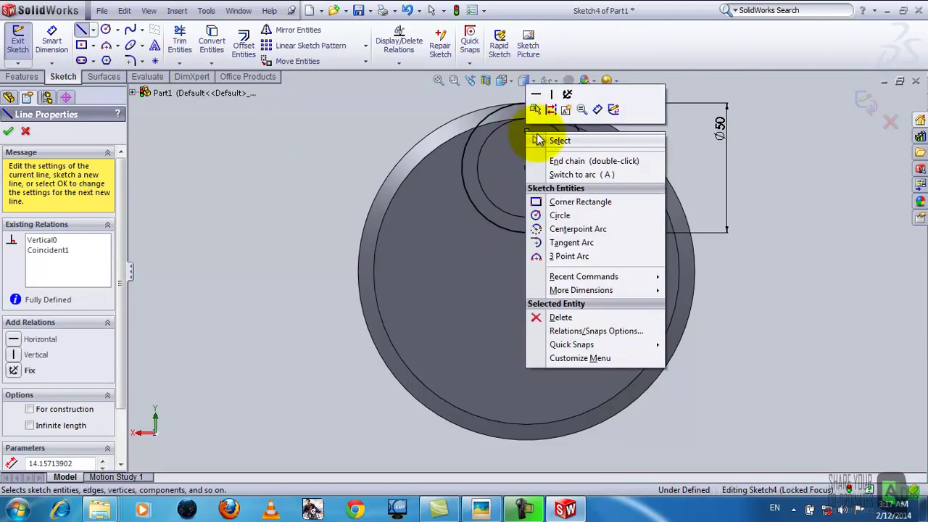
pyautogui.click(537, 141)
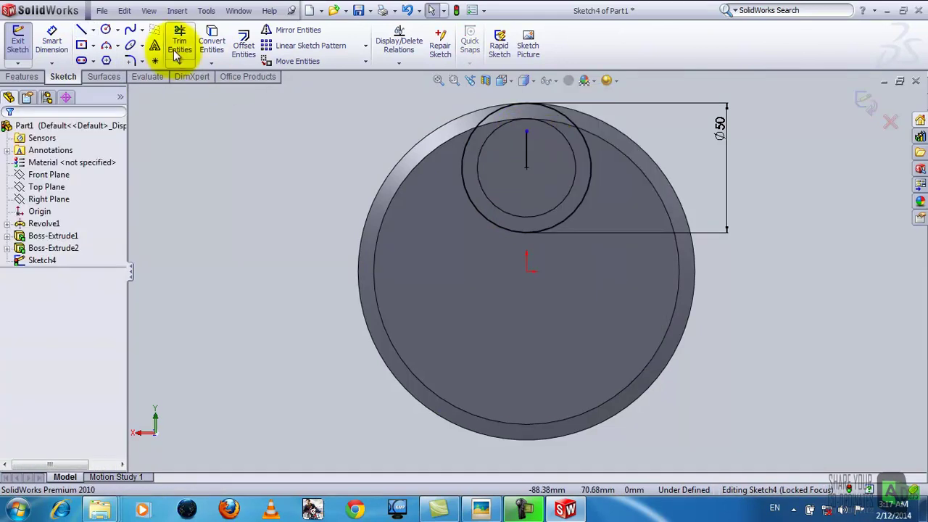
# Select the 3 Point Arc tool and check the crank throw reference render
pyautogui.click(106, 45)
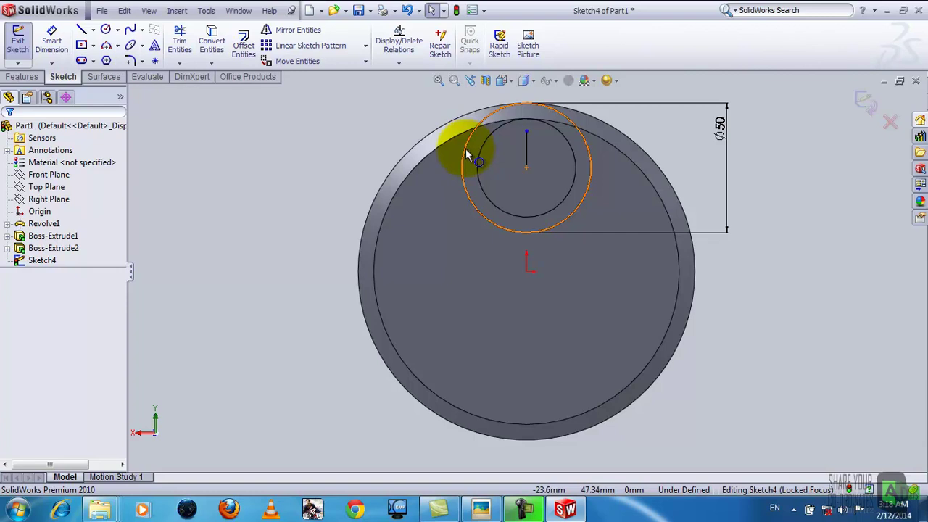
pyautogui.click(482, 511)
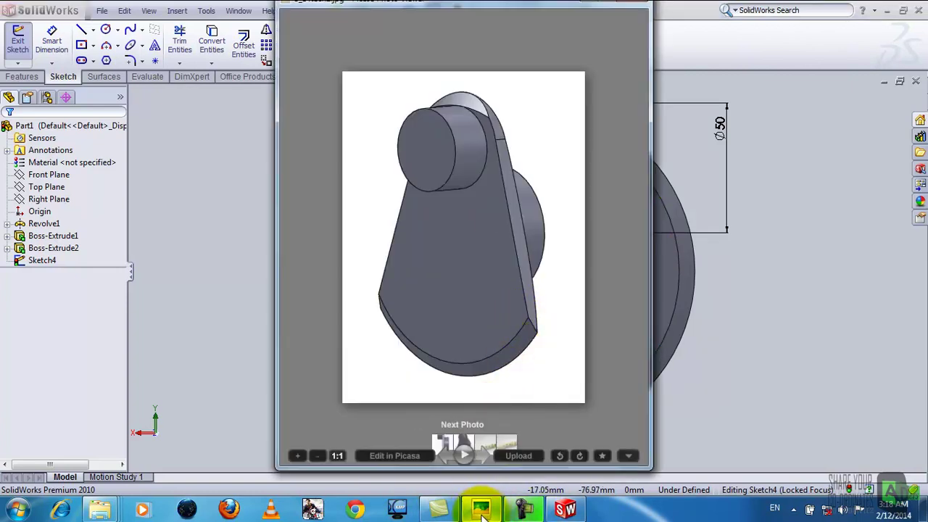
pyautogui.click(480, 508)
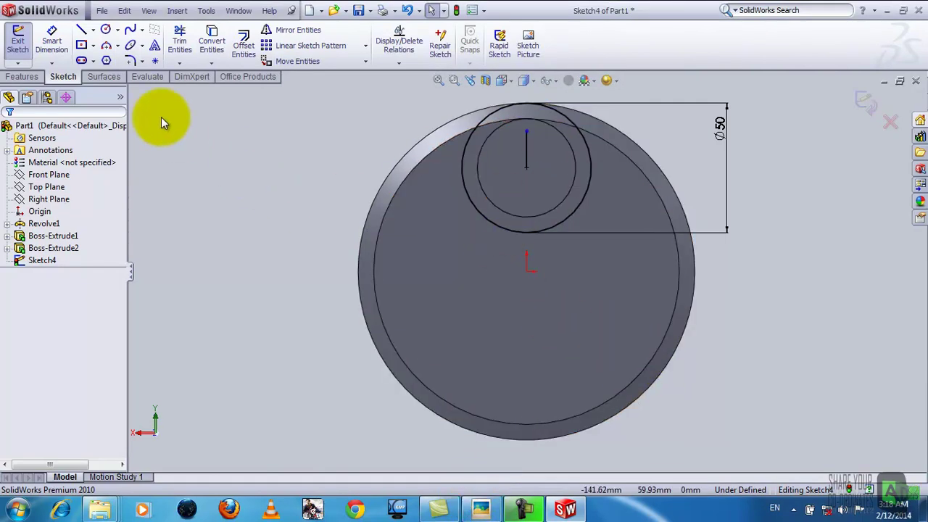
# Dimension the short vertical line from the pin centre to 6 mm
pyautogui.click(51, 40)
pyautogui.click(527, 158)
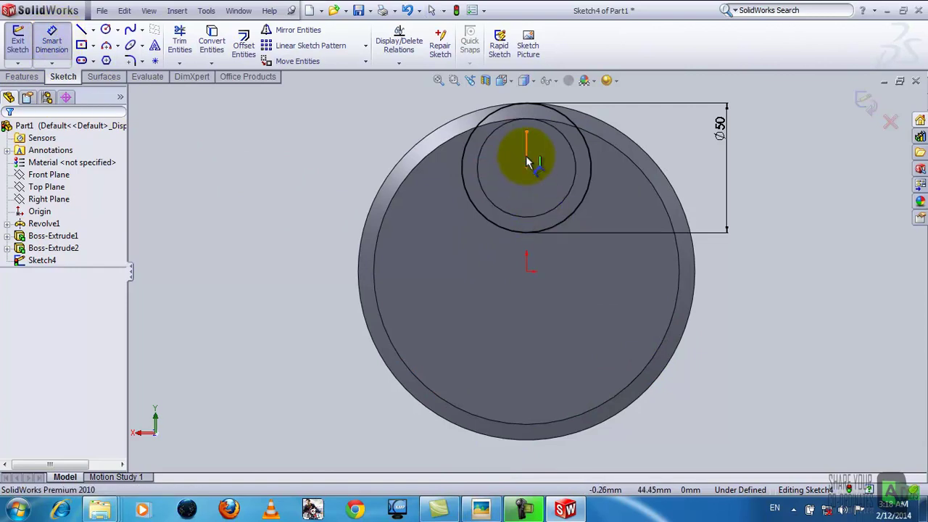
pyautogui.click(355, 141)
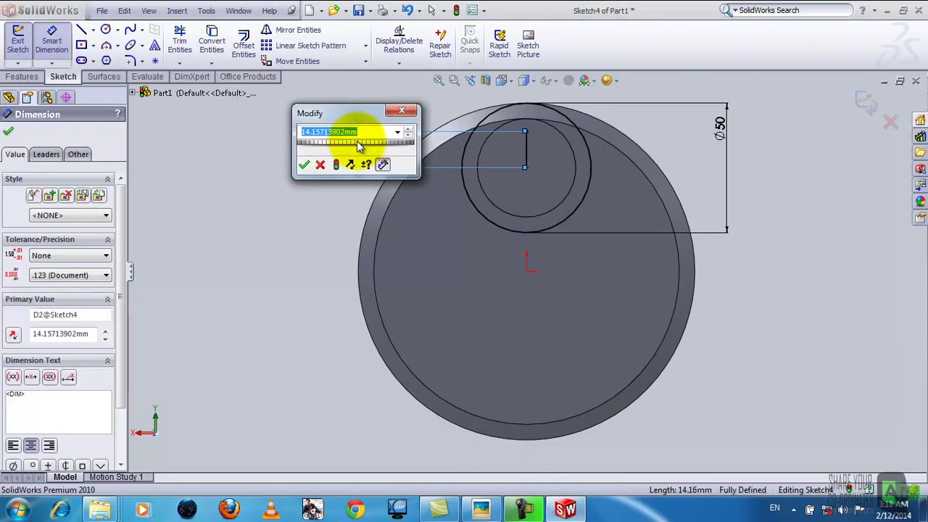
pyautogui.write('6')
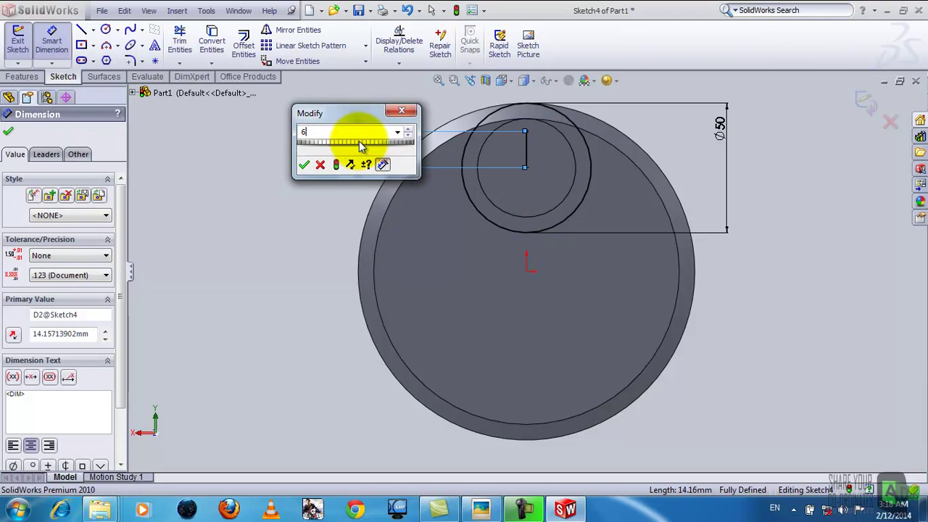
pyautogui.click(305, 166)
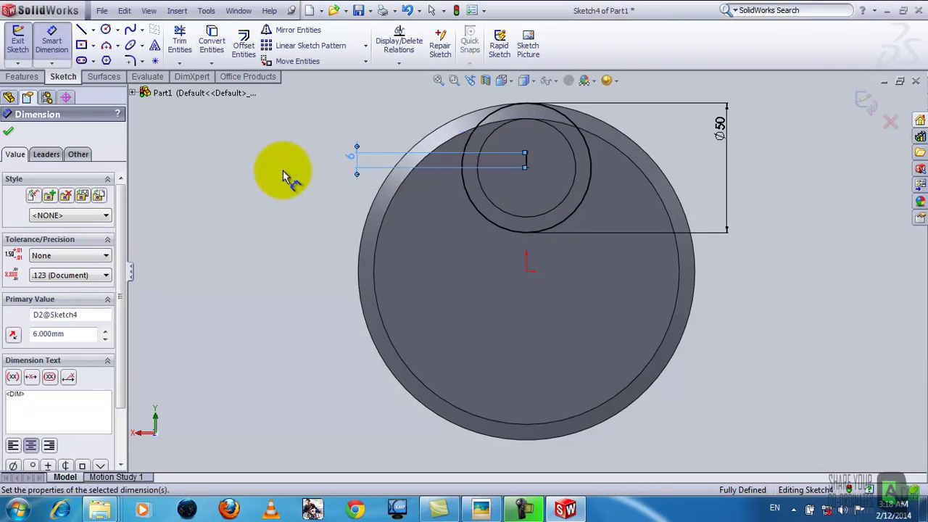
pyautogui.click(10, 132)
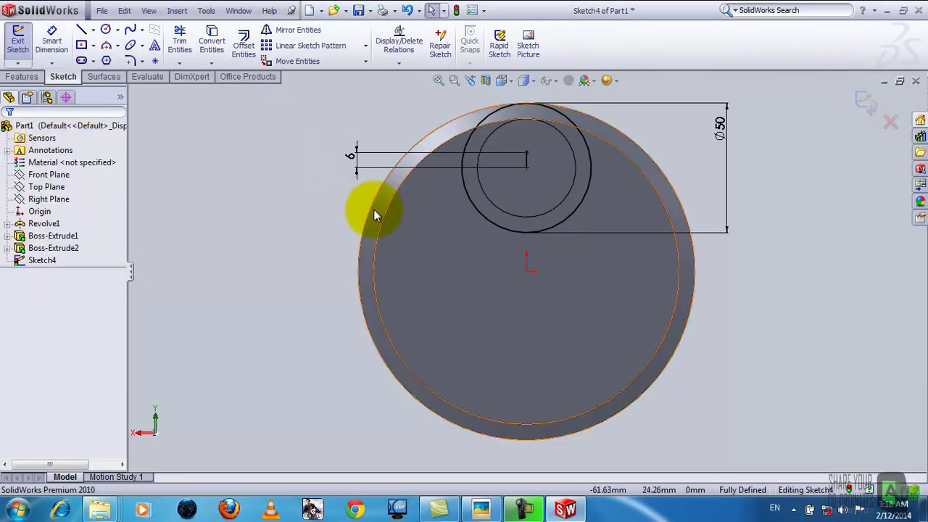
# Draw a horizontal line from the pin centre and a slanted line crossing the pin circle
pyautogui.click(82, 30)
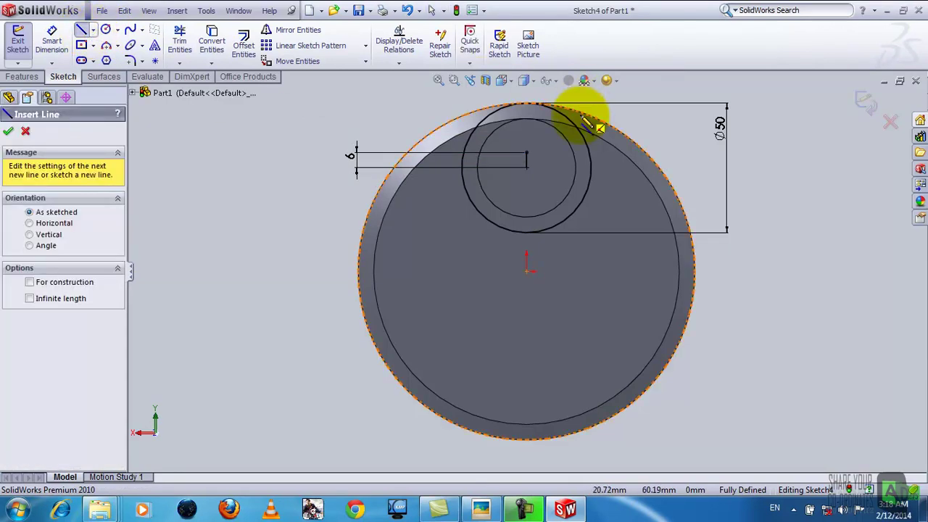
pyautogui.click(527, 153)
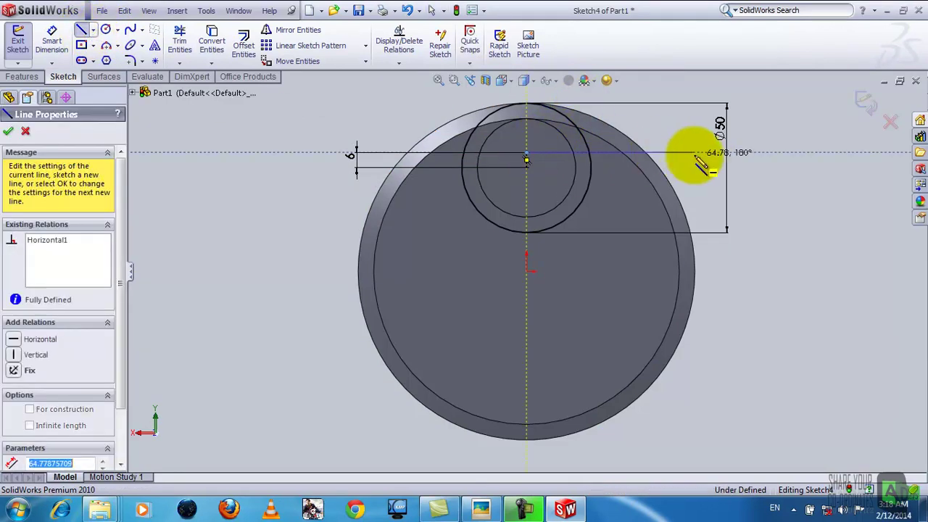
pyautogui.click(695, 153)
pyautogui.rightClick(694, 153)
pyautogui.click(702, 167)
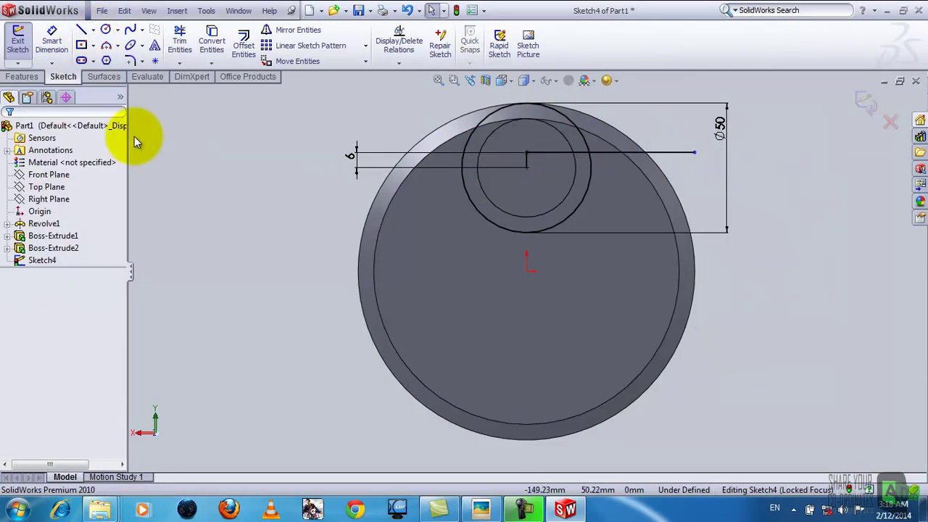
pyautogui.click(81, 30)
pyautogui.scroll(-2, 567, 201)
pyautogui.scroll(-2, 567, 203)
pyautogui.click(562, 212)
pyautogui.click(562, 212)
pyautogui.scroll(3, 534, 205)
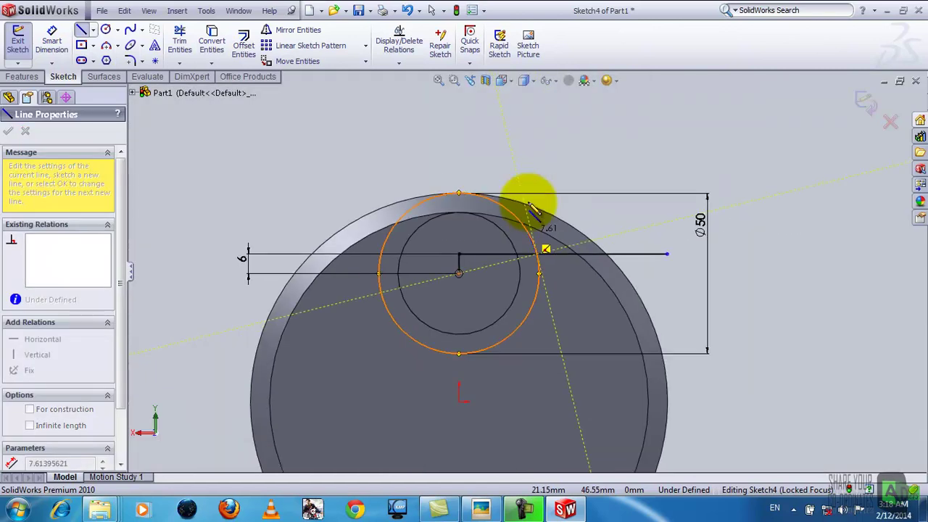
pyautogui.click(471, 148)
pyautogui.rightClick(472, 149)
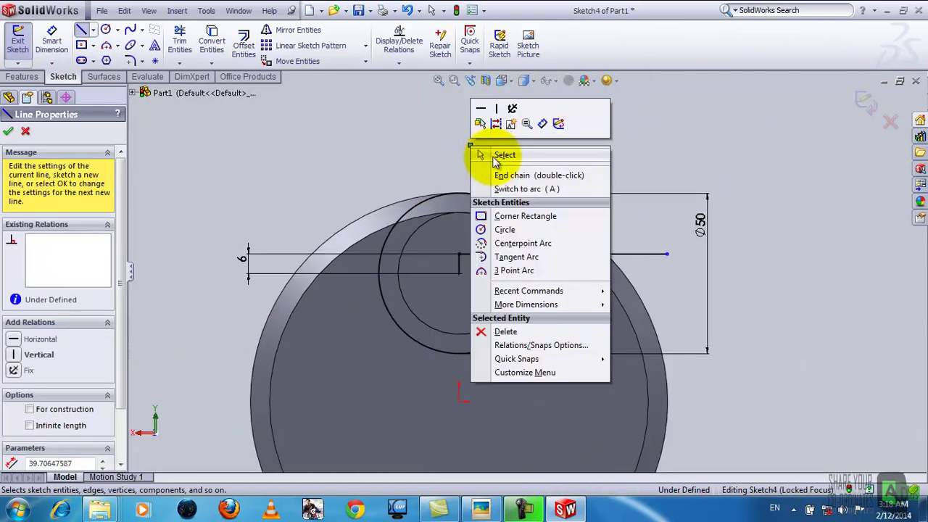
pyautogui.click(479, 152)
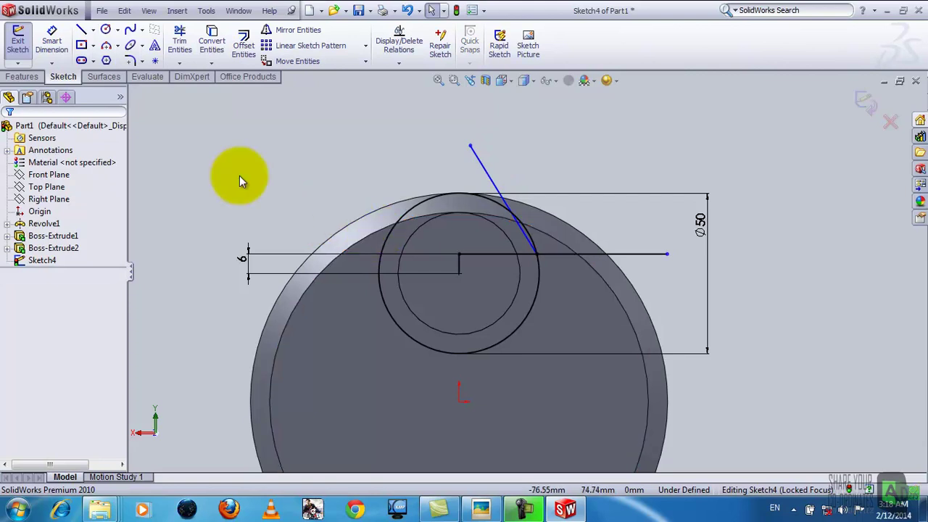
# Dimension the angle between the slanted and horizontal lines as 72.5°
pyautogui.click(51, 41)
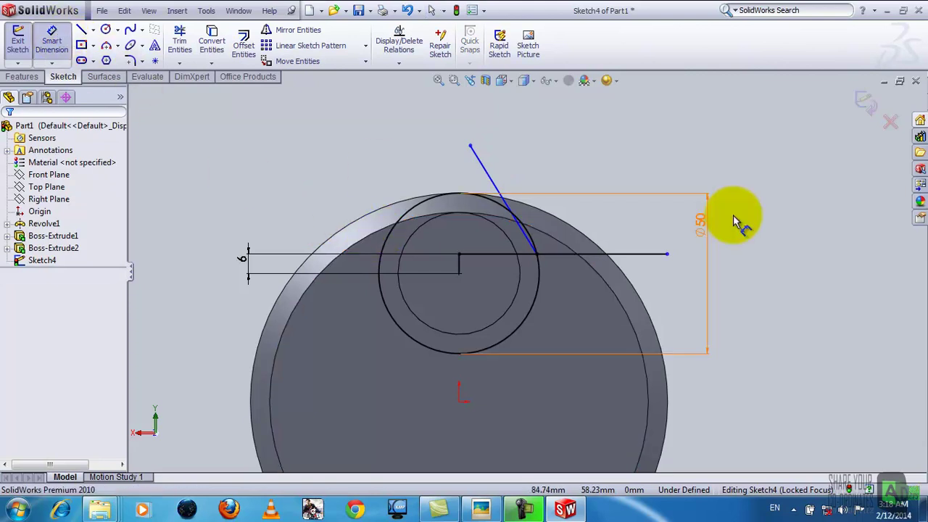
pyautogui.click(491, 180)
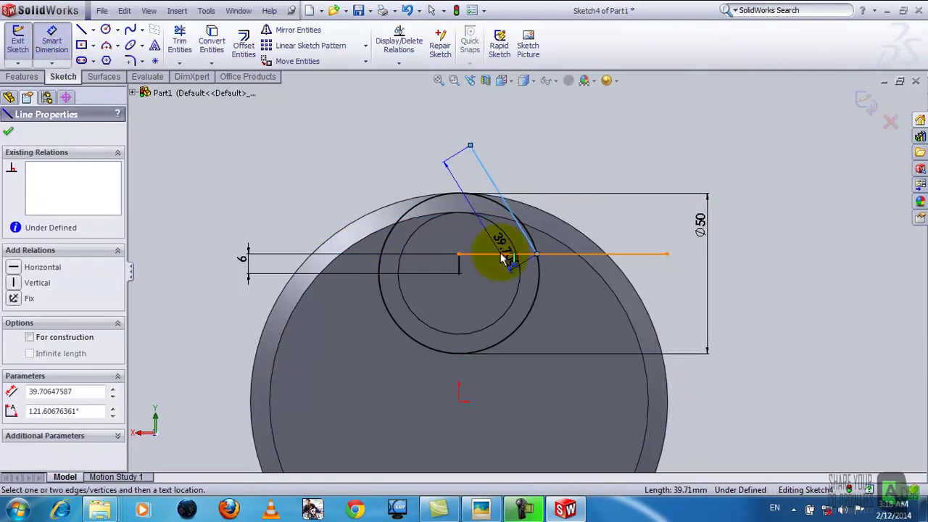
pyautogui.click(500, 259)
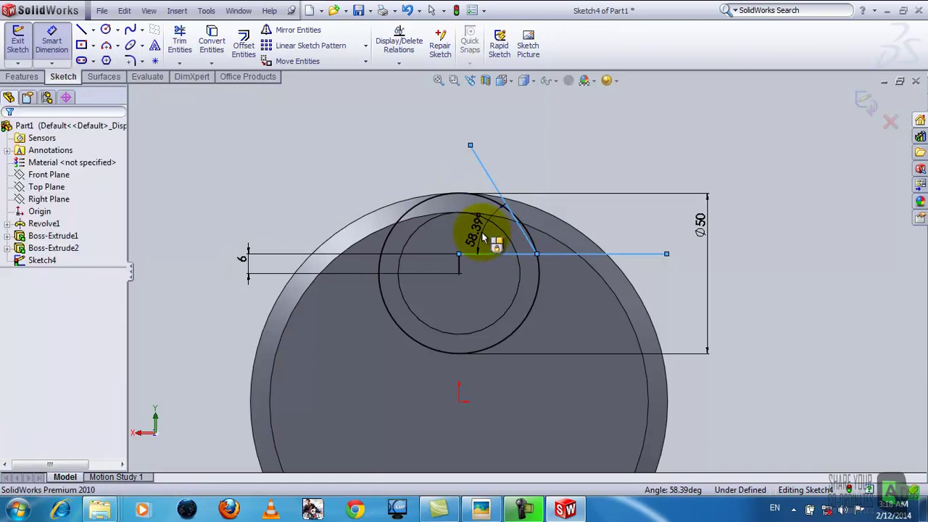
pyautogui.click(484, 237)
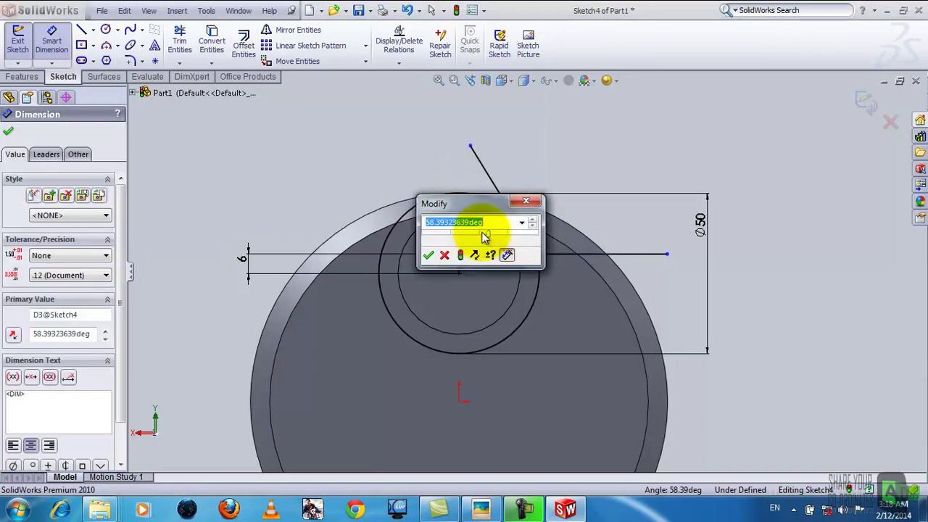
pyautogui.write('72.5')
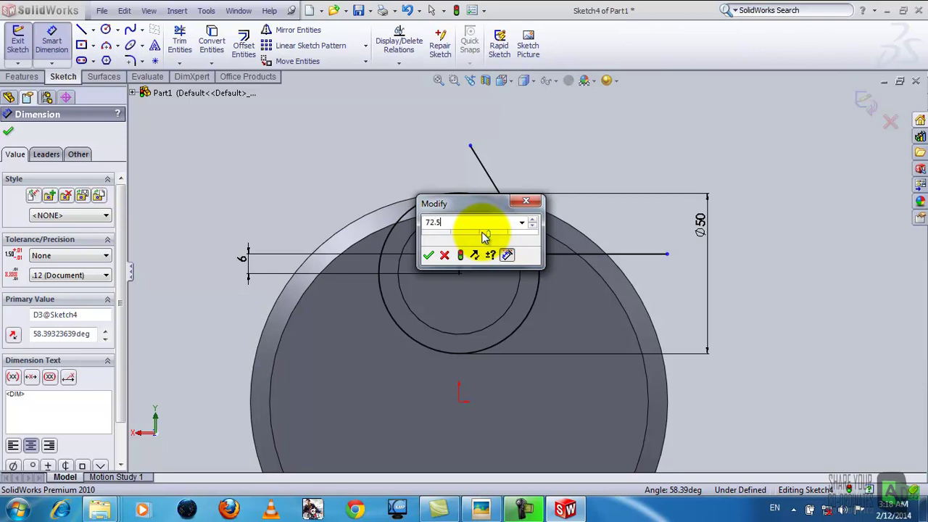
pyautogui.press('Return')
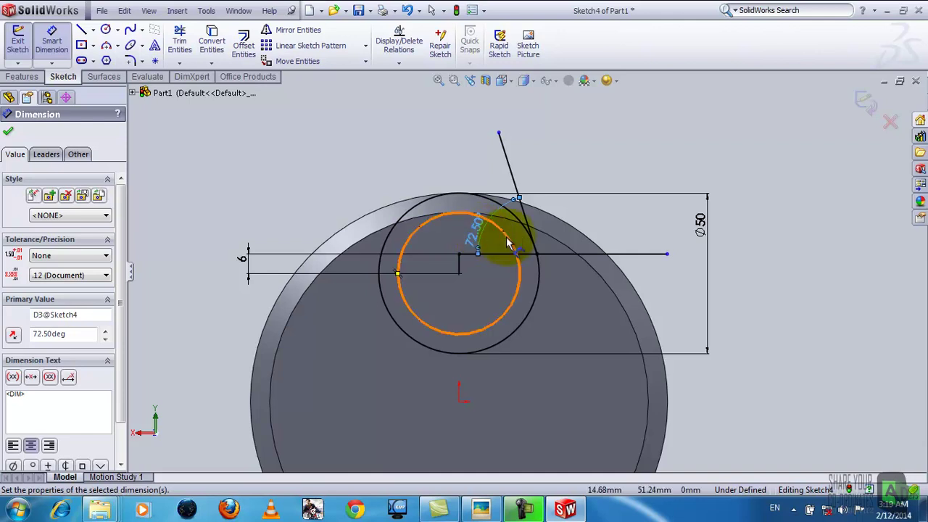
pyautogui.click(8, 132)
# Trim away the horizontal reference line
pyautogui.click(181, 44)
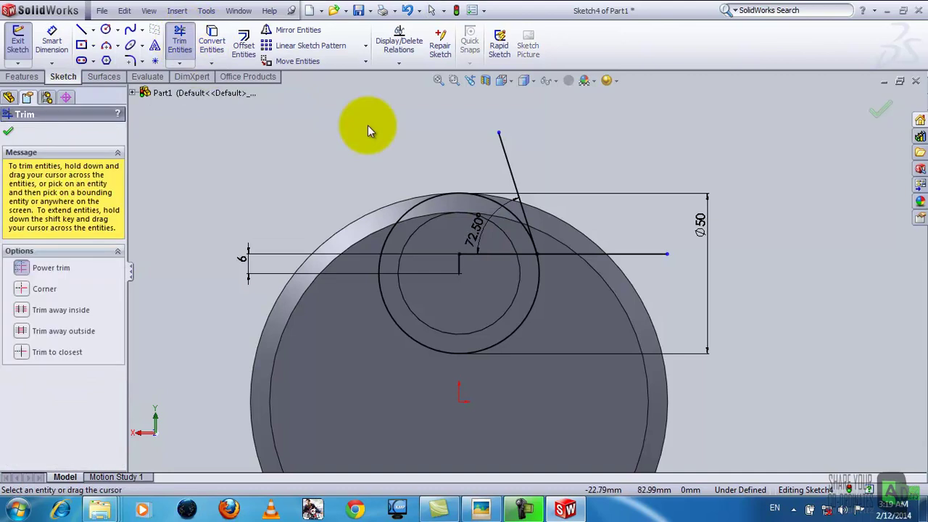
pyautogui.moveTo(561, 284); pyautogui.dragTo(548, 195)
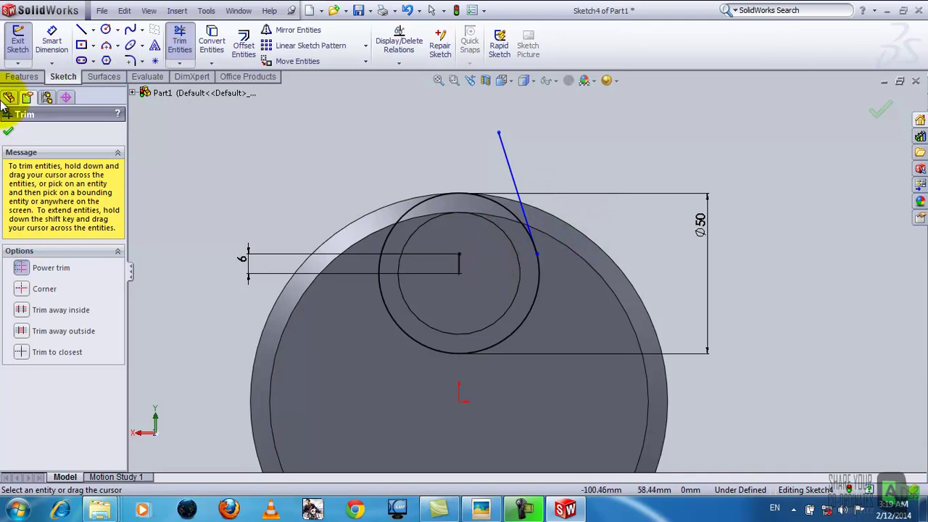
pyautogui.click(8, 131)
# Extend the slanted line down past the disc's lower edge
pyautogui.click(179, 44)
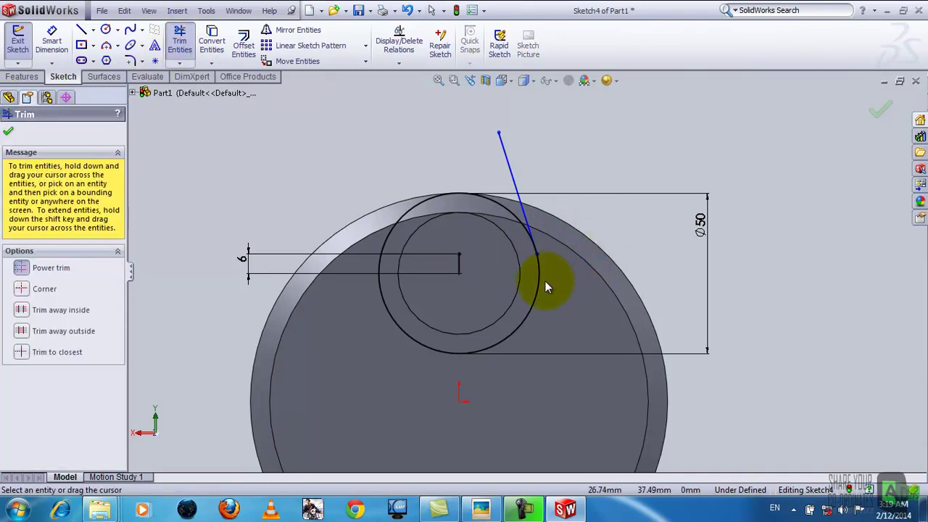
pyautogui.scroll(2, 544, 281)
pyautogui.scroll(-2, 540, 268)
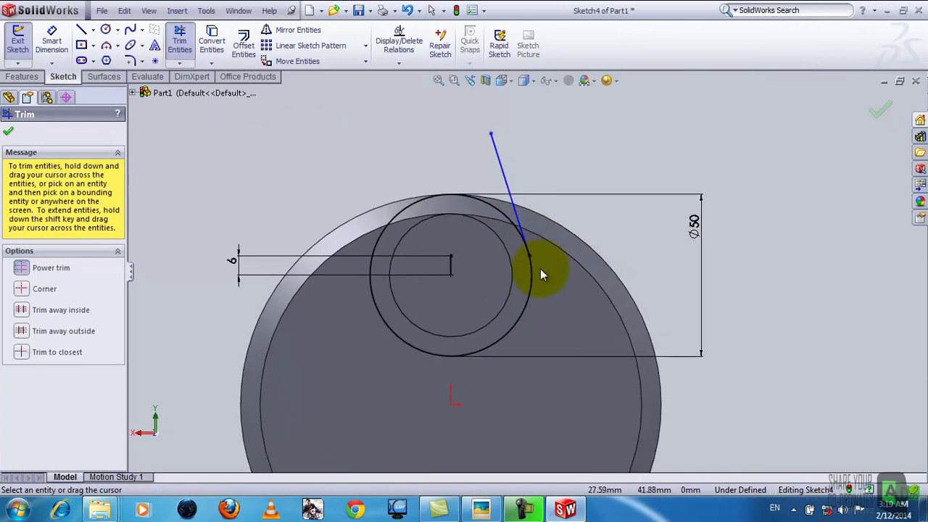
pyautogui.scroll(3, 531, 300)
pyautogui.scroll(-1, 523, 321)
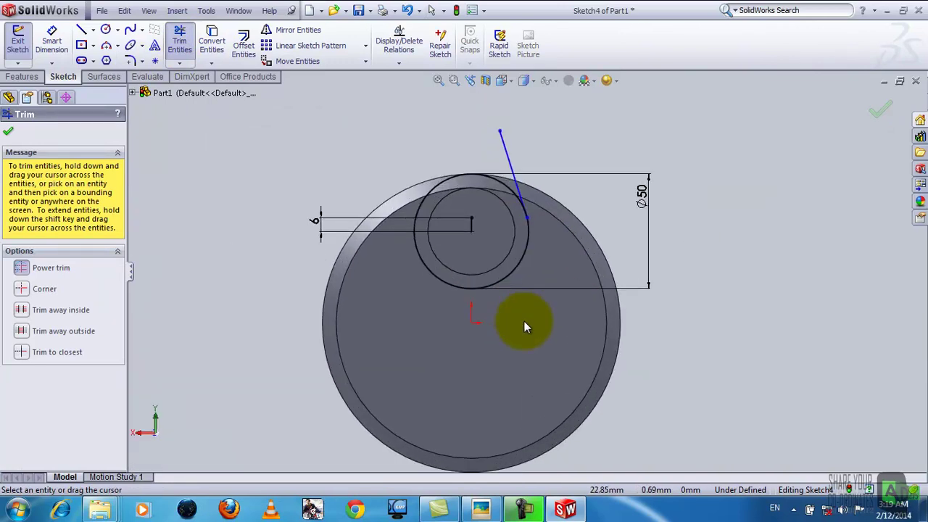
pyautogui.click(527, 223)
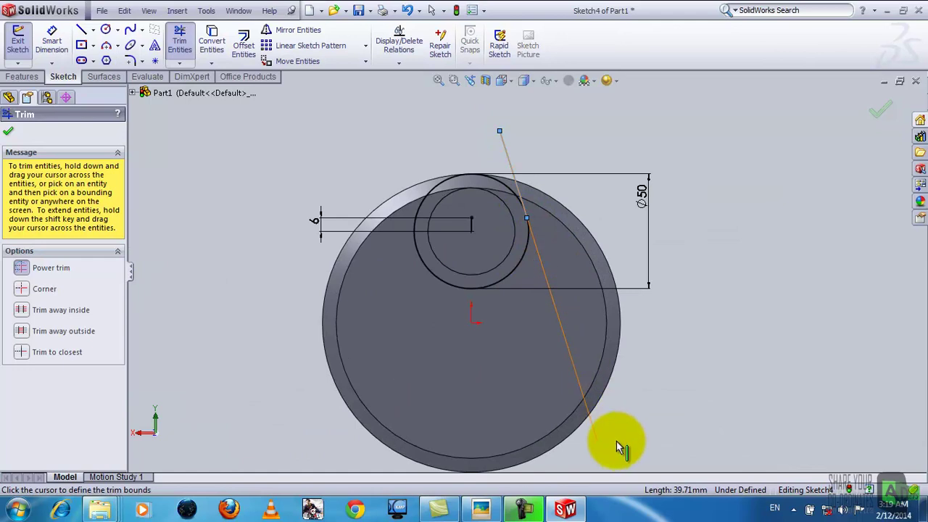
pyautogui.scroll(-1, 629, 446)
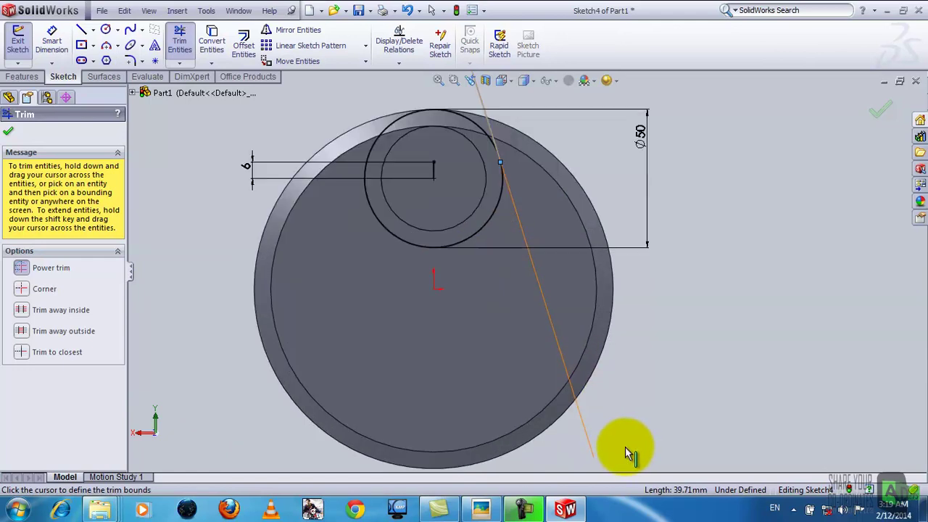
pyautogui.scroll(1, 624, 446)
pyautogui.click(614, 438)
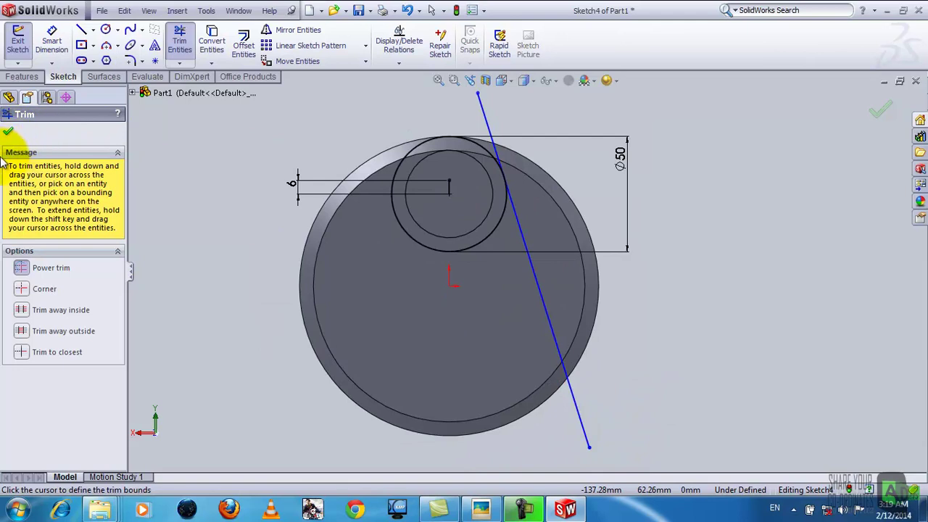
pyautogui.click(9, 134)
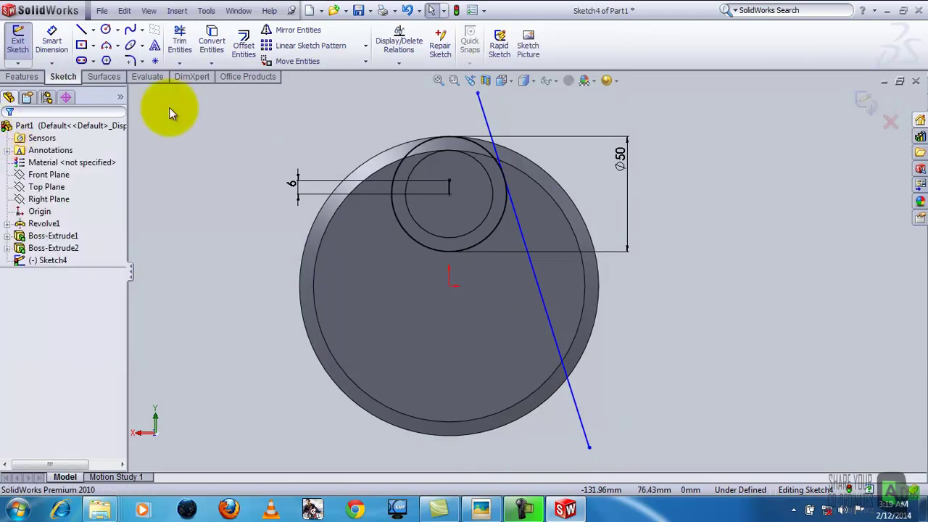
# Mirror the slanted line about the short vertical line Line1
pyautogui.click(279, 37)
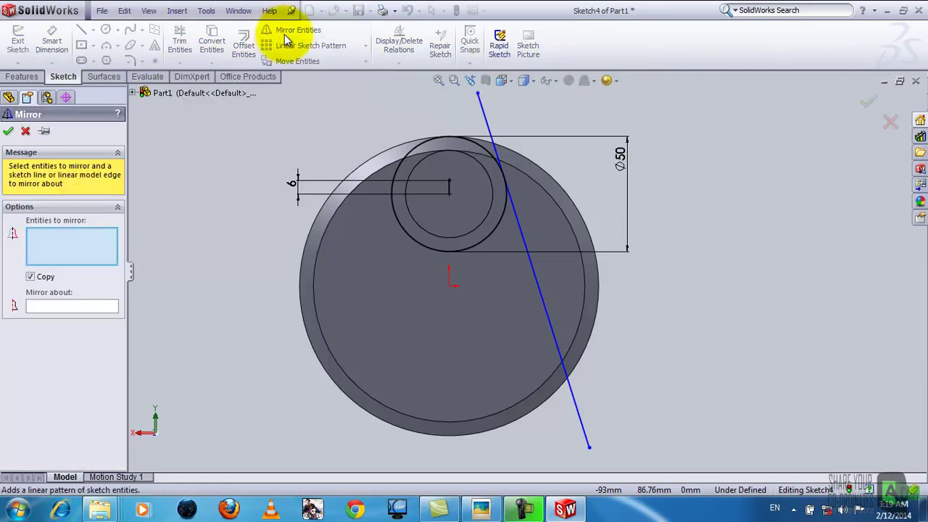
pyautogui.click(492, 140)
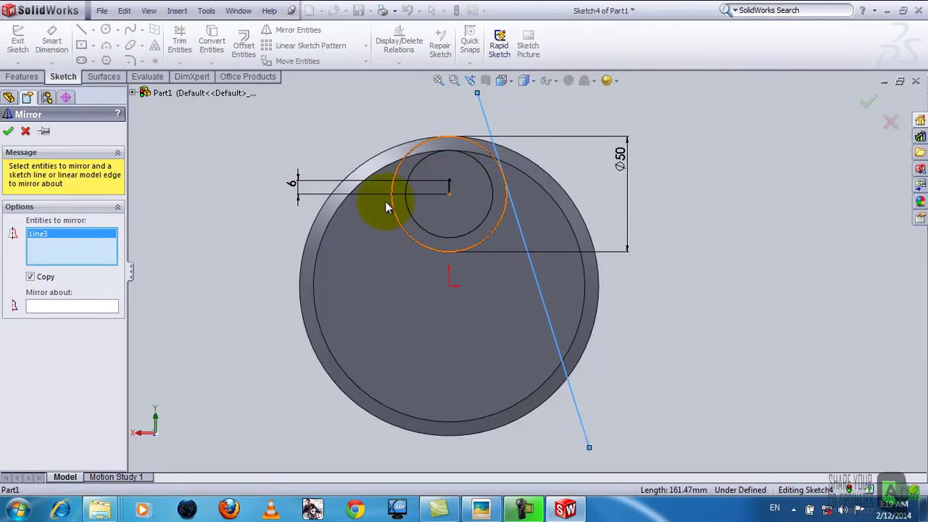
pyautogui.click(49, 305)
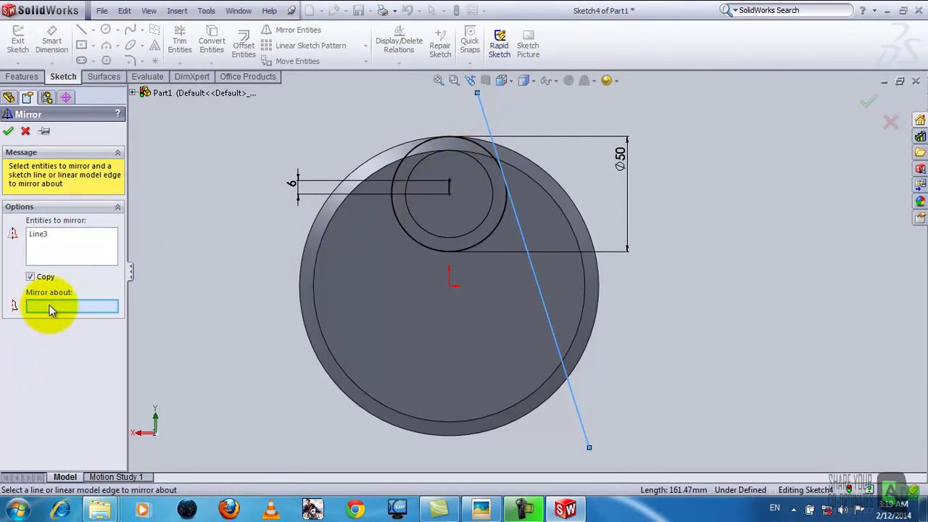
pyautogui.click(449, 190)
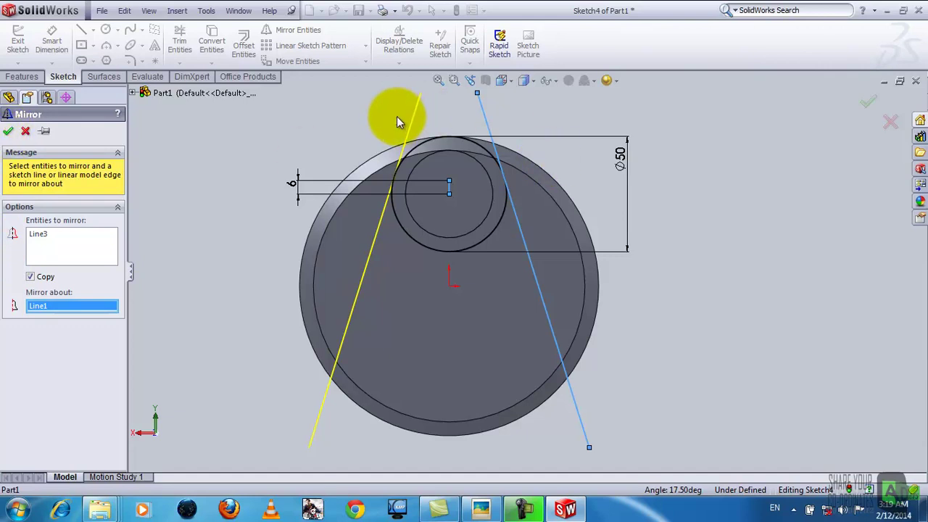
pyautogui.click(8, 132)
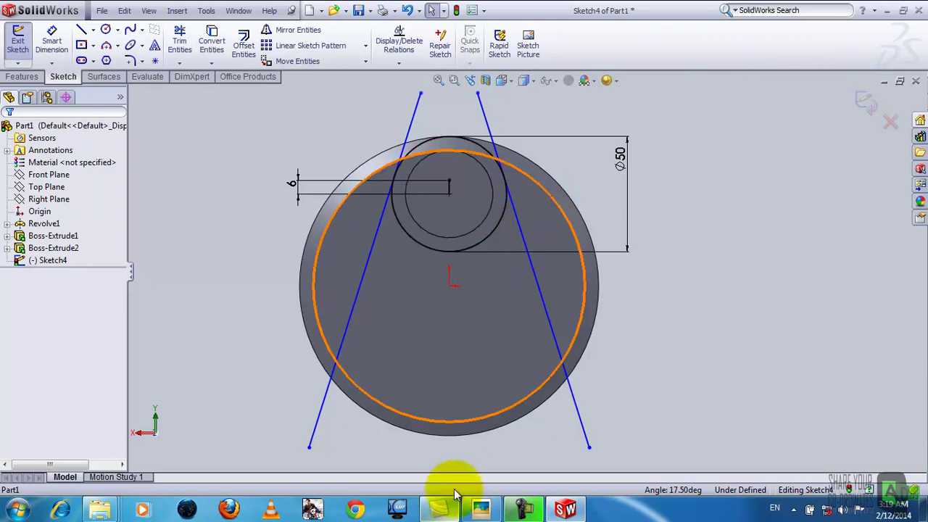
pyautogui.click(479, 505)
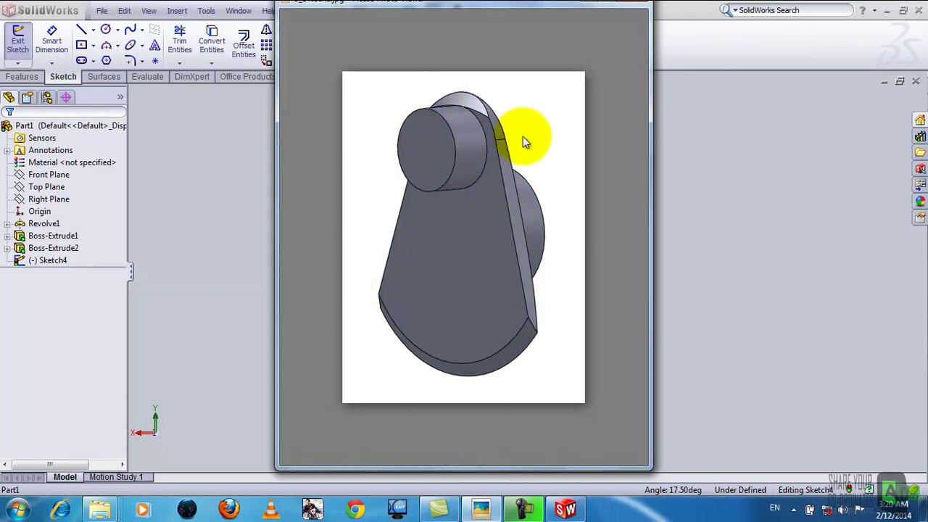
pyautogui.click(480, 507)
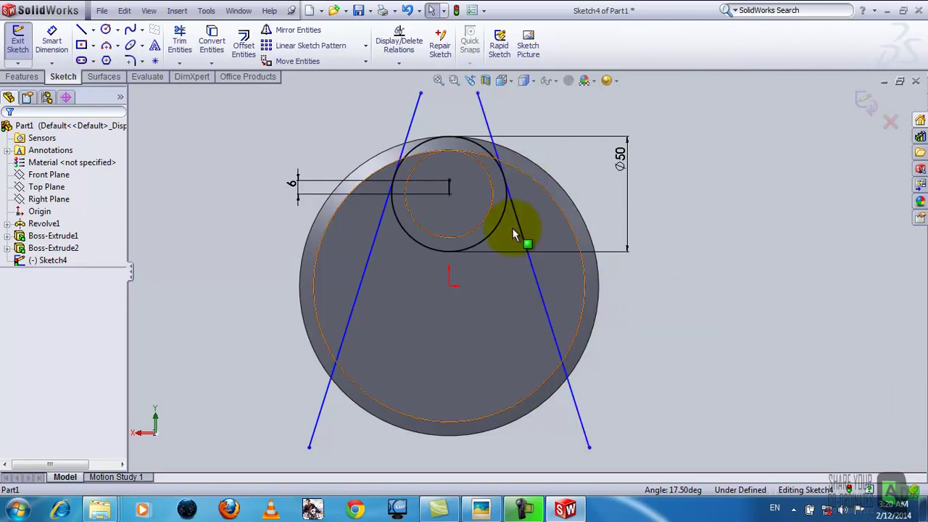
# Power-trim the lower arc of the 50 mm pin circle and the left tangent line's excess end
pyautogui.click(174, 46)
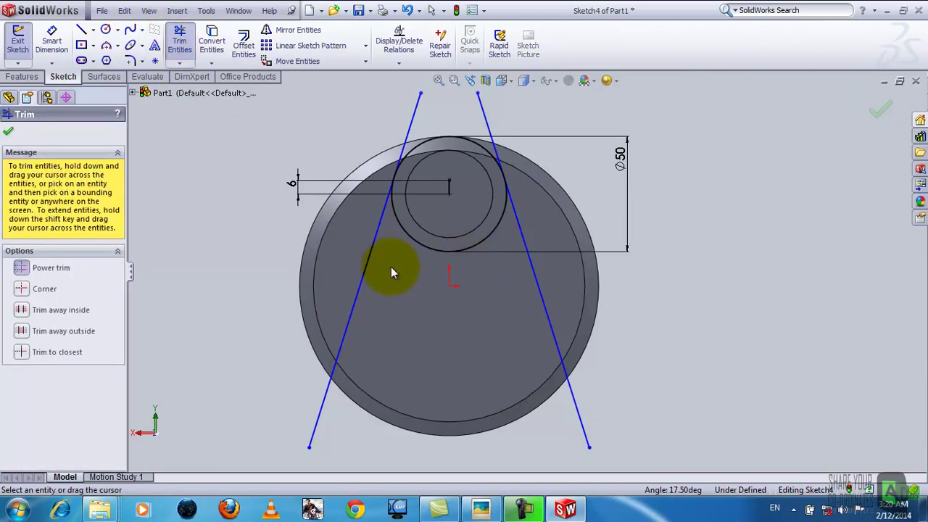
pyautogui.moveTo(408, 245); pyautogui.dragTo(435, 242)
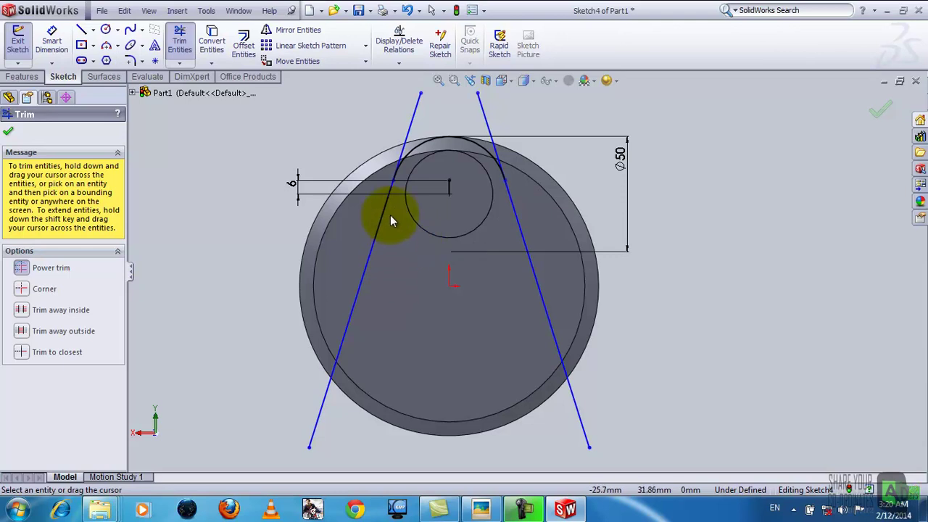
pyautogui.moveTo(394, 115)
pyautogui.mouseDown()
pyautogui.moveTo(458, 114)
pyautogui.moveTo(531, 131)
pyautogui.mouseUp()
pyautogui.scroll(-4, 459, 213)
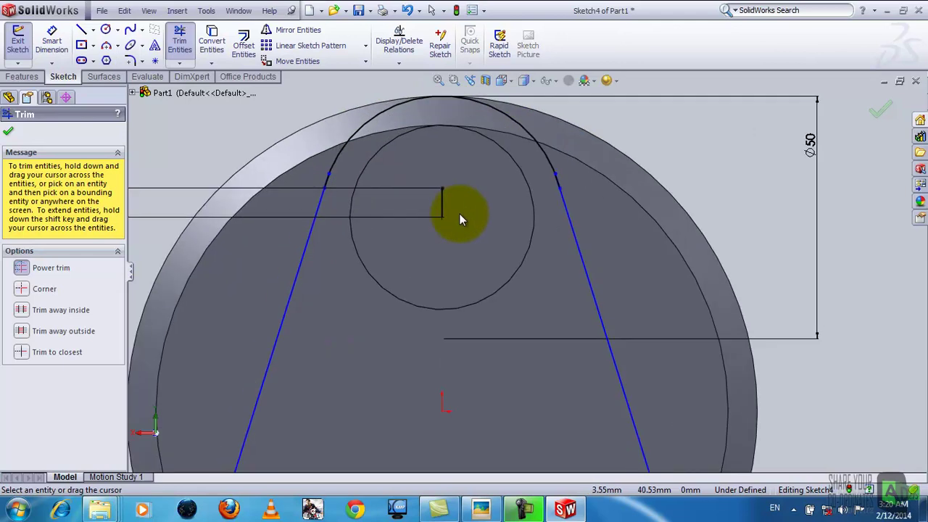
pyautogui.scroll(-3, 382, 232)
pyautogui.scroll(-1, 319, 221)
pyautogui.scroll(1, 319, 221)
pyautogui.scroll(-2, 341, 191)
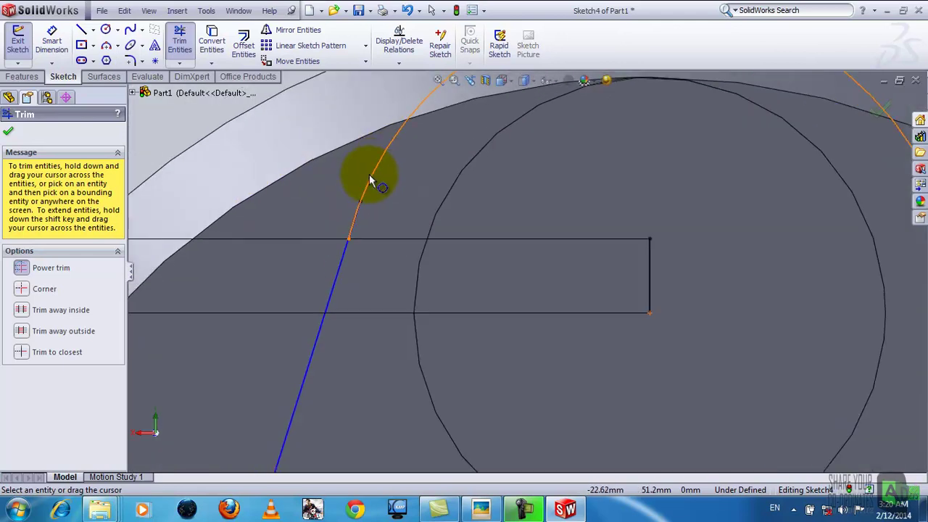
pyautogui.scroll(-2, 372, 182)
pyautogui.scroll(-2, 372, 224)
pyautogui.scroll(-2, 384, 246)
pyautogui.scroll(-2, 434, 264)
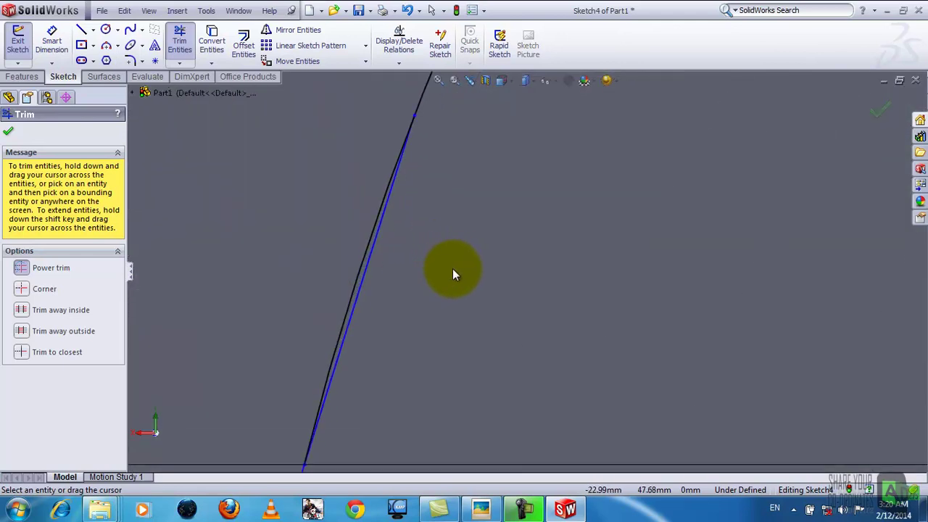
# Trim the remaining stray and overlapping segments beside the arc, leaving a clean crank-web outline
pyautogui.keyDown('ctrl'); pyautogui.moveTo(388, 275); pyautogui.dragTo(472, 281, button='middle'); pyautogui.keyUp('ctrl')
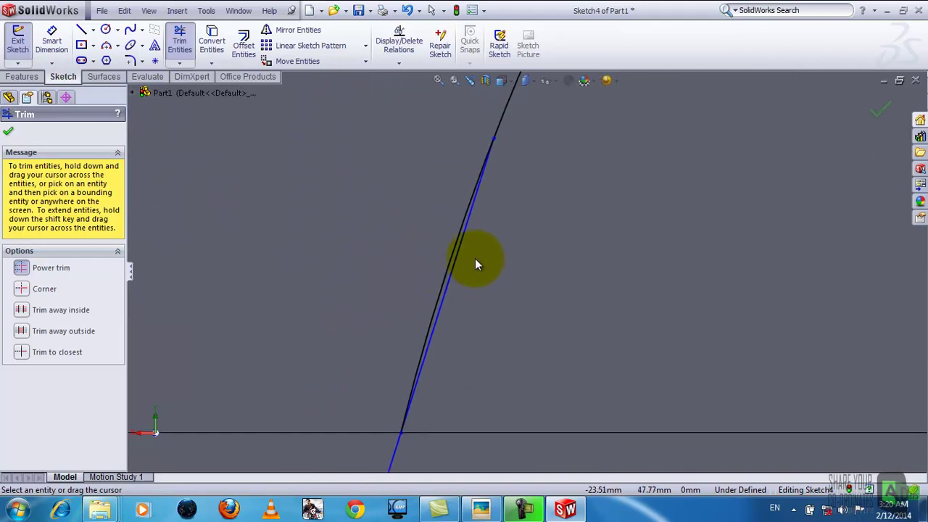
pyautogui.scroll(-2, 449, 384)
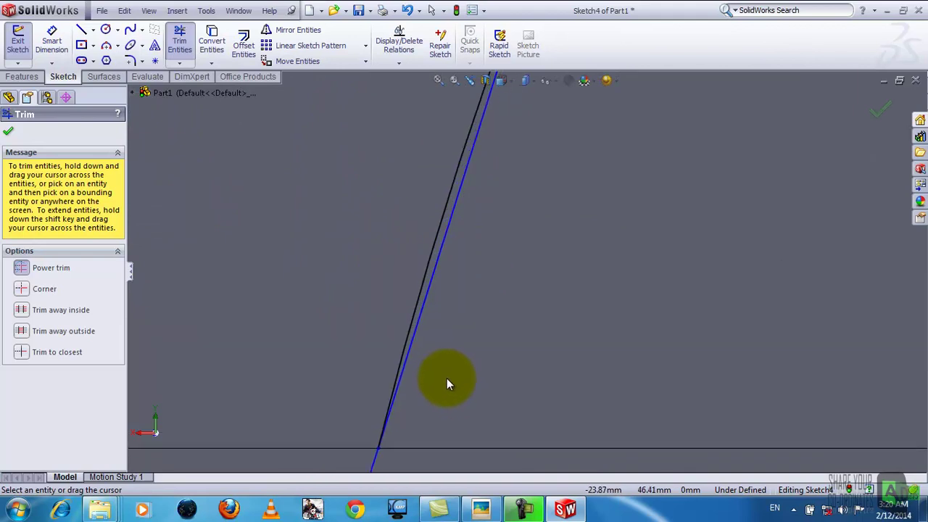
pyautogui.scroll(2, 444, 374)
pyautogui.scroll(1, 498, 349)
pyautogui.scroll(2, 513, 279)
pyautogui.scroll(-1, 498, 332)
pyautogui.scroll(1, 551, 287)
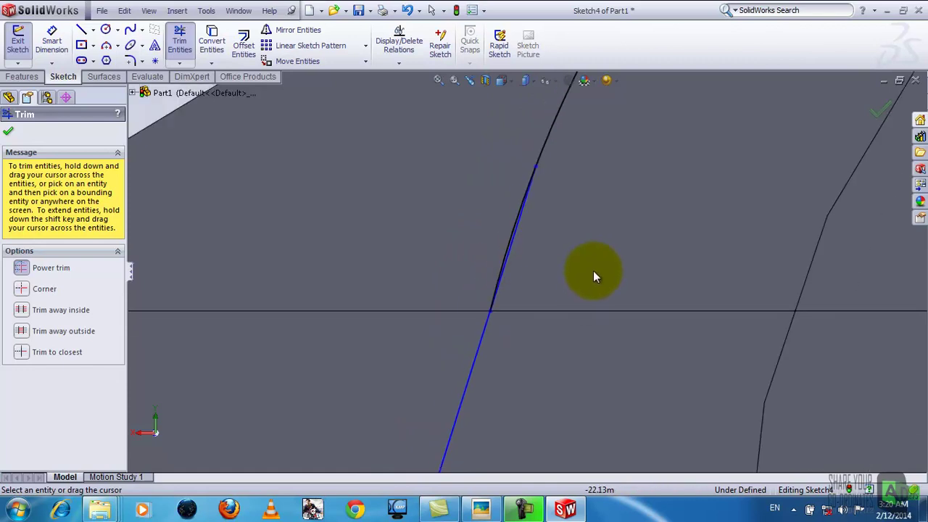
pyautogui.scroll(2, 593, 264)
pyautogui.scroll(-1, 534, 244)
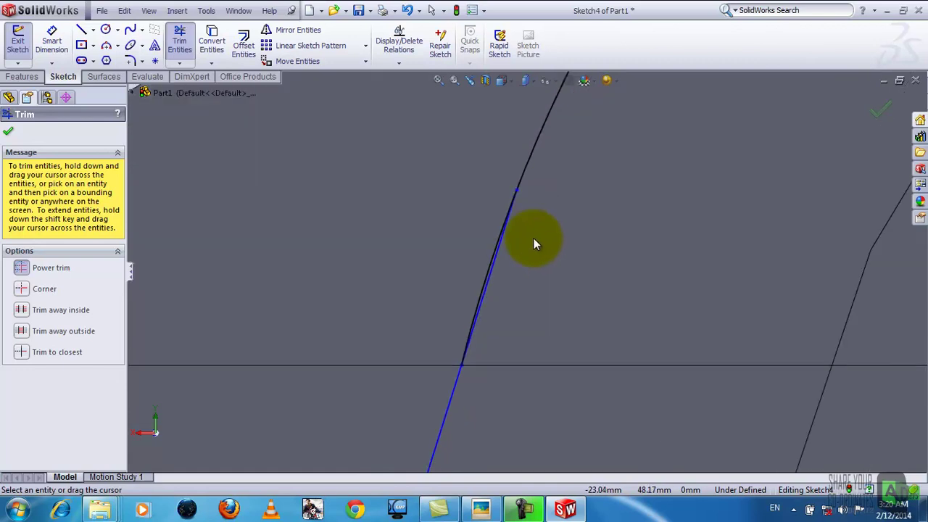
pyautogui.scroll(-1, 533, 247)
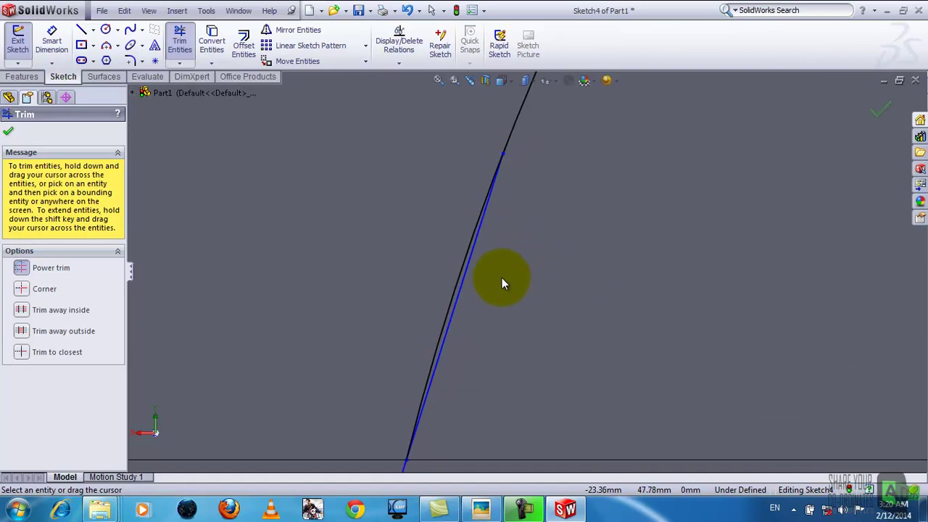
pyautogui.moveTo(481, 303); pyautogui.dragTo(456, 301)
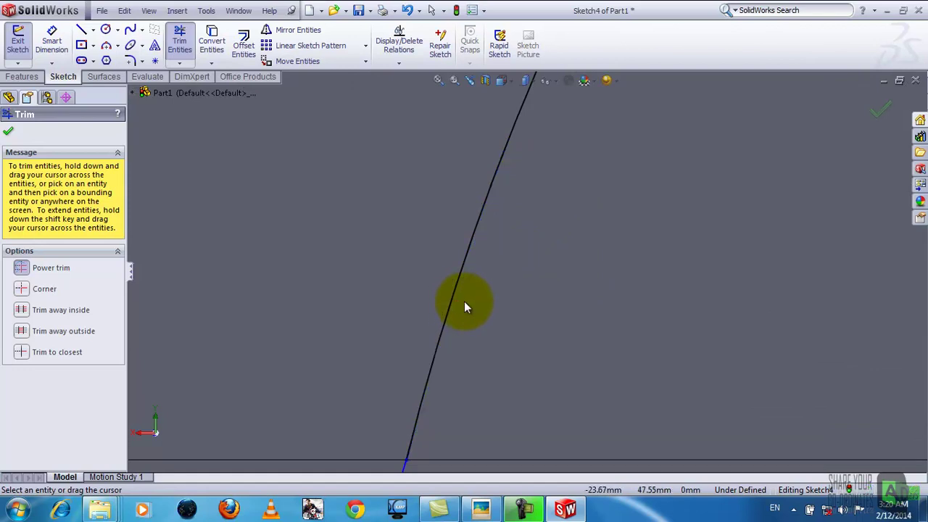
pyautogui.scroll(1, 582, 381)
pyautogui.scroll(2, 608, 373)
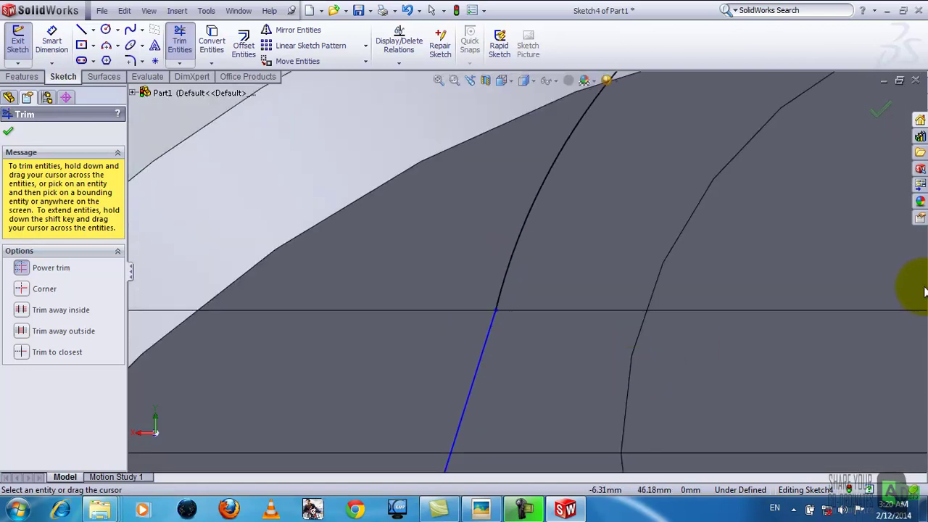
pyautogui.scroll(1, 850, 290)
pyautogui.scroll(1, 859, 305)
pyautogui.scroll(1, 804, 290)
pyautogui.scroll(-2, 732, 272)
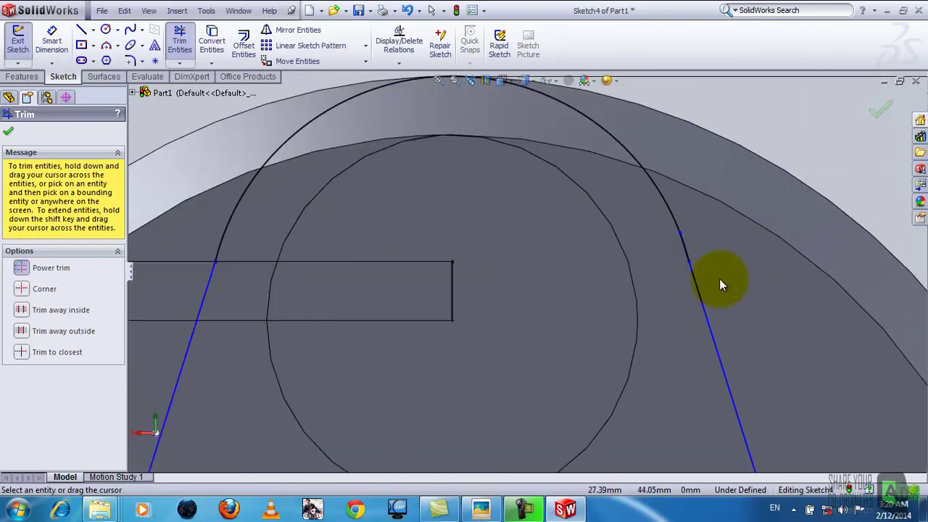
pyautogui.scroll(-2, 688, 268)
pyautogui.scroll(-2, 658, 263)
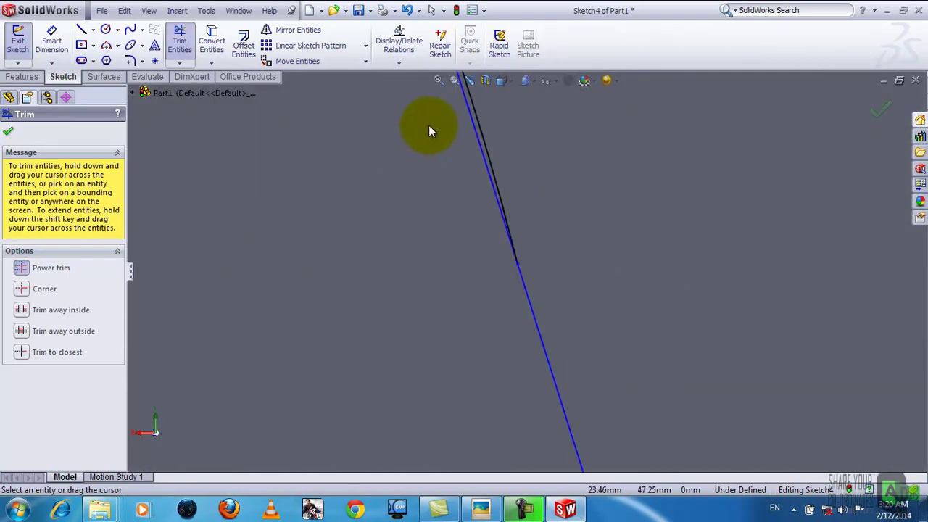
pyautogui.moveTo(477, 154); pyautogui.dragTo(487, 161)
pyautogui.scroll(-3, 395, 197)
pyautogui.scroll(3, 357, 214)
pyautogui.scroll(2, 276, 242)
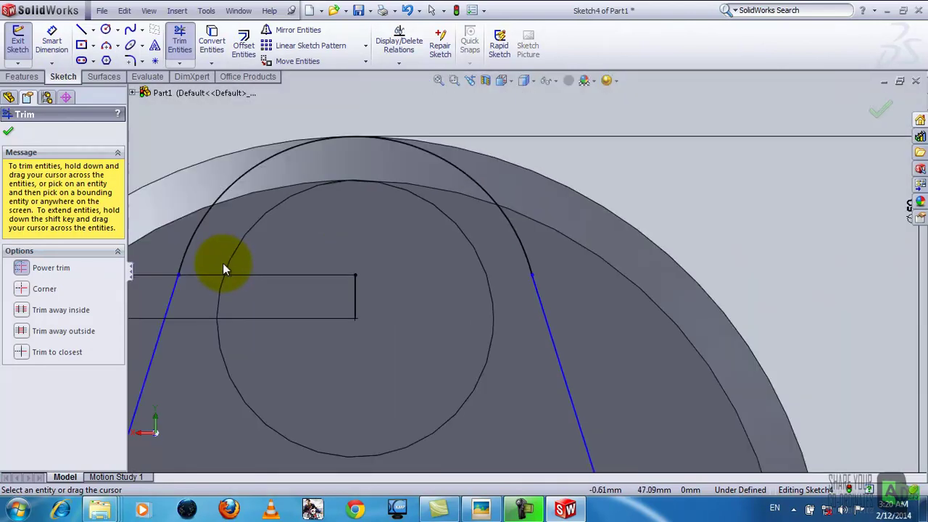
pyautogui.scroll(3, 318, 334)
pyautogui.scroll(-1, 431, 340)
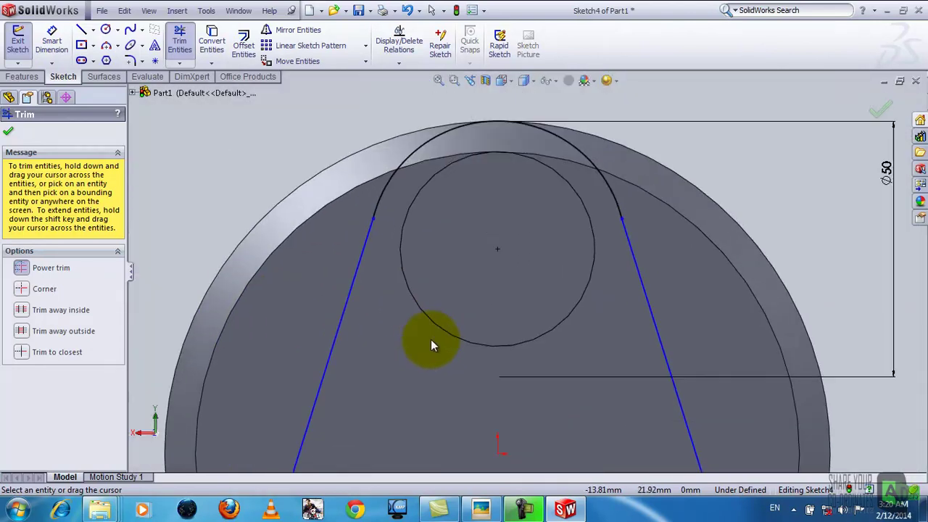
pyautogui.scroll(1, 431, 350)
pyautogui.scroll(2, 428, 350)
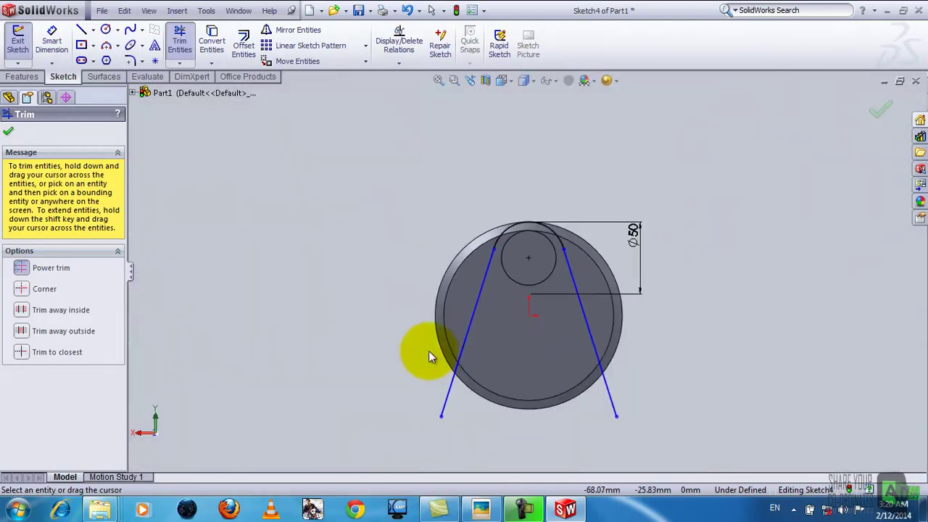
pyautogui.click(8, 130)
# Draw a four-sided line boundary joining both tangent lines' lower ends, then exit Sketch4
pyautogui.click(81, 29)
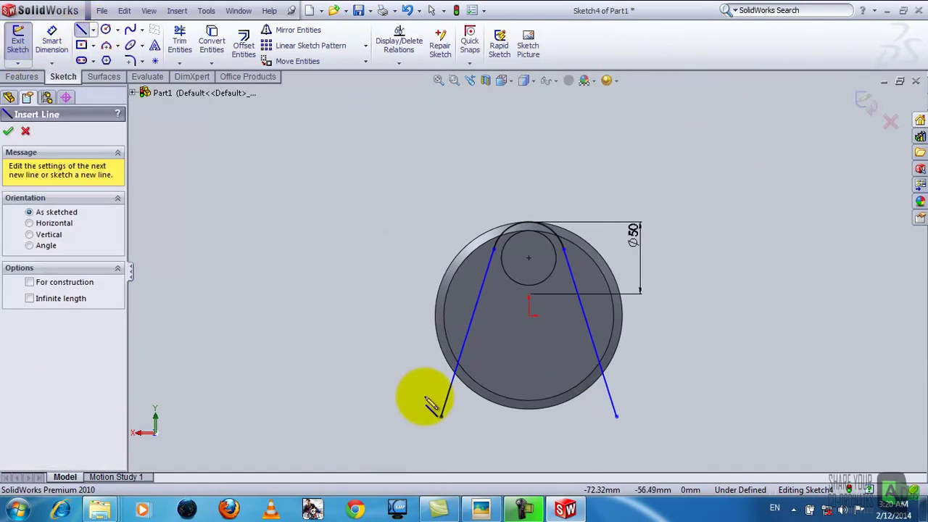
pyautogui.click(417, 415)
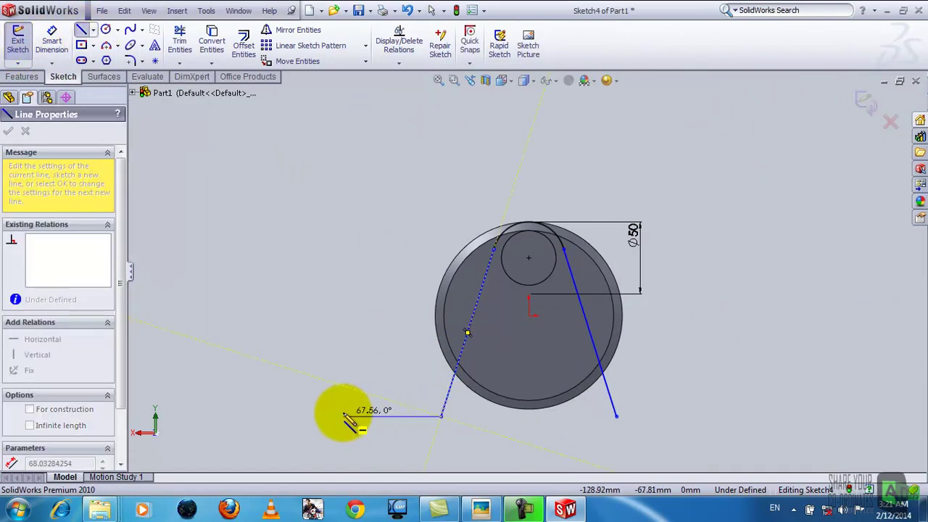
pyautogui.click(345, 400)
pyautogui.click(379, 179)
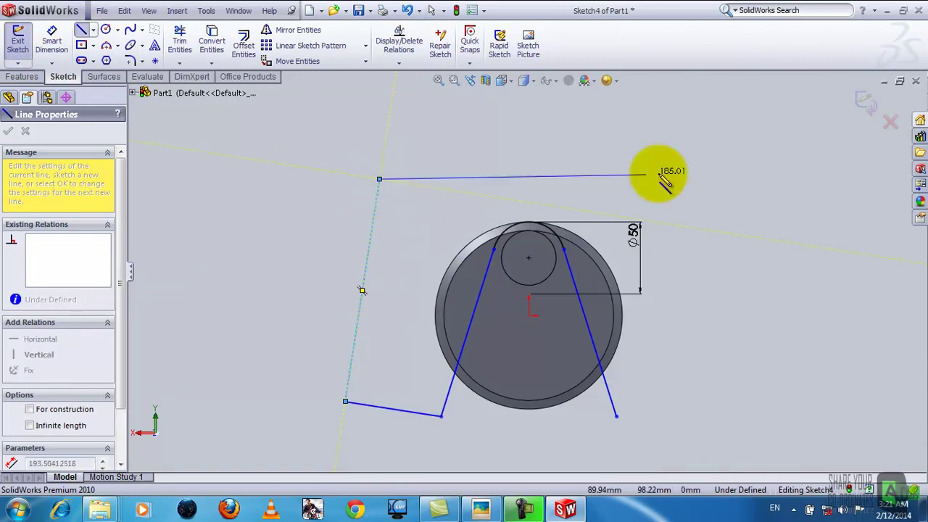
pyautogui.click(711, 184)
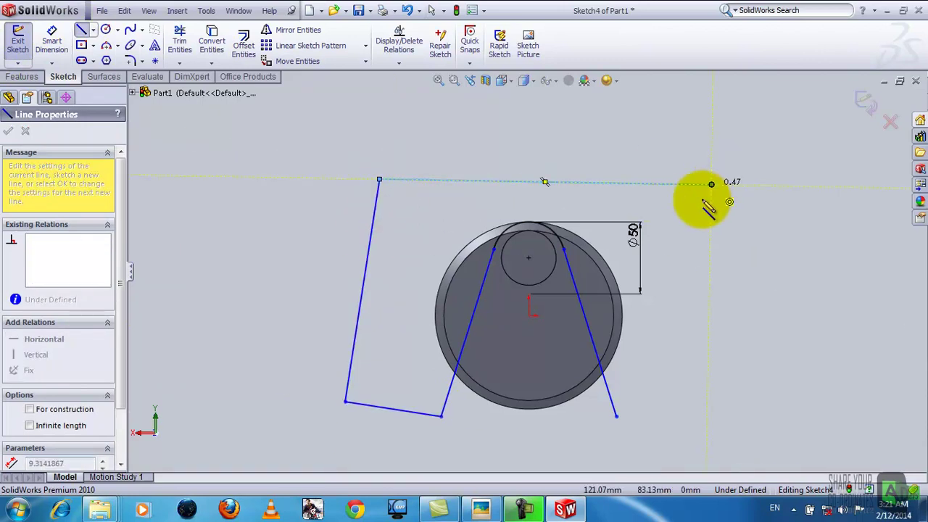
pyautogui.click(696, 416)
pyautogui.click(615, 416)
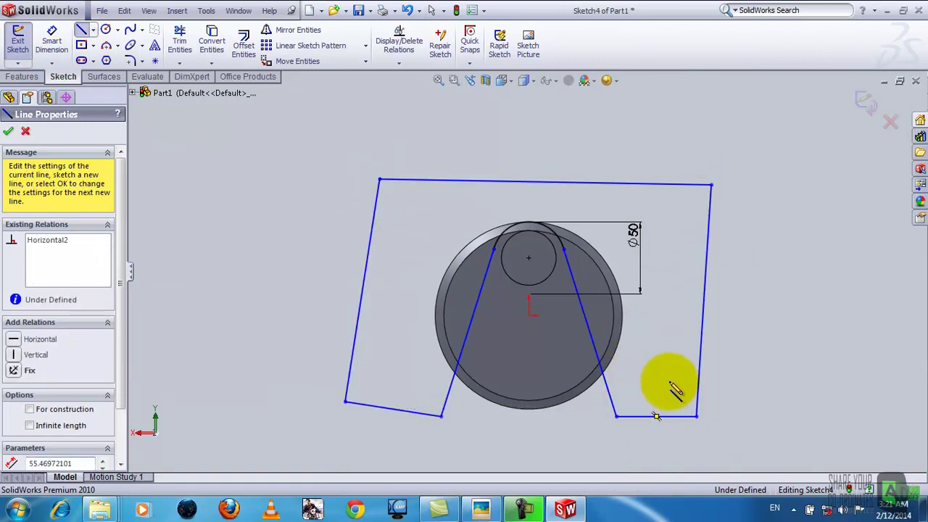
pyautogui.rightClick(671, 321)
pyautogui.click(685, 326)
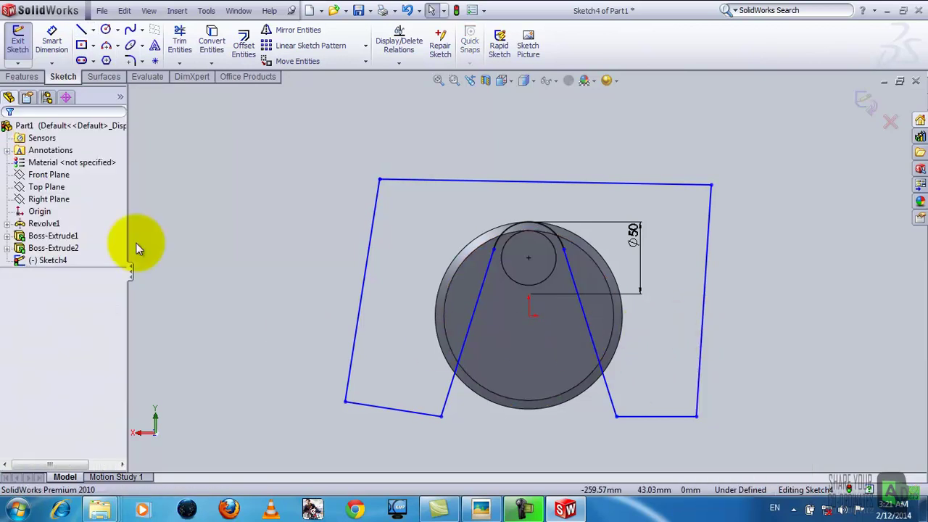
pyautogui.click(17, 40)
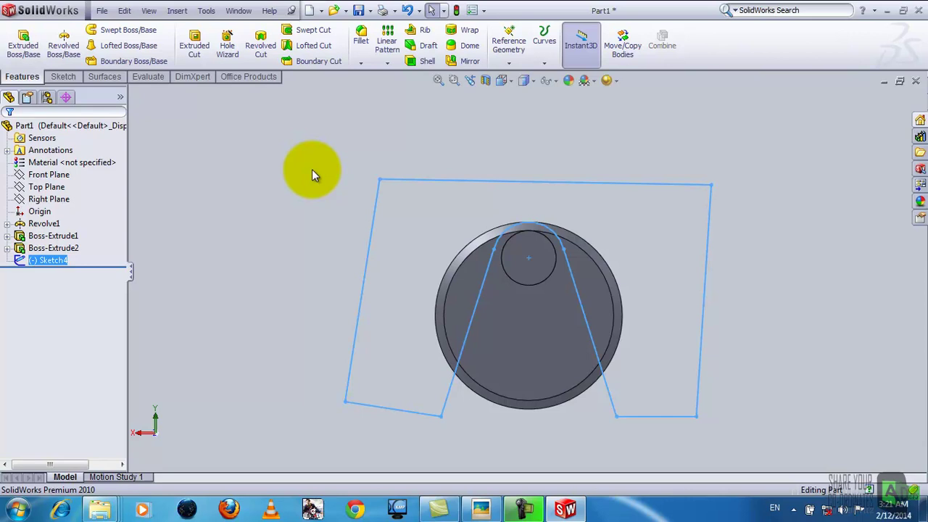
# Extrude-cut the region outside the crank profile 184 mm deep, checking it against the reference render
pyautogui.moveTo(797, 267); pyautogui.dragTo(764, 291, button='middle')
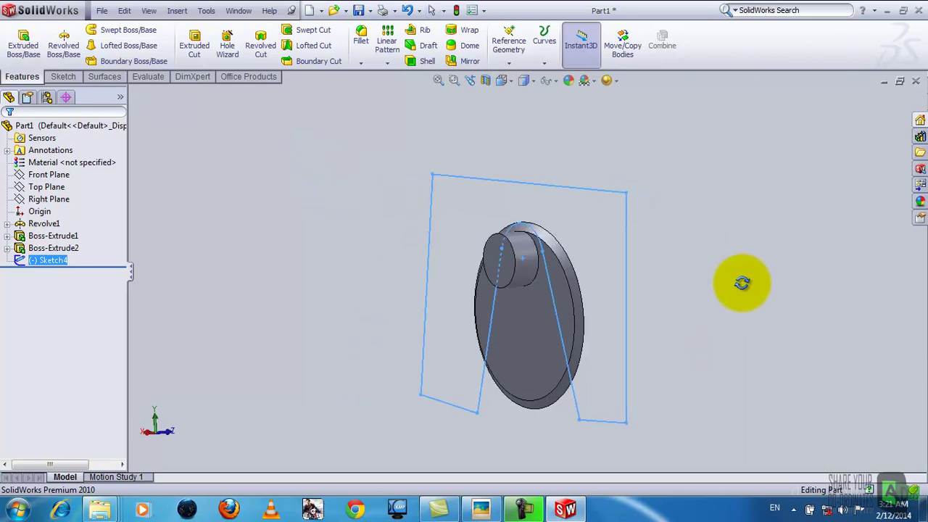
pyautogui.click(194, 44)
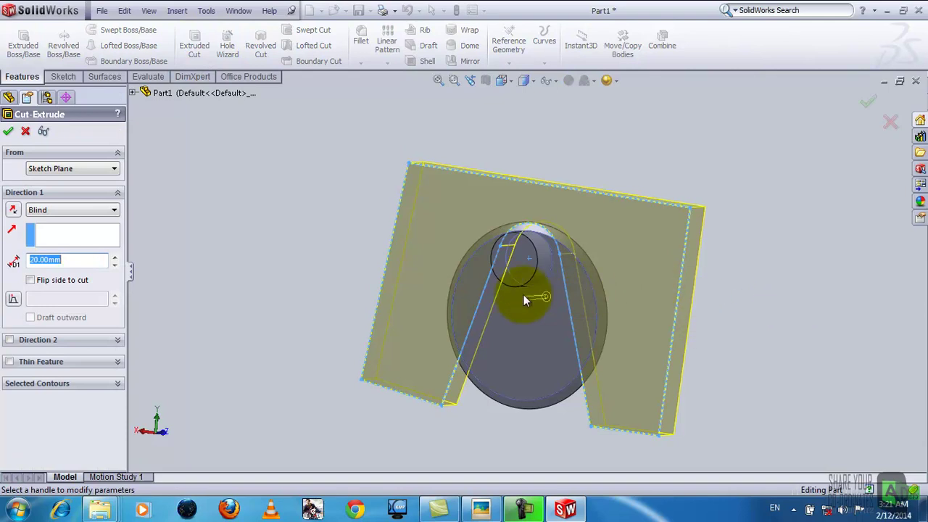
pyautogui.moveTo(824, 300)
pyautogui.mouseDown(button='middle')
pyautogui.moveTo(746, 310)
pyautogui.moveTo(607, 299)
pyautogui.mouseUp(button='middle')
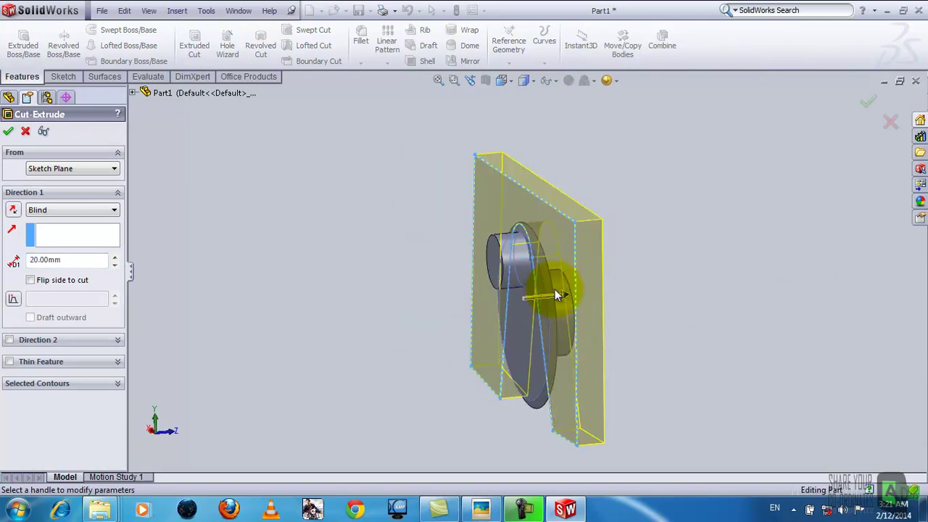
pyautogui.moveTo(563, 290)
pyautogui.mouseDown()
pyautogui.moveTo(694, 290)
pyautogui.moveTo(679, 312)
pyautogui.mouseUp()
pyautogui.moveTo(678, 311)
pyautogui.mouseDown(button='middle')
pyautogui.moveTo(555, 348)
pyautogui.moveTo(583, 366)
pyautogui.moveTo(570, 324)
pyautogui.moveTo(580, 321)
pyautogui.mouseUp(button='middle')
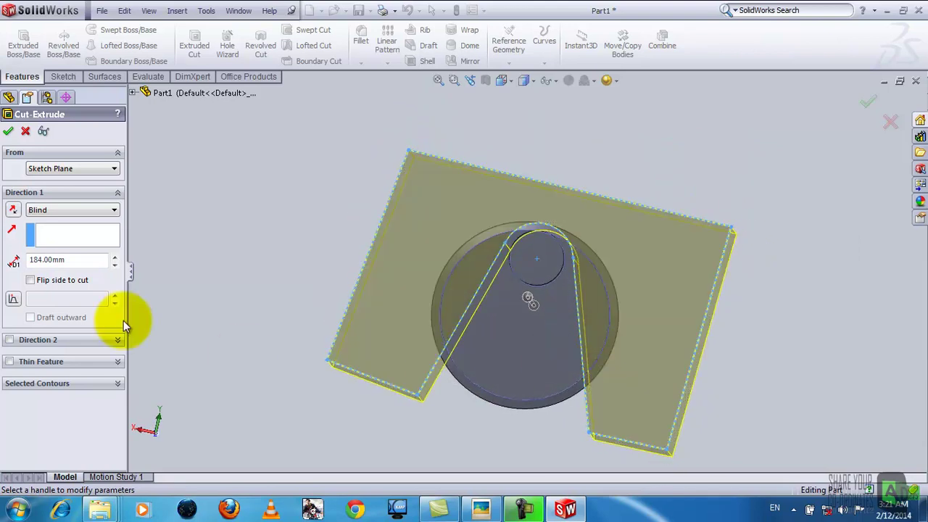
pyautogui.click(478, 509)
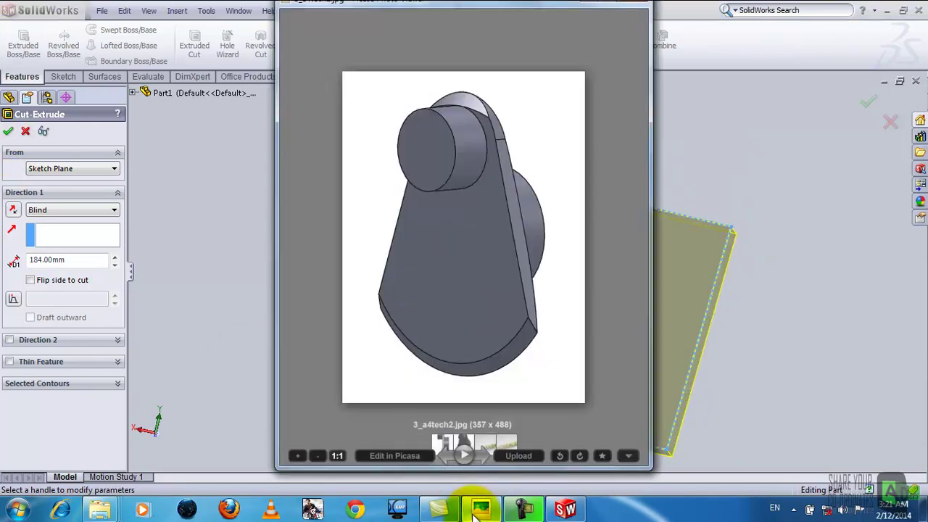
pyautogui.click(476, 511)
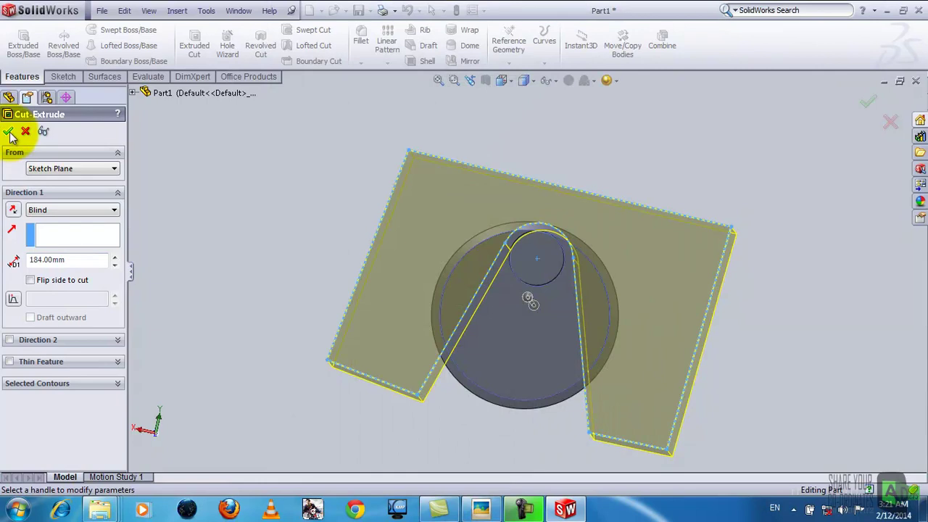
pyautogui.click(8, 130)
pyautogui.click(801, 288)
# Mirror the crank web body about the crankpin's end face to create Mirror1
pyautogui.moveTo(801, 289)
pyautogui.mouseDown(button='middle')
pyautogui.moveTo(648, 315)
pyautogui.moveTo(677, 339)
pyautogui.mouseUp(button='middle')
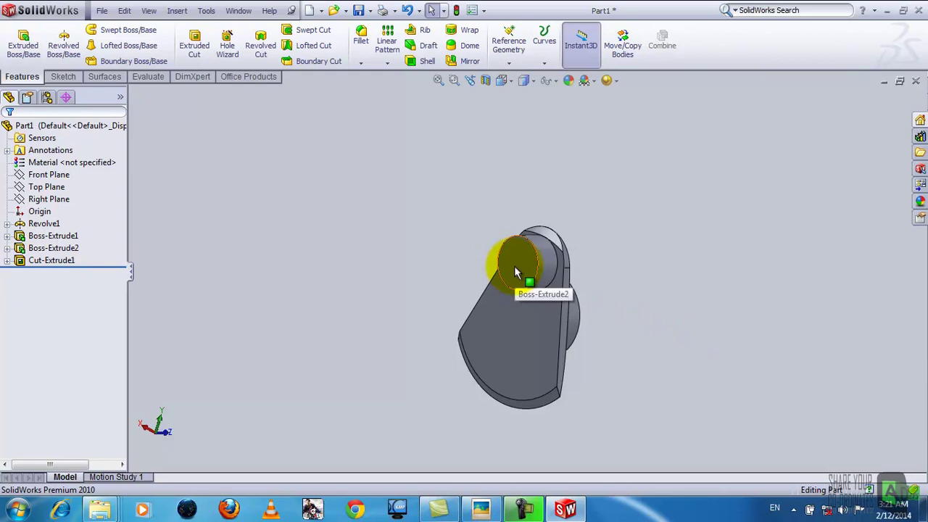
pyautogui.moveTo(585, 295); pyautogui.dragTo(613, 265, button='middle')
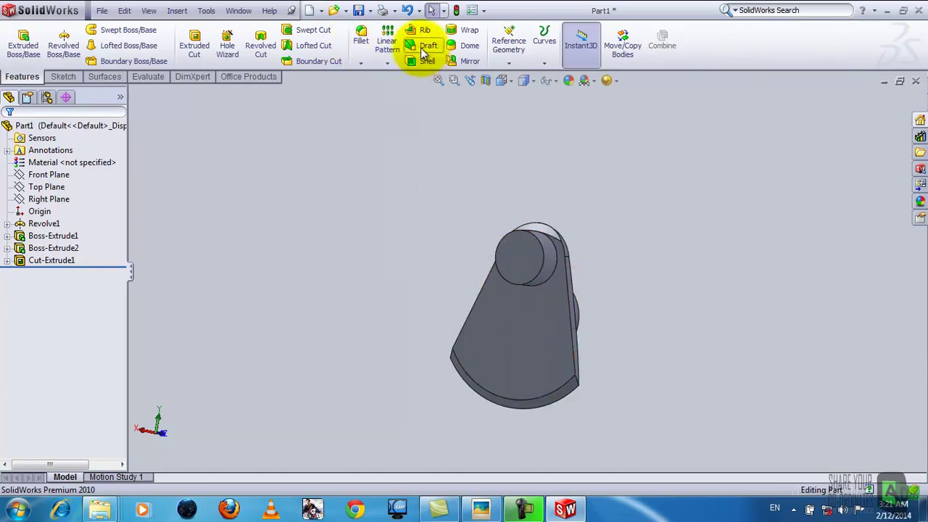
pyautogui.click(511, 258)
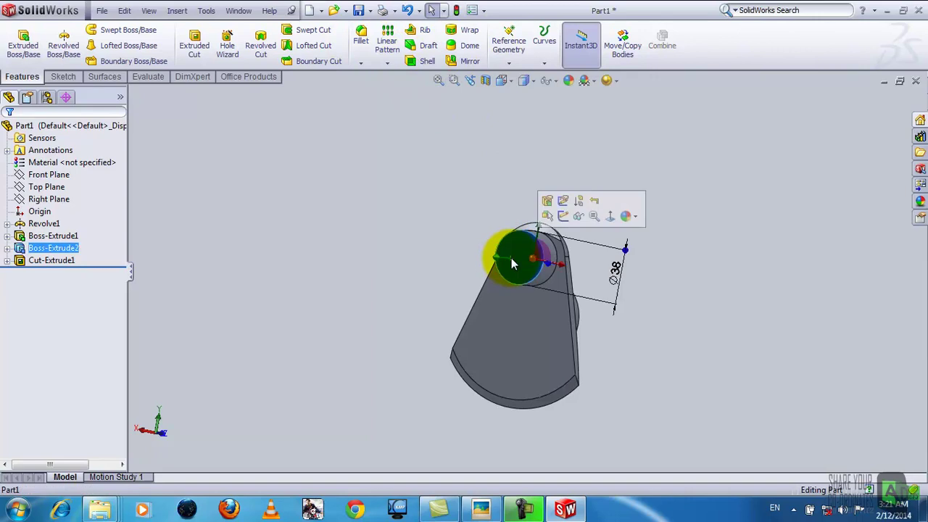
pyautogui.click(451, 60)
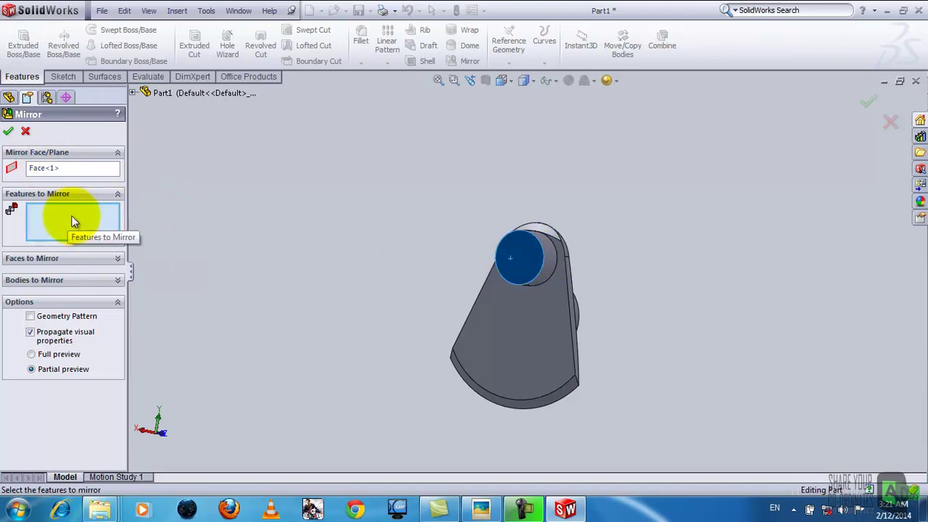
pyautogui.click(52, 281)
pyautogui.click(506, 317)
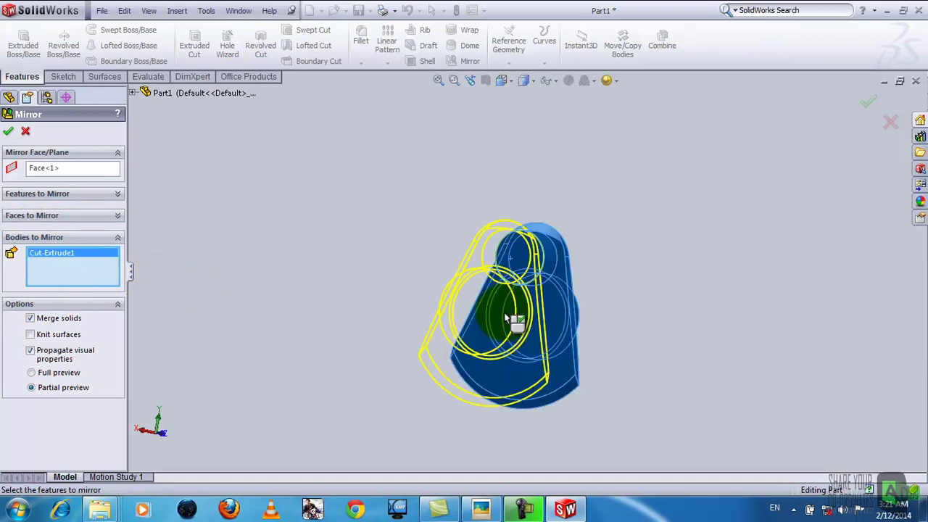
pyautogui.moveTo(311, 316)
pyautogui.mouseDown(button='middle')
pyautogui.moveTo(450, 410)
pyautogui.moveTo(406, 347)
pyautogui.mouseUp(button='middle')
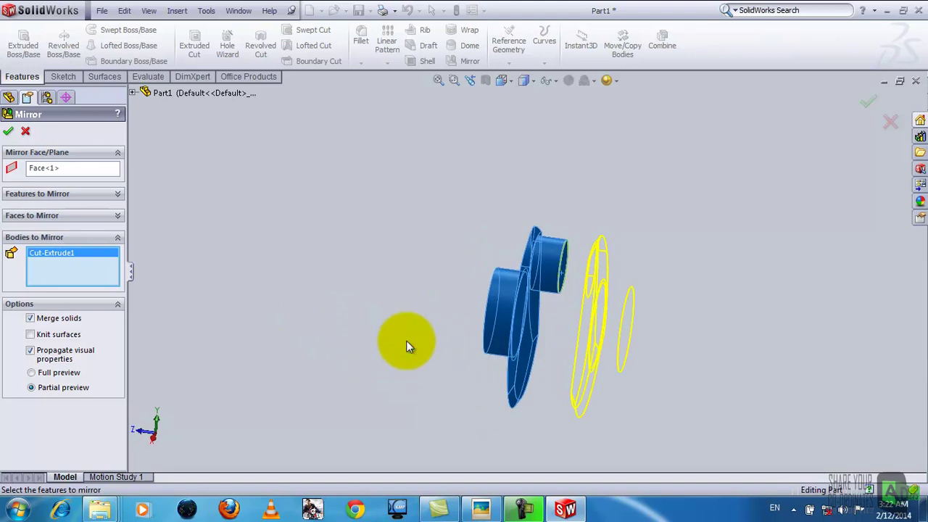
pyautogui.click(8, 130)
pyautogui.moveTo(319, 324)
pyautogui.mouseDown(button='middle')
pyautogui.moveTo(239, 240)
pyautogui.moveTo(416, 287)
pyautogui.moveTo(420, 306)
pyautogui.mouseUp(button='middle')
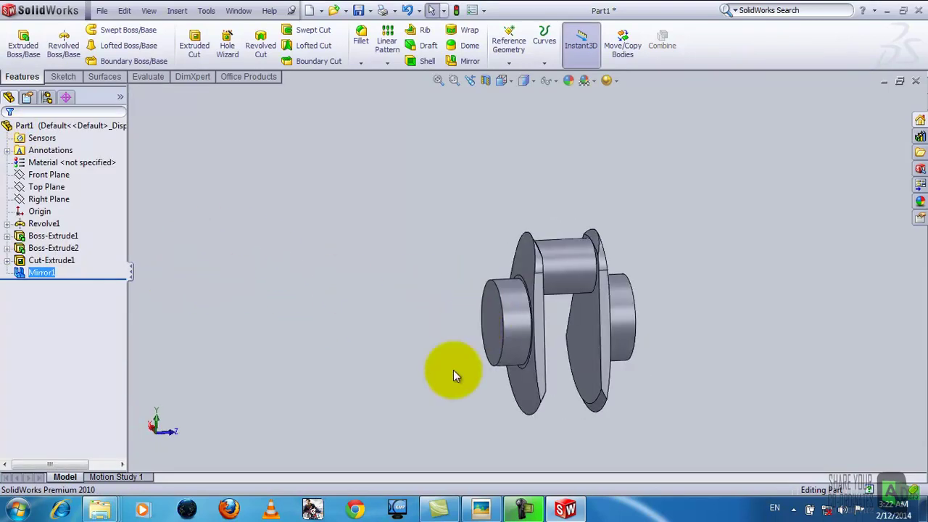
pyautogui.click(497, 510)
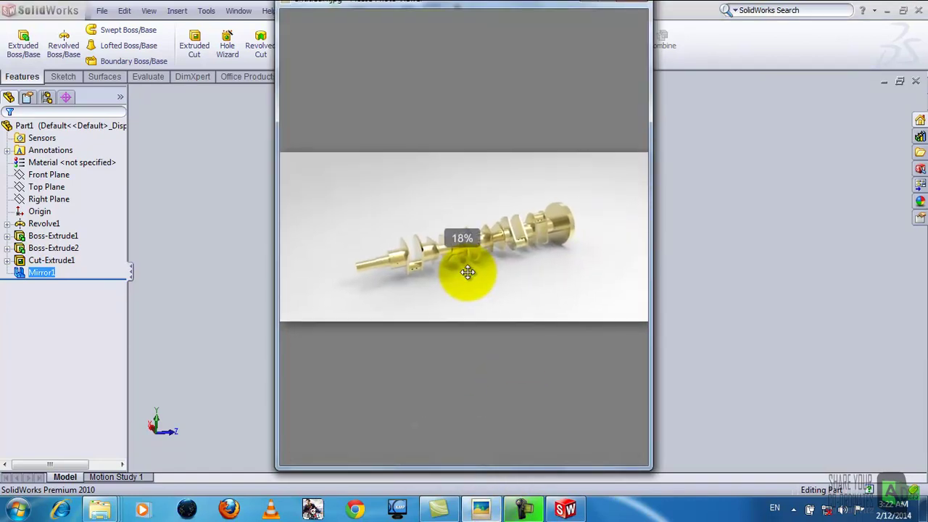
pyautogui.scroll(-1, 468, 272)
pyautogui.scroll(-1, 497, 294)
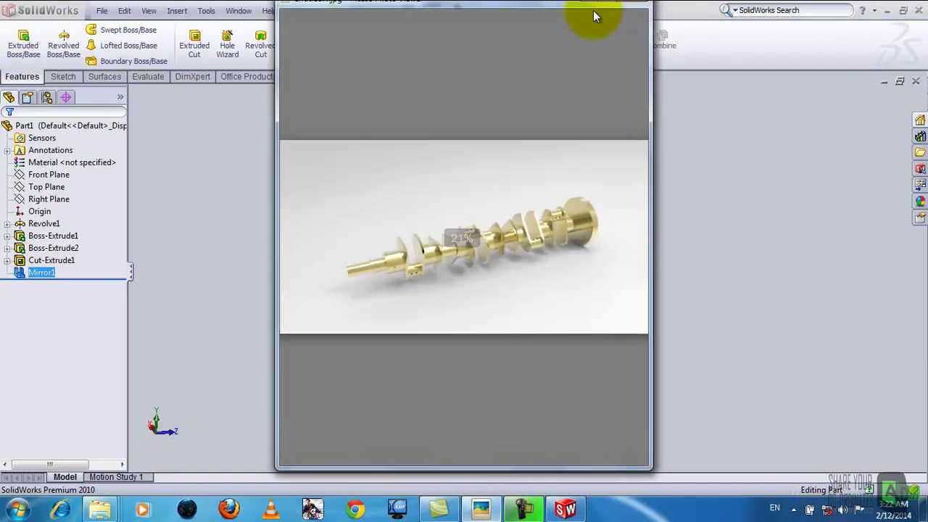
pyautogui.click(613, 56)
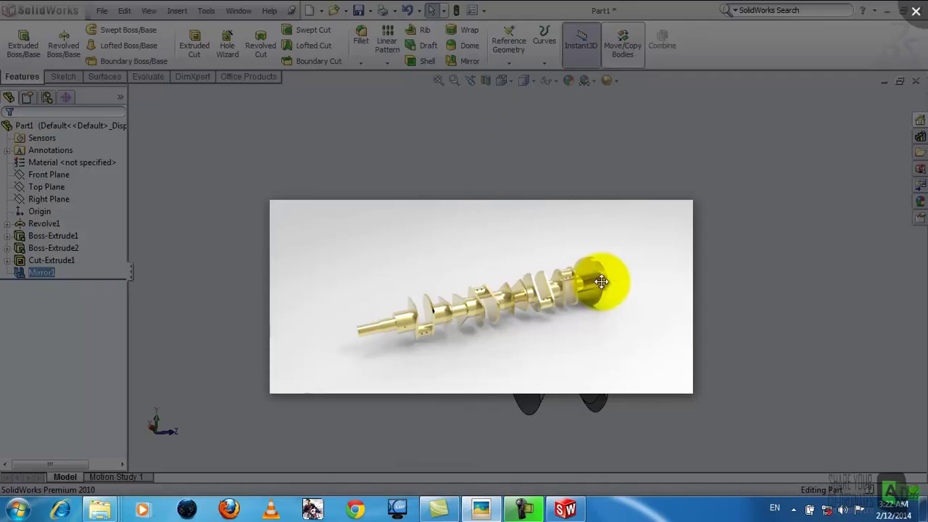
pyautogui.scroll(2, 524, 327)
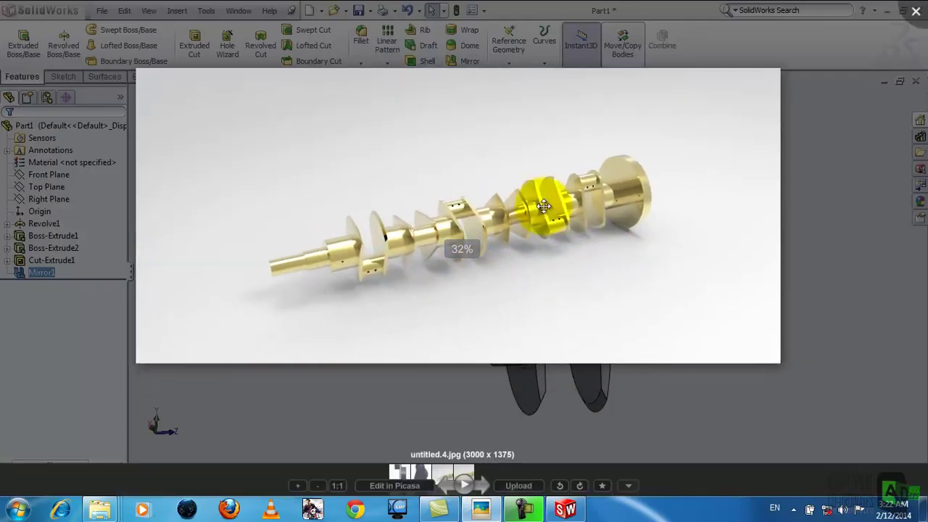
pyautogui.scroll(2, 543, 206)
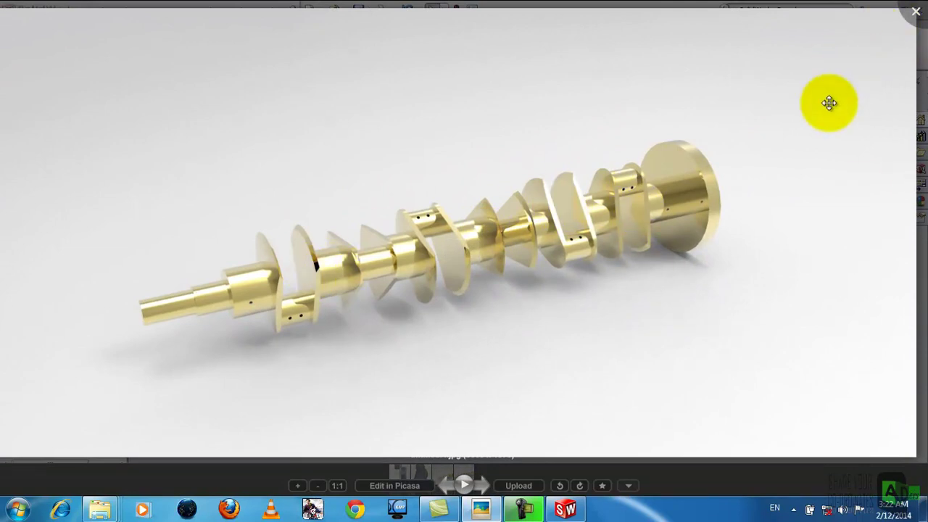
pyautogui.scroll(-1, 741, 151)
pyautogui.scroll(-2, 741, 152)
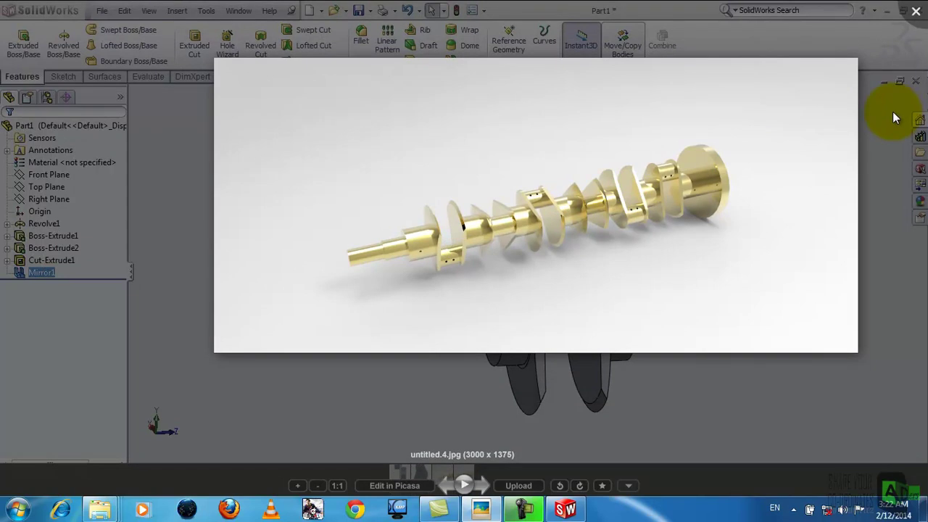
pyautogui.press('Escape')
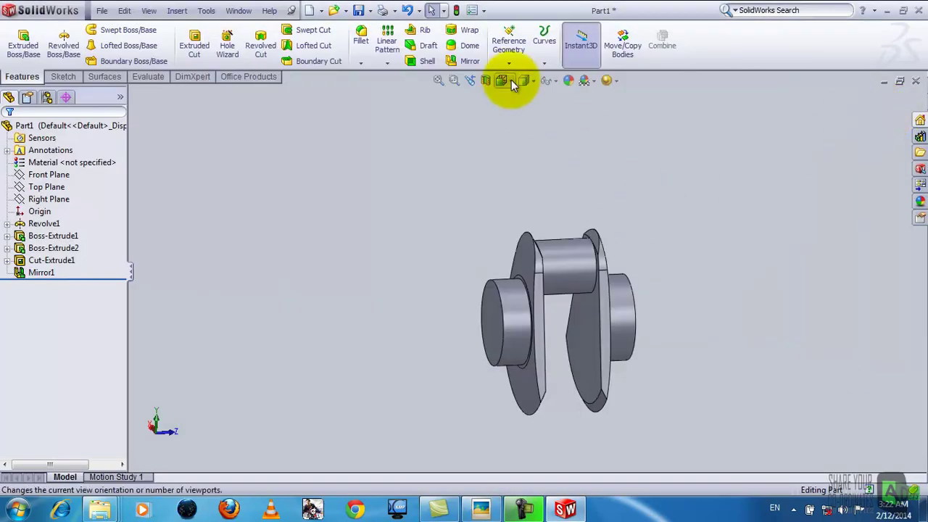
# Configure Move/Copy Bodies with Copy checked, 5 copies, and a 40 mm ΔZ translation
pyautogui.click(621, 56)
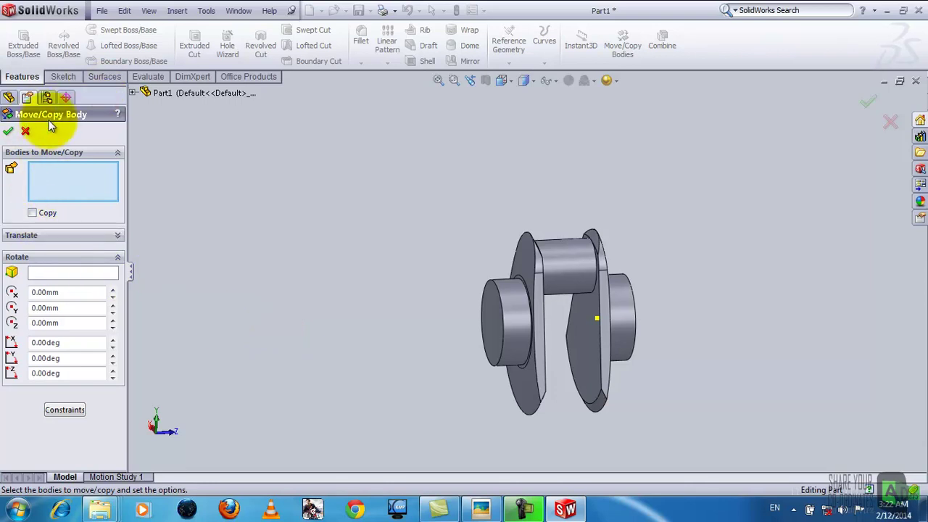
pyautogui.click(32, 213)
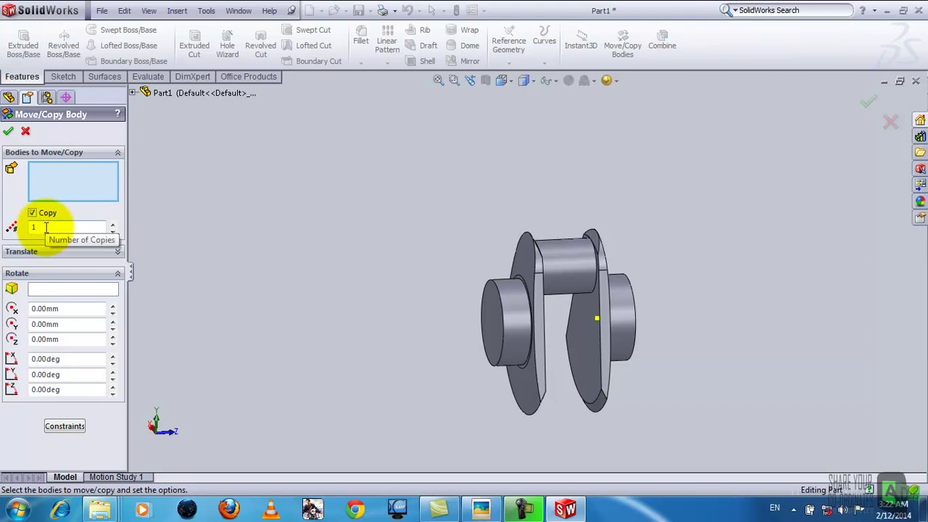
pyautogui.moveTo(46, 227); pyautogui.dragTo(4, 231)
pyautogui.write('5')
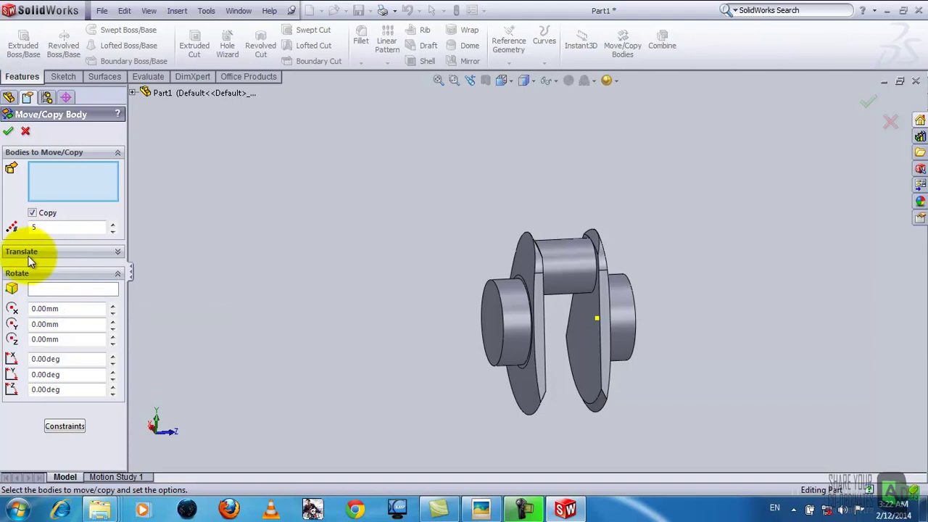
pyautogui.click(28, 255)
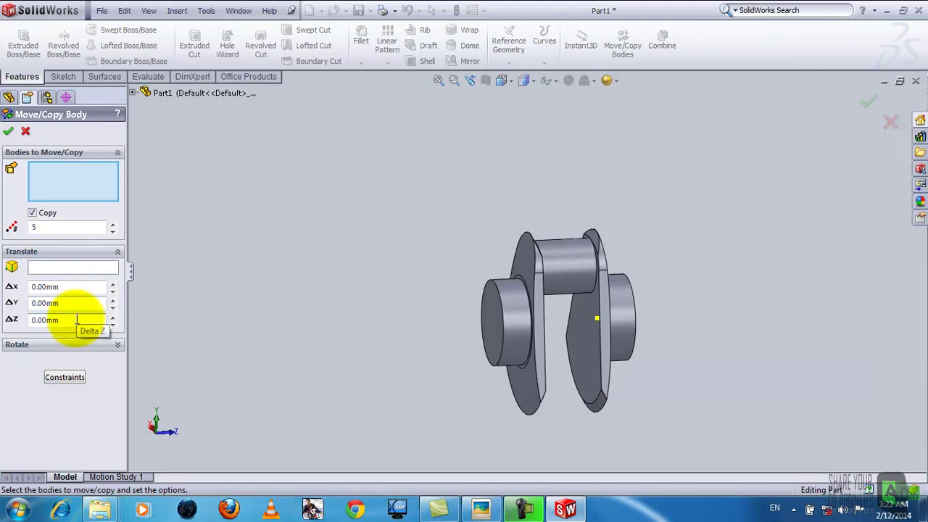
pyautogui.moveTo(72, 320); pyautogui.dragTo(43, 319)
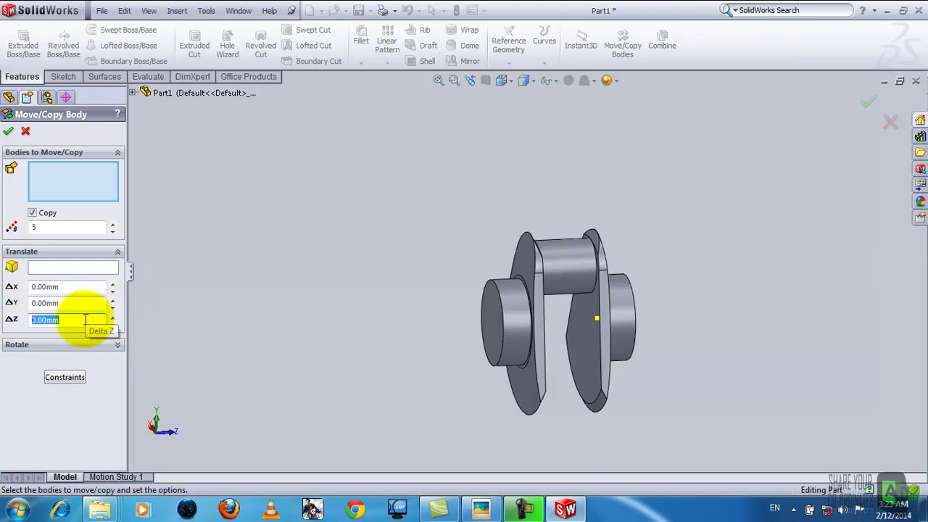
pyautogui.write('40')
pyautogui.press('Return')
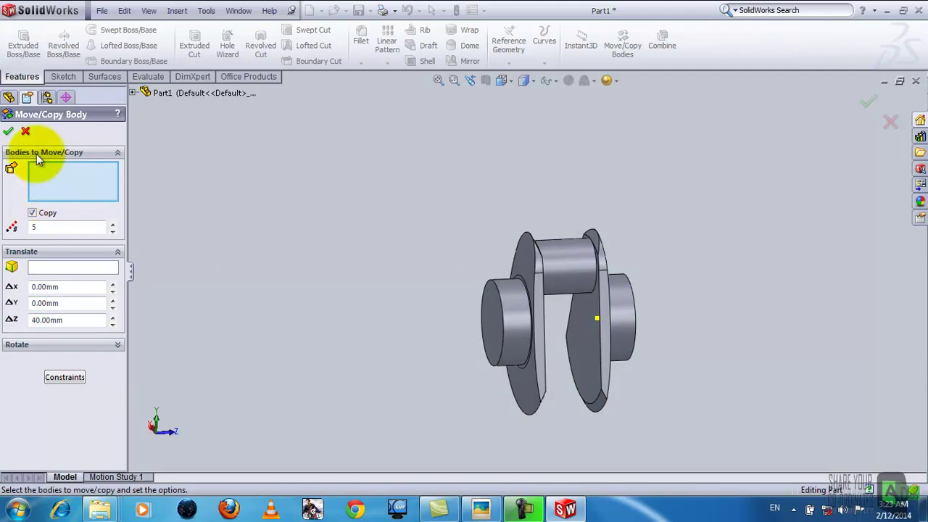
# Select the Mirror1 crank throw as the body to copy, trying ΔY 50 mm then resetting it to 0
pyautogui.click(497, 261)
pyautogui.scroll(-3, 818, 316)
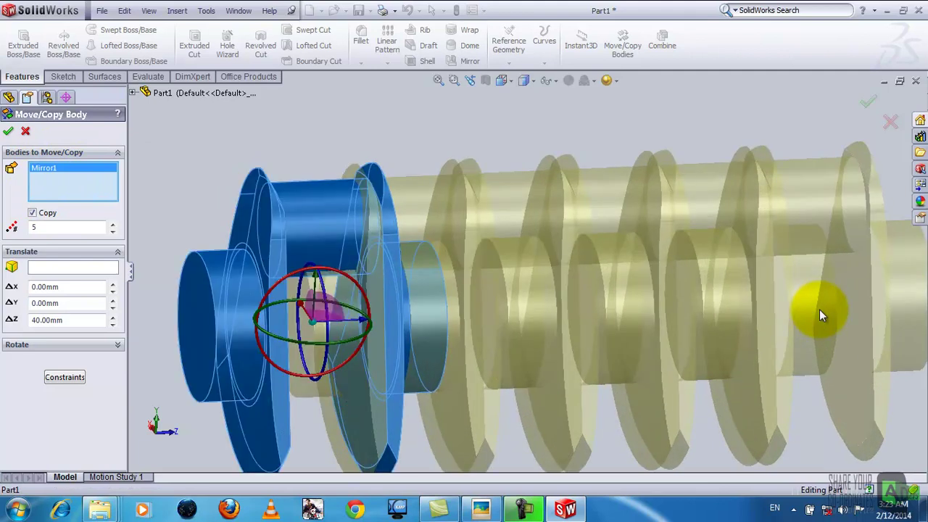
pyautogui.scroll(5, 820, 315)
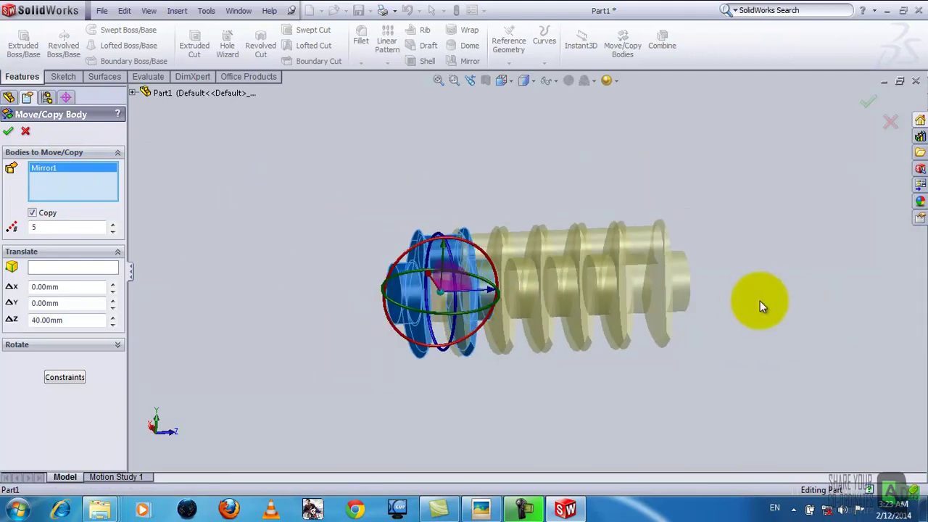
pyautogui.doubleClick(73, 303)
pyautogui.write('50')
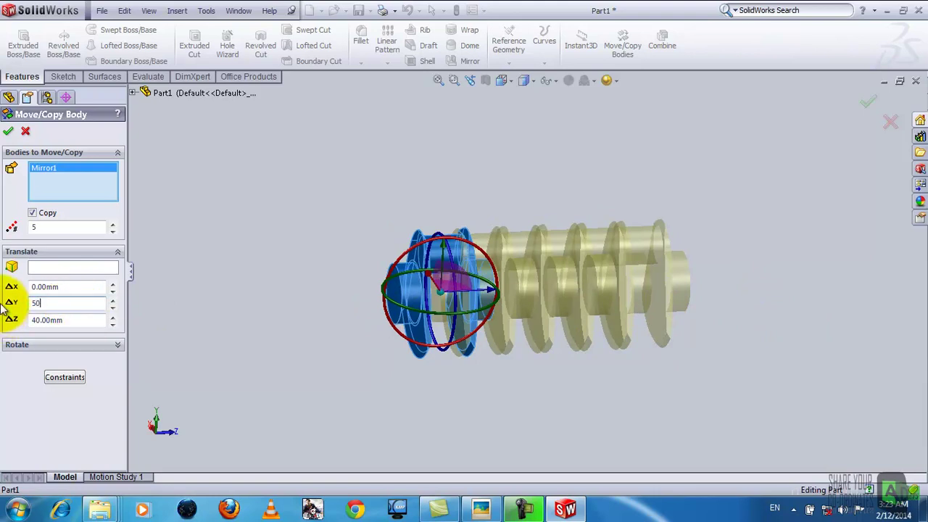
pyautogui.press('Return')
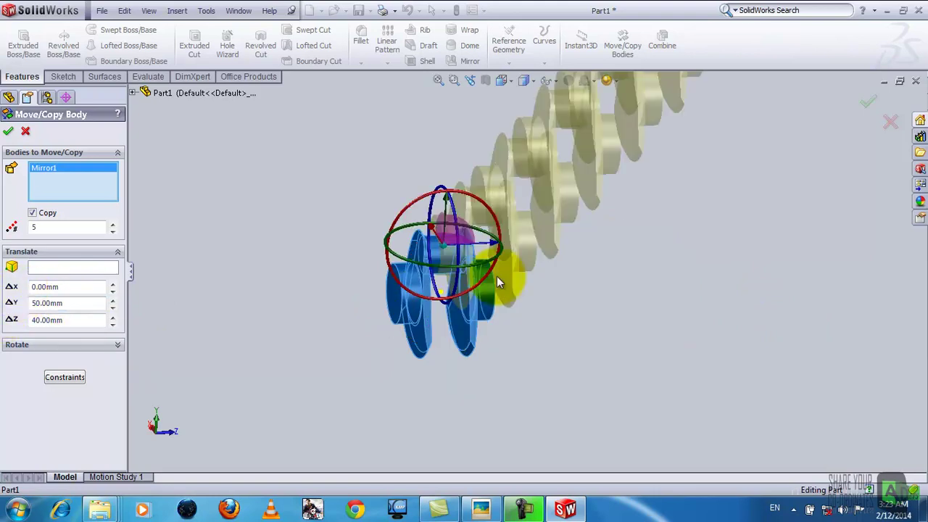
pyautogui.moveTo(617, 253)
pyautogui.mouseDown(button='middle')
pyautogui.moveTo(548, 270)
pyautogui.moveTo(548, 259)
pyautogui.mouseUp(button='middle')
pyautogui.doubleClick(69, 303)
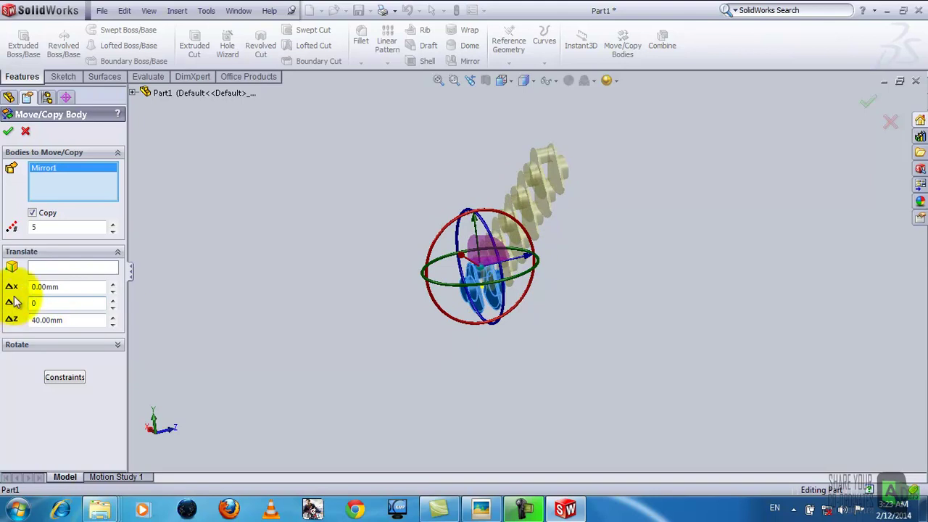
pyautogui.press('Return')
pyautogui.moveTo(93, 319); pyautogui.dragTo(3, 326)
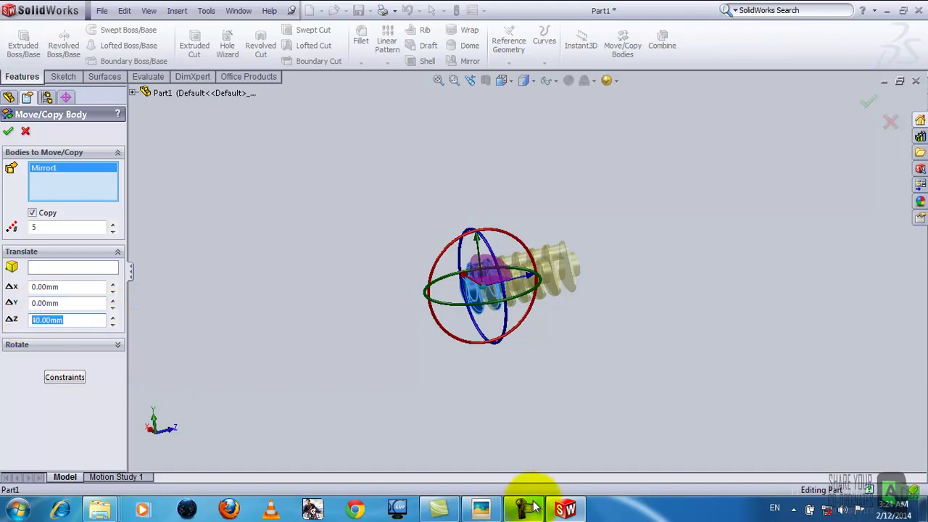
# Toggle the reference render on and off to compare it with the copy preview
pyautogui.click(480, 510)
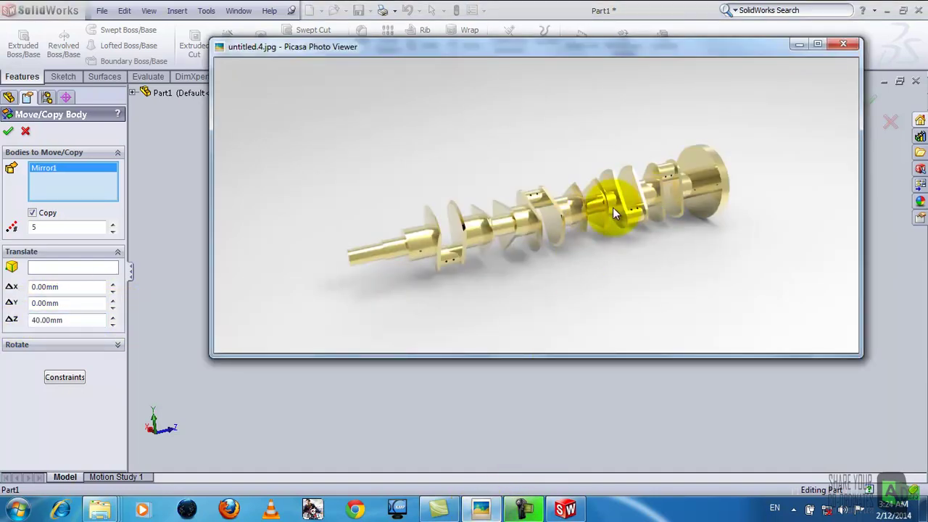
pyautogui.click(481, 511)
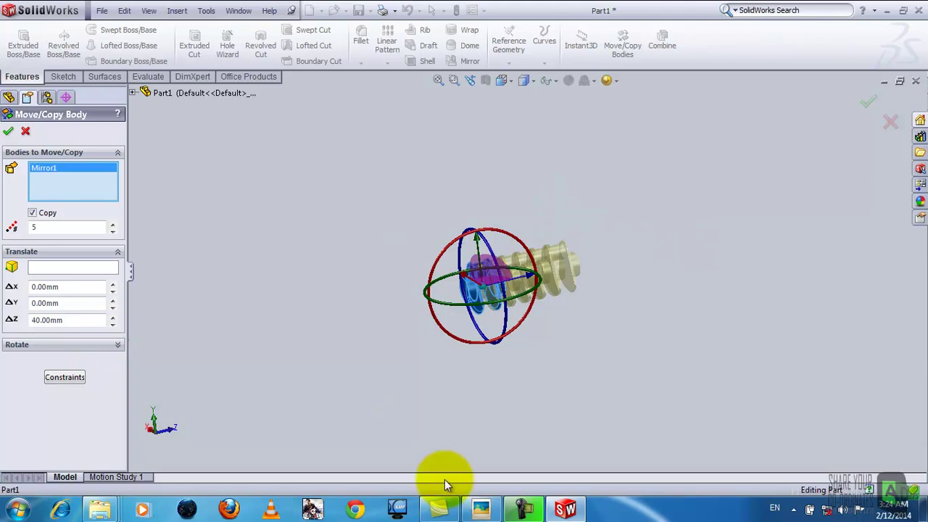
pyautogui.click(480, 509)
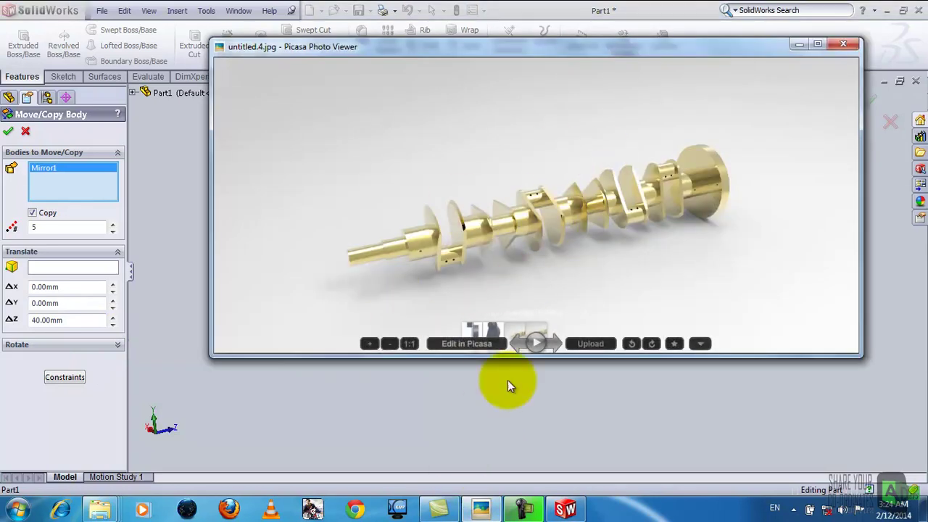
pyautogui.click(480, 509)
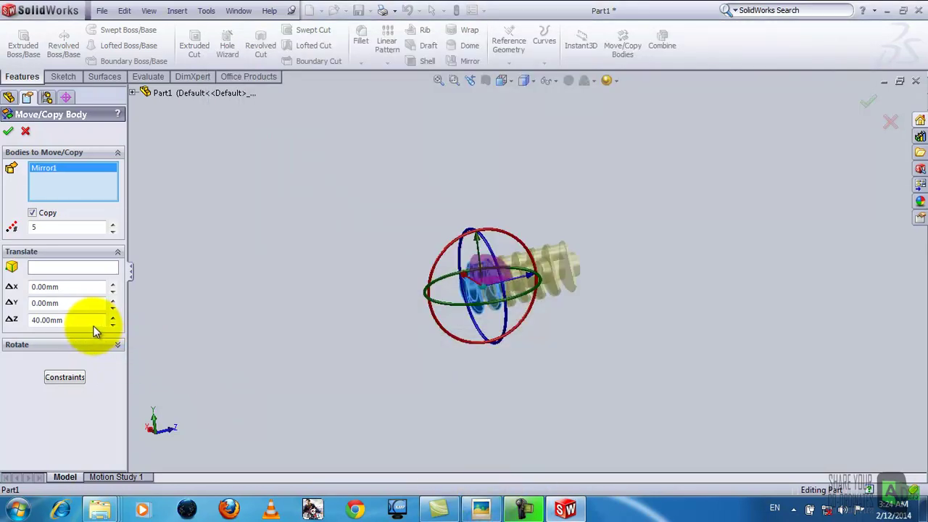
# Space the five crank-throw copies 95 mm apart along Z and apply the Move/Copy Body
pyautogui.moveTo(93, 320); pyautogui.dragTo(30, 321)
pyautogui.write('95')
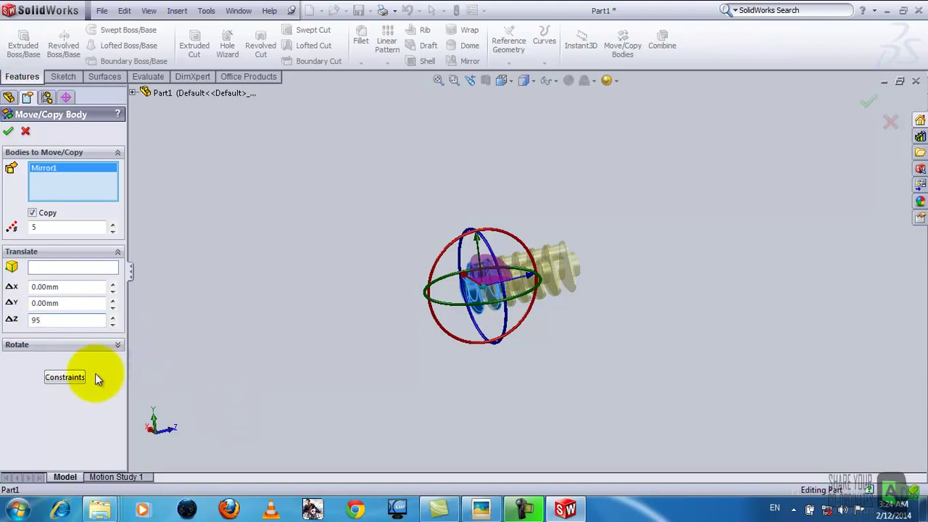
pyautogui.press('Return')
pyautogui.scroll(-5, 623, 232)
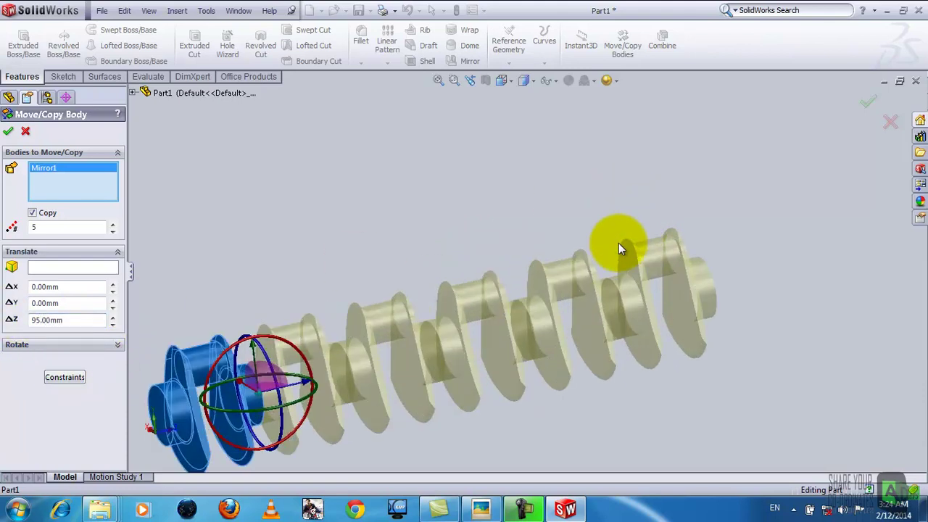
pyautogui.scroll(2, 618, 242)
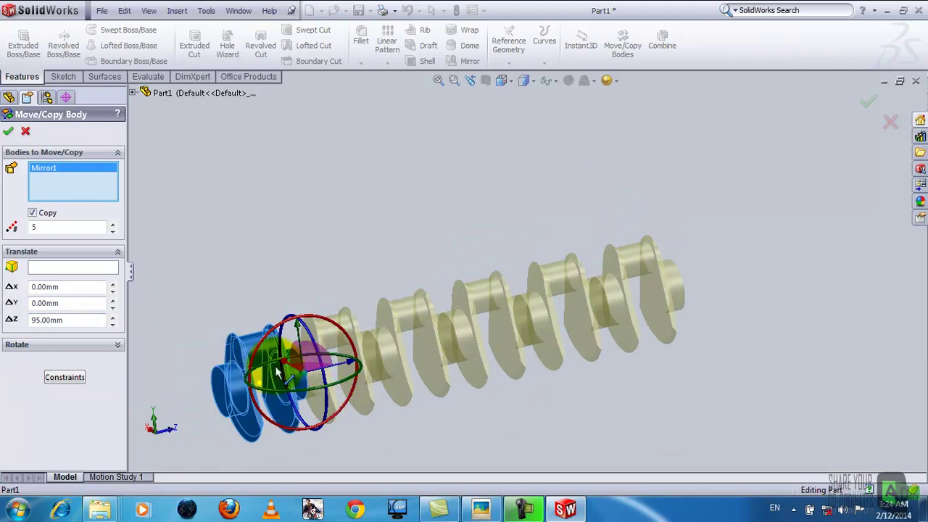
pyautogui.click(8, 131)
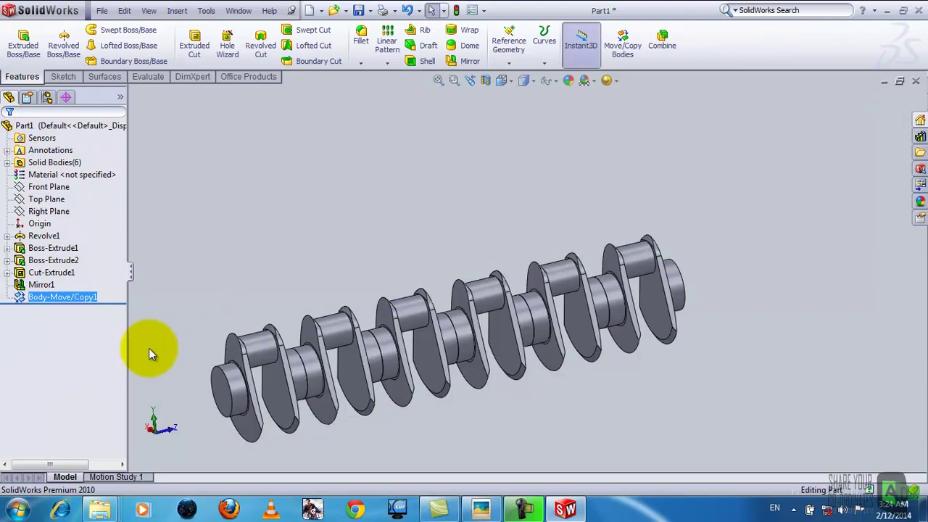
pyautogui.click(524, 507)
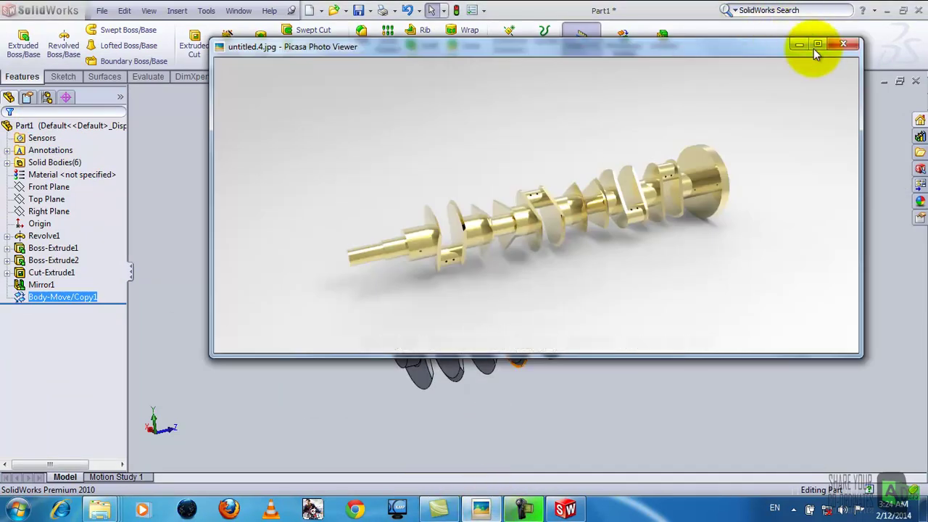
pyautogui.click(815, 47)
pyautogui.scroll(1, 526, 210)
pyautogui.scroll(1, 525, 210)
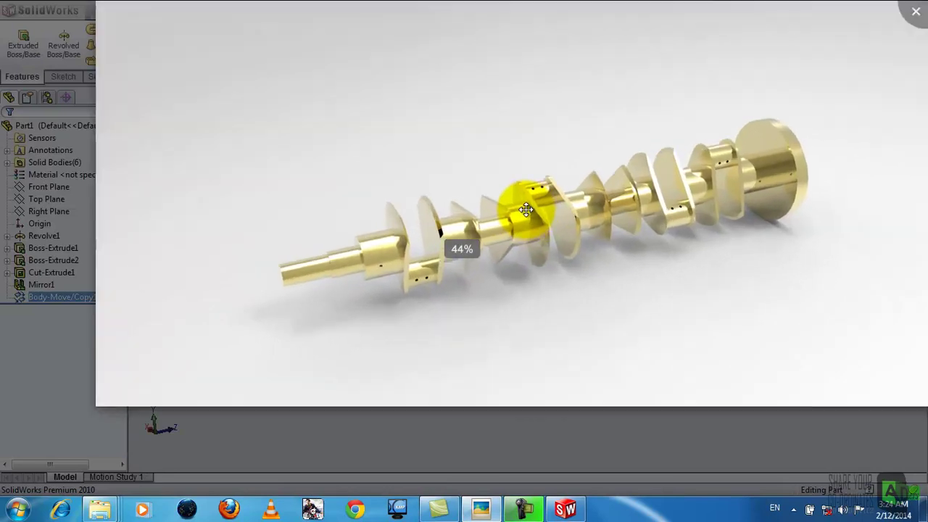
pyautogui.scroll(2, 526, 209)
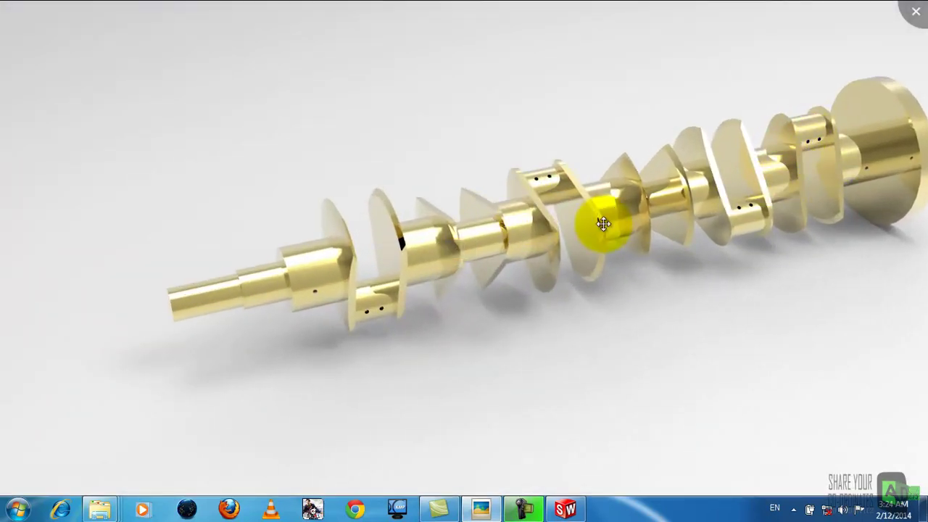
pyautogui.scroll(1, 631, 302)
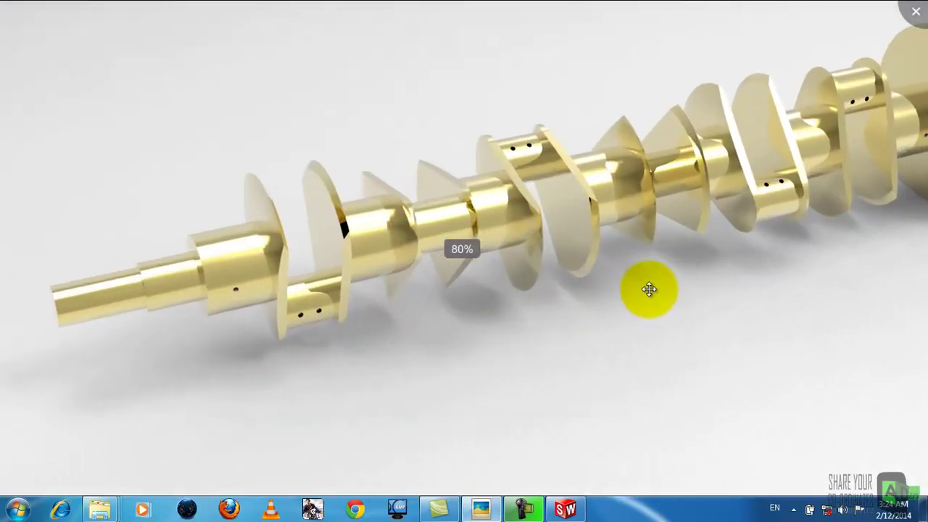
pyautogui.scroll(-1, 725, 259)
pyautogui.scroll(-1, 783, 240)
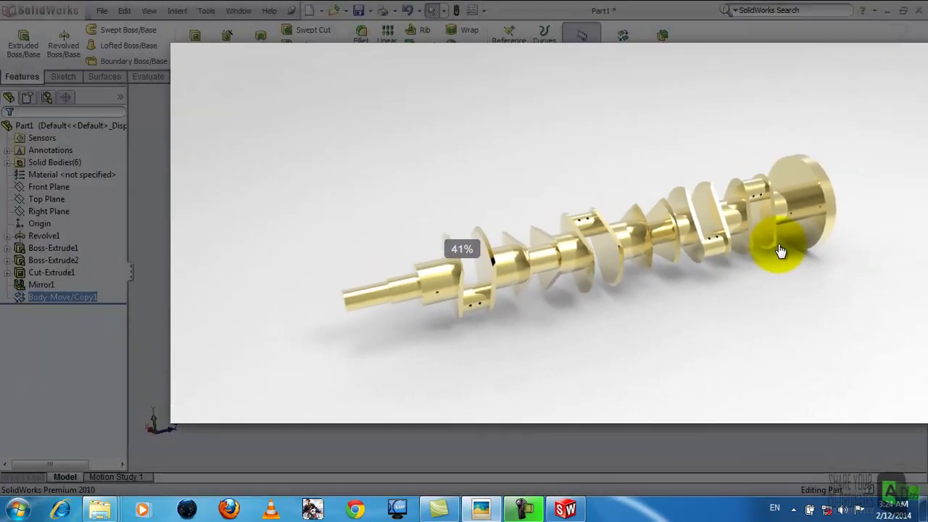
pyautogui.click(571, 511)
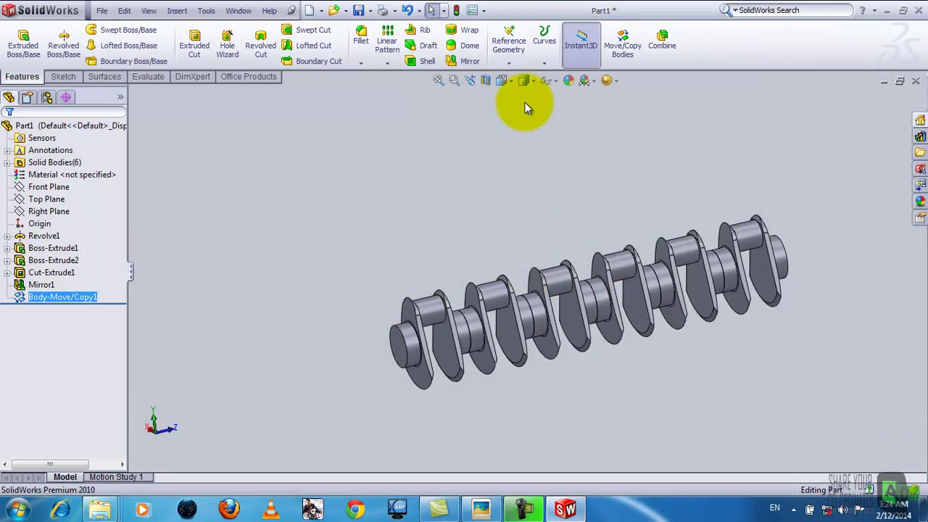
# Start a Move/Copy Body with Copy unchecked, Rotate expanded, and the Mirror1 throw selected
pyautogui.click(622, 42)
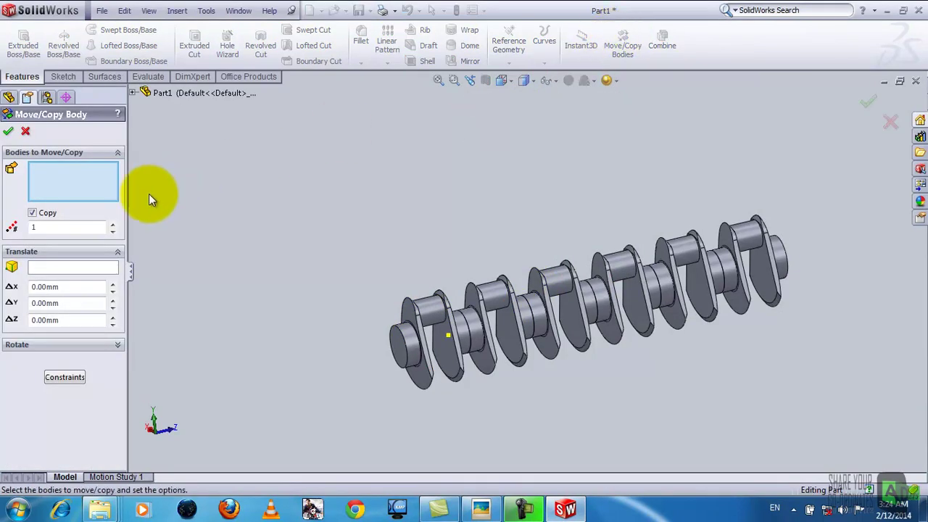
pyautogui.click(32, 212)
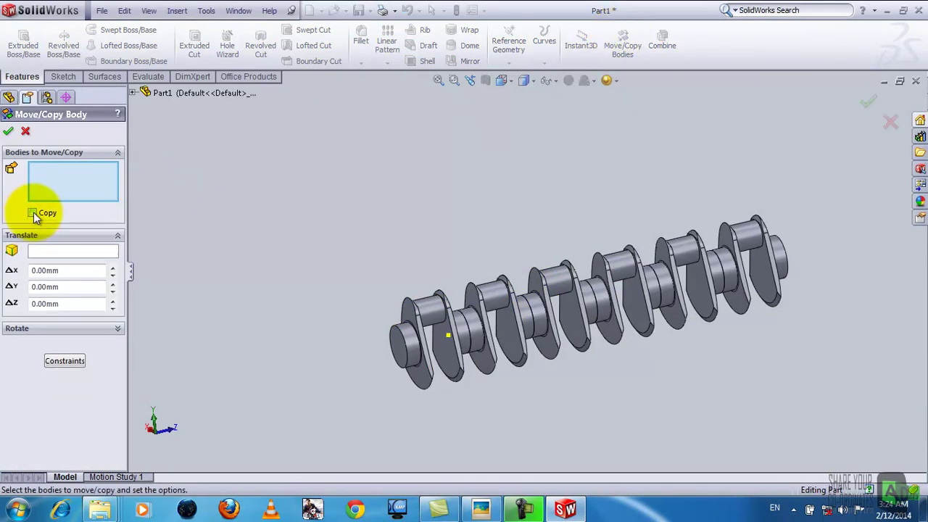
pyautogui.click(35, 330)
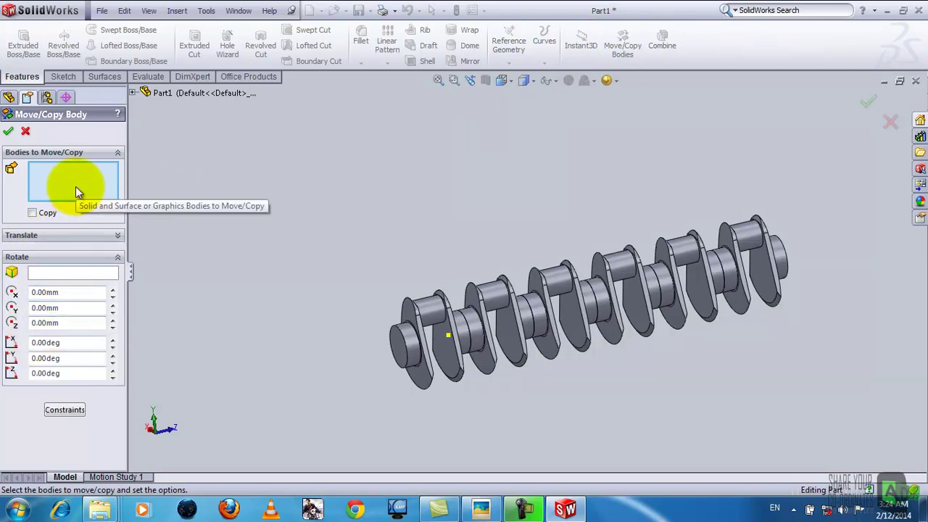
pyautogui.click(420, 308)
pyautogui.write('-27.5')
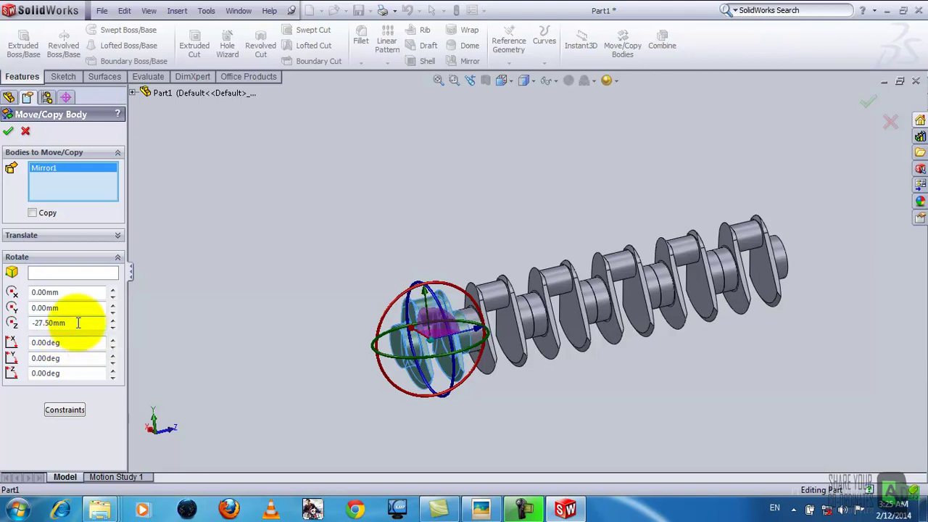
# Rotate the Mirror1 throw 180° about Z with the rotation origin at Z 455 mm
pyautogui.moveTo(73, 322); pyautogui.dragTo(24, 326)
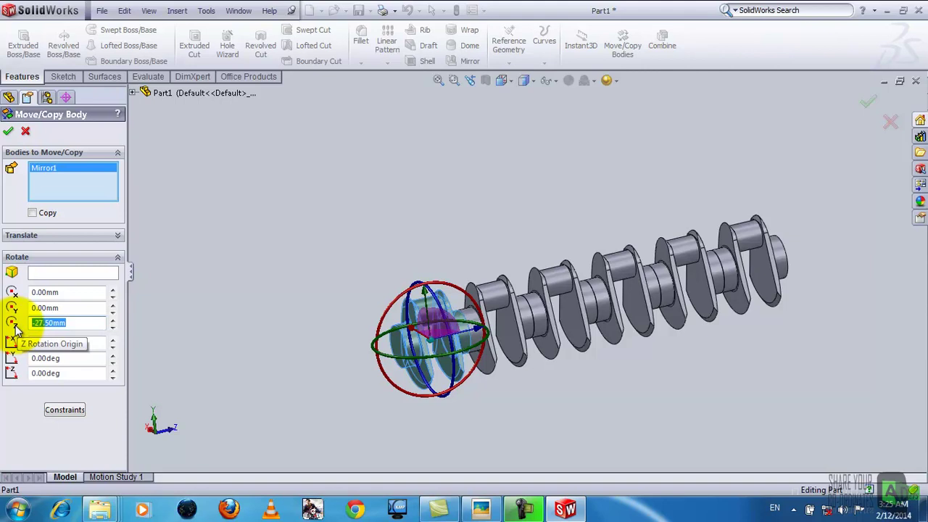
pyautogui.write('455')
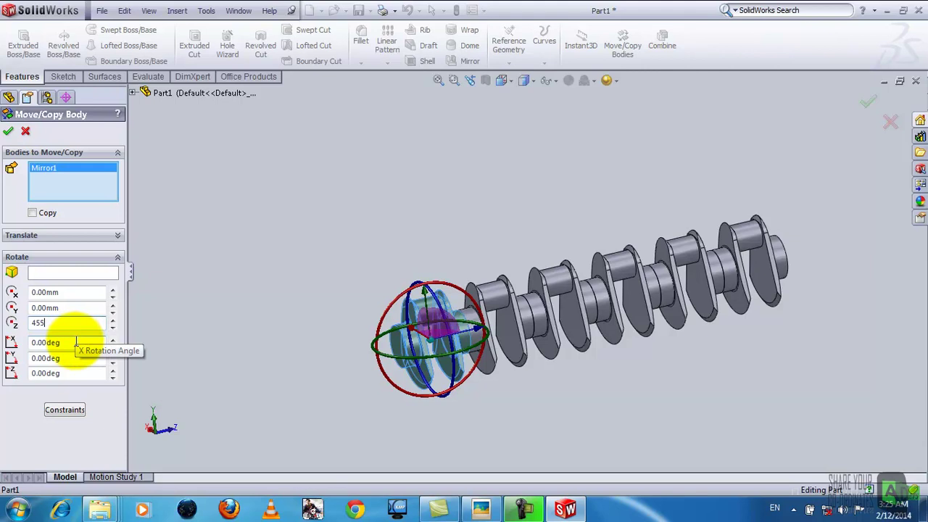
pyautogui.click(34, 374)
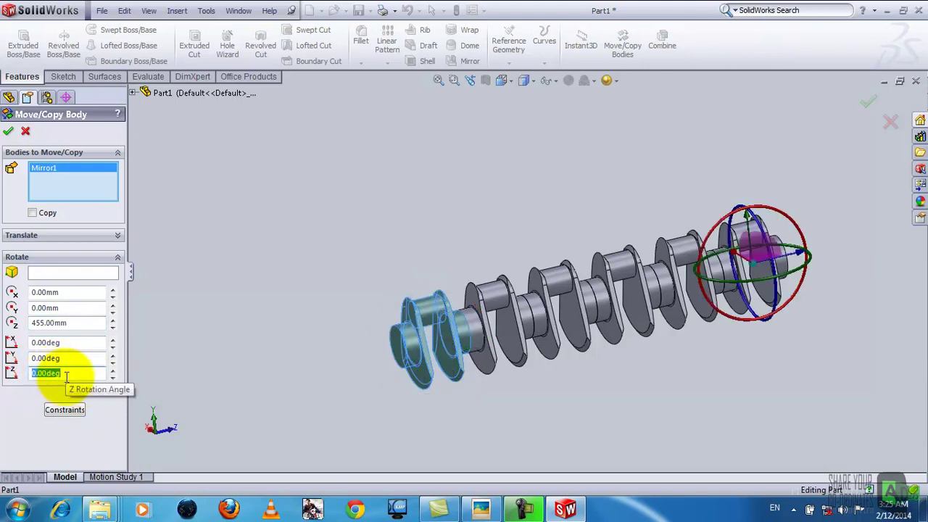
pyautogui.write('180')
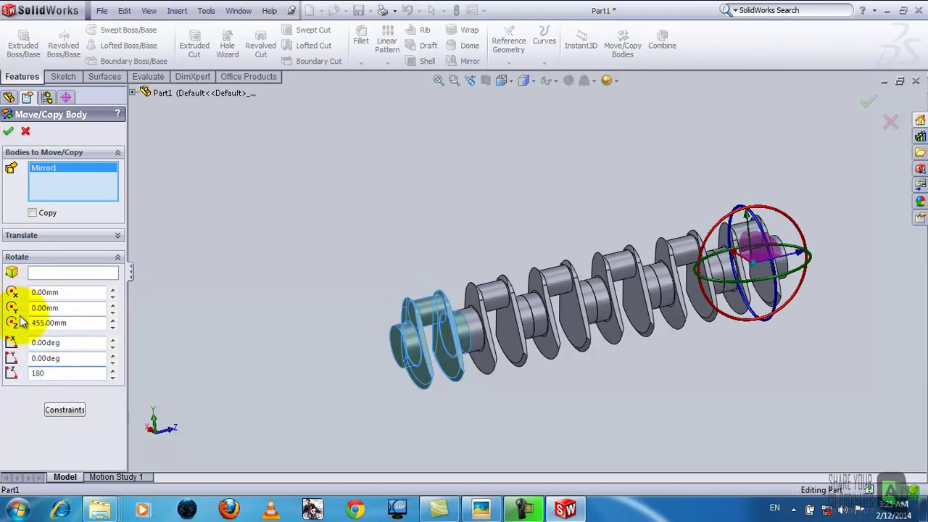
pyautogui.moveTo(363, 373)
pyautogui.mouseDown(button='middle')
pyautogui.moveTo(452, 377)
pyautogui.moveTo(589, 332)
pyautogui.moveTo(594, 321)
pyautogui.moveTo(574, 307)
pyautogui.mouseUp(button='middle')
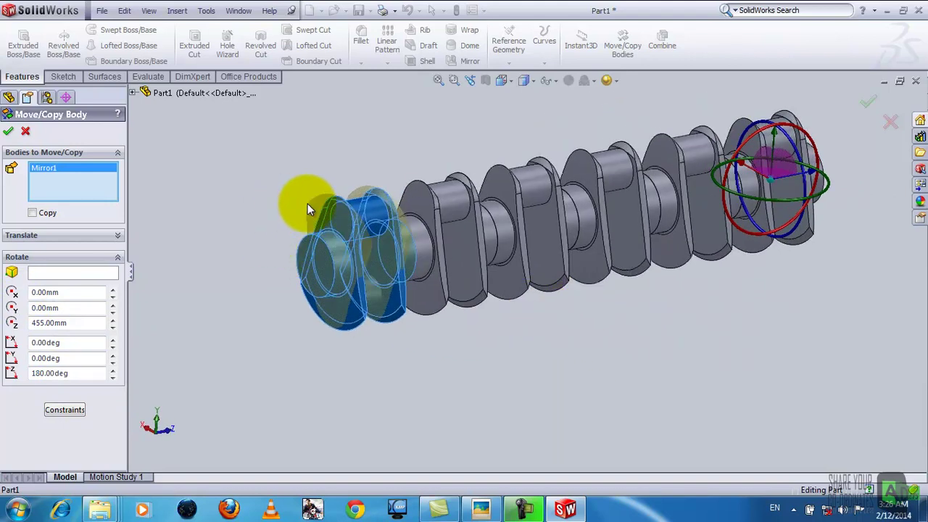
pyautogui.click(9, 134)
pyautogui.moveTo(218, 335)
pyautogui.mouseDown(button='middle')
pyautogui.moveTo(290, 364)
pyautogui.moveTo(200, 333)
pyautogui.mouseUp(button='middle')
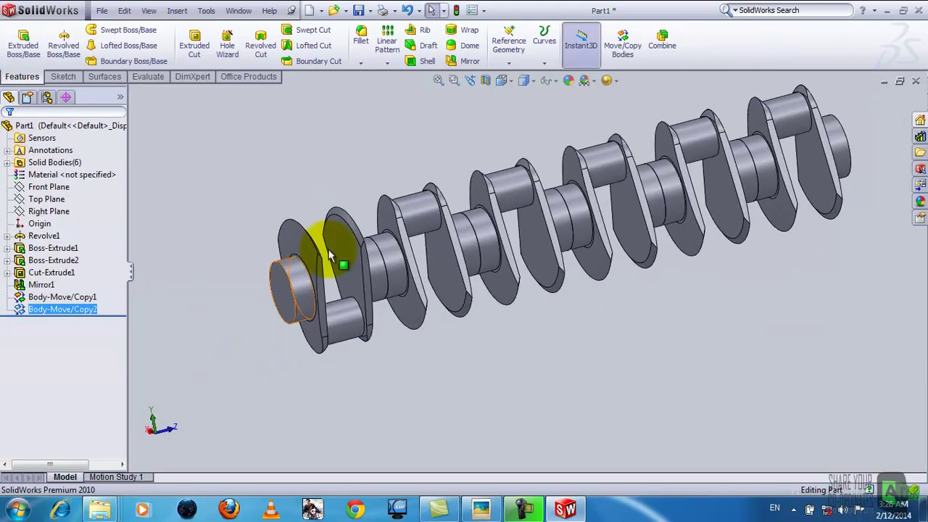
# Start another Move/Copy Body on Body-Move/Copy1[1], selecting its 67.50 mm Z rotation origin for editing
pyautogui.scroll(-3, 331, 269)
pyautogui.scroll(3, 551, 144)
pyautogui.scroll(2, 315, 210)
pyautogui.moveTo(275, 221)
pyautogui.mouseDown(button='middle')
pyautogui.moveTo(346, 240)
pyautogui.moveTo(338, 234)
pyautogui.mouseUp(button='middle')
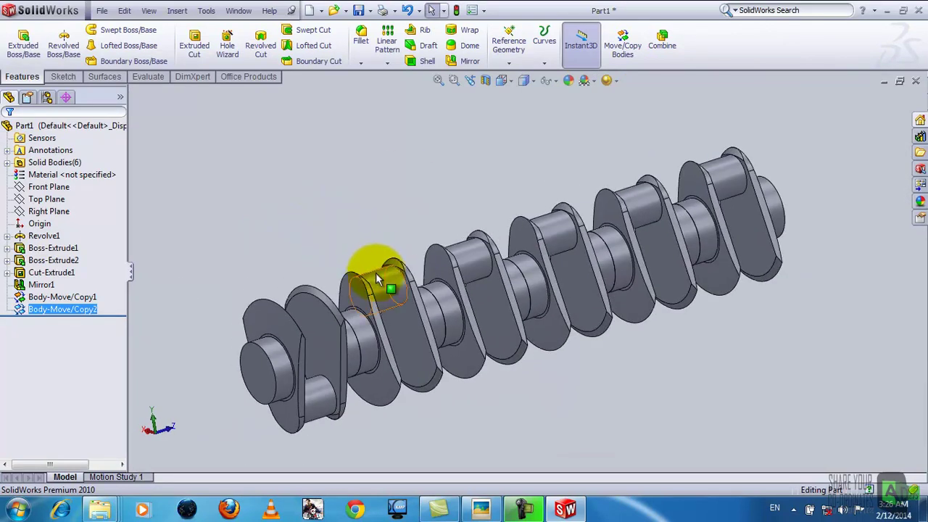
pyautogui.click(616, 47)
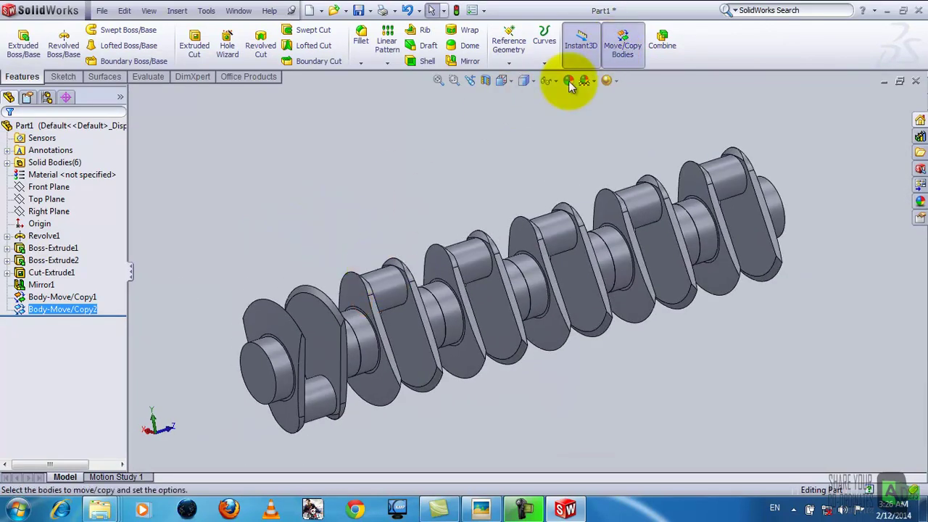
pyautogui.click(396, 269)
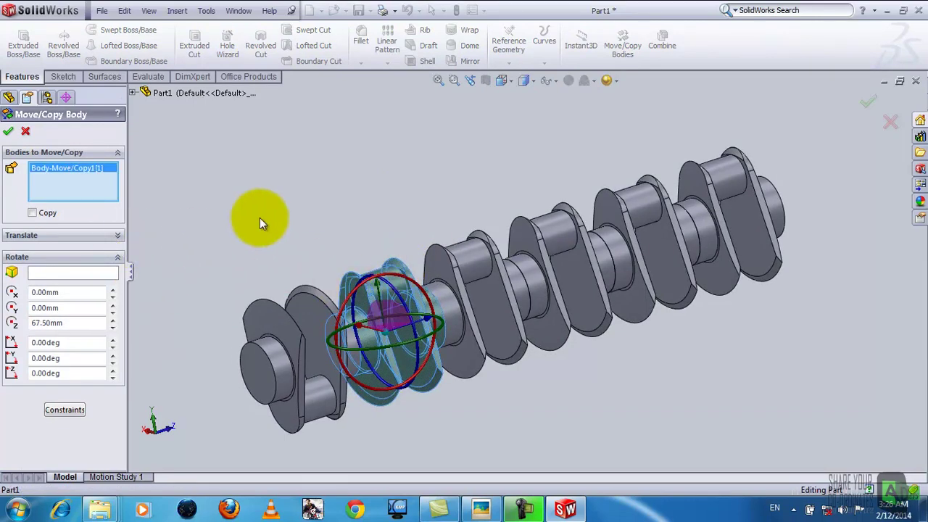
pyautogui.click(70, 324)
pyautogui.moveTo(70, 323); pyautogui.dragTo(29, 324)
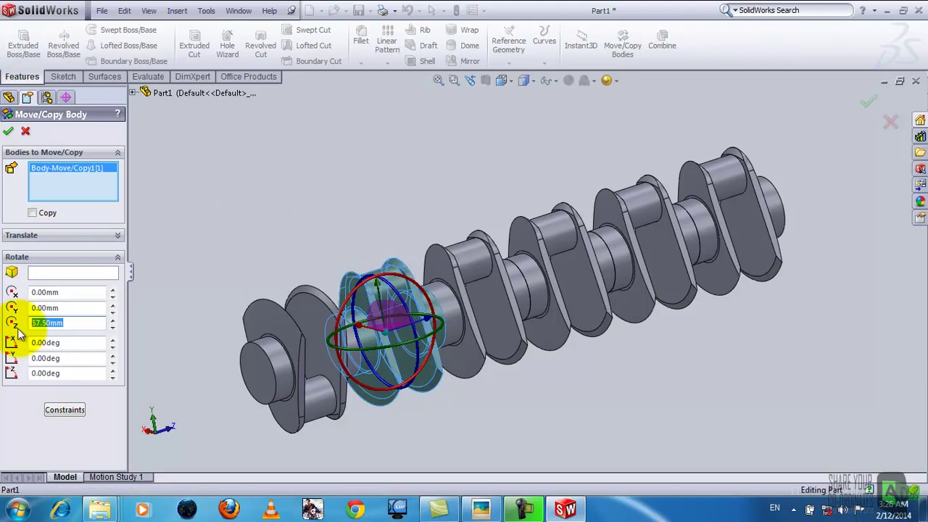
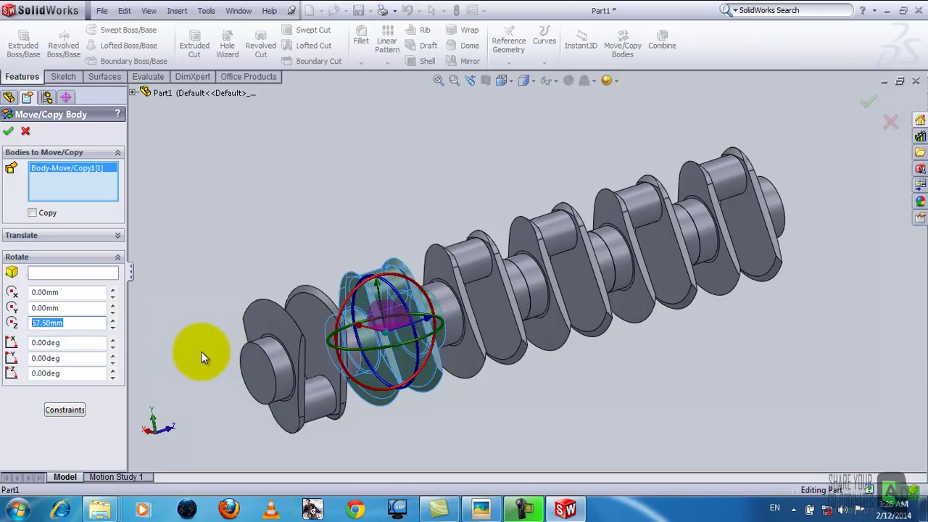
# Move a crank throw 360 mm along Z and rotate it 300°, creating Body-Move/Copy3
pyautogui.write('360')
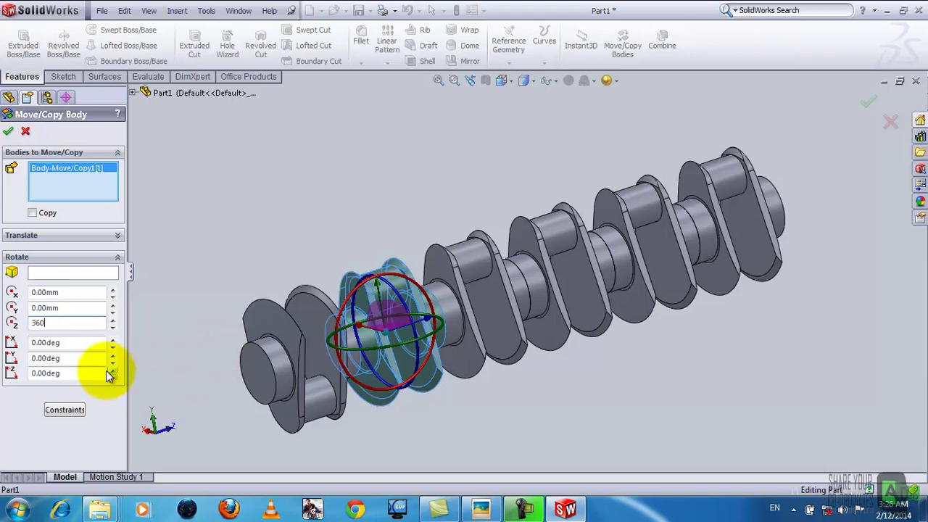
pyautogui.click(98, 373)
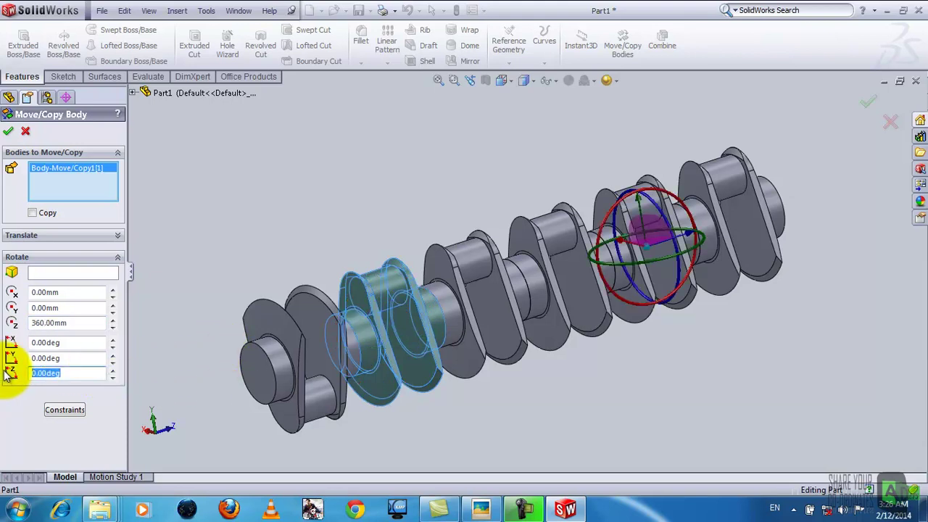
pyautogui.write('300')
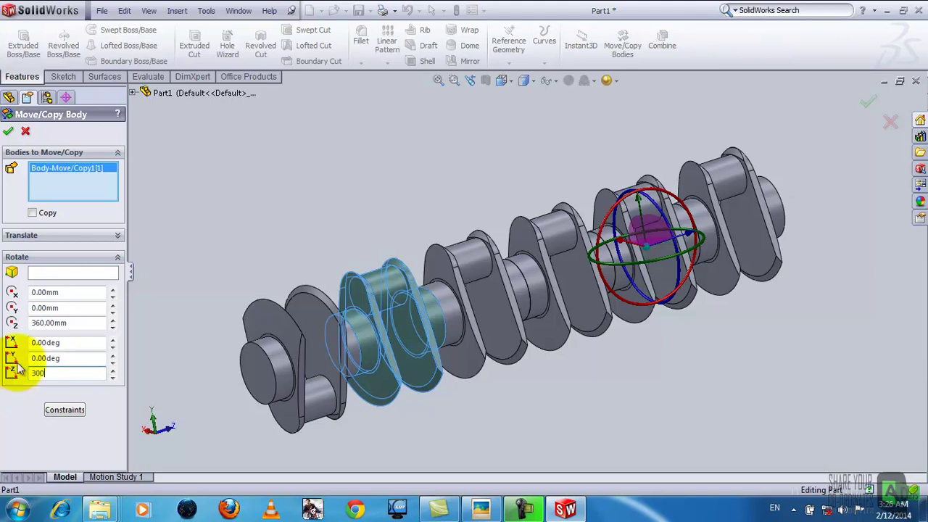
pyautogui.press('Return')
pyautogui.moveTo(284, 347)
pyautogui.mouseDown(button='middle')
pyautogui.moveTo(342, 352)
pyautogui.moveTo(394, 373)
pyautogui.moveTo(338, 385)
pyautogui.moveTo(329, 364)
pyautogui.mouseUp(button='middle')
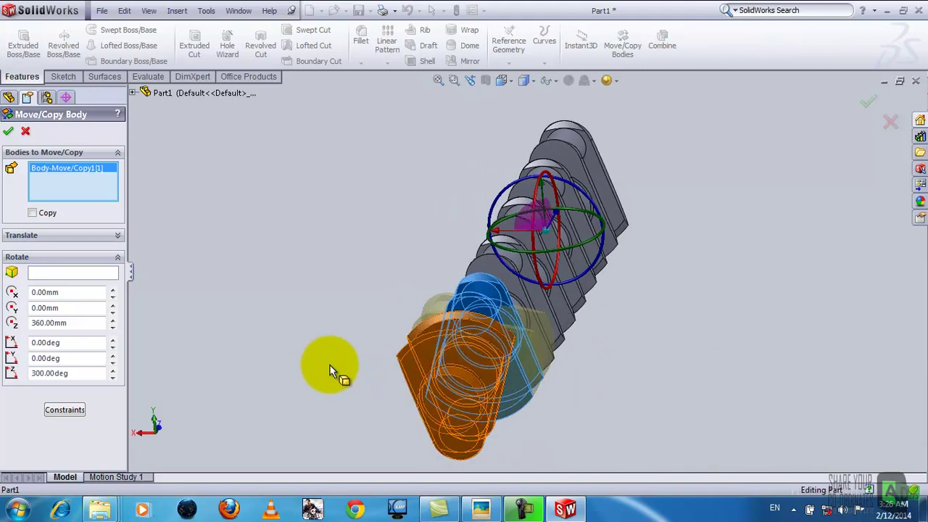
pyautogui.click(9, 133)
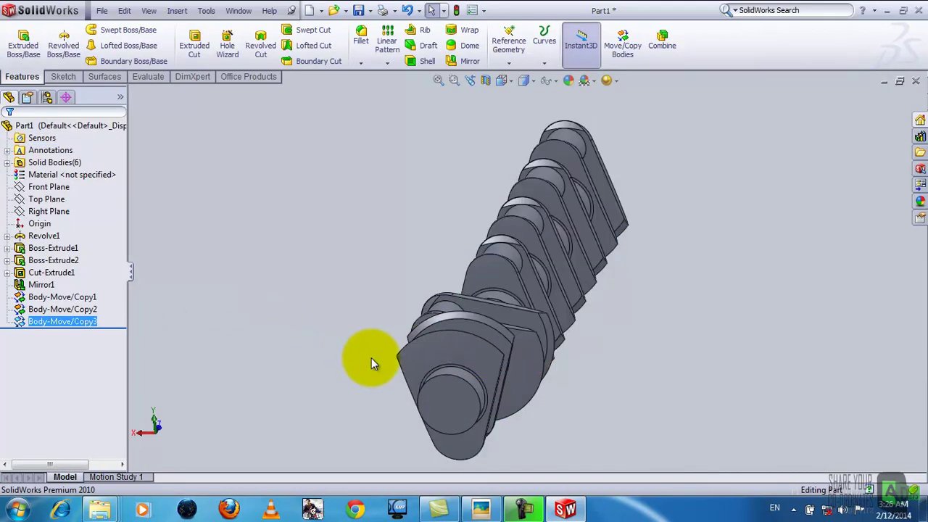
pyautogui.moveTo(626, 355)
pyautogui.mouseDown(button='middle')
pyautogui.moveTo(466, 342)
pyautogui.moveTo(599, 363)
pyautogui.moveTo(555, 366)
pyautogui.mouseUp(button='middle')
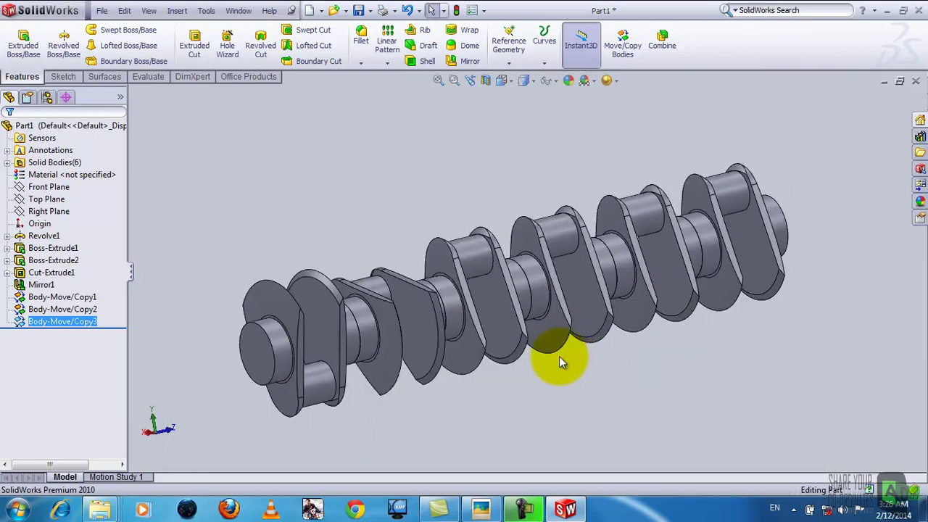
# Move another throw 2655 mm along Z and rotate it 60°, creating Body-Move/Copy4
pyautogui.click(627, 51)
pyautogui.click(464, 238)
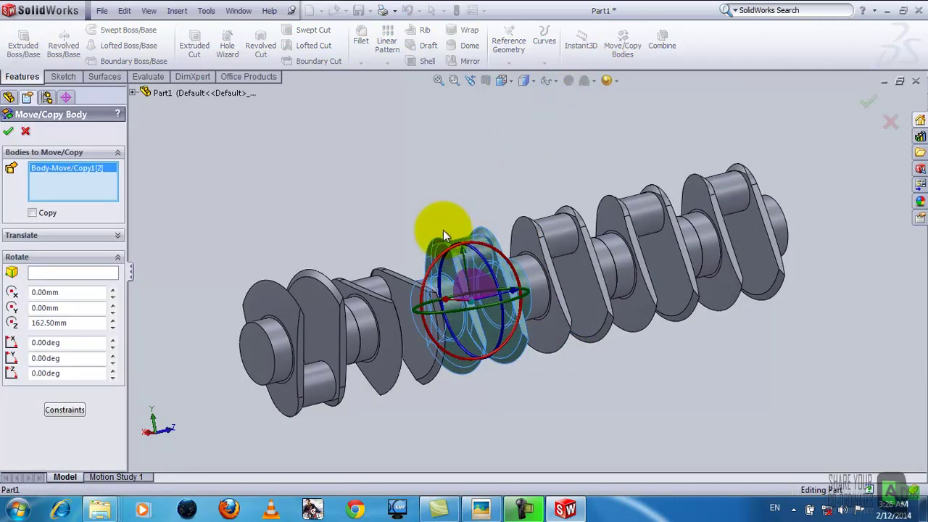
pyautogui.doubleClick(66, 323)
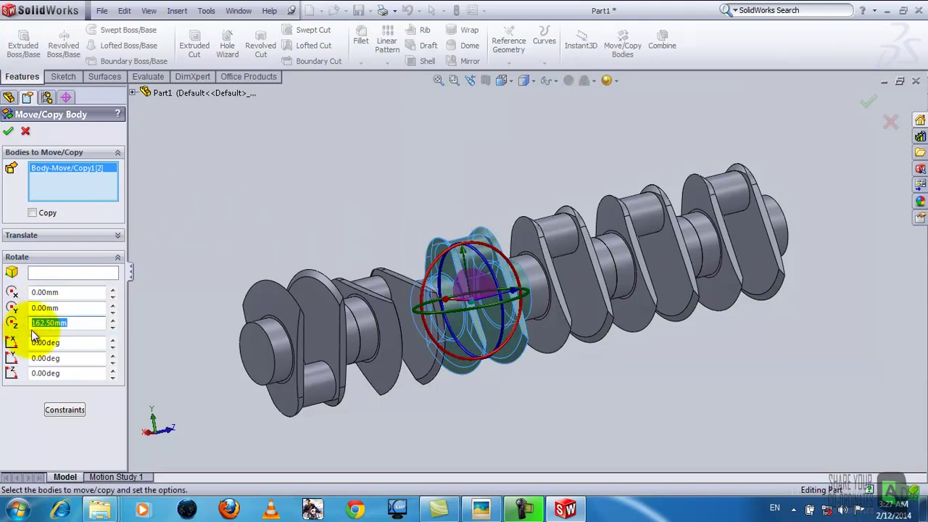
pyautogui.write('2655')
pyautogui.click(54, 372)
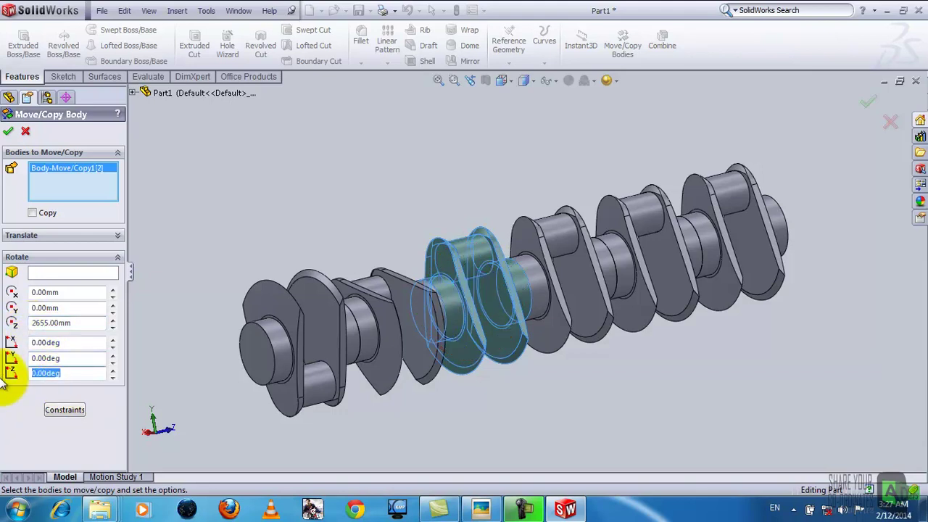
pyautogui.write('60')
pyautogui.press('Return')
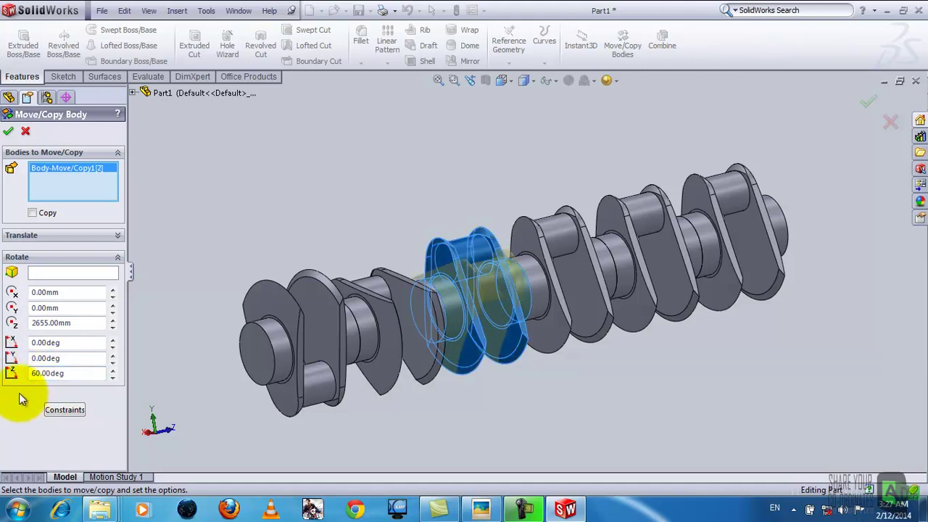
pyautogui.moveTo(283, 355)
pyautogui.mouseDown(button='middle')
pyautogui.moveTo(264, 387)
pyautogui.moveTo(271, 410)
pyautogui.moveTo(220, 377)
pyautogui.moveTo(216, 348)
pyautogui.moveTo(332, 383)
pyautogui.moveTo(224, 389)
pyautogui.moveTo(201, 369)
pyautogui.mouseUp(button='middle')
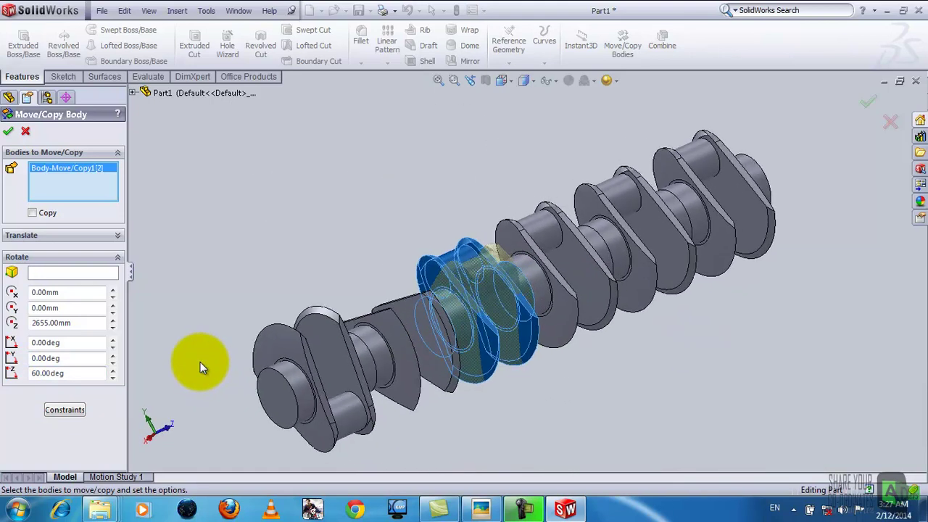
pyautogui.click(10, 131)
pyautogui.moveTo(300, 269)
pyautogui.mouseDown(button='middle')
pyautogui.moveTo(262, 266)
pyautogui.moveTo(311, 307)
pyautogui.moveTo(507, 213)
pyautogui.mouseUp(button='middle')
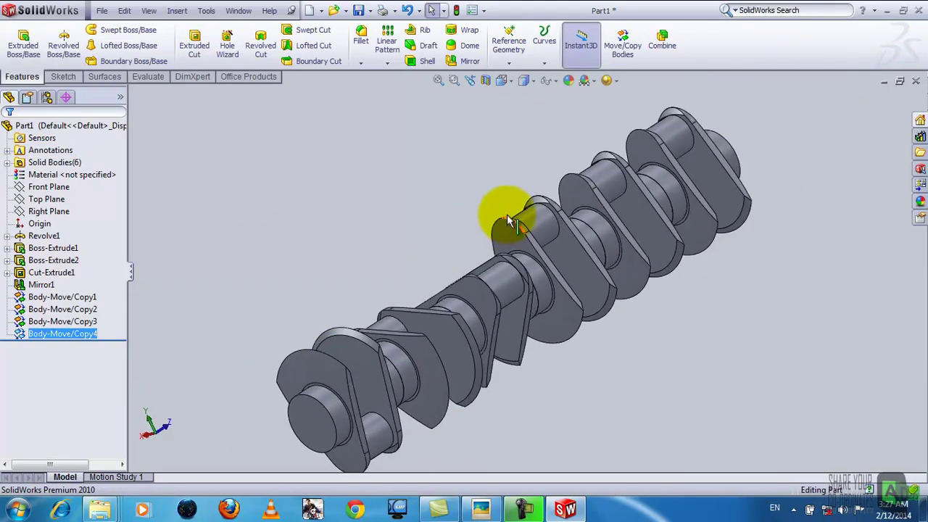
# Move a throw 170 mm along Z and rotate it 120°, creating Body-Move/Copy5
pyautogui.click(615, 48)
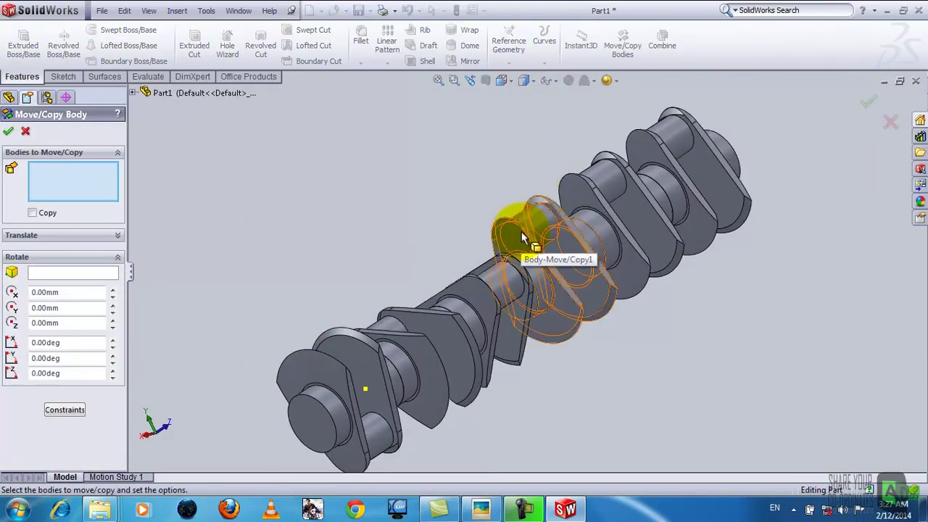
pyautogui.click(516, 226)
pyautogui.doubleClick(76, 324)
pyautogui.write('170')
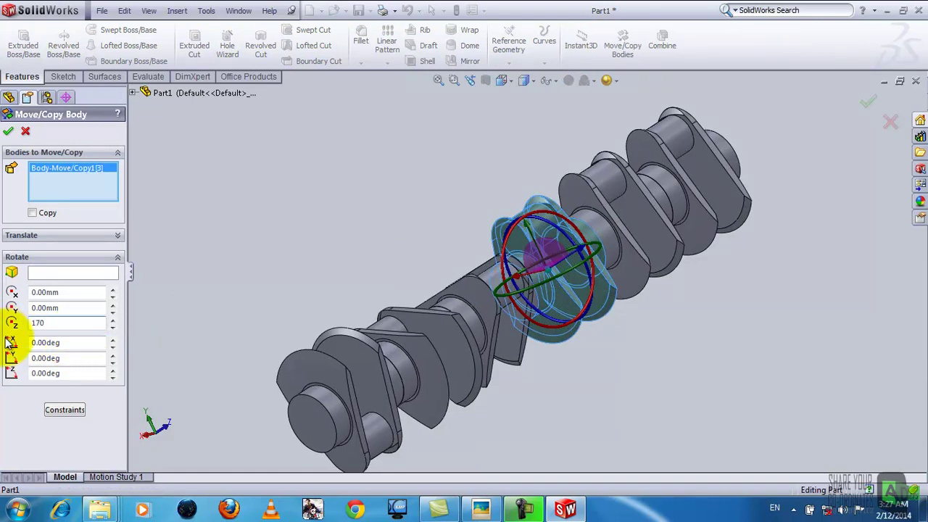
pyautogui.click(71, 372)
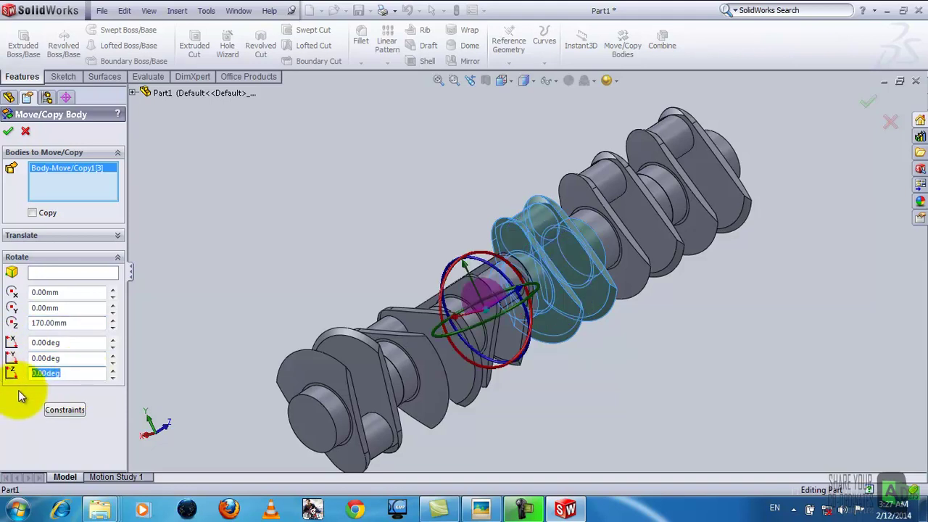
pyautogui.write('120')
pyautogui.press('Return')
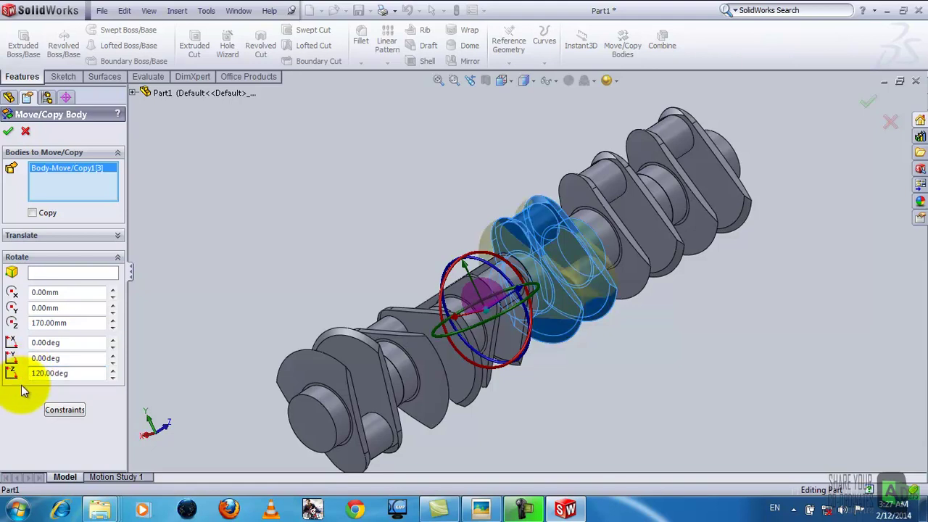
pyautogui.click(7, 132)
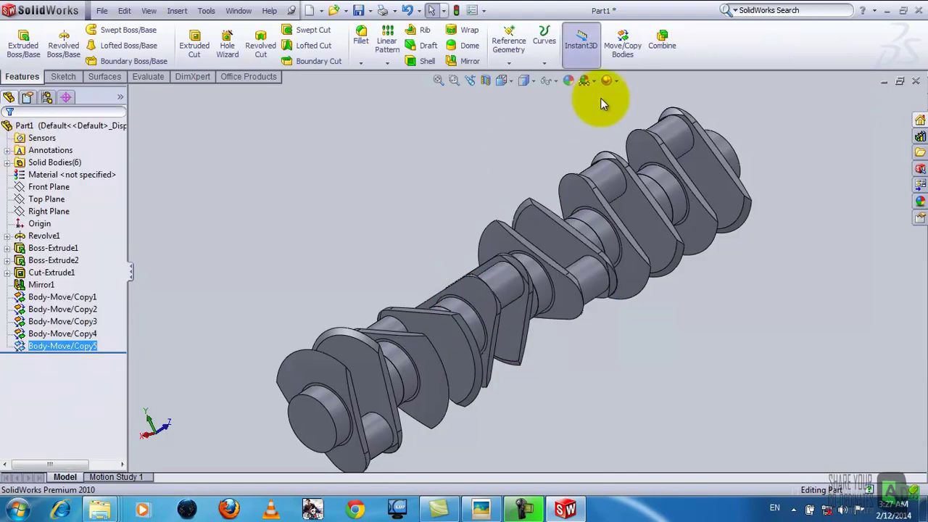
# Move the last throw 75 mm along Z and rotate it 240°, creating Body-Move/Copy6
pyautogui.click(622, 54)
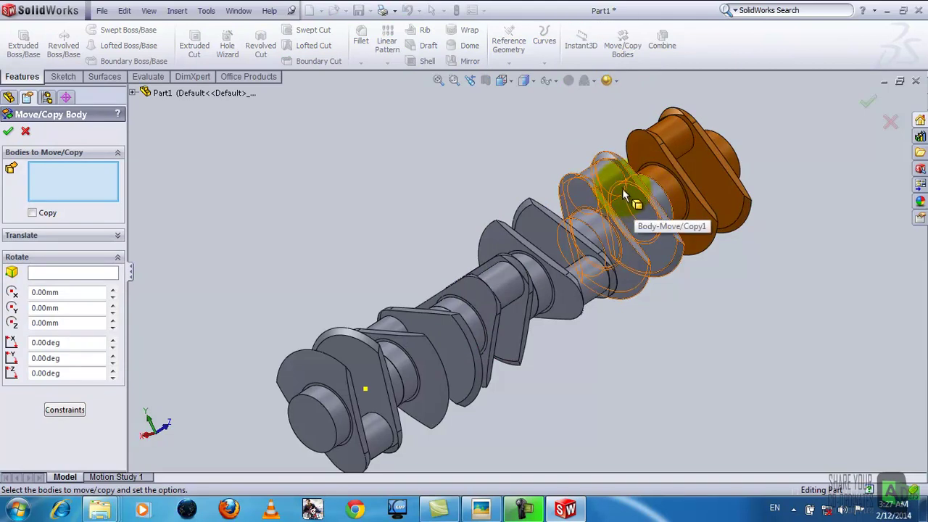
pyautogui.click(617, 187)
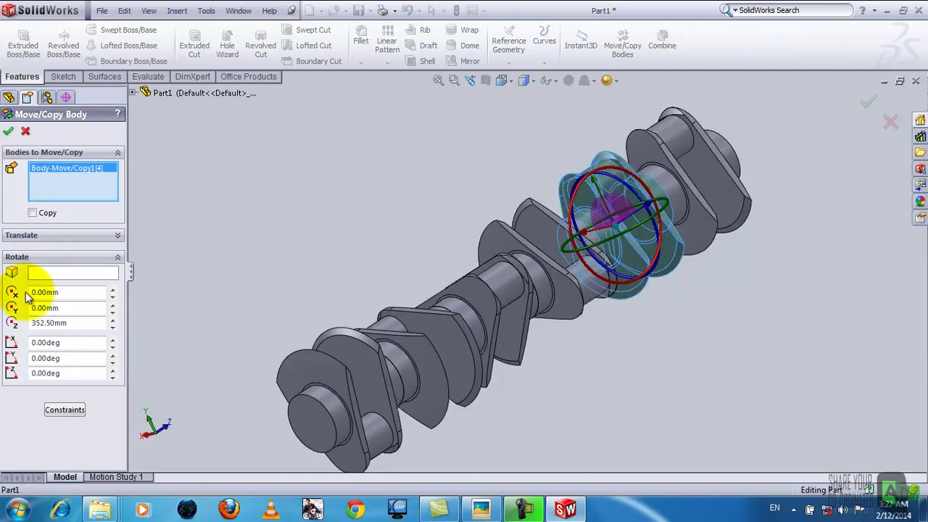
pyautogui.moveTo(69, 322); pyautogui.dragTo(32, 323)
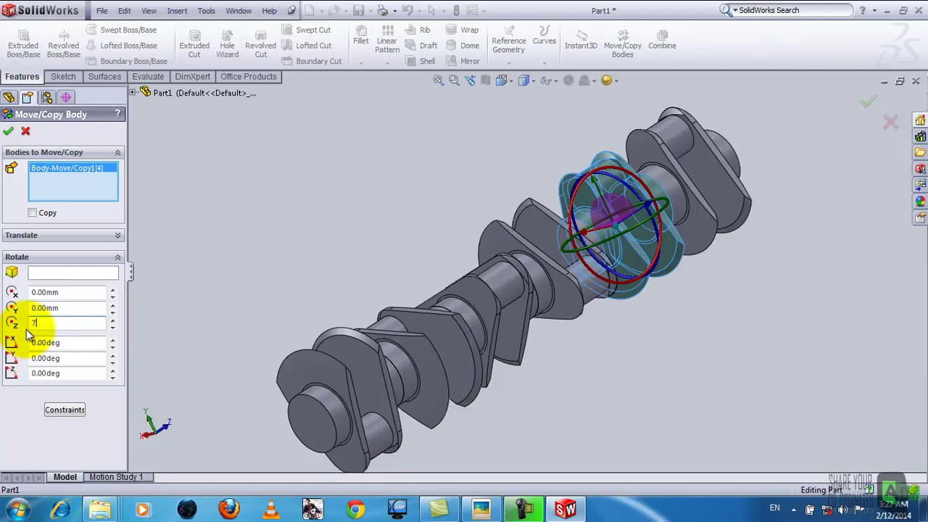
pyautogui.write('5')
pyautogui.moveTo(73, 372); pyautogui.dragTo(1, 379)
pyautogui.write('240')
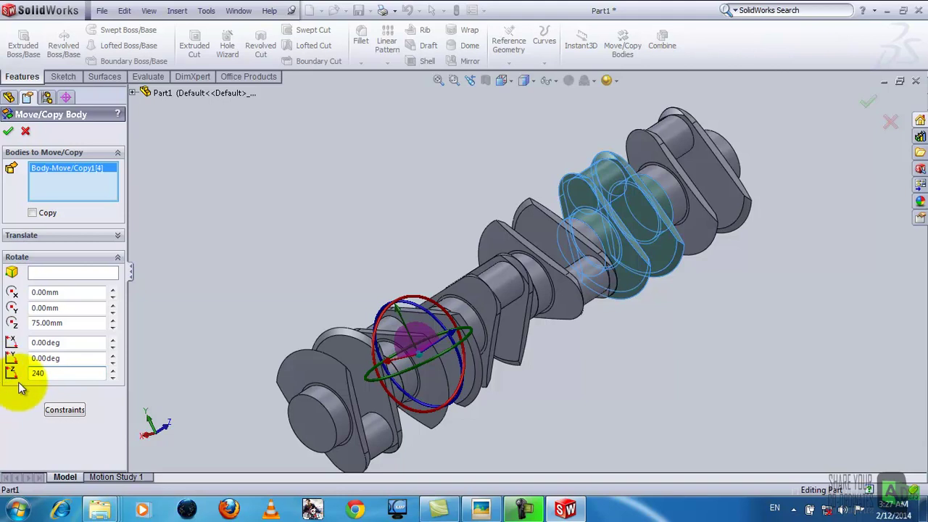
pyautogui.press('Return')
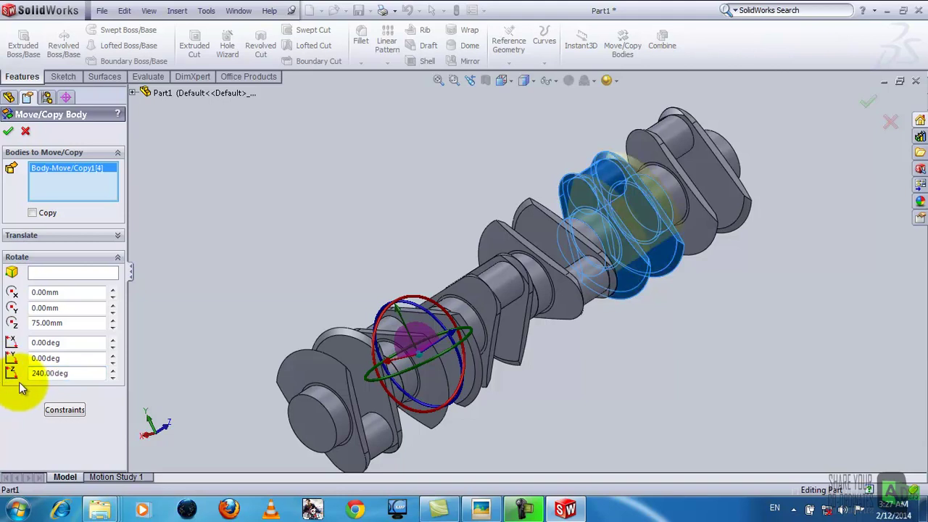
pyautogui.click(9, 134)
pyautogui.moveTo(549, 404)
pyautogui.mouseDown(button='middle')
pyautogui.moveTo(461, 428)
pyautogui.moveTo(528, 460)
pyautogui.moveTo(434, 439)
pyautogui.moveTo(520, 442)
pyautogui.moveTo(391, 419)
pyautogui.moveTo(434, 425)
pyautogui.mouseUp(button='middle')
pyautogui.click(481, 508)
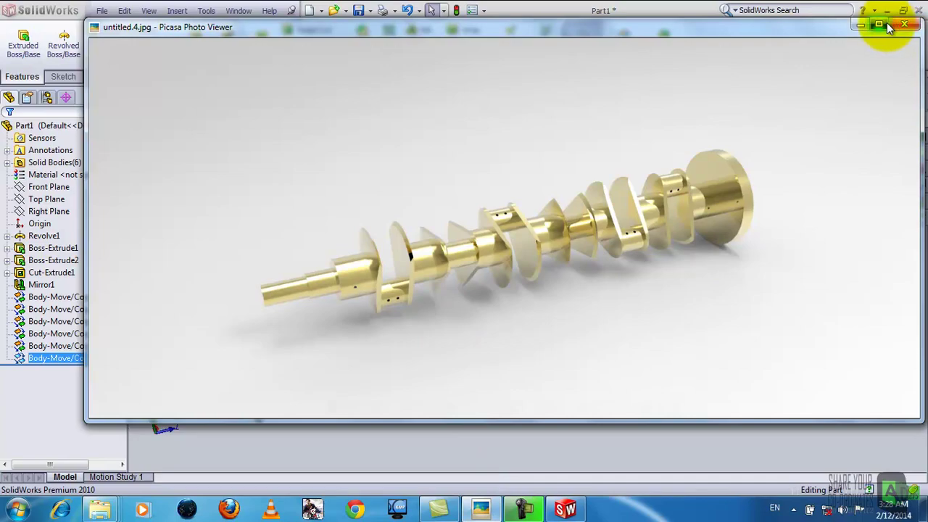
pyautogui.click(878, 24)
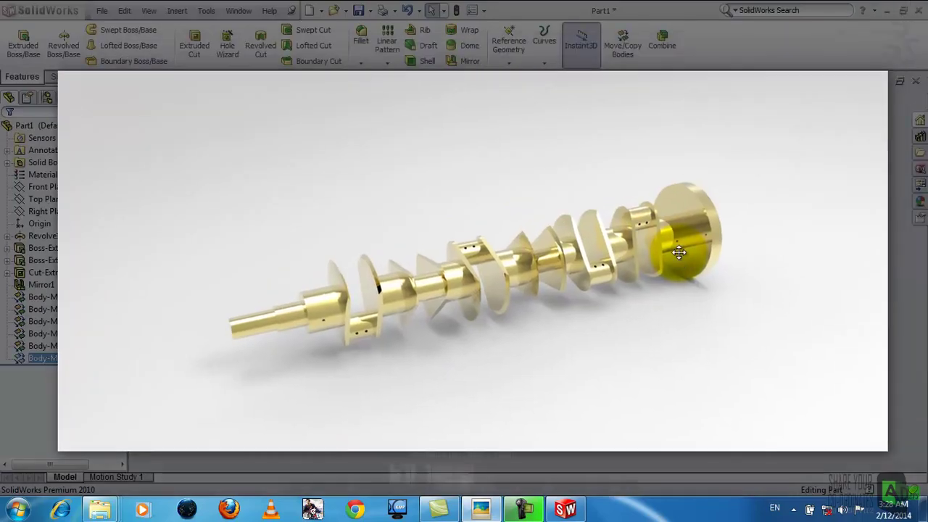
pyautogui.scroll(-2, 500, 321)
pyautogui.scroll(2, 499, 321)
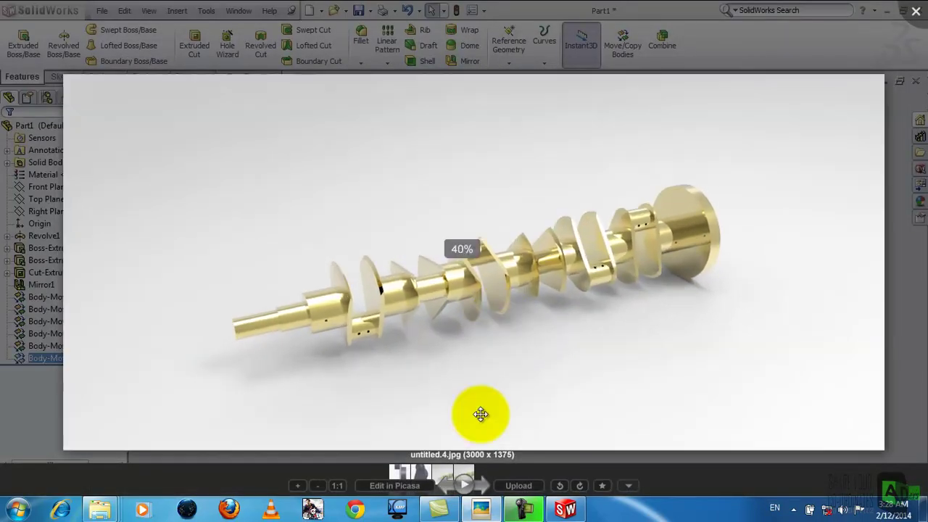
pyautogui.click(566, 509)
pyautogui.moveTo(518, 307)
pyautogui.mouseDown(button='middle')
pyautogui.moveTo(480, 367)
pyautogui.moveTo(517, 379)
pyautogui.moveTo(487, 385)
pyautogui.moveTo(515, 387)
pyautogui.mouseUp(button='middle')
pyautogui.scroll(-2, 640, 386)
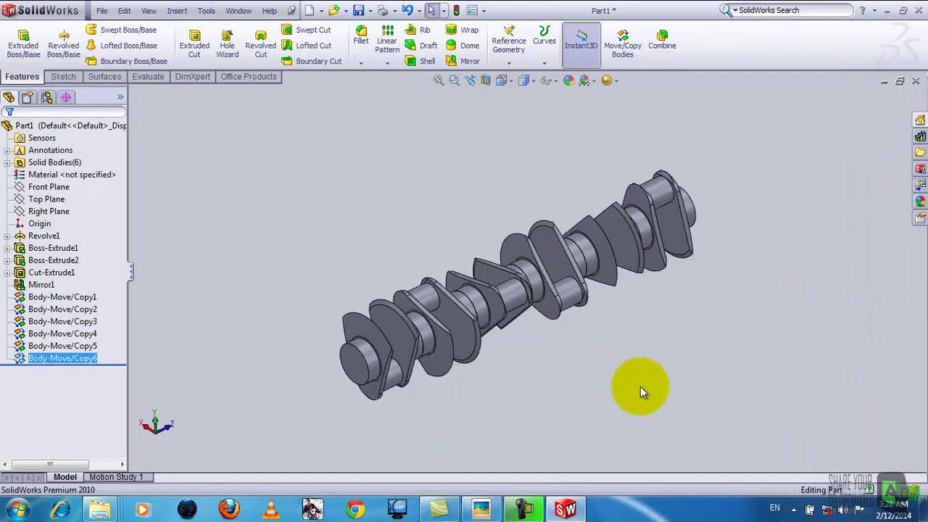
pyautogui.scroll(2, 637, 384)
pyautogui.scroll(-1, 636, 381)
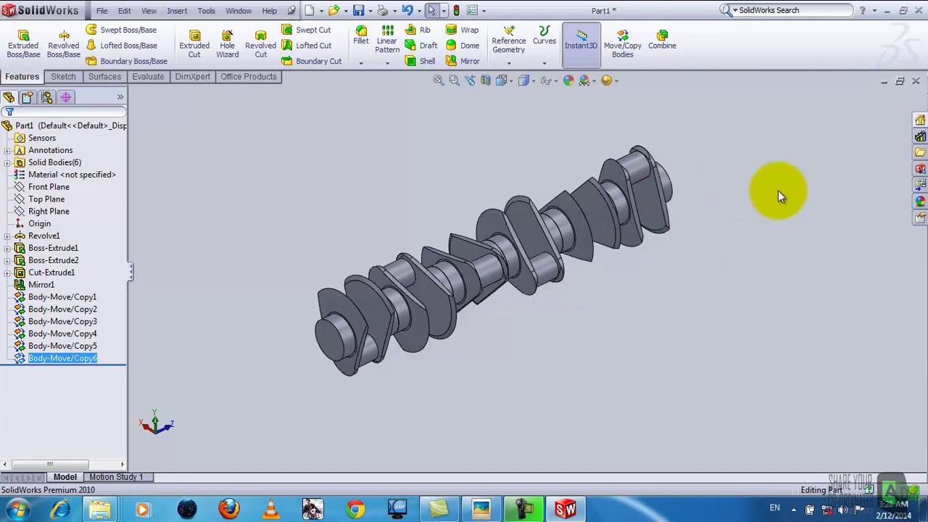
# Add the six crankshaft section bodies together with Combine, creating Combine1
pyautogui.click(676, 49)
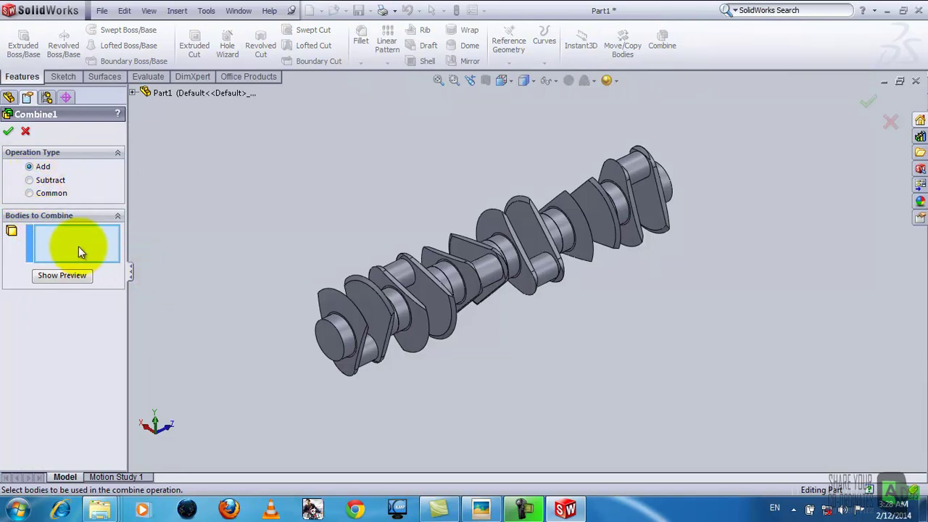
pyautogui.click(660, 187)
pyautogui.click(583, 221)
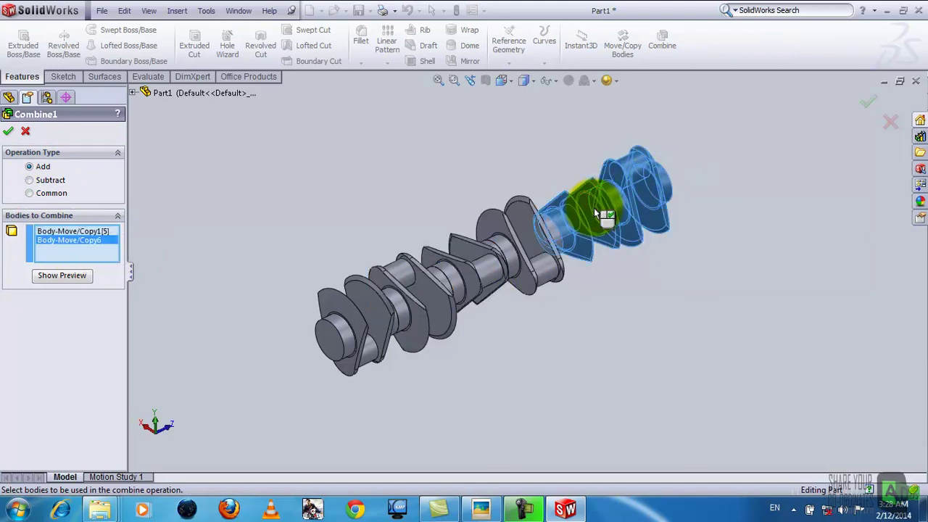
pyautogui.click(520, 241)
pyautogui.click(464, 257)
pyautogui.click(401, 274)
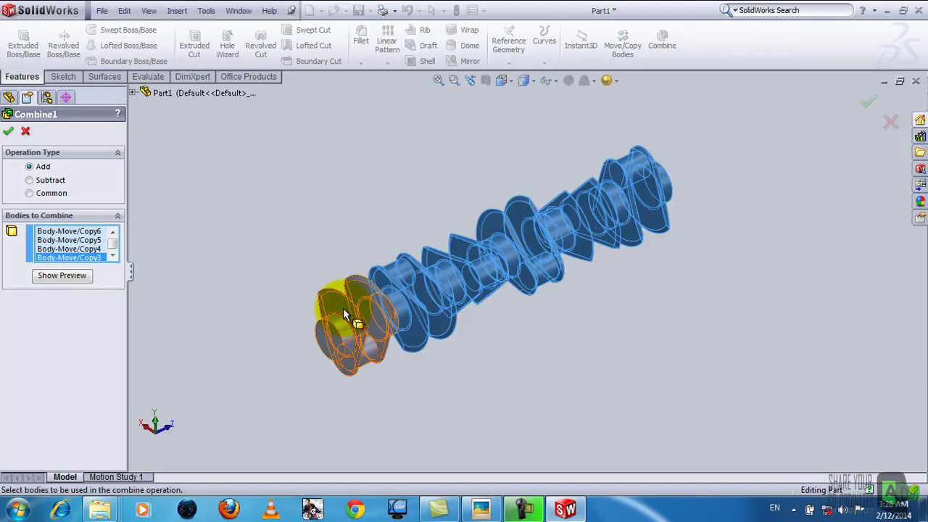
pyautogui.click(345, 314)
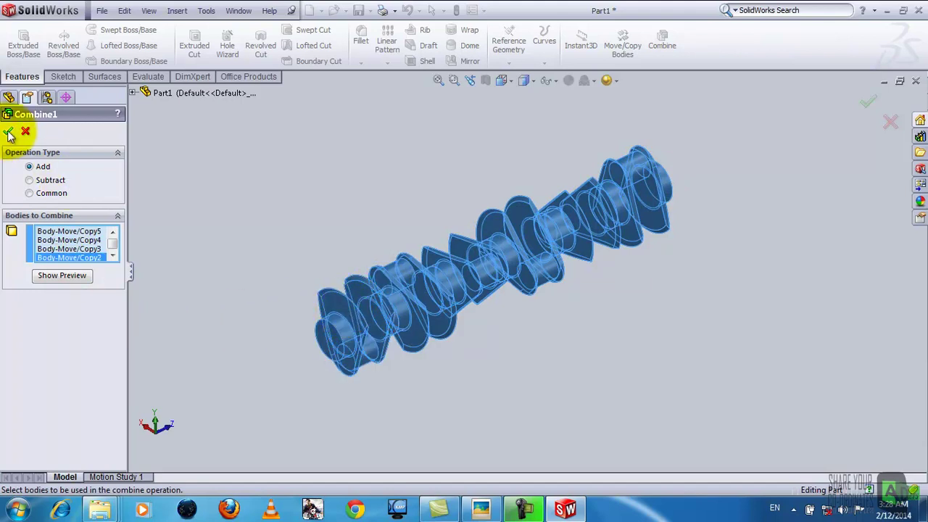
pyautogui.click(9, 134)
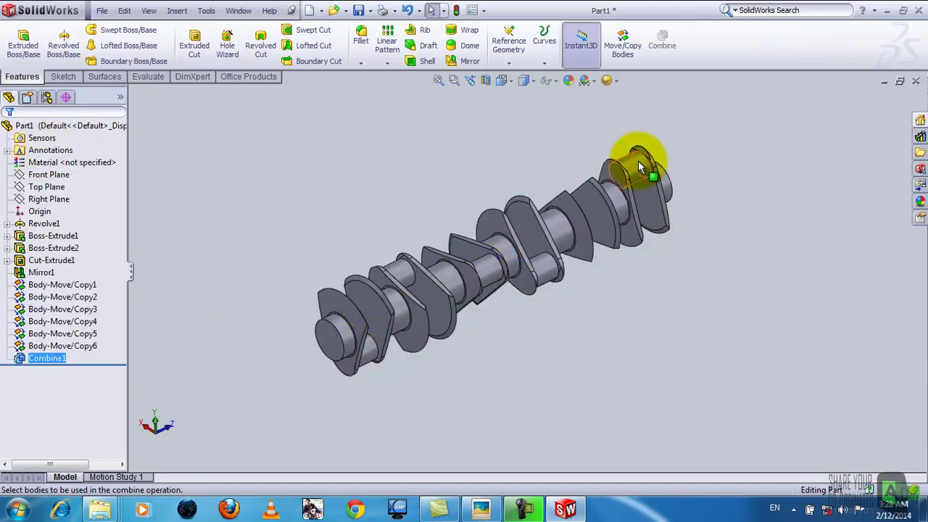
pyautogui.moveTo(536, 398); pyautogui.dragTo(549, 393, button='middle')
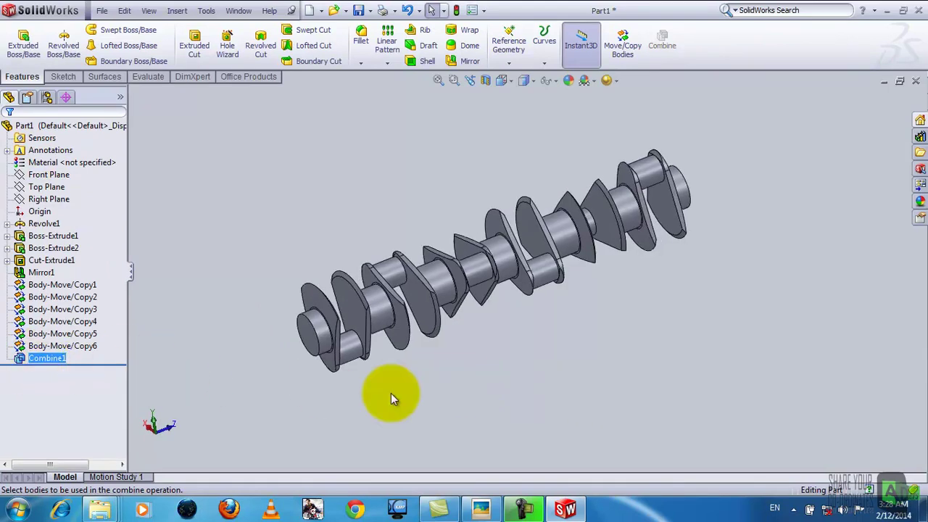
pyautogui.moveTo(412, 392)
pyautogui.mouseDown(button='middle')
pyautogui.moveTo(531, 379)
pyautogui.moveTo(541, 398)
pyautogui.moveTo(379, 422)
pyautogui.moveTo(392, 411)
pyautogui.mouseUp(button='middle')
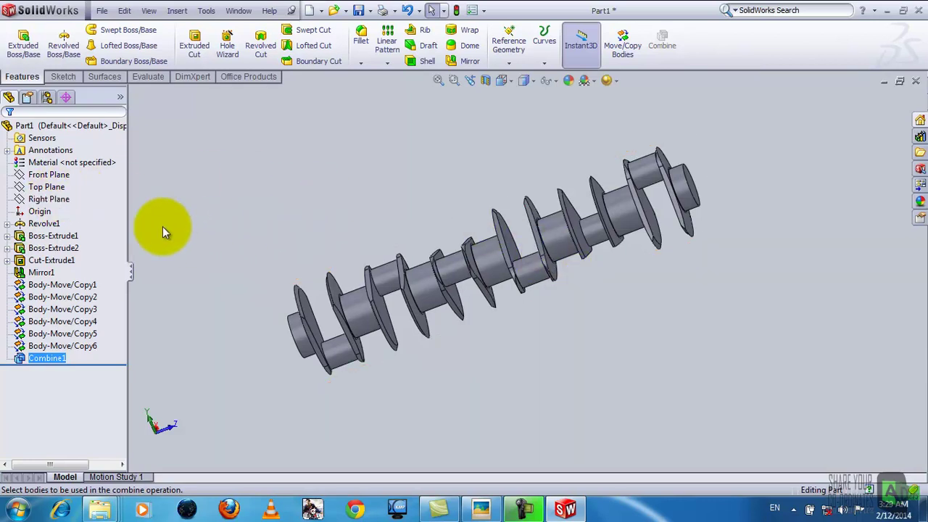
# Start a sketch on the Top Plane, viewed from above and zoomed to the end journal
pyautogui.click(60, 190)
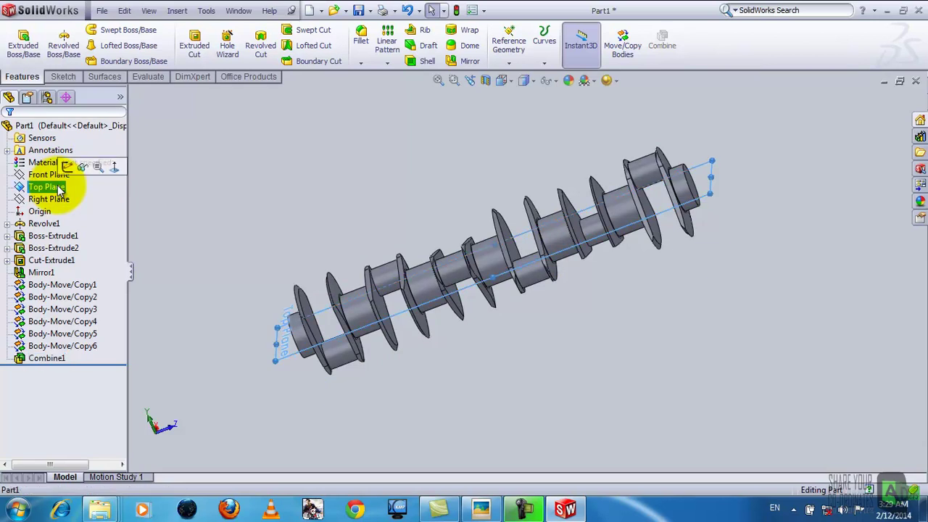
pyautogui.click(67, 166)
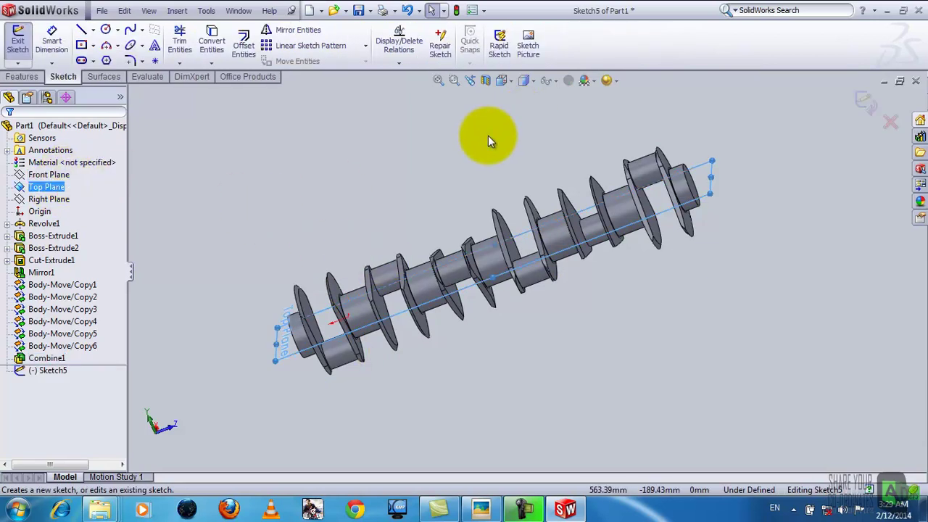
pyautogui.hotkey('ctrl', '8')
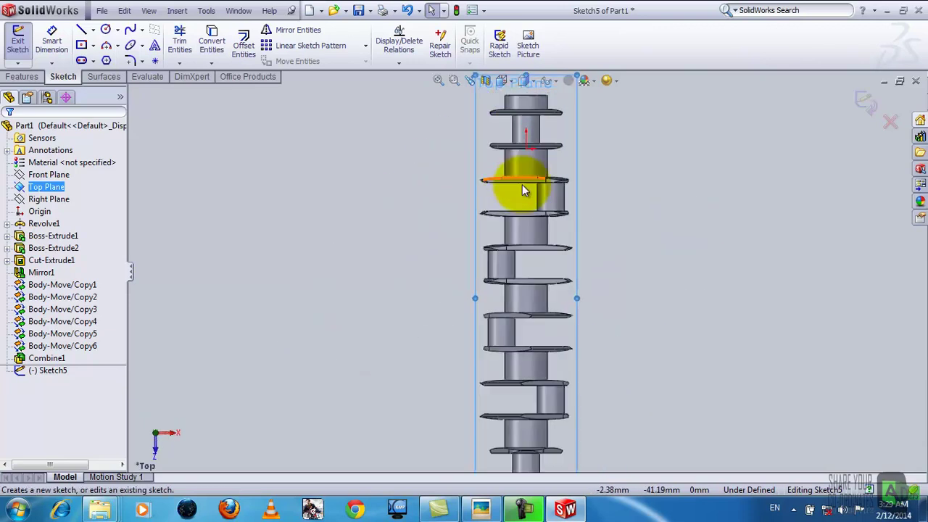
pyautogui.scroll(-5, 521, 258)
pyautogui.scroll(-2, 482, 275)
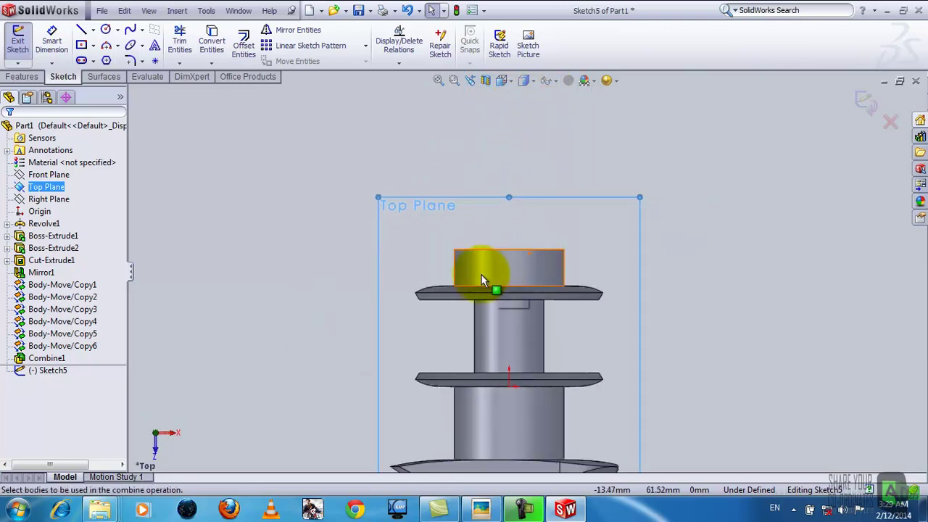
# Convert the end journal's 60 mm top edge into a sketch line
pyautogui.click(213, 50)
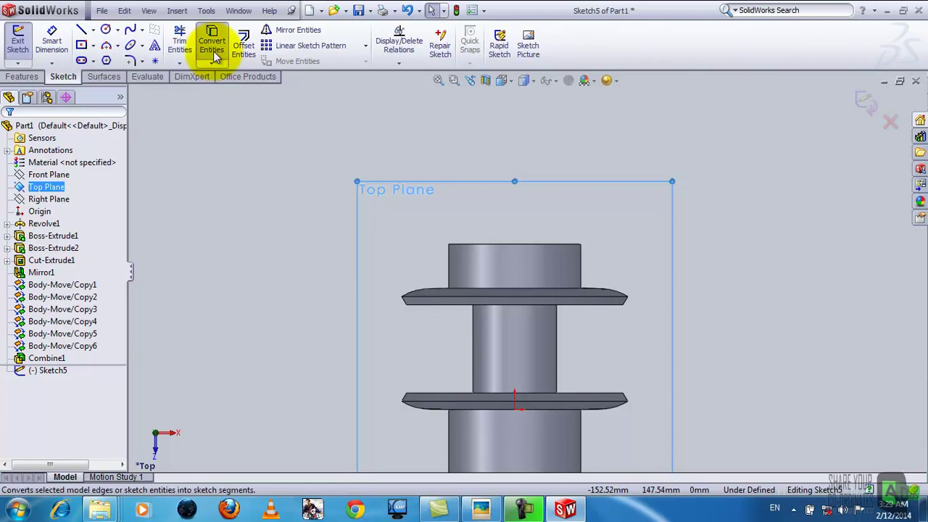
pyautogui.click(491, 246)
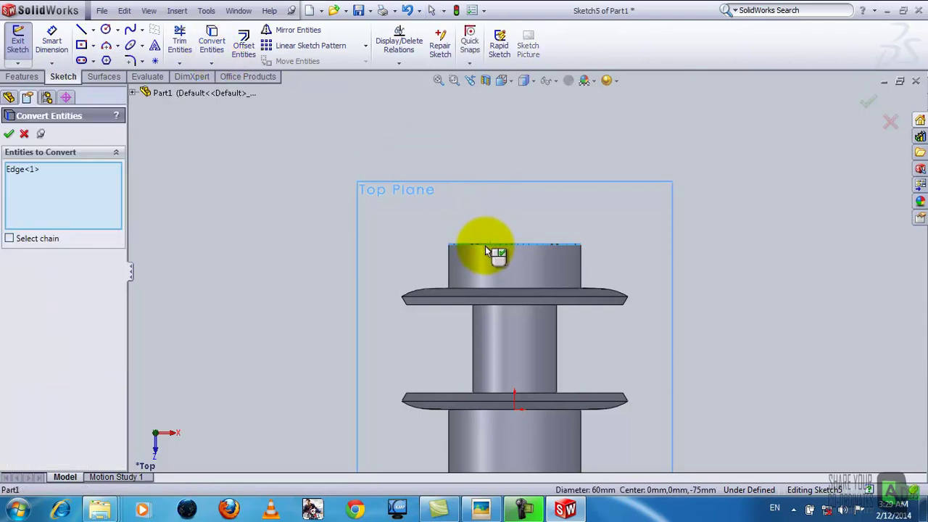
pyautogui.click(8, 133)
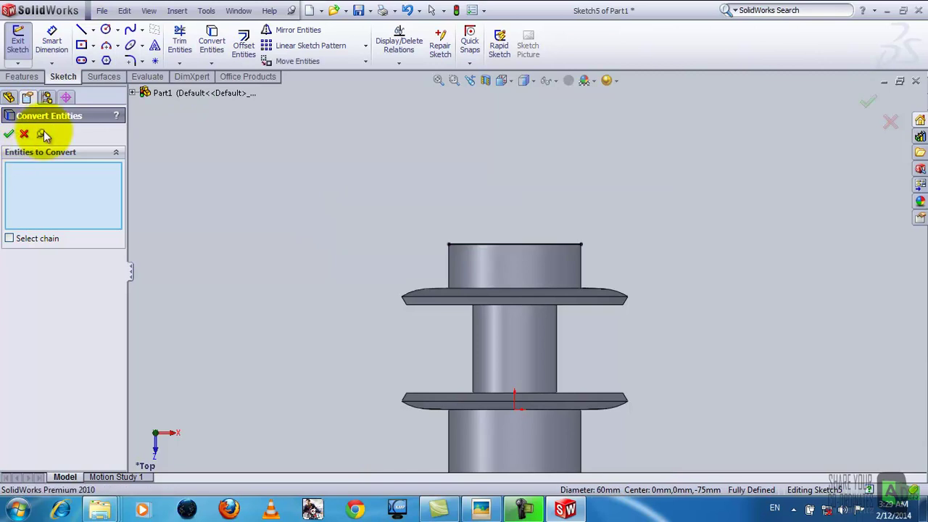
pyautogui.click(478, 508)
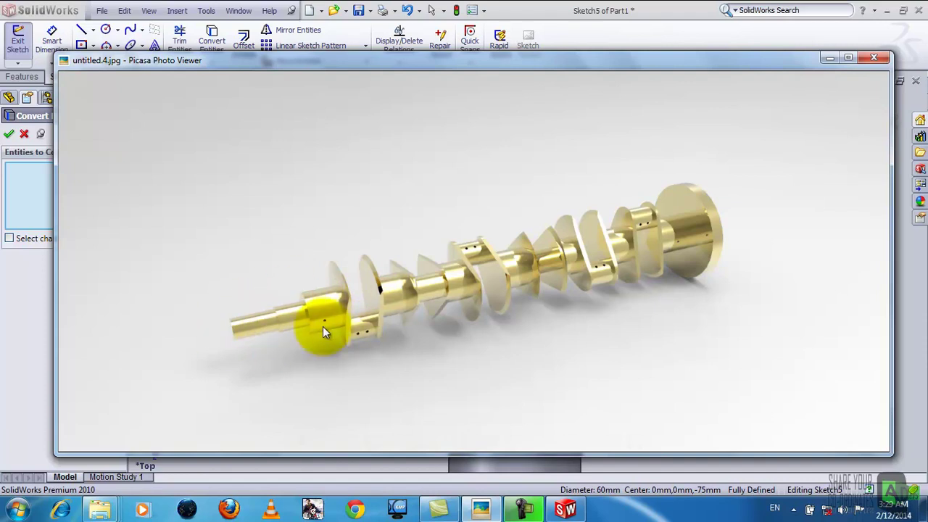
# View the gold crankshaft render full-screen in Picasa, zoomed close on its end throws, then exit
pyautogui.scroll(-1, 312, 329)
pyautogui.scroll(1, 302, 331)
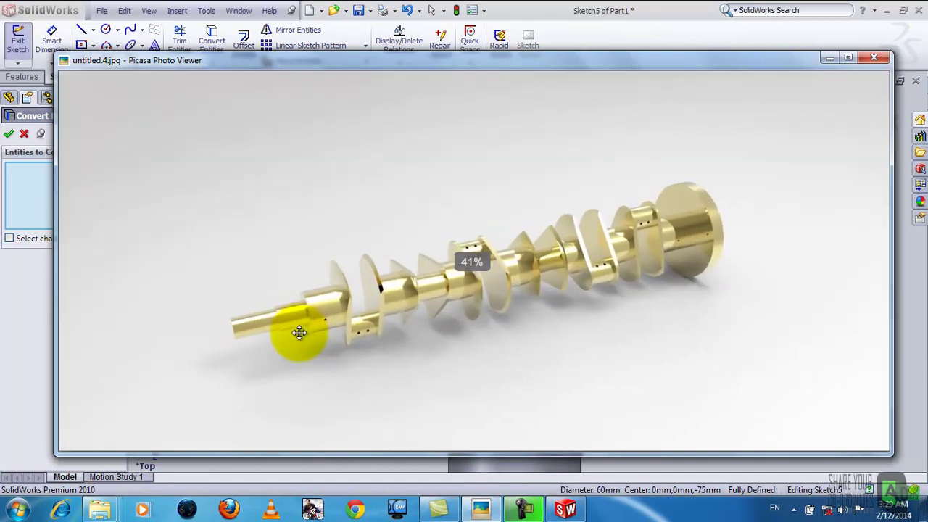
pyautogui.click(847, 57)
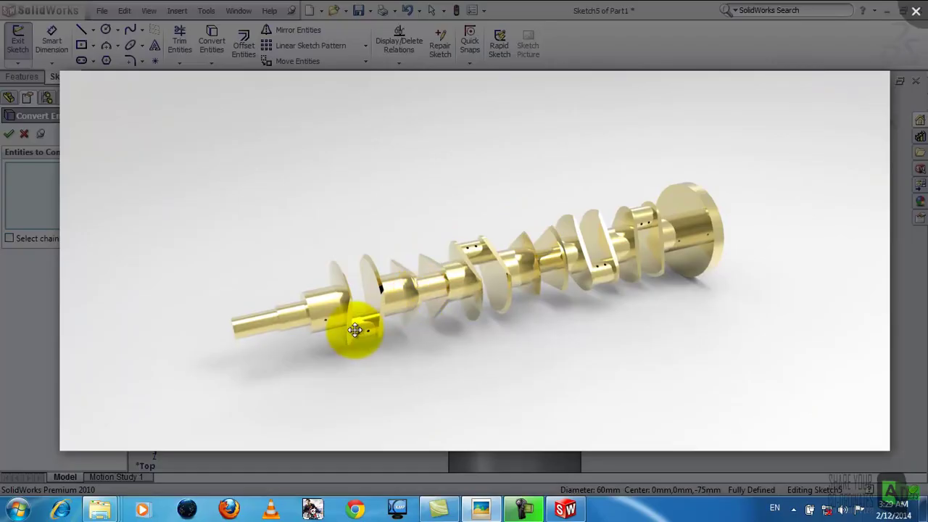
pyautogui.scroll(3, 297, 331)
pyautogui.scroll(2, 296, 327)
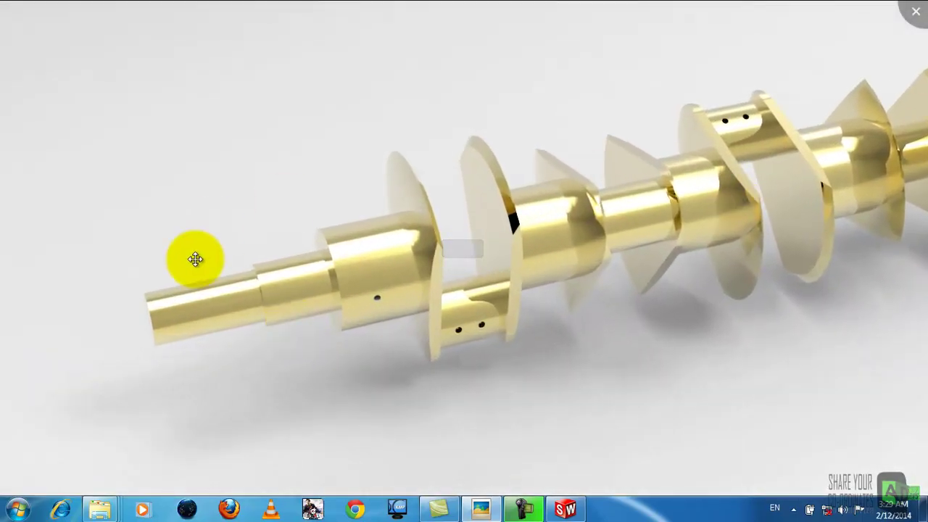
pyautogui.scroll(-3, 539, 452)
pyautogui.press('Escape')
# Confirm the edge conversion and draw a tall vertical line up from the journal top's midpoint
pyautogui.click(567, 510)
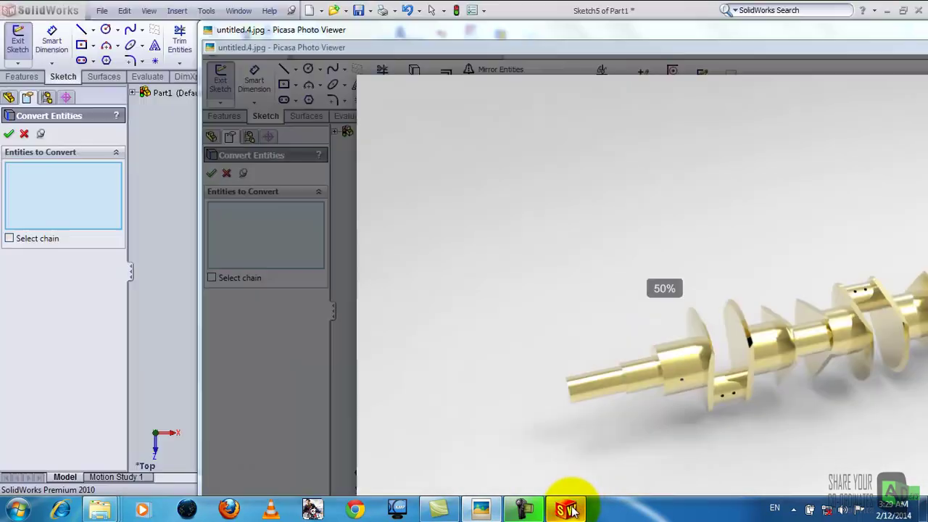
pyautogui.click(7, 135)
pyautogui.click(82, 30)
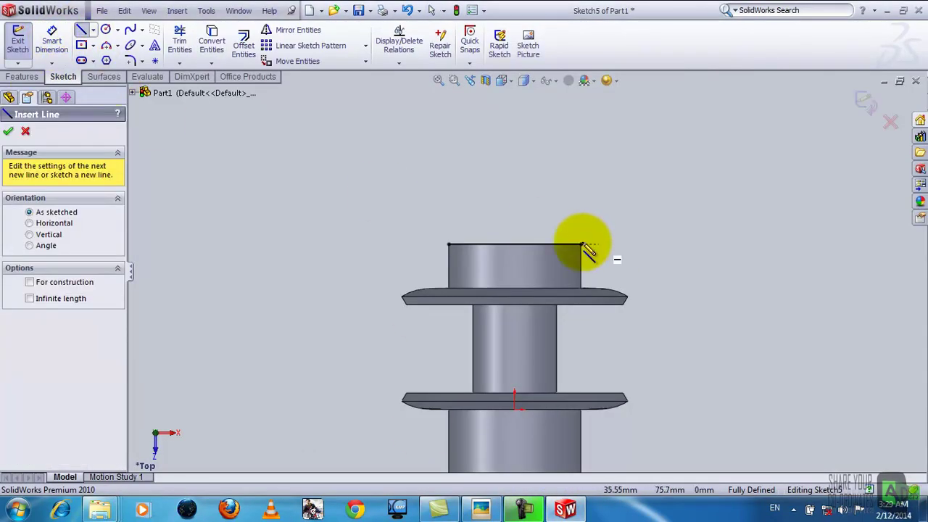
pyautogui.click(513, 244)
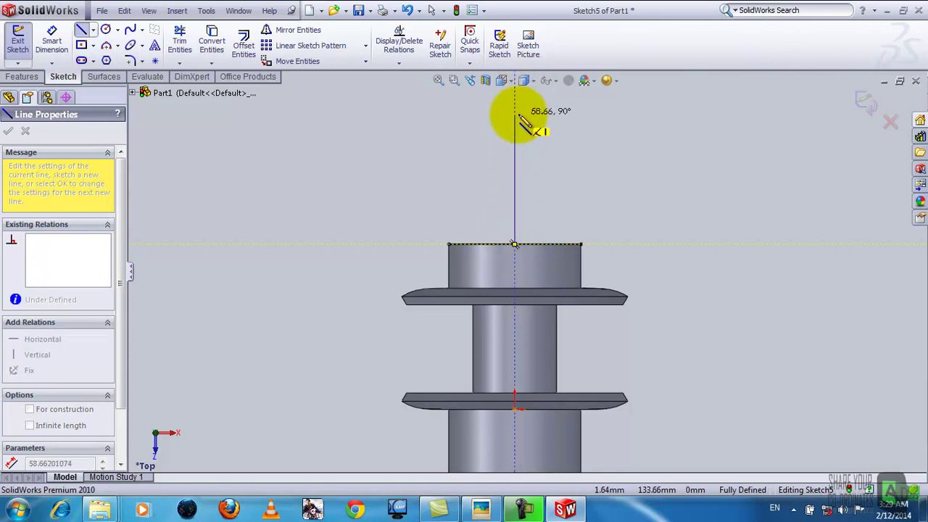
pyautogui.scroll(-2, 517, 117)
pyautogui.scroll(-1, 517, 122)
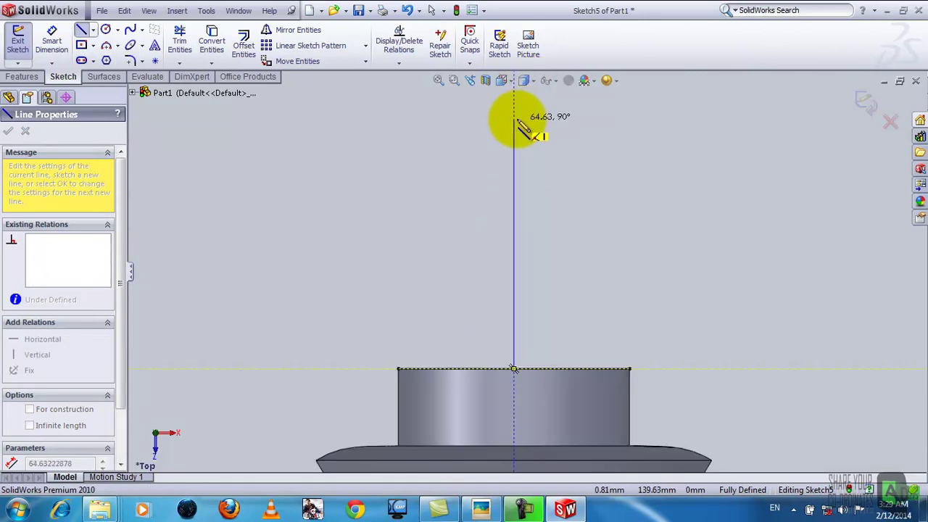
pyautogui.scroll(1, 516, 124)
pyautogui.click(517, 124)
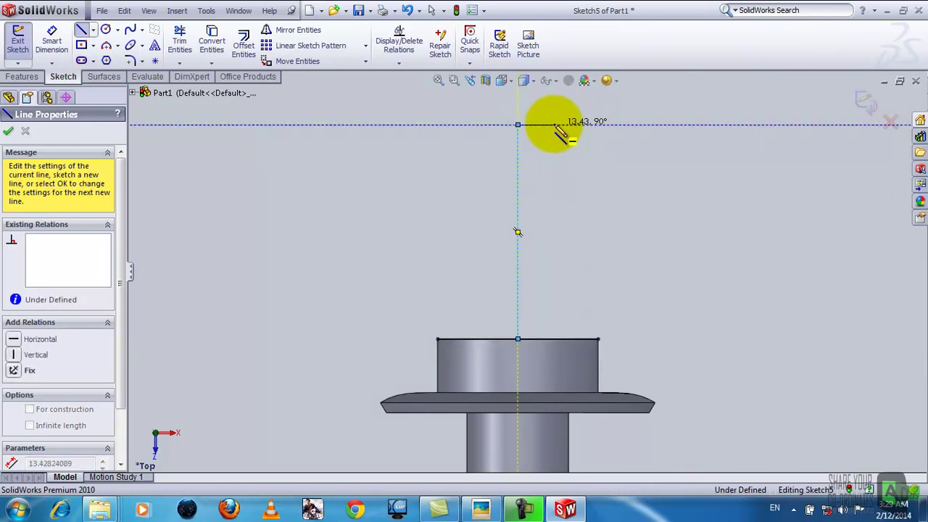
# Draw the stepped horizontal and vertical lines closing the outline back onto the journal top
pyautogui.click(554, 124)
pyautogui.click(569, 207)
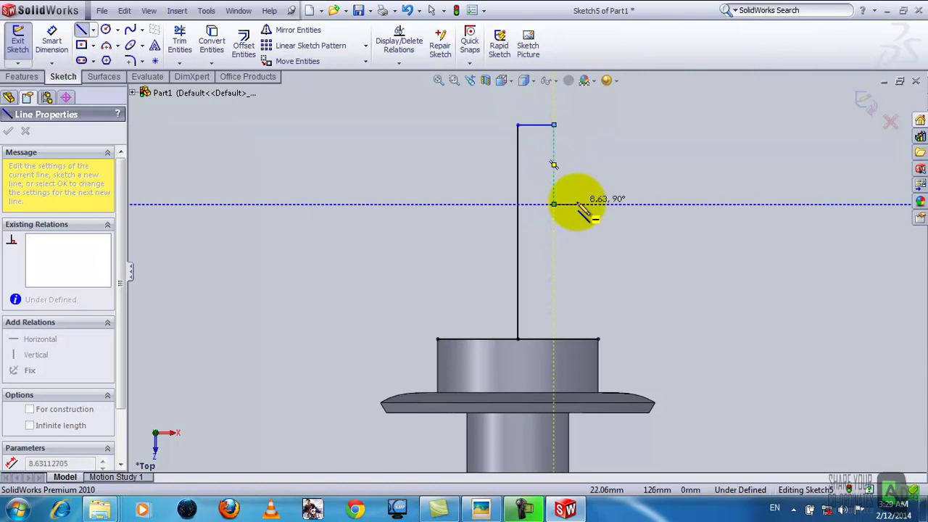
pyautogui.click(576, 204)
pyautogui.click(576, 256)
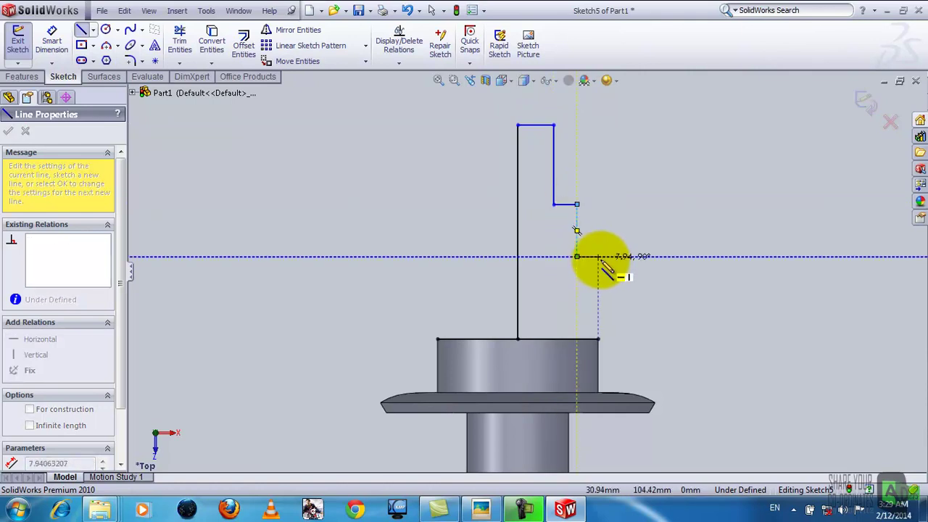
pyautogui.click(597, 255)
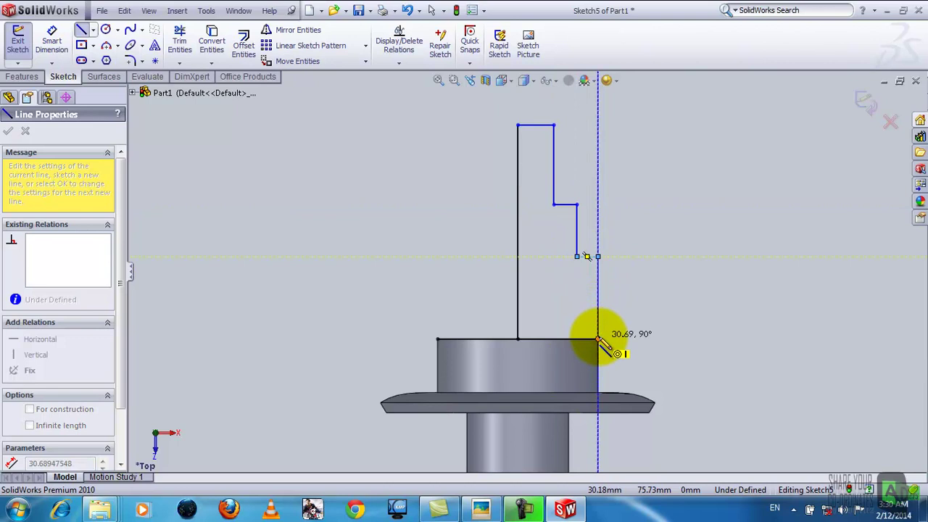
pyautogui.click(597, 338)
pyautogui.rightClick(625, 307)
pyautogui.click(650, 317)
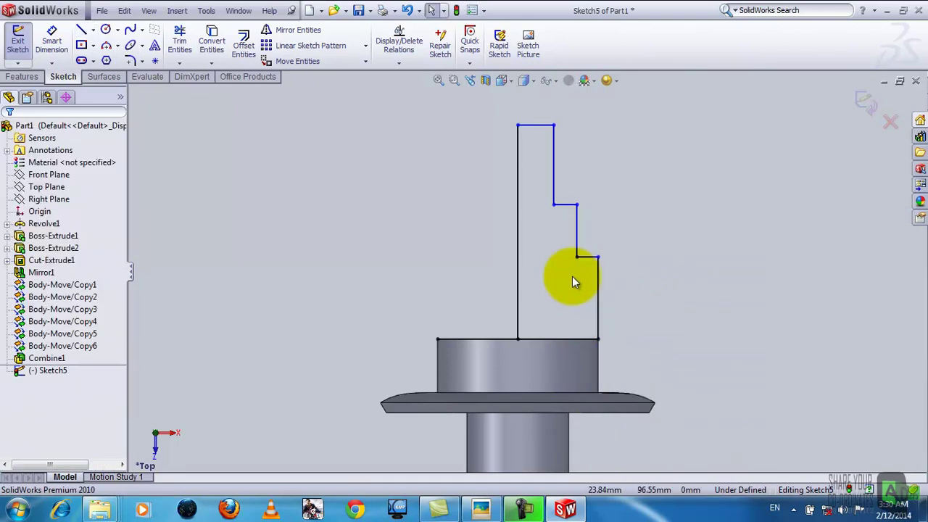
pyautogui.click(52, 41)
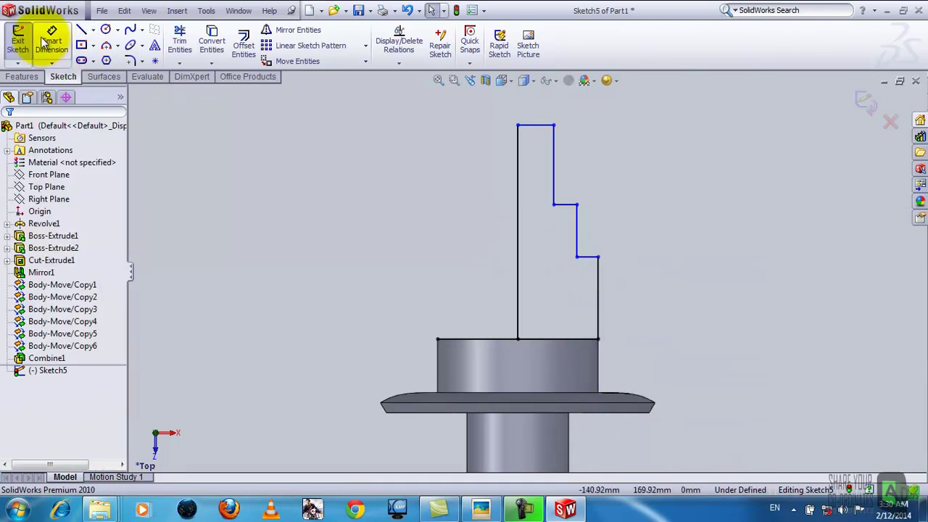
# Dimension the tall vertical line to 127.5 mm and the top step width to 15 mm
pyautogui.click(517, 257)
pyautogui.click(404, 259)
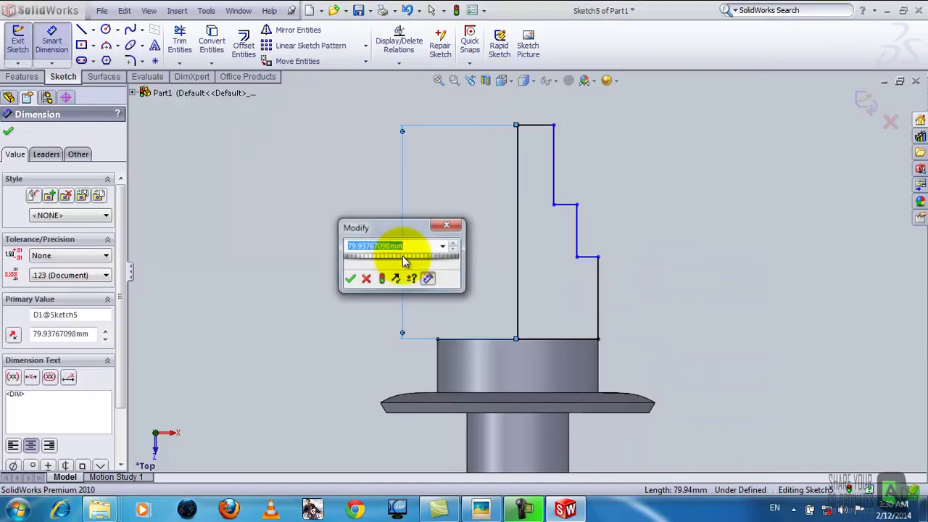
pyautogui.write('127.')
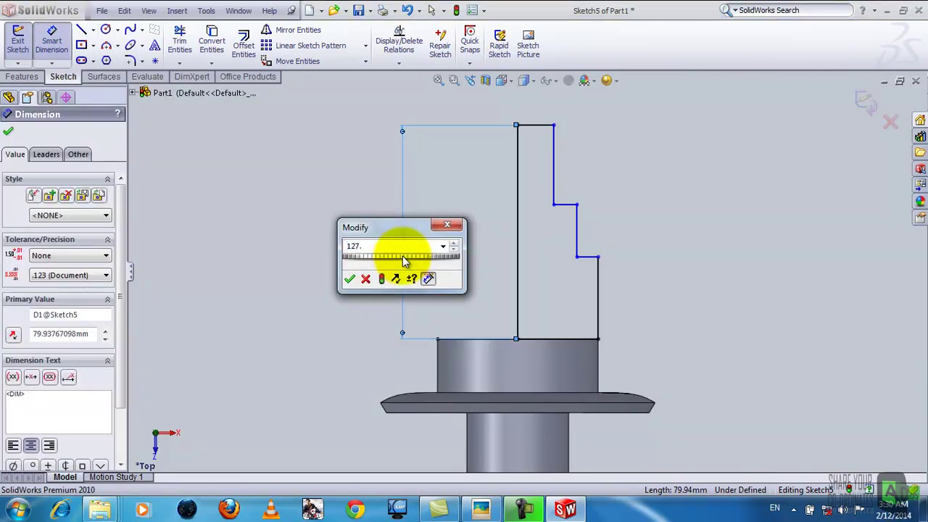
pyautogui.write('5')
pyautogui.press('Return')
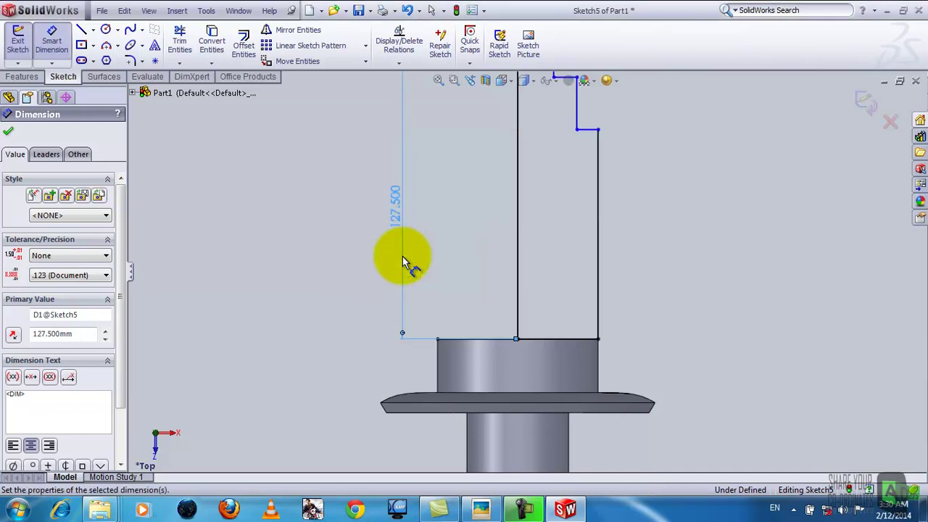
pyautogui.scroll(2, 721, 259)
pyautogui.scroll(3, 682, 225)
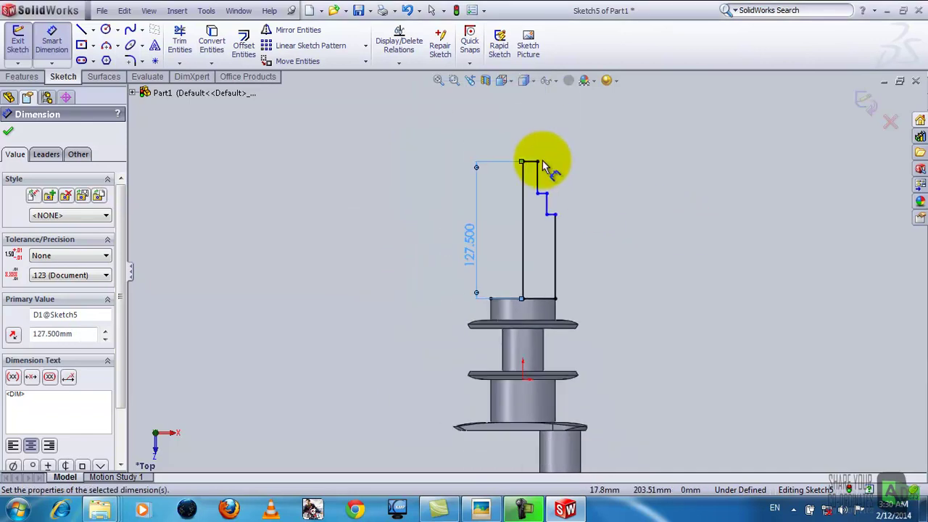
pyautogui.click(533, 162)
pyautogui.click(544, 122)
pyautogui.write('15')
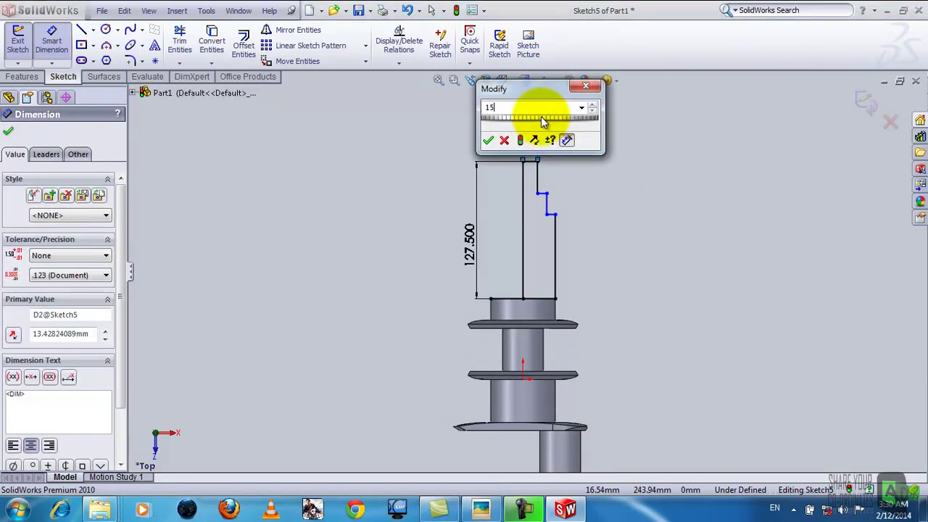
pyautogui.press('Return')
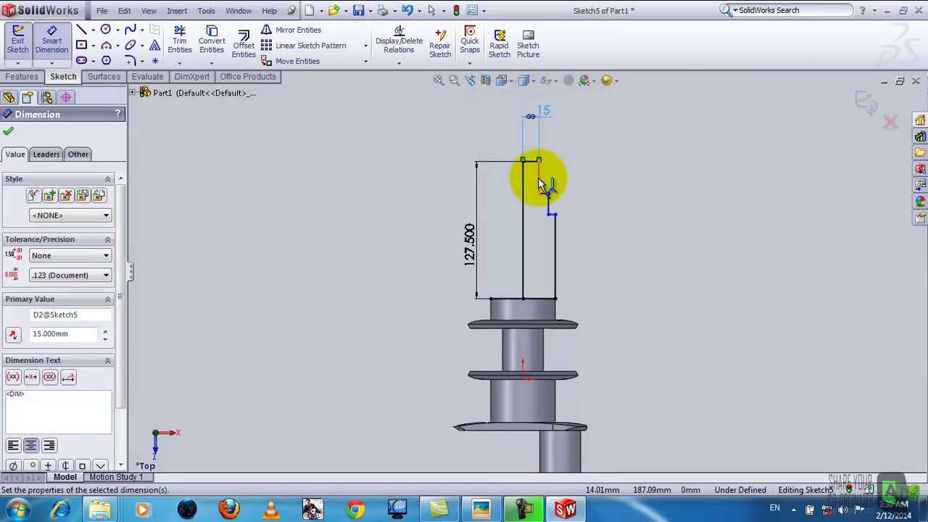
# Add 60 mm, 3 mm and 27.5 mm dimensions, fully defining Sketch5
pyautogui.click(540, 178)
pyautogui.click(580, 182)
pyautogui.write('60')
pyautogui.press('Return')
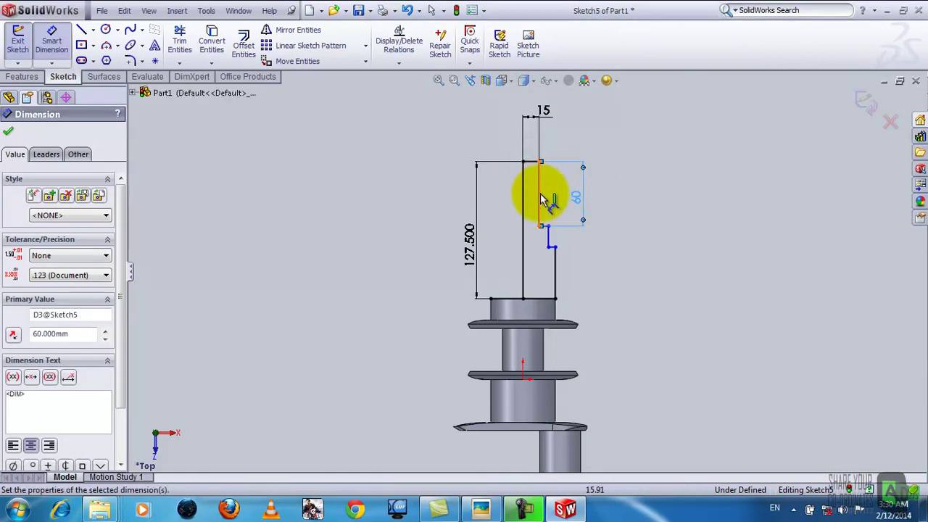
pyautogui.scroll(-3, 544, 228)
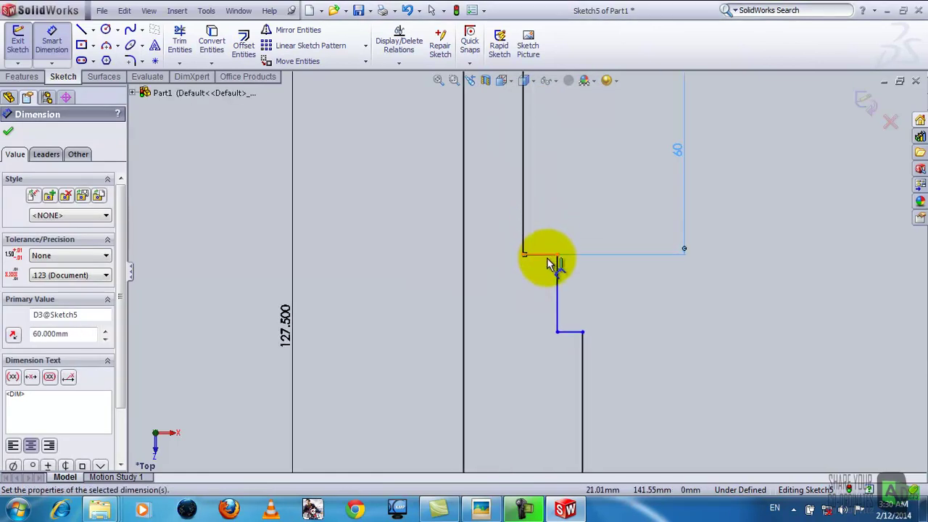
pyautogui.click(541, 255)
pyautogui.click(538, 283)
pyautogui.write('3')
pyautogui.press('Return')
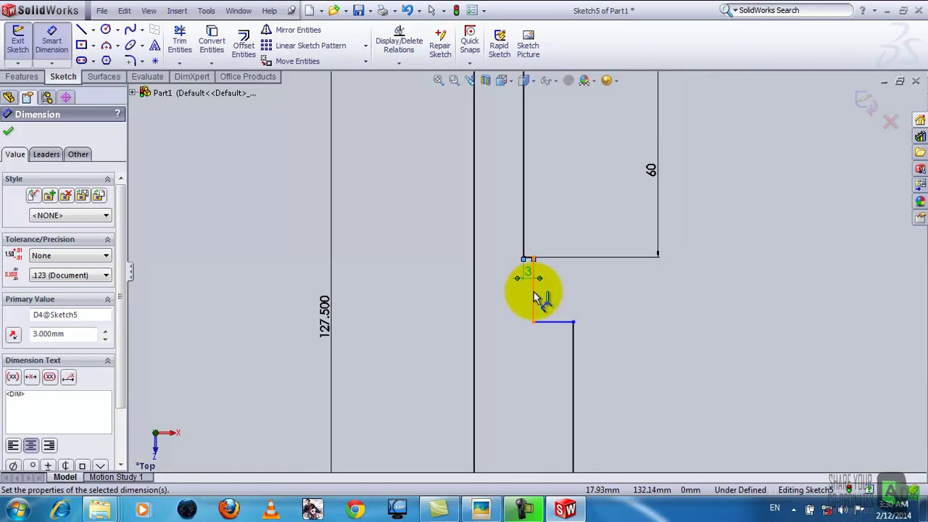
pyautogui.scroll(3, 536, 294)
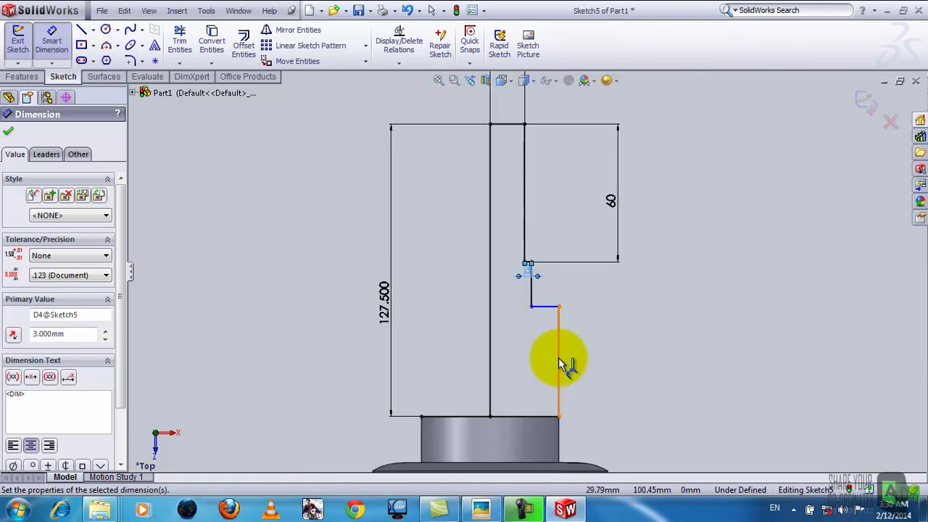
pyautogui.click(559, 362)
pyautogui.click(604, 356)
pyautogui.write('27.5')
pyautogui.press('Return')
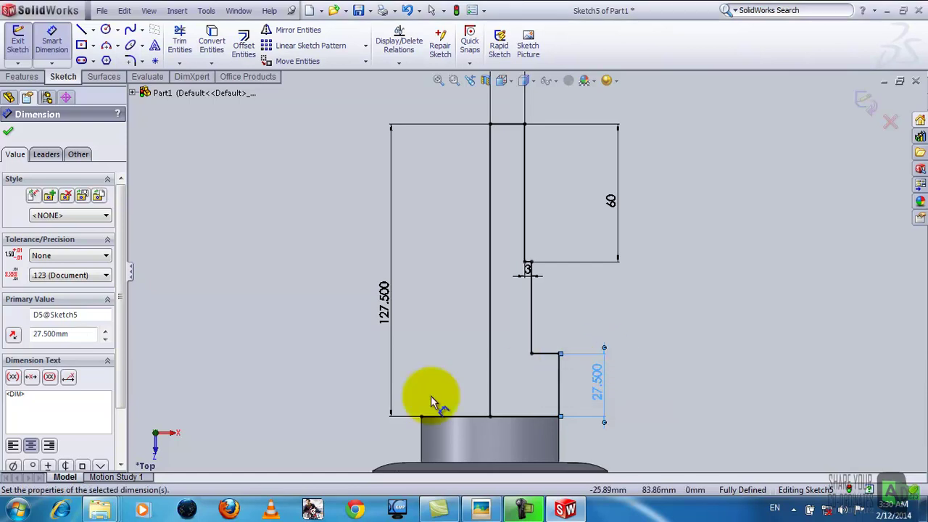
pyautogui.press('z')
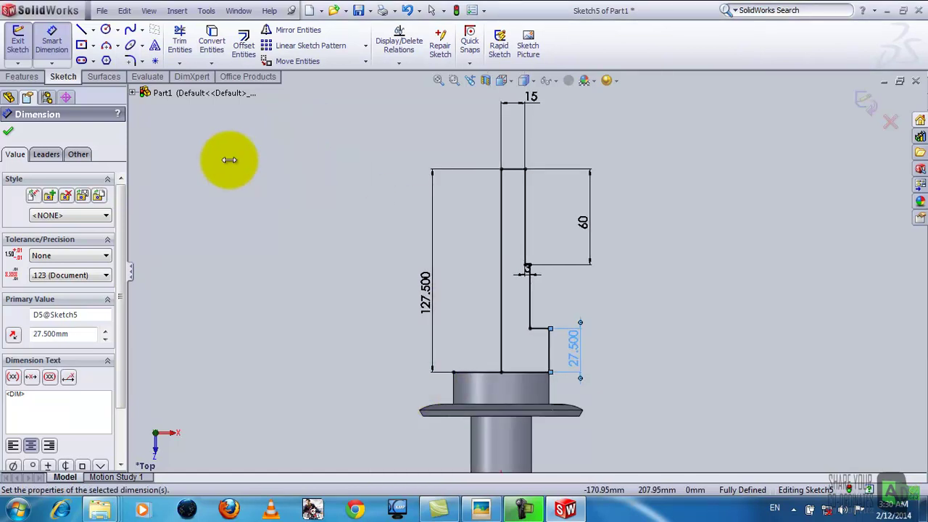
pyautogui.click(8, 131)
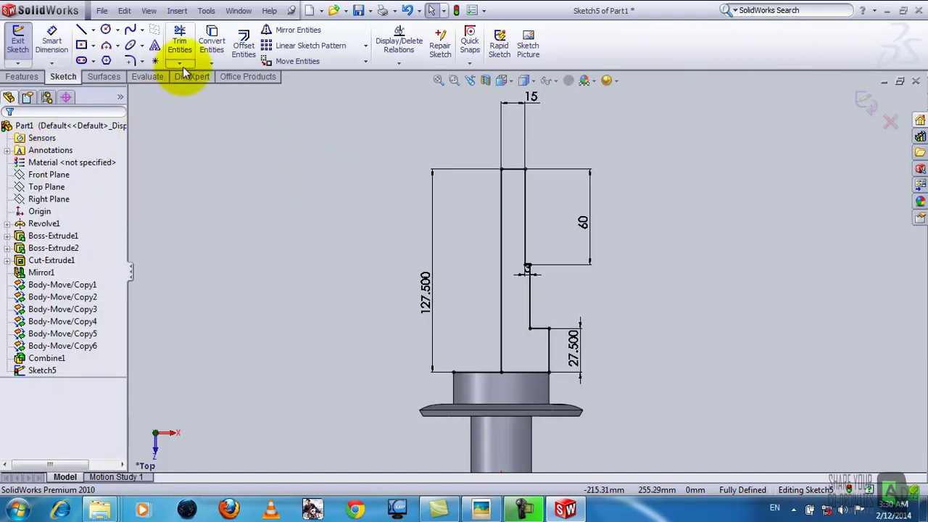
pyautogui.click(180, 40)
pyautogui.moveTo(474, 383); pyautogui.dragTo(475, 335)
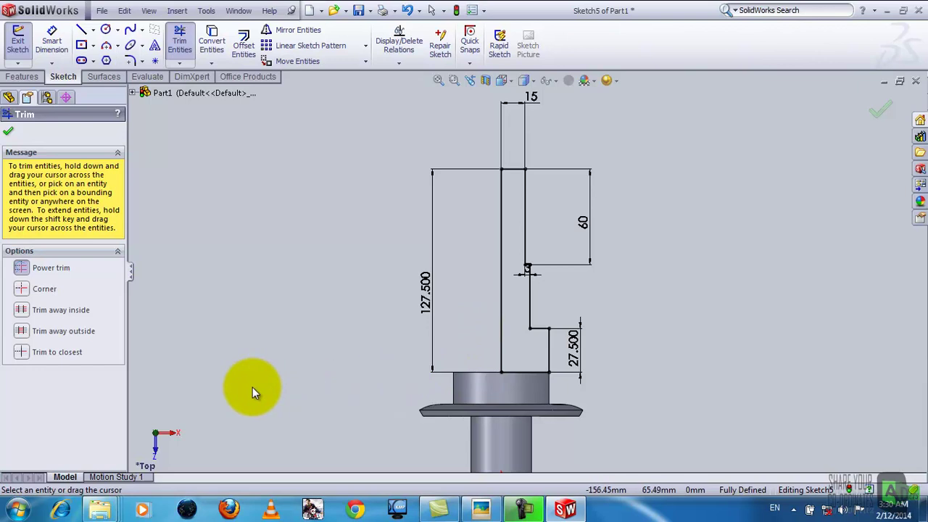
pyautogui.click(8, 132)
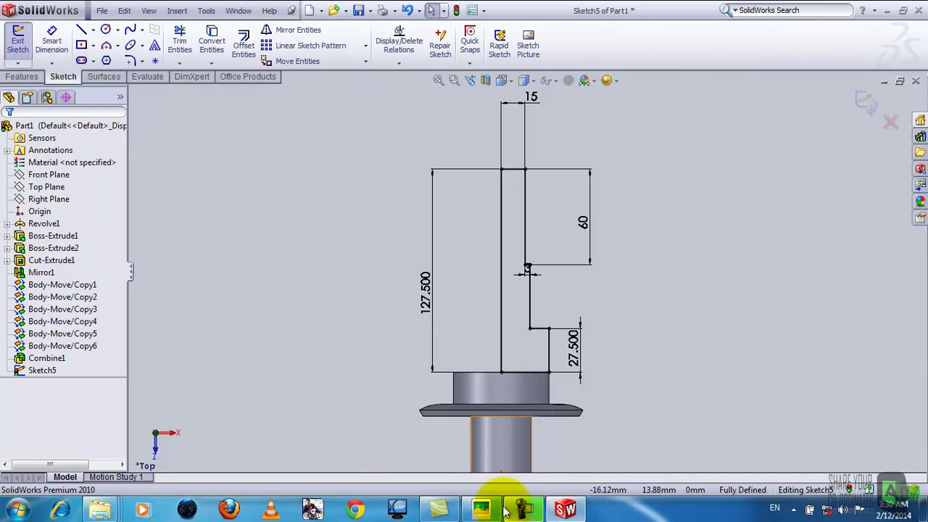
pyautogui.click(475, 507)
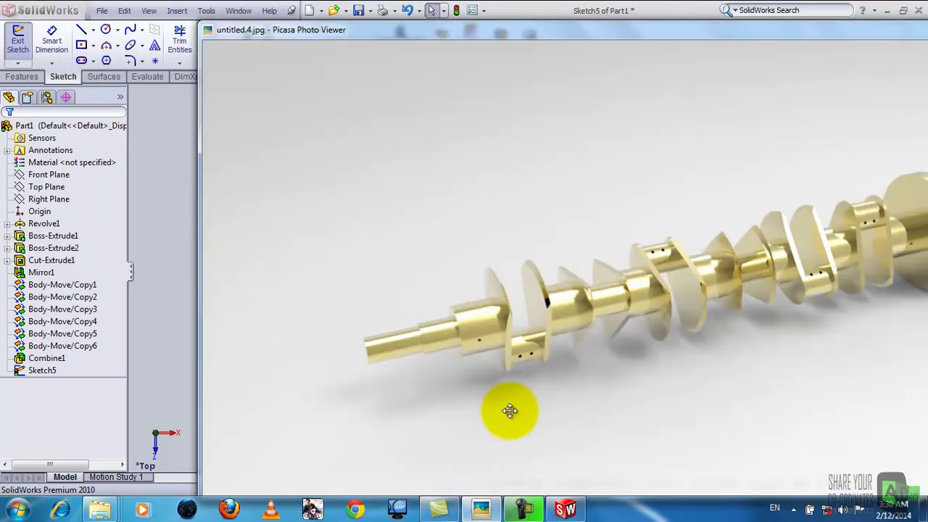
pyautogui.click(482, 509)
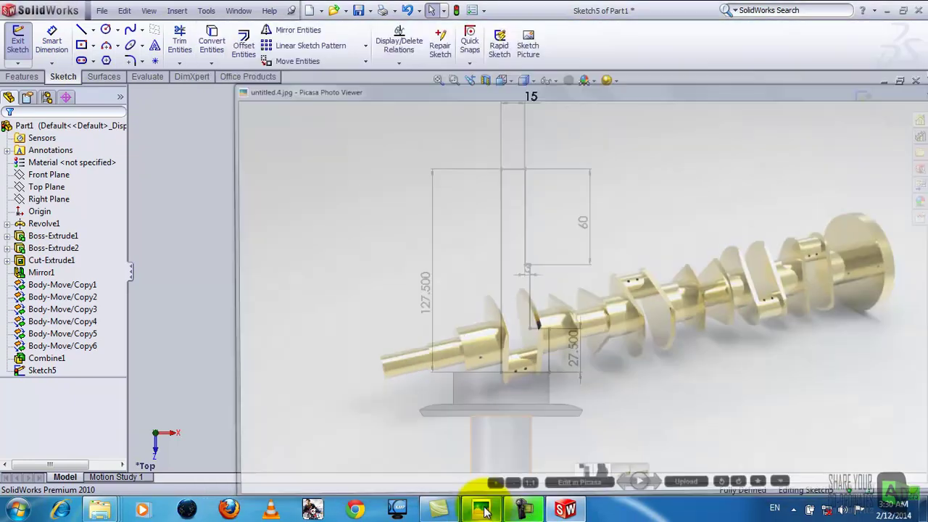
# Revolve Sketch5 about its vertical line (Line3), creating the Revolve2 stepped shaft end
pyautogui.click(11, 42)
pyautogui.click(63, 46)
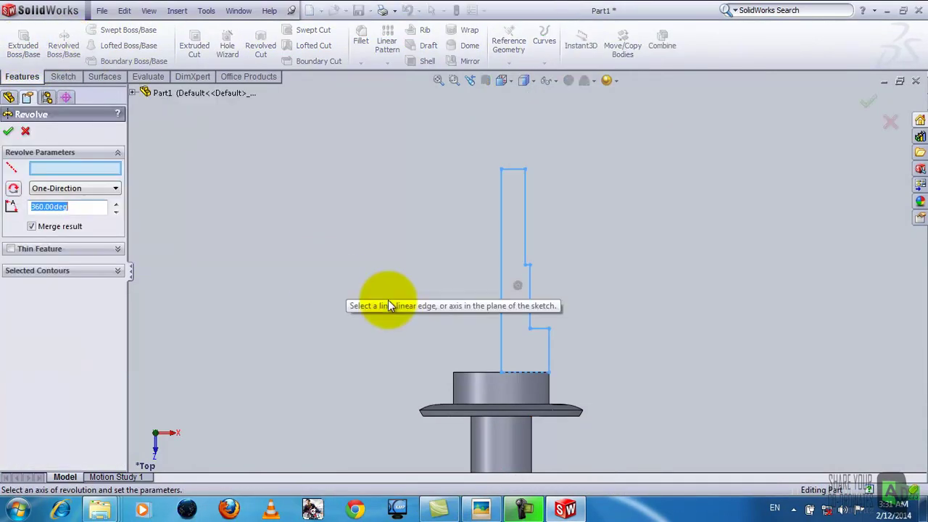
pyautogui.click(502, 359)
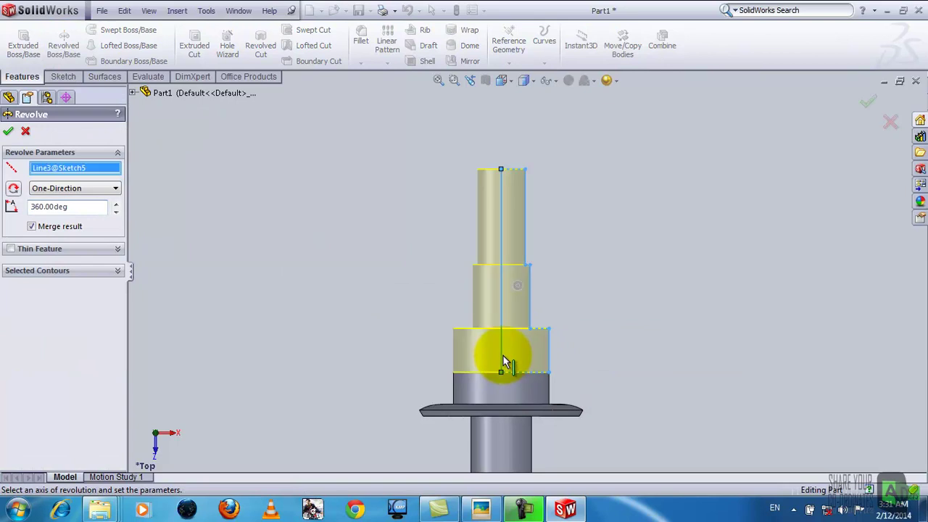
pyautogui.moveTo(675, 352); pyautogui.dragTo(647, 365, button='middle')
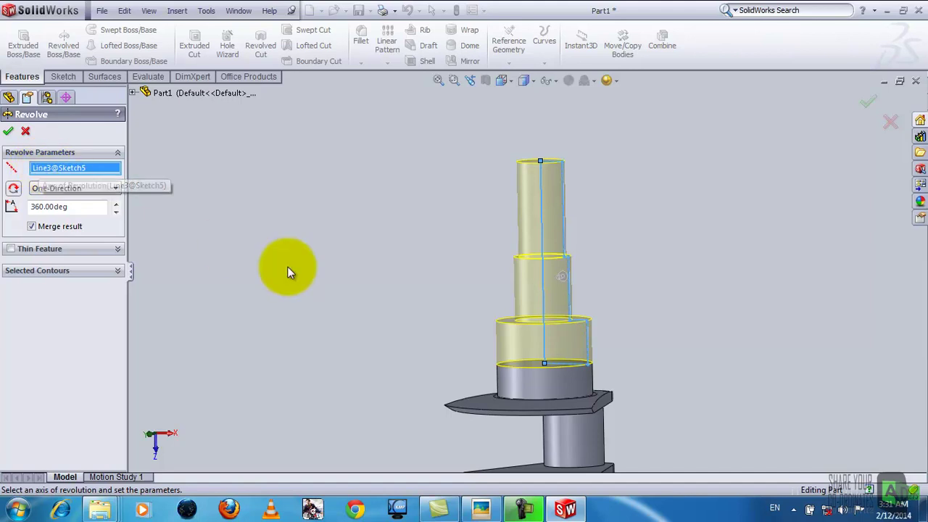
pyautogui.moveTo(751, 221)
pyautogui.mouseDown(button='middle')
pyautogui.moveTo(648, 311)
pyautogui.moveTo(624, 345)
pyautogui.moveTo(553, 319)
pyautogui.mouseUp(button='middle')
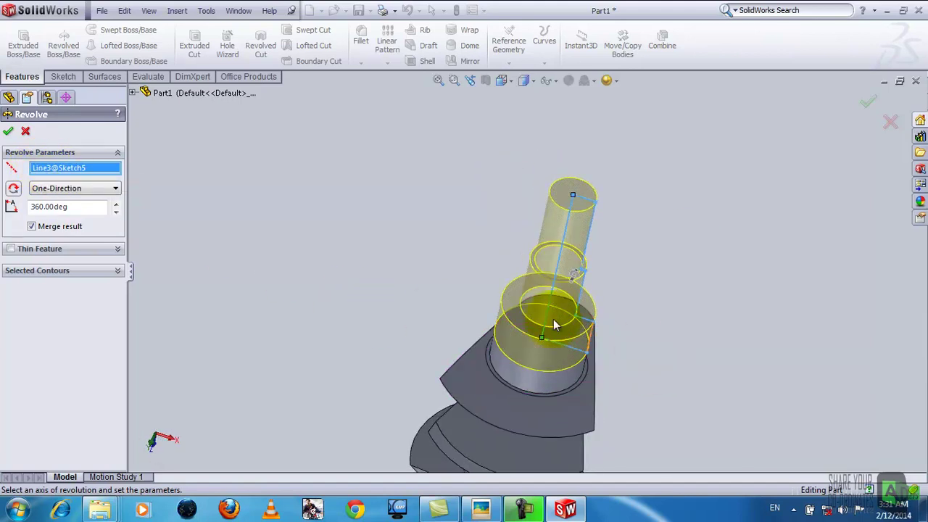
pyautogui.click(8, 131)
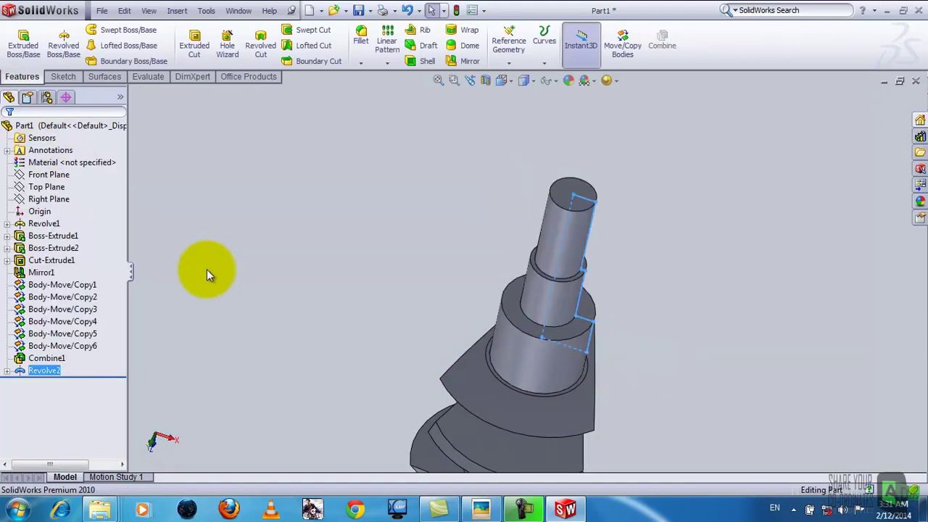
pyautogui.click(211, 268)
pyautogui.moveTo(288, 279); pyautogui.dragTo(793, 375, button='middle')
pyautogui.scroll(-3, 724, 370)
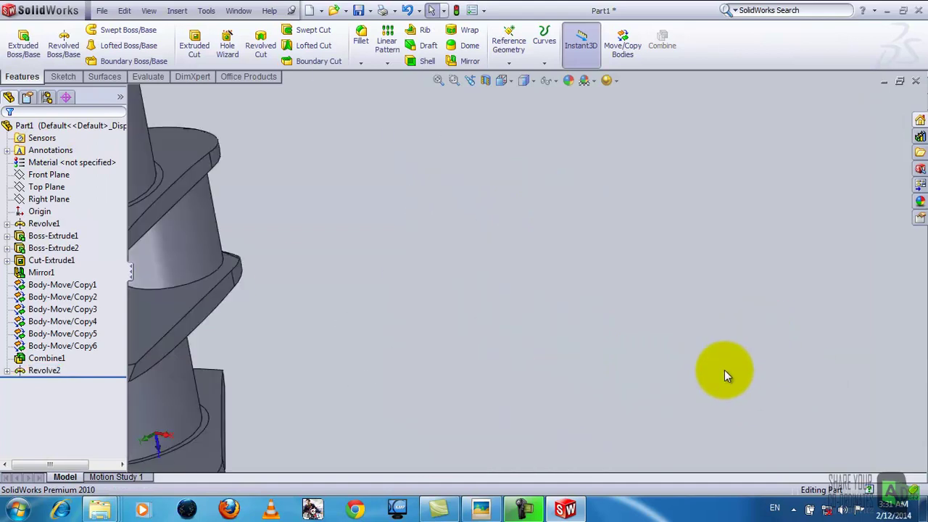
pyautogui.scroll(3, 590, 378)
pyautogui.scroll(2, 582, 389)
pyautogui.moveTo(583, 389)
pyautogui.mouseDown(button='middle')
pyautogui.moveTo(368, 371)
pyautogui.moveTo(620, 411)
pyautogui.moveTo(544, 398)
pyautogui.moveTo(499, 425)
pyautogui.moveTo(497, 290)
pyautogui.mouseUp(button='middle')
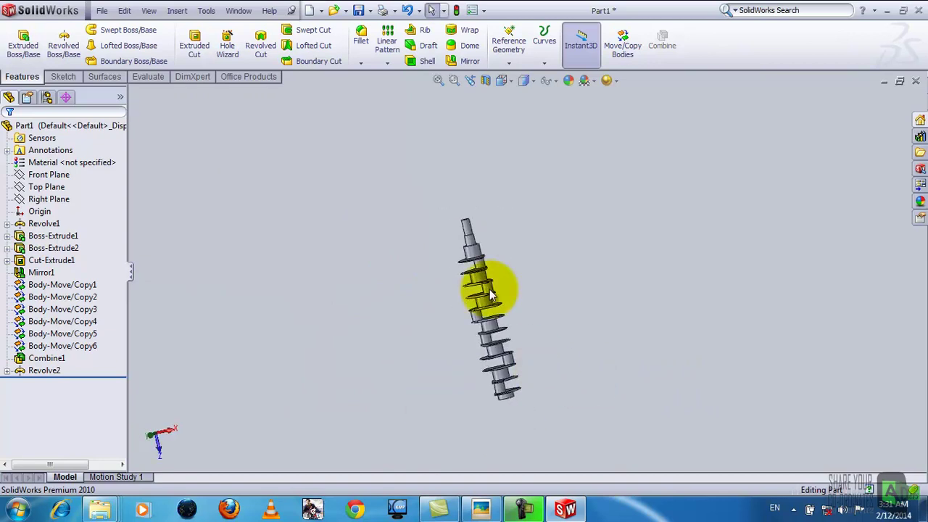
pyautogui.moveTo(472, 204)
pyautogui.mouseDown(button='middle')
pyautogui.moveTo(389, 193)
pyautogui.moveTo(531, 366)
pyautogui.mouseUp(button='middle')
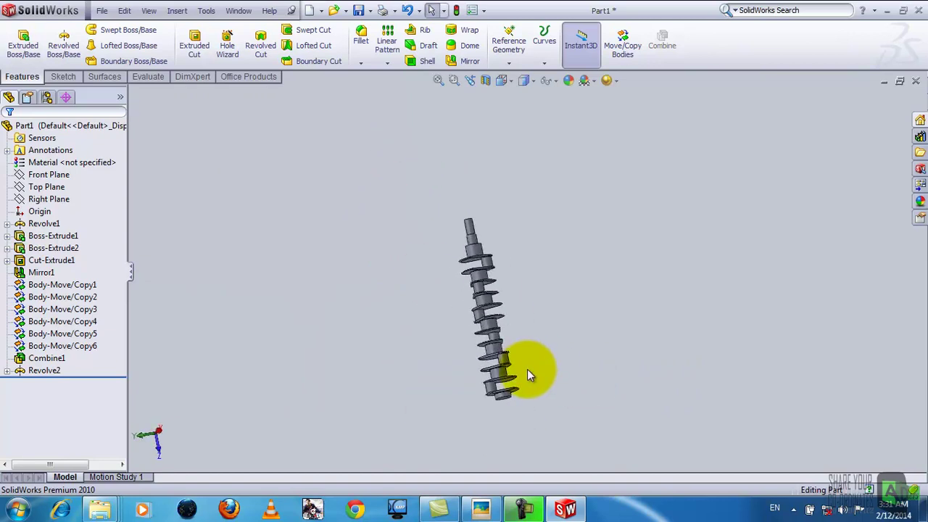
pyautogui.click(487, 509)
pyautogui.scroll(2, 621, 321)
pyautogui.scroll(1, 683, 238)
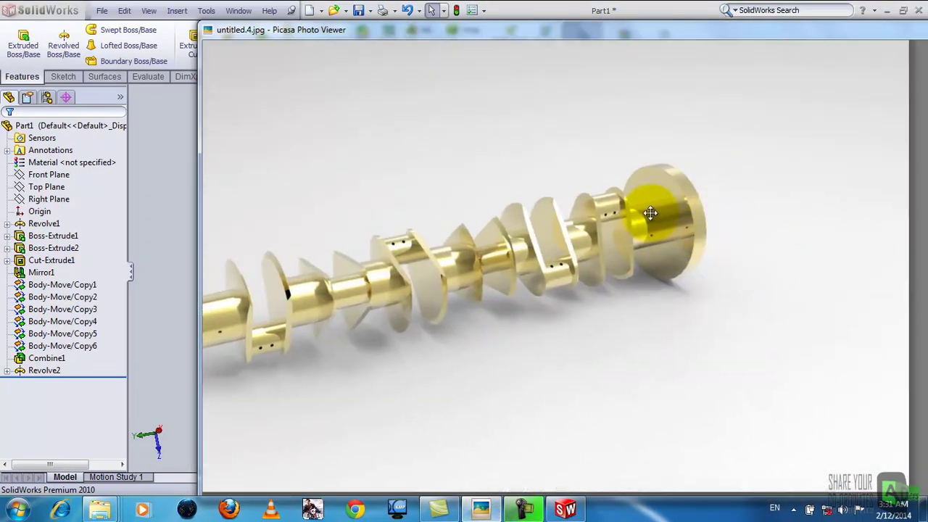
pyautogui.scroll(-3, 551, 406)
pyautogui.click(566, 509)
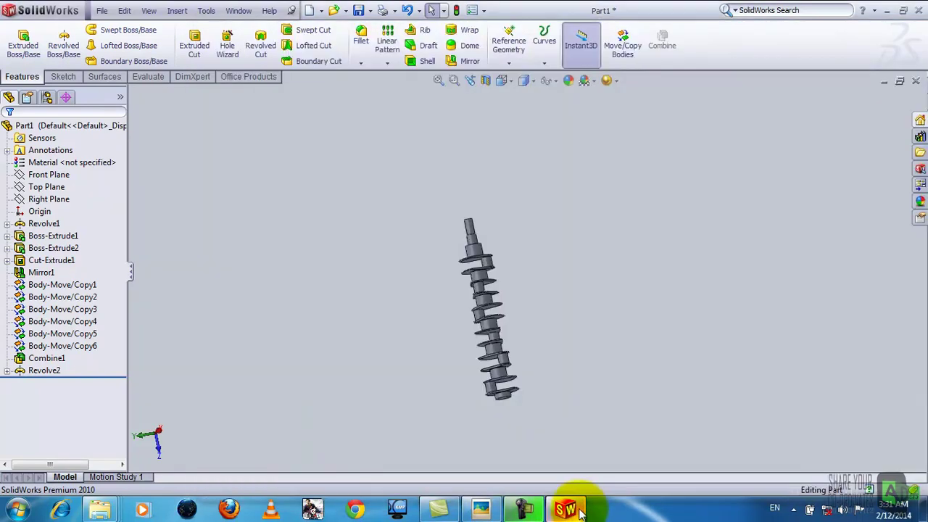
# Start Sketch6 on the Top Plane and zoom to the opposite shaft end
pyautogui.rightClick(46, 183)
pyautogui.click(58, 164)
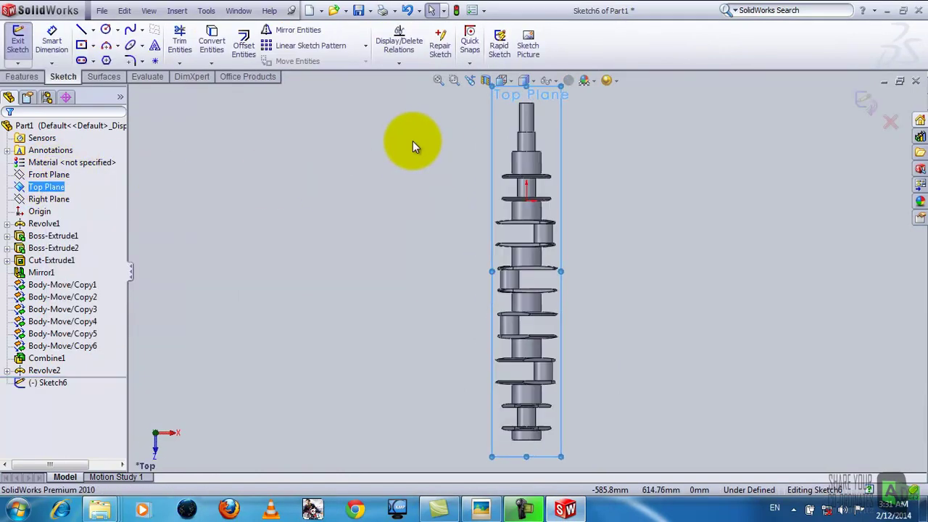
pyautogui.scroll(-3, 500, 439)
pyautogui.scroll(-2, 506, 446)
pyautogui.scroll(-2, 587, 420)
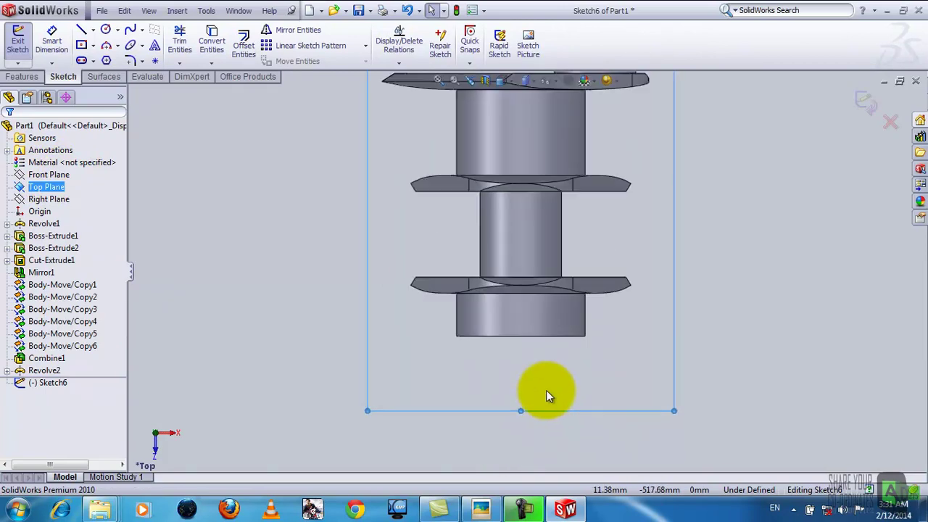
pyautogui.scroll(-2, 547, 394)
# Convert the end cylinder's 60 mm bottom edge into a sketch line
pyautogui.click(212, 40)
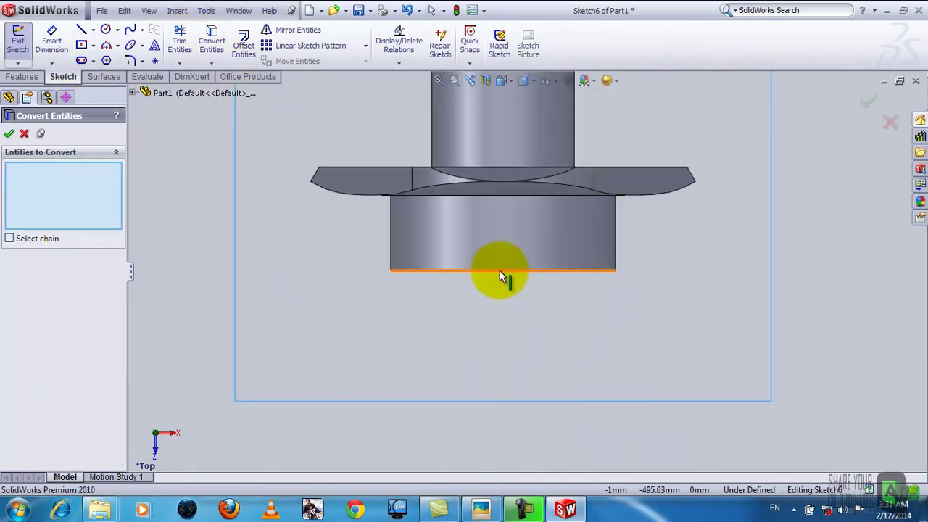
pyautogui.click(500, 269)
pyautogui.click(9, 134)
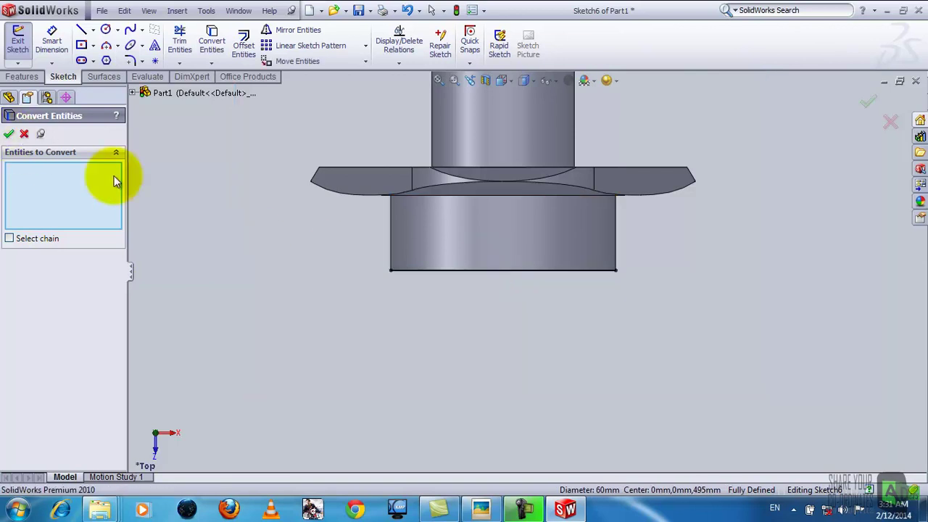
# Draw vertical, horizontal and downward lines from the edge's right end, finishing with an angled tail
pyautogui.click(81, 29)
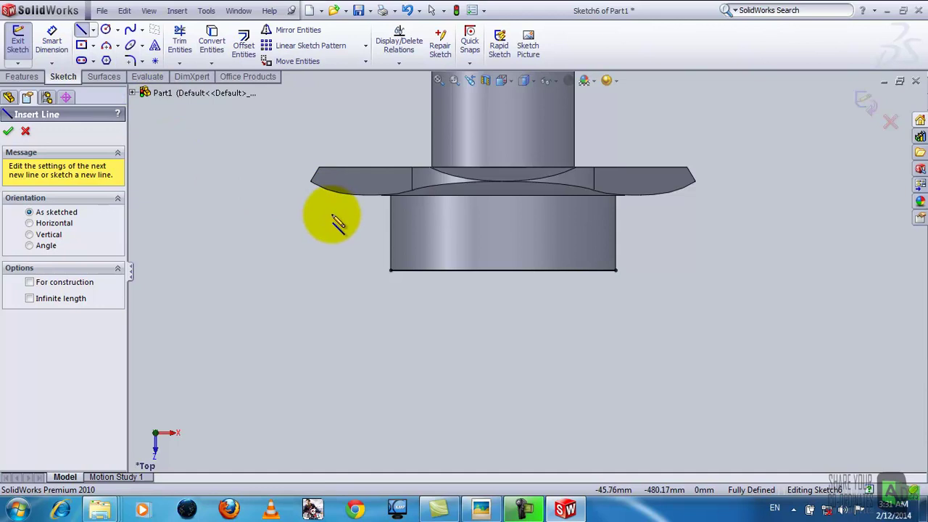
pyautogui.click(615, 270)
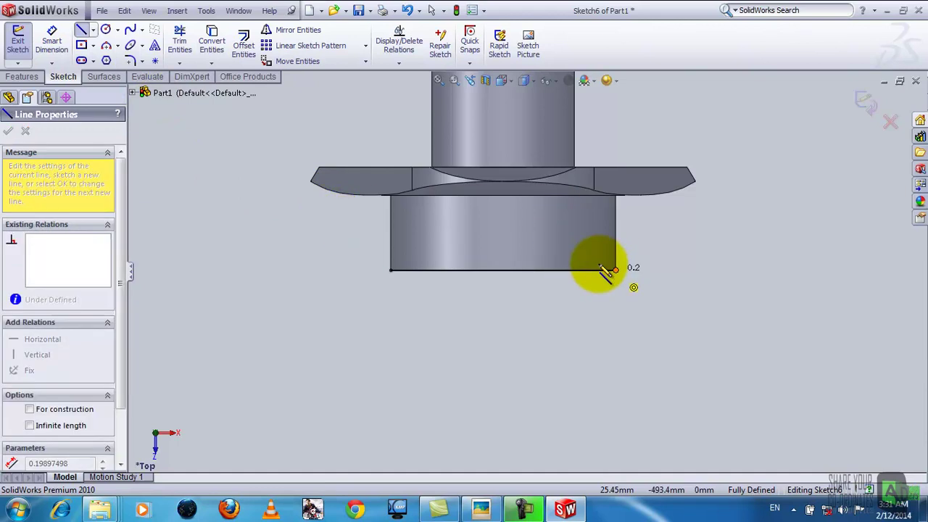
pyautogui.click(615, 338)
pyautogui.click(722, 338)
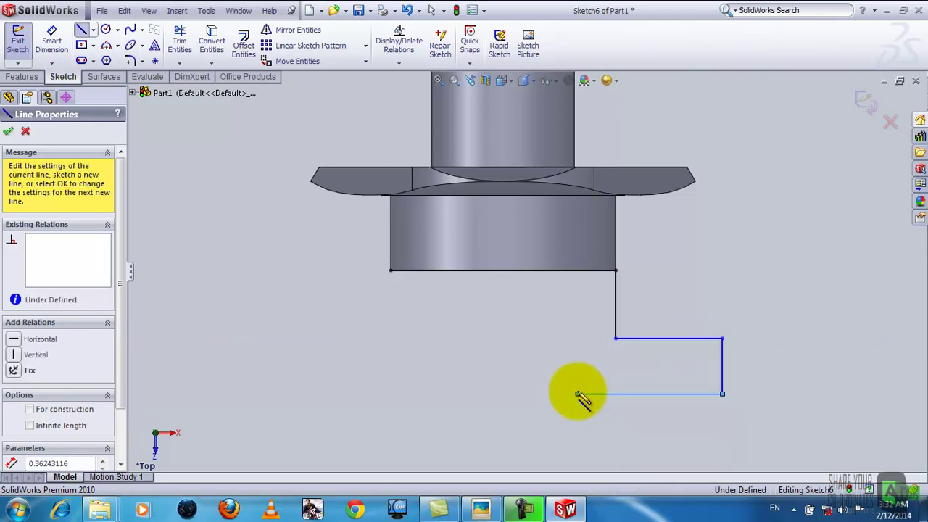
pyautogui.click(577, 394)
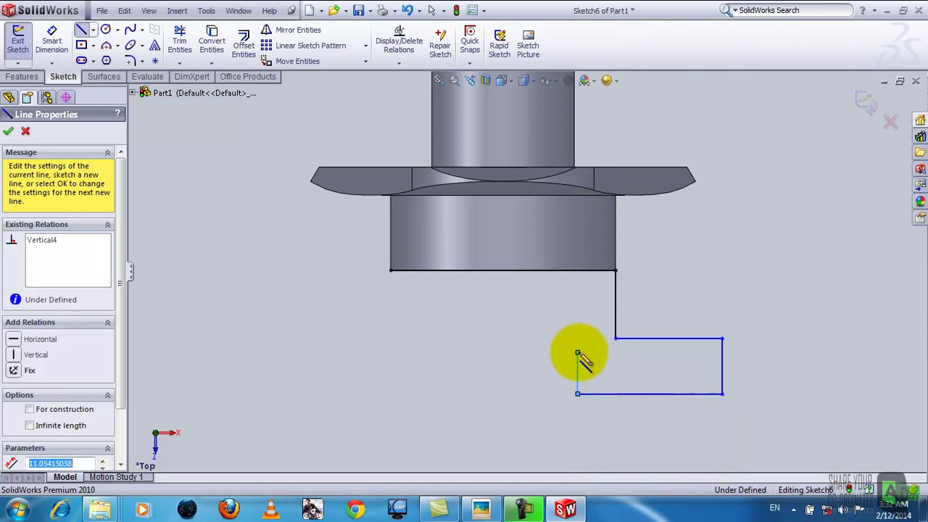
pyautogui.click(578, 352)
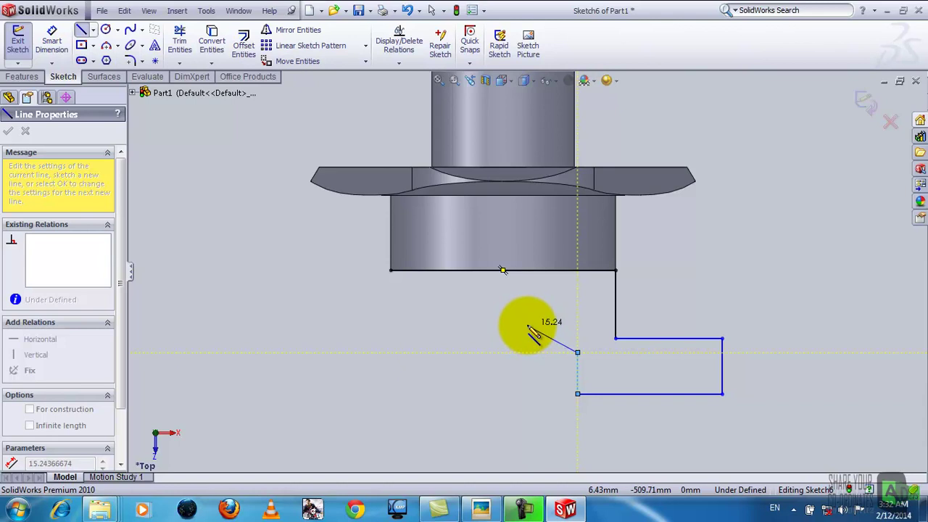
pyautogui.click(527, 325)
pyautogui.rightClick(527, 325)
pyautogui.click(549, 295)
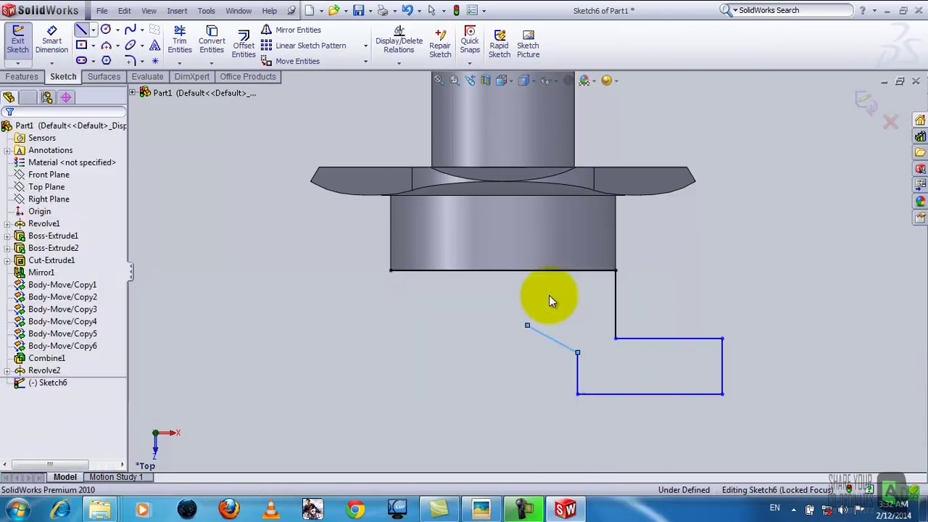
pyautogui.click(51, 38)
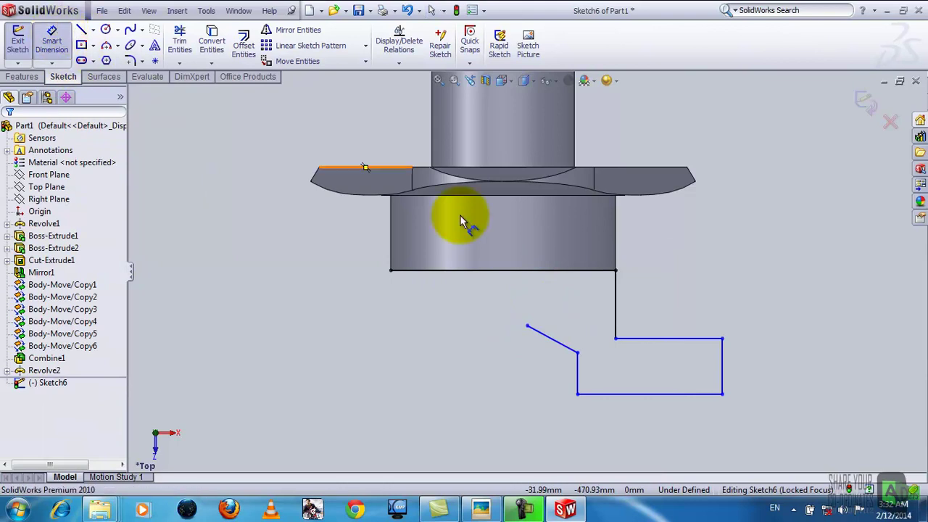
# Dimension the first vertical drop to 46 mm and the upper horizontal run to 50 mm
pyautogui.click(617, 308)
pyautogui.click(705, 299)
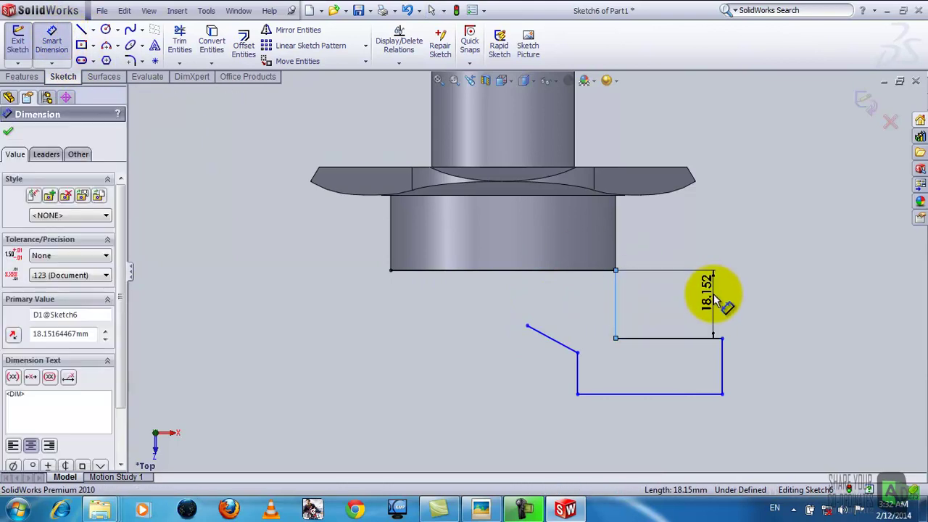
pyautogui.write('46')
pyautogui.press('Return')
pyautogui.scroll(-3, 617, 337)
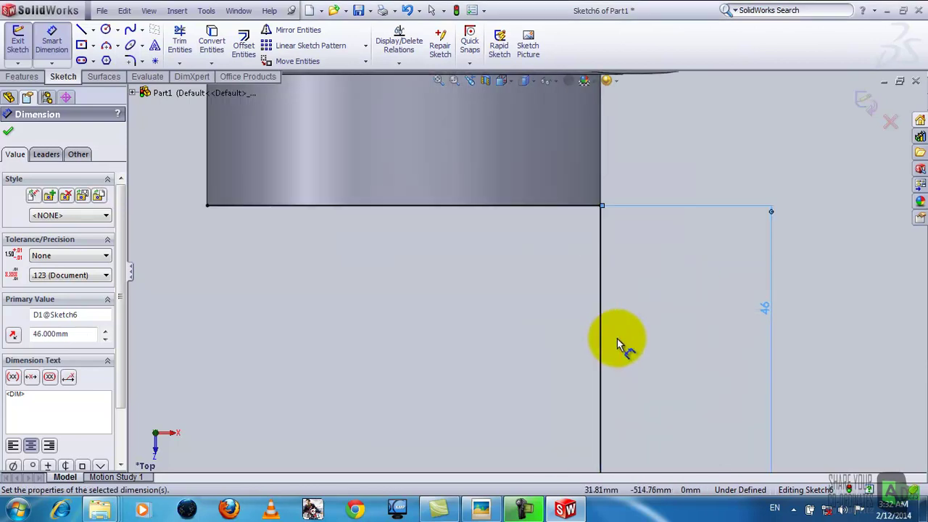
pyautogui.scroll(3, 616, 338)
pyautogui.click(590, 354)
pyautogui.click(593, 319)
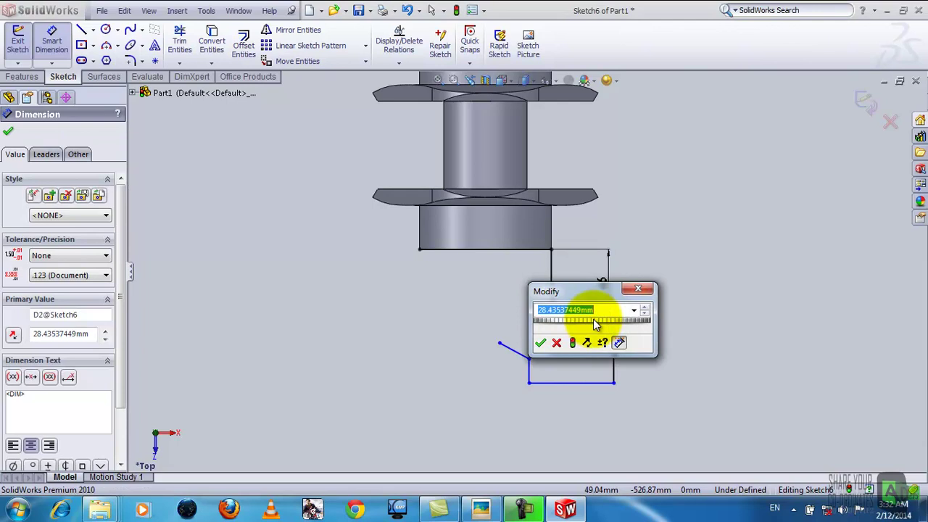
pyautogui.write('50')
pyautogui.press('Return')
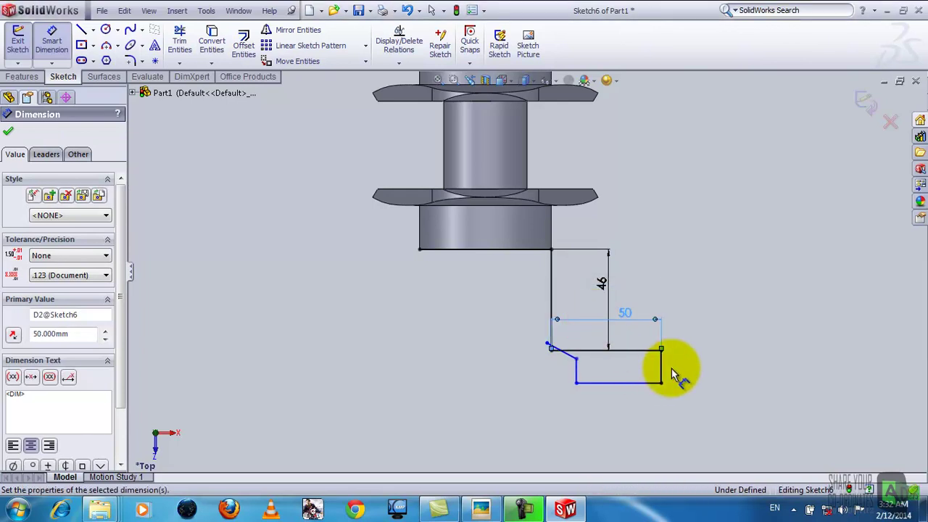
# Dimension the right vertical drop to 20 mm and the bottom horizontal run to 60 mm
pyautogui.click(661, 378)
pyautogui.click(705, 369)
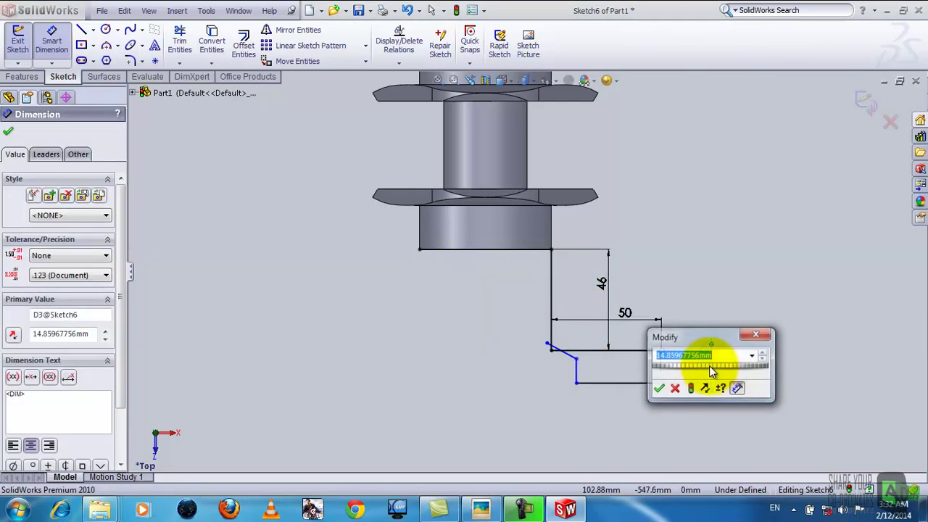
pyautogui.write('20')
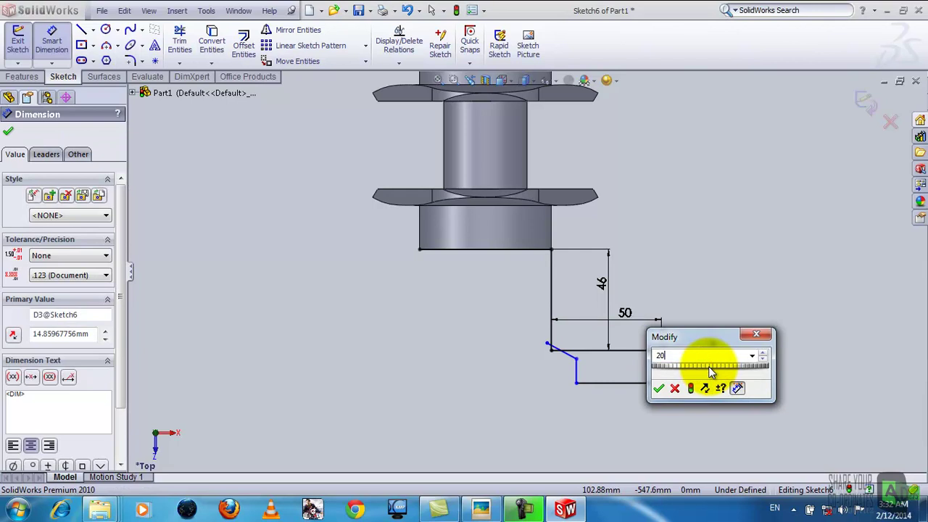
pyautogui.press('Return')
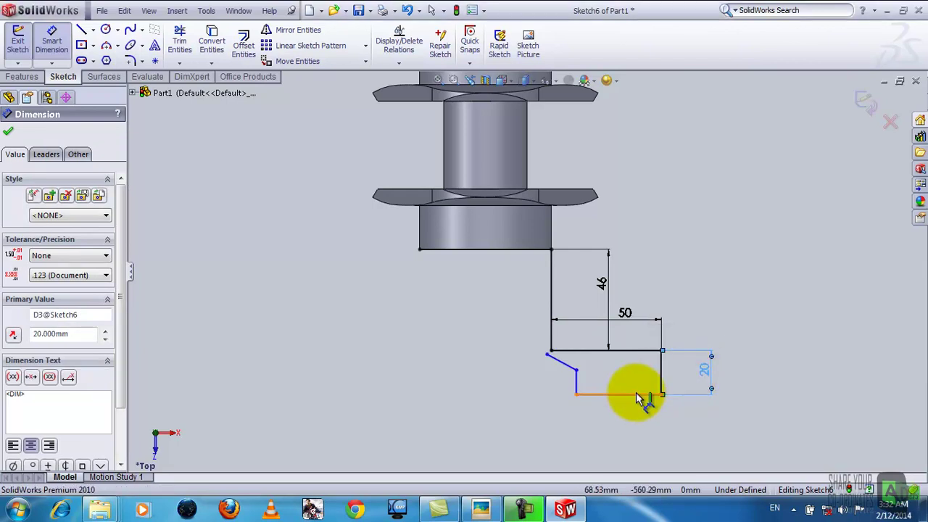
pyautogui.click(641, 395)
pyautogui.click(631, 435)
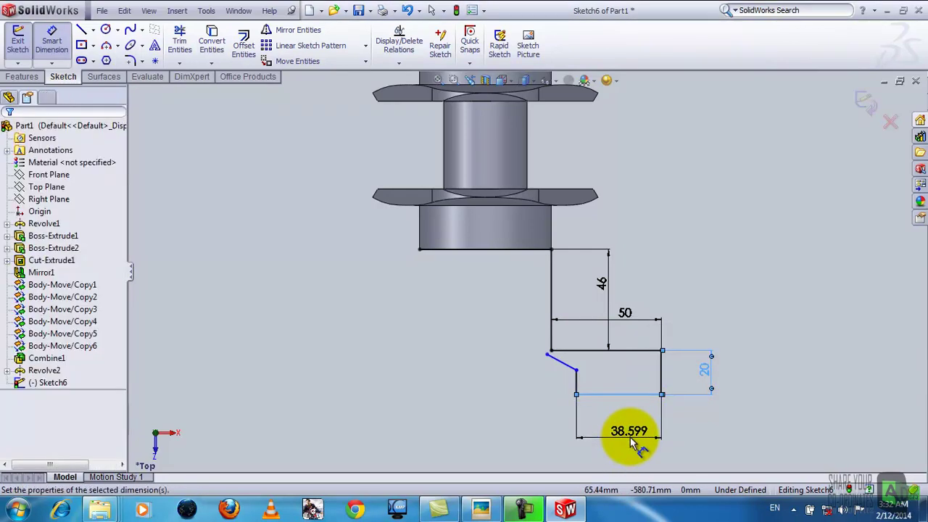
pyautogui.write('60')
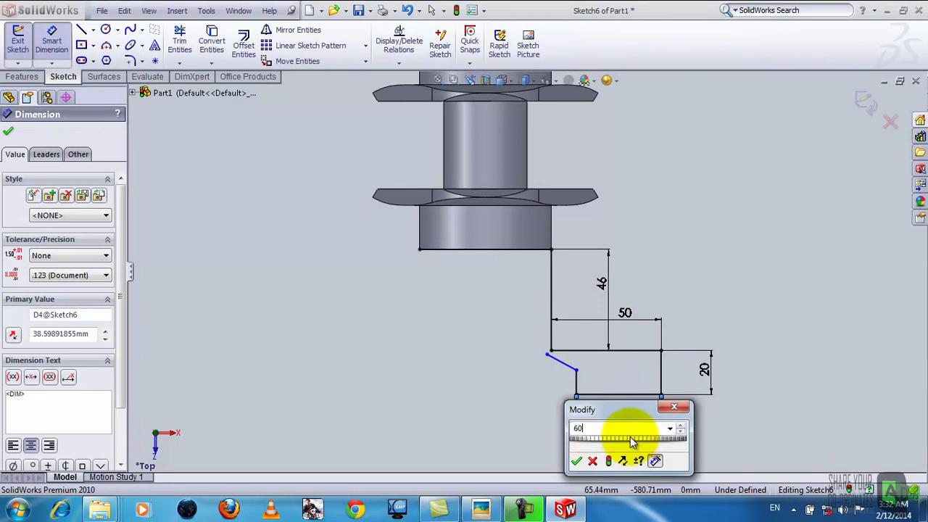
pyautogui.press('Return')
# Give the slanted end a 13 mm height and a 135° angle to its adjoining line
pyautogui.press('z')
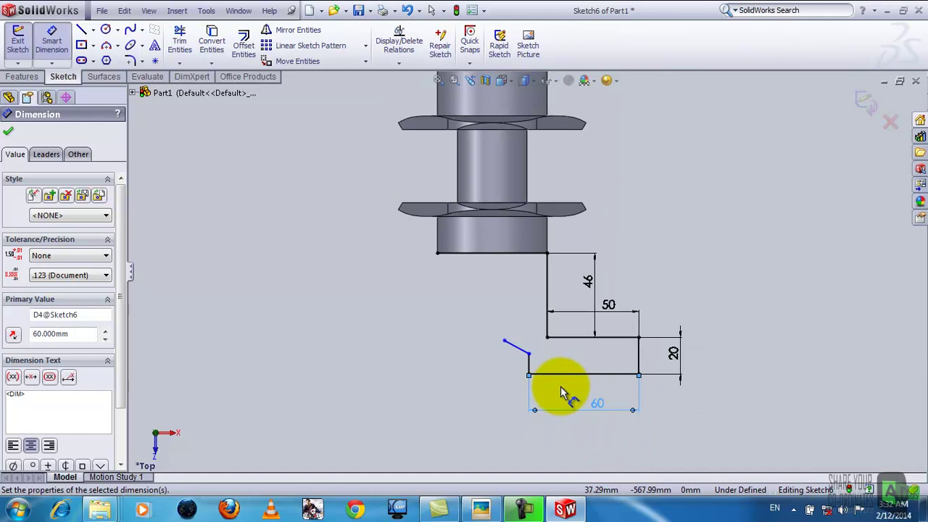
pyautogui.click(523, 355)
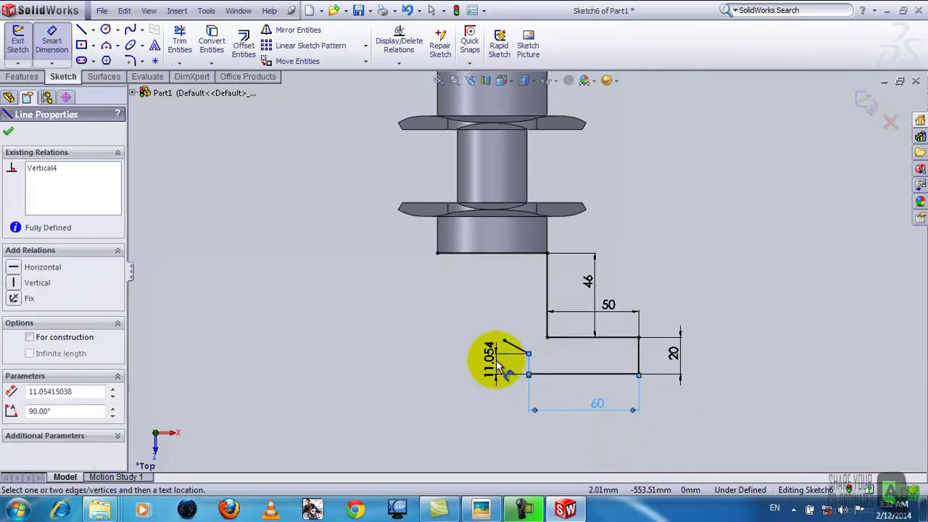
pyautogui.click(495, 362)
pyautogui.write('13')
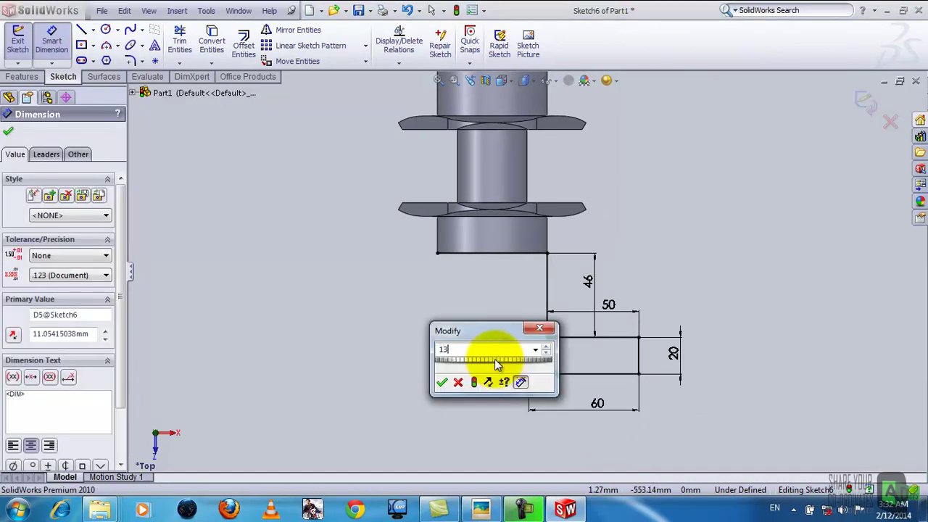
pyautogui.press('Return')
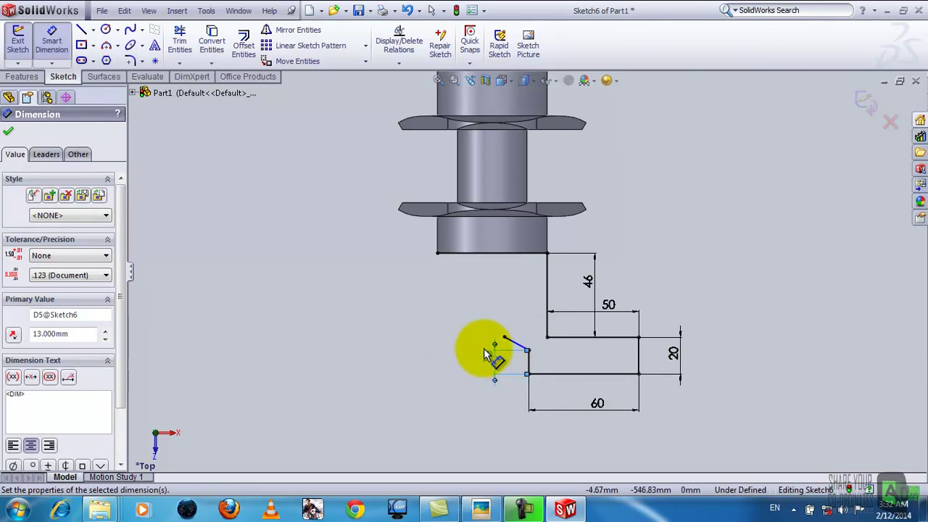
pyautogui.click(528, 351)
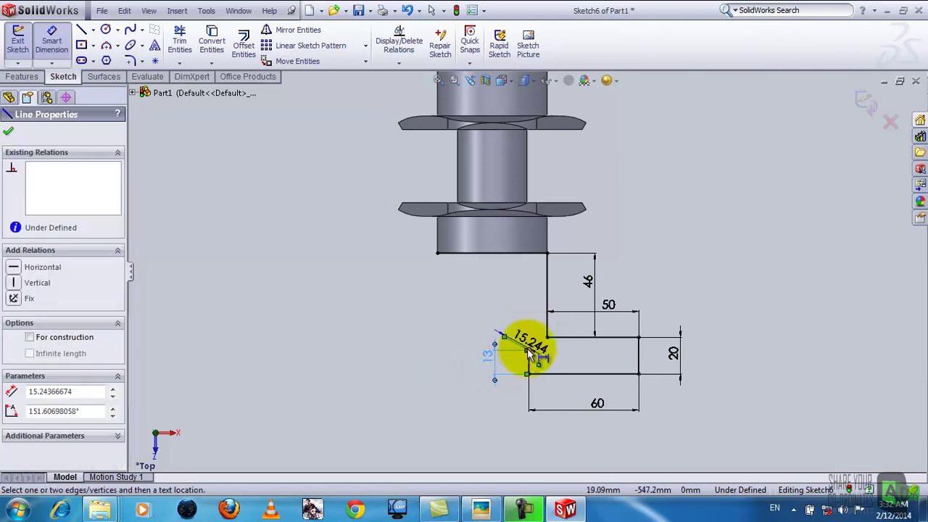
pyautogui.click(528, 360)
pyautogui.click(515, 366)
pyautogui.write('135')
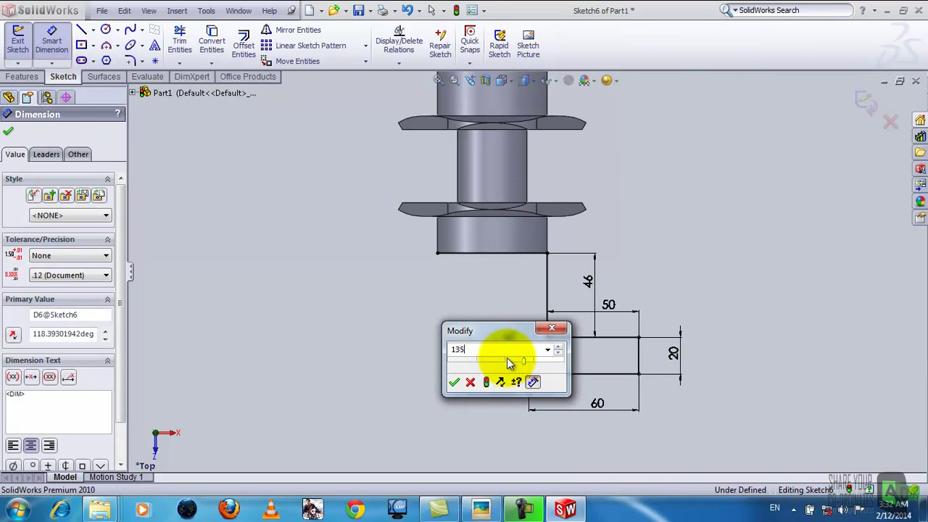
pyautogui.press('Return')
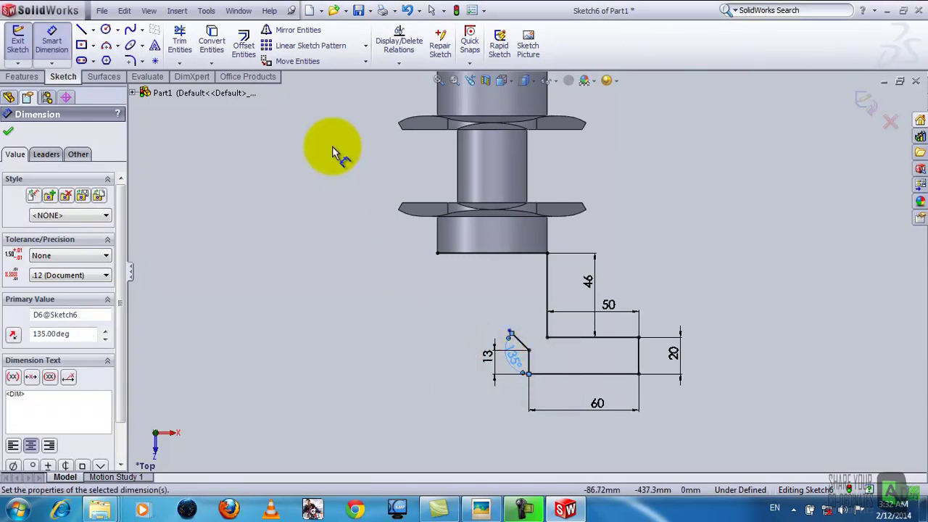
# Draw a vertical drop, a short horizontal jog and a vertical line down to the angled line's tip
pyautogui.click(8, 130)
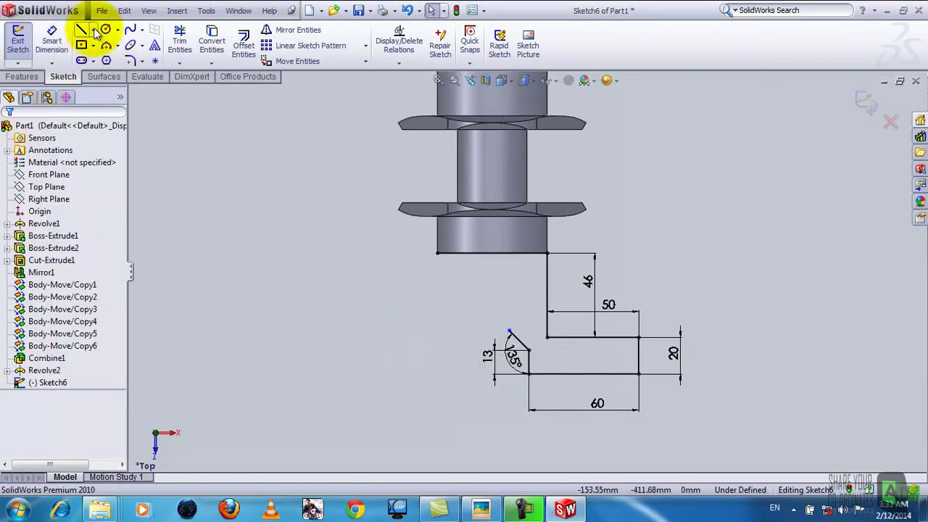
pyautogui.click(81, 30)
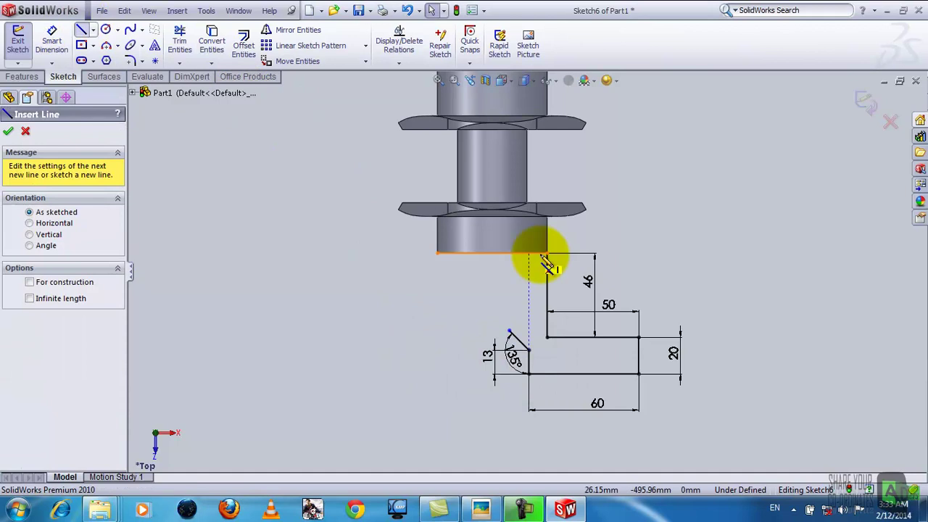
pyautogui.click(491, 253)
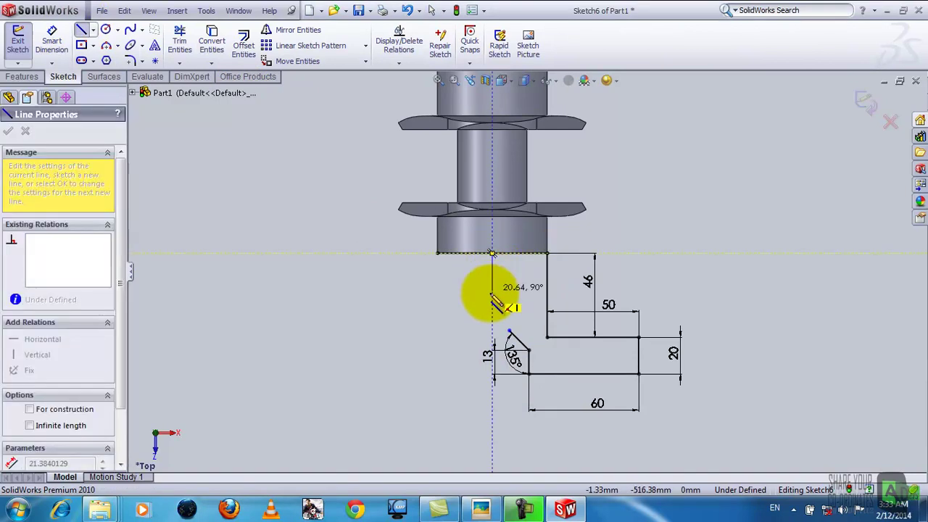
pyautogui.click(491, 306)
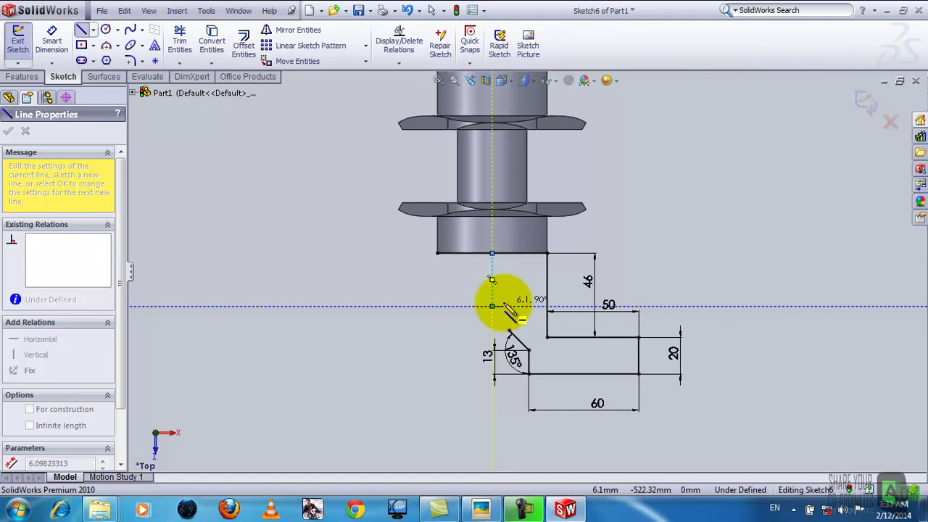
pyautogui.click(509, 306)
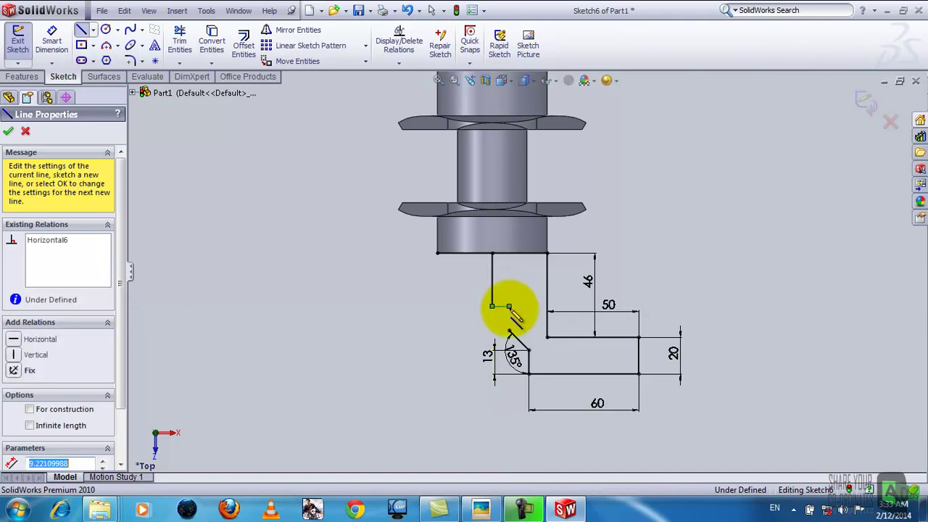
pyautogui.click(509, 331)
pyautogui.rightClick(509, 330)
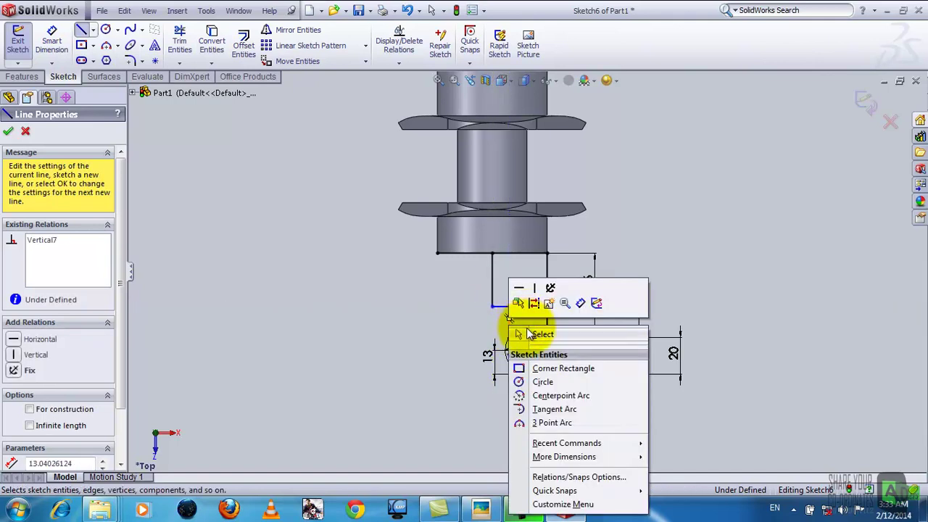
pyautogui.click(529, 333)
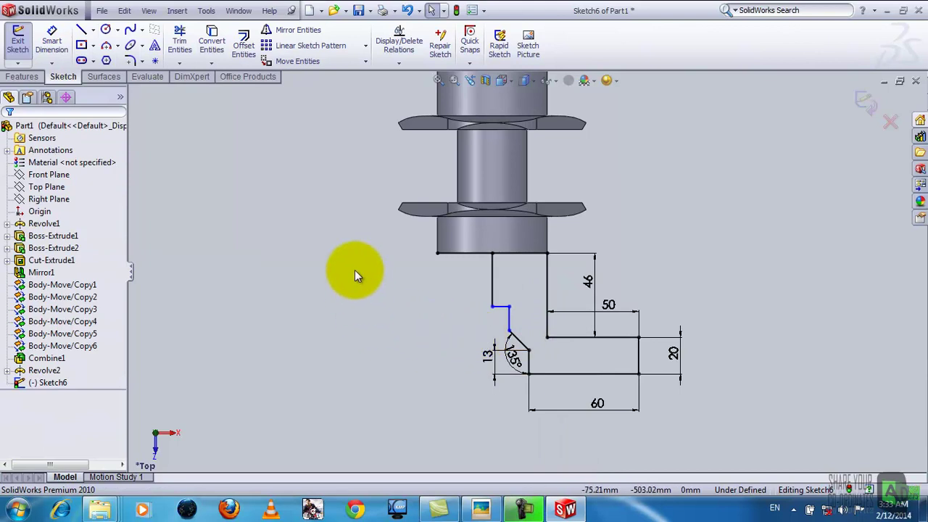
# Dimension the new short vertical line to 23 mm
pyautogui.click(52, 41)
pyautogui.click(512, 327)
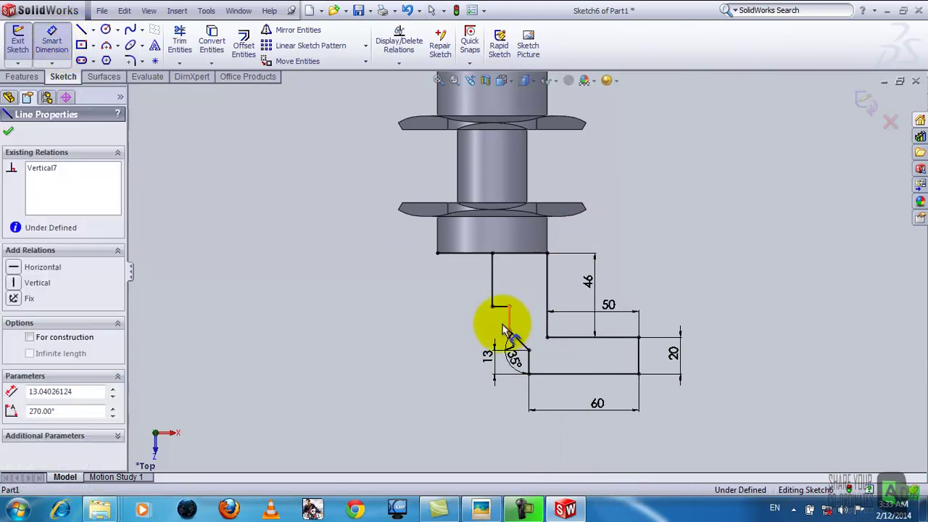
pyautogui.click(419, 331)
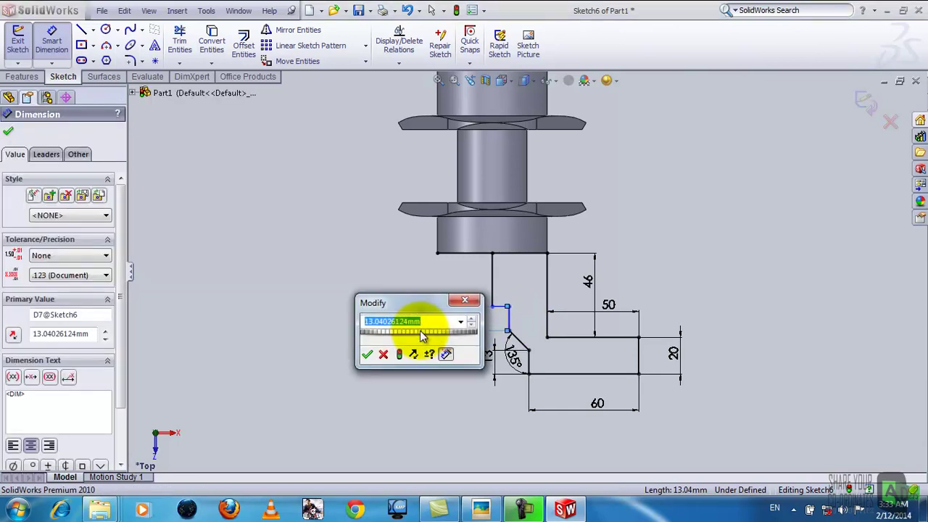
pyautogui.write('23')
pyautogui.press('Return')
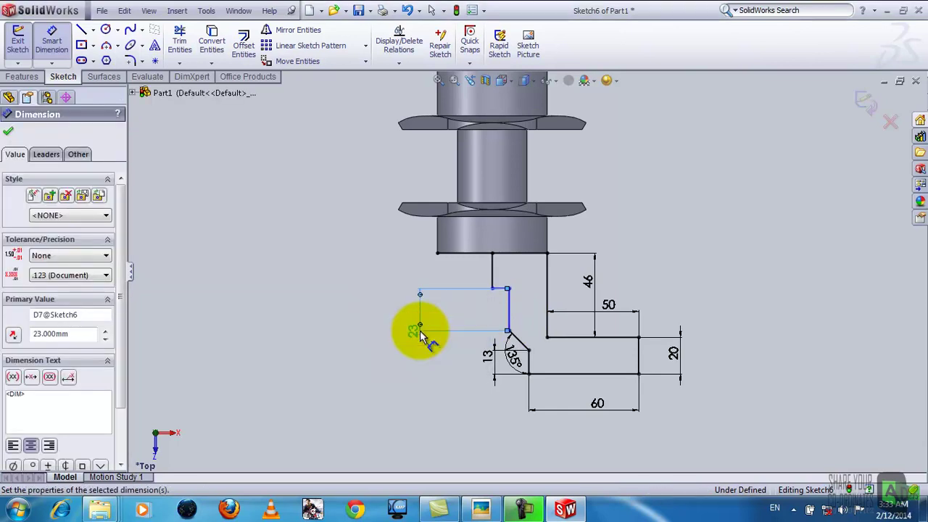
pyautogui.click(10, 135)
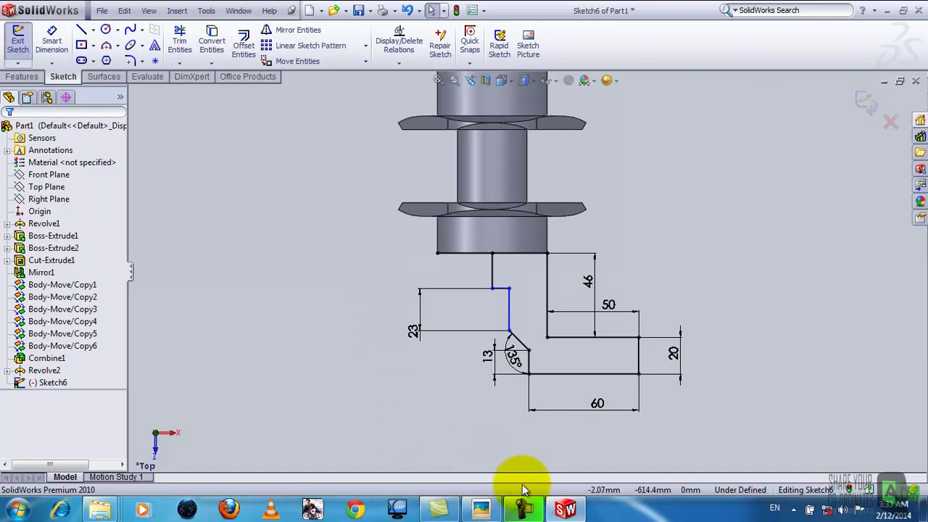
pyautogui.click(481, 510)
pyautogui.scroll(2, 618, 318)
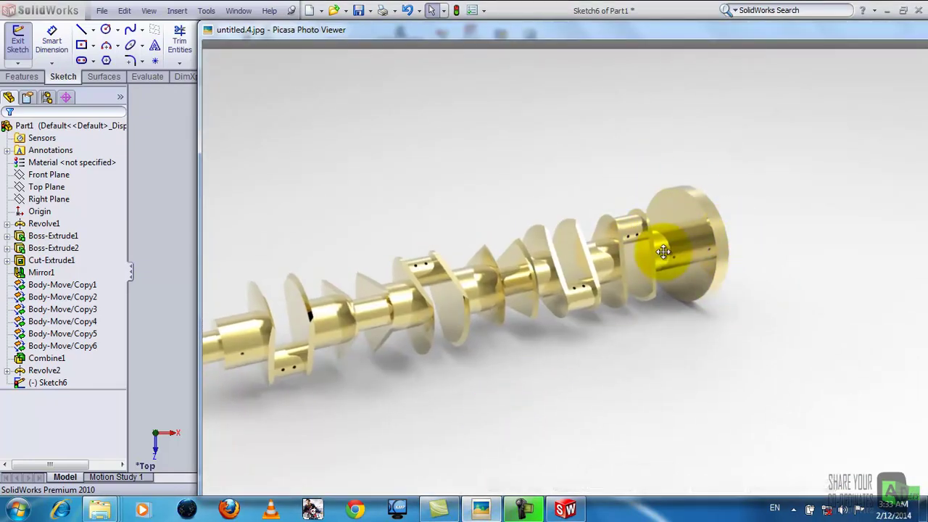
pyautogui.scroll(-1, 665, 282)
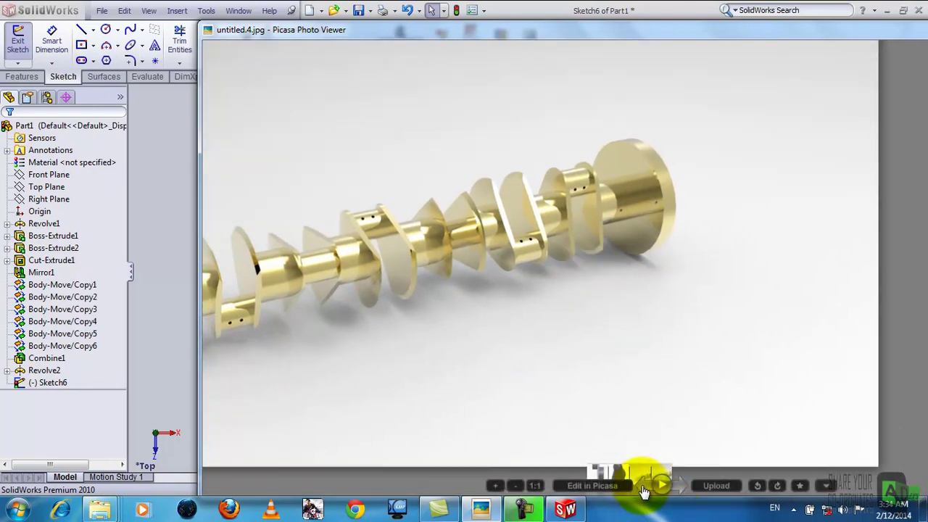
pyautogui.click(643, 489)
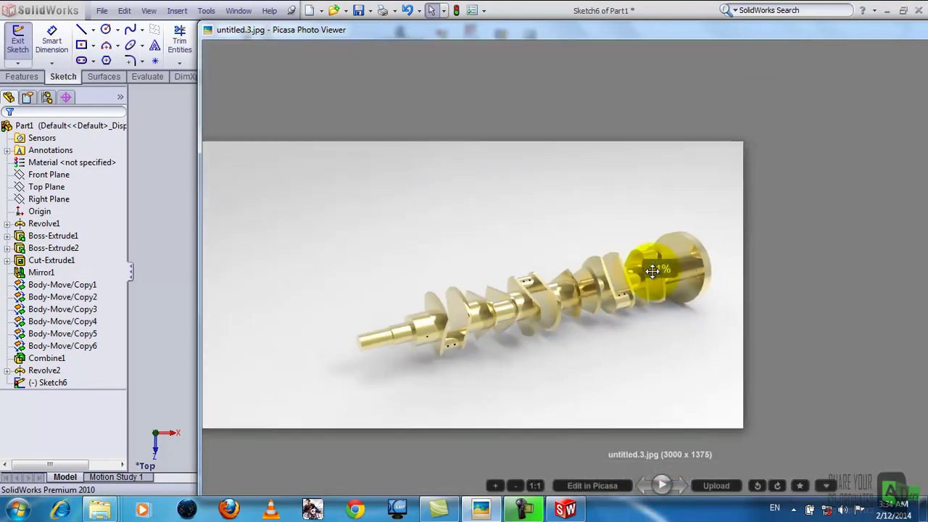
pyautogui.scroll(3, 704, 280)
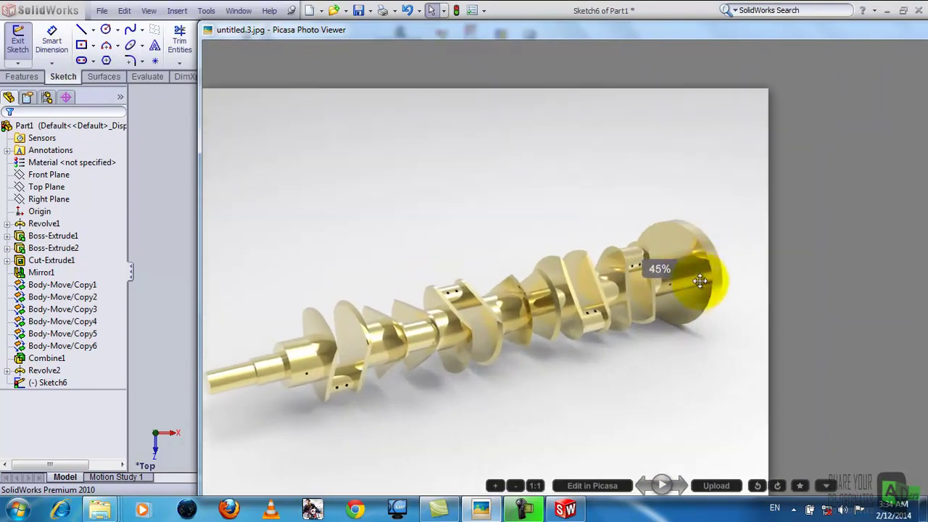
pyautogui.click(563, 506)
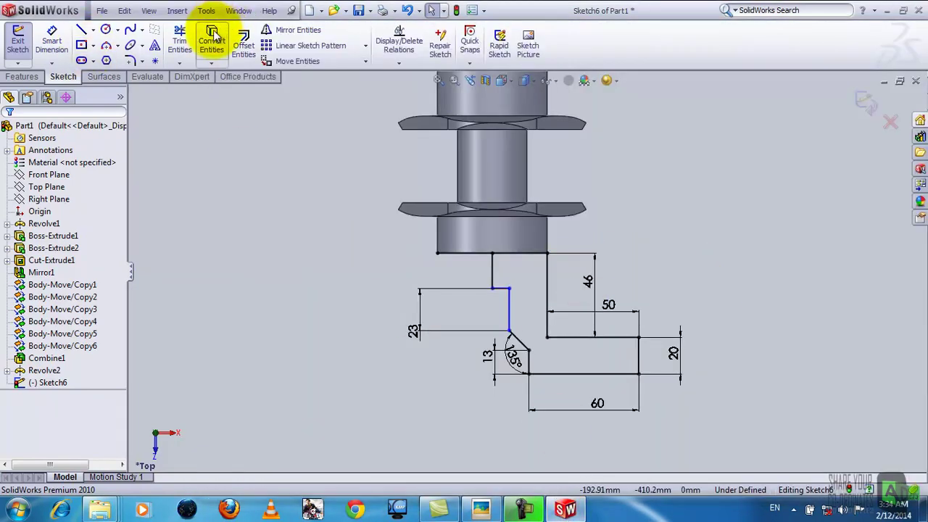
# Exit Sketch6 and revolve it 360° about its short vertical line, creating Revolve3
pyautogui.click(179, 39)
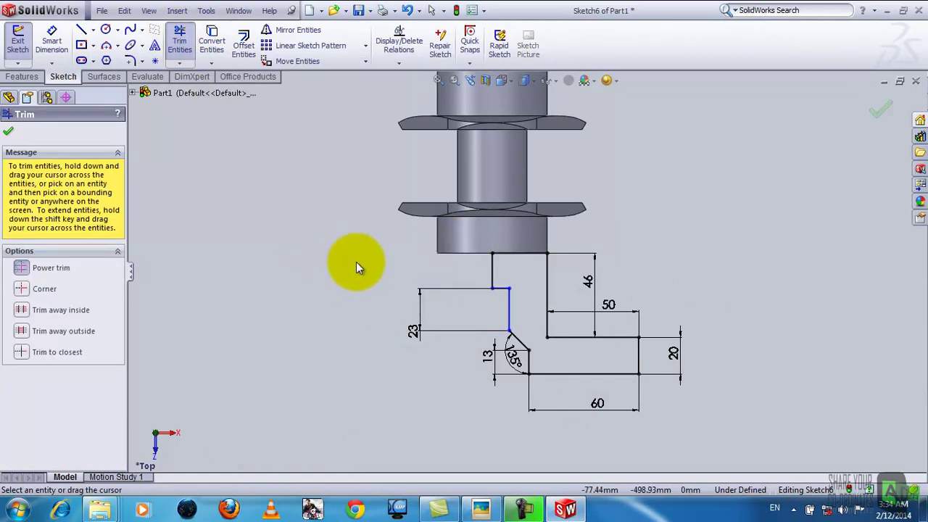
pyautogui.click(8, 131)
pyautogui.click(10, 40)
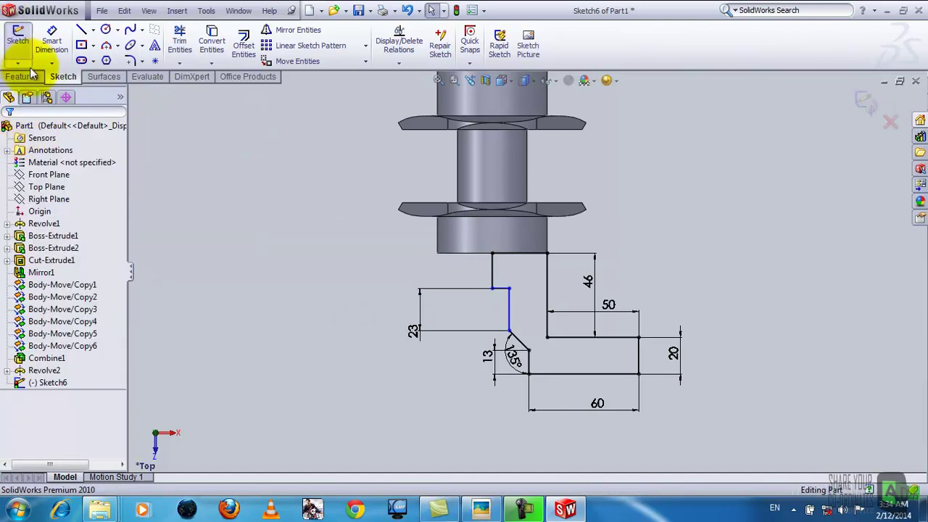
pyautogui.click(63, 45)
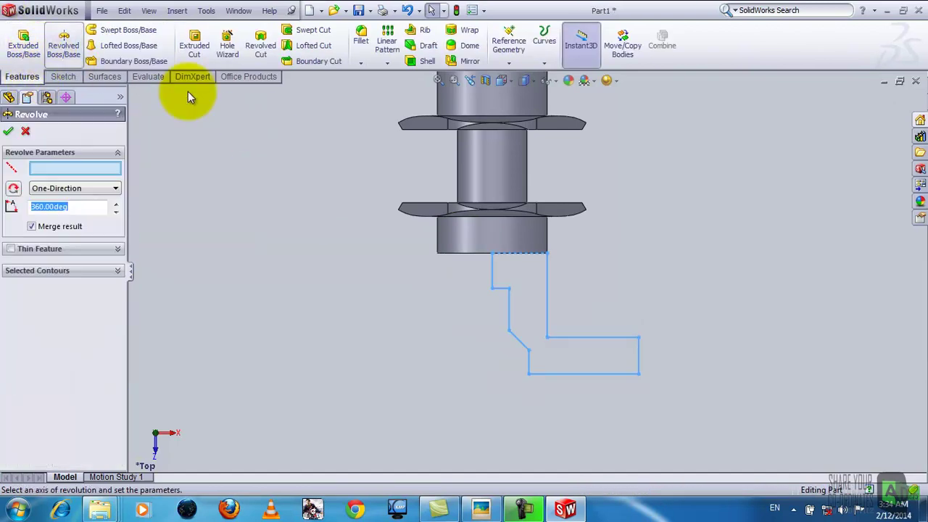
pyautogui.click(491, 269)
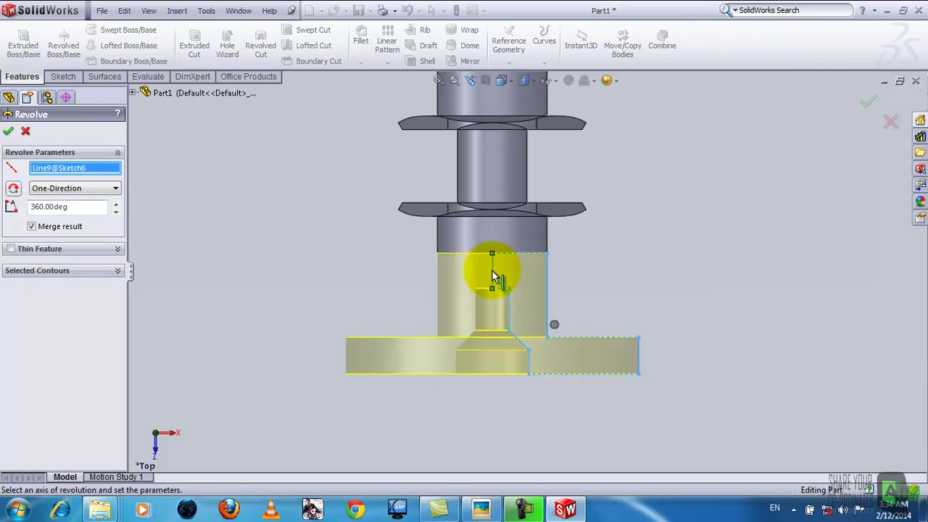
pyautogui.moveTo(617, 289)
pyautogui.mouseDown(button='middle')
pyautogui.moveTo(532, 262)
pyautogui.moveTo(622, 130)
pyautogui.mouseUp(button='middle')
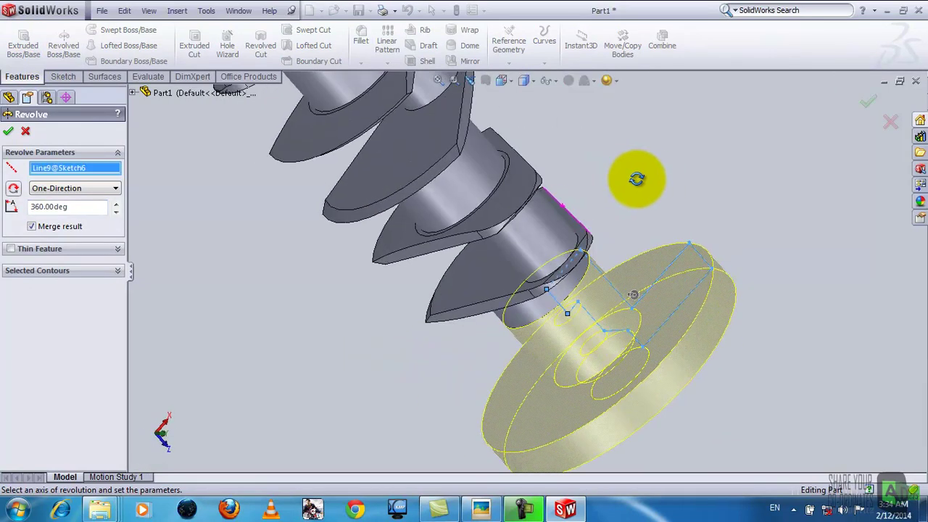
pyautogui.click(9, 128)
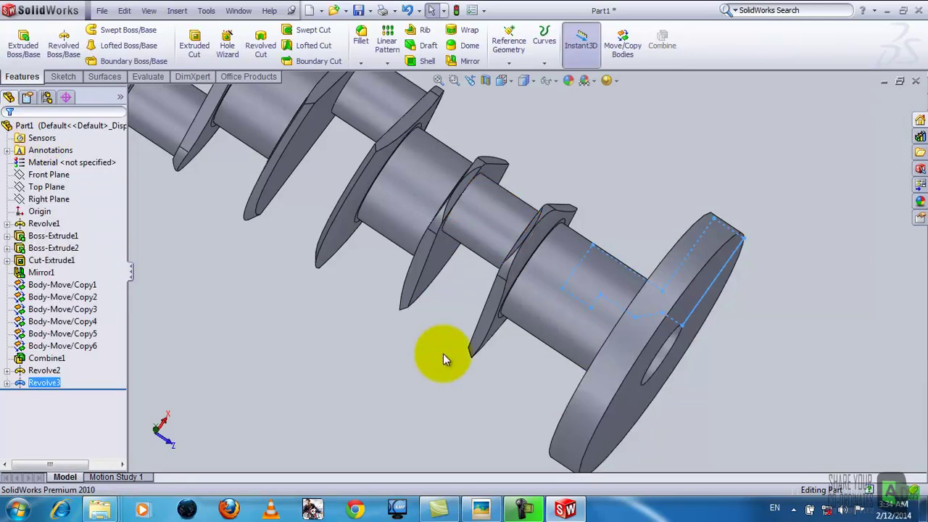
pyautogui.moveTo(428, 408)
pyautogui.mouseDown(button='middle')
pyautogui.moveTo(587, 368)
pyautogui.moveTo(445, 358)
pyautogui.moveTo(355, 335)
pyautogui.mouseUp(button='middle')
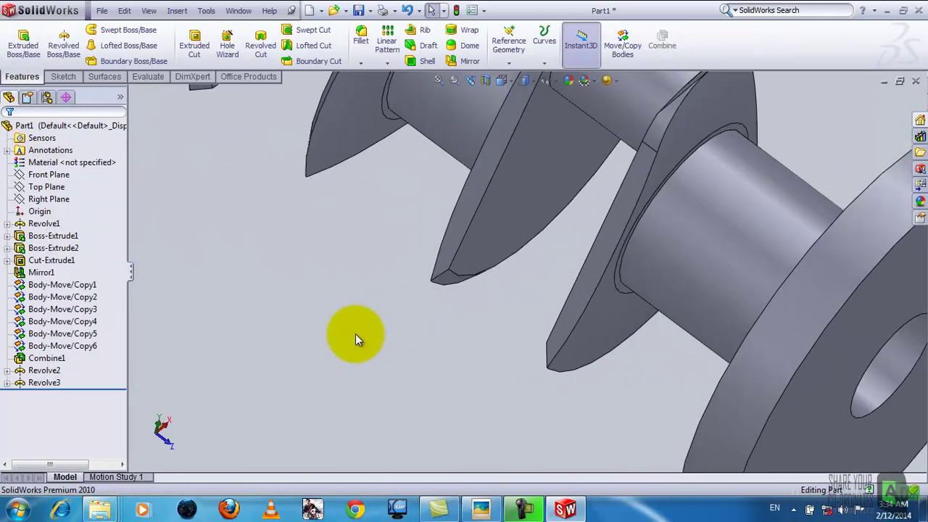
pyautogui.scroll(3, 354, 334)
pyautogui.moveTo(343, 286)
pyautogui.mouseDown(button='middle')
pyautogui.moveTo(369, 363)
pyautogui.moveTo(425, 176)
pyautogui.mouseUp(button='middle')
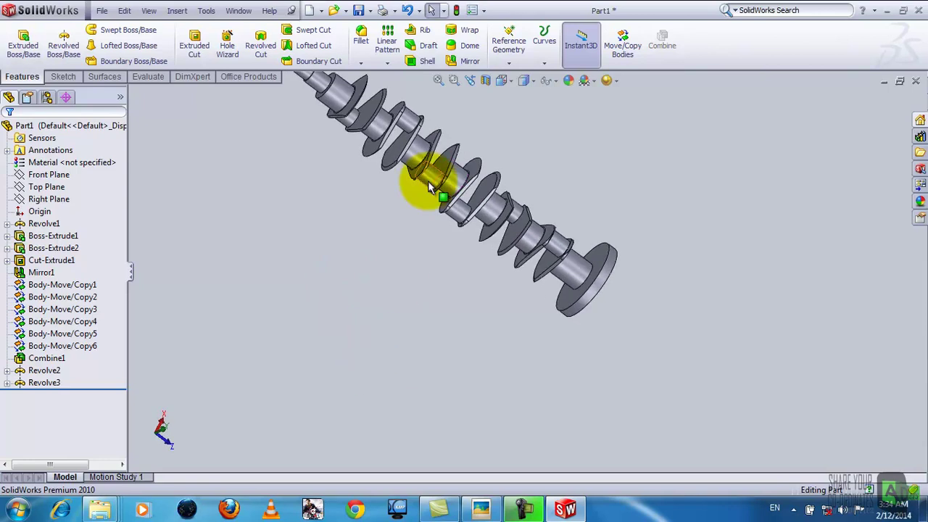
pyautogui.click(437, 80)
pyautogui.moveTo(562, 200)
pyautogui.mouseDown(button='middle')
pyautogui.moveTo(515, 237)
pyautogui.moveTo(482, 359)
pyautogui.moveTo(572, 352)
pyautogui.moveTo(433, 253)
pyautogui.moveTo(389, 334)
pyautogui.moveTo(566, 304)
pyautogui.mouseUp(button='middle')
pyautogui.scroll(-5, 561, 294)
pyautogui.scroll(-2, 285, 232)
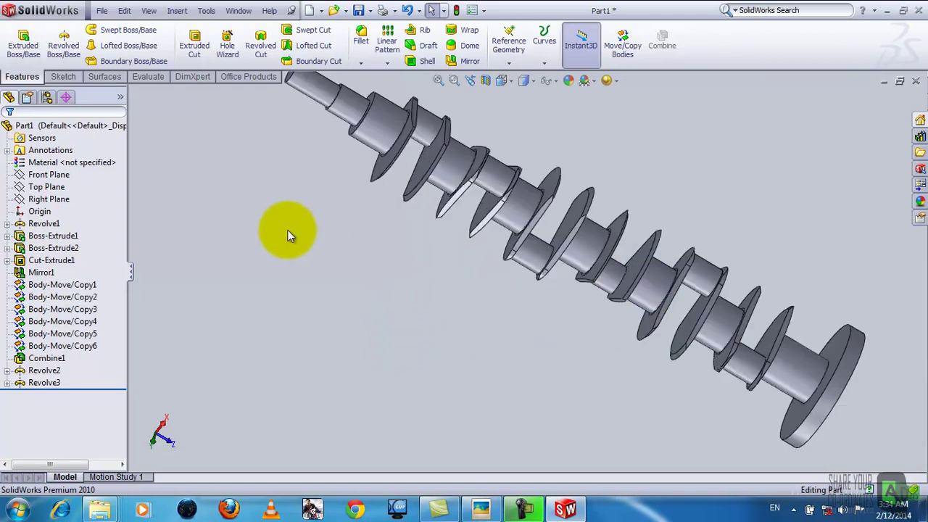
pyautogui.scroll(1, 368, 180)
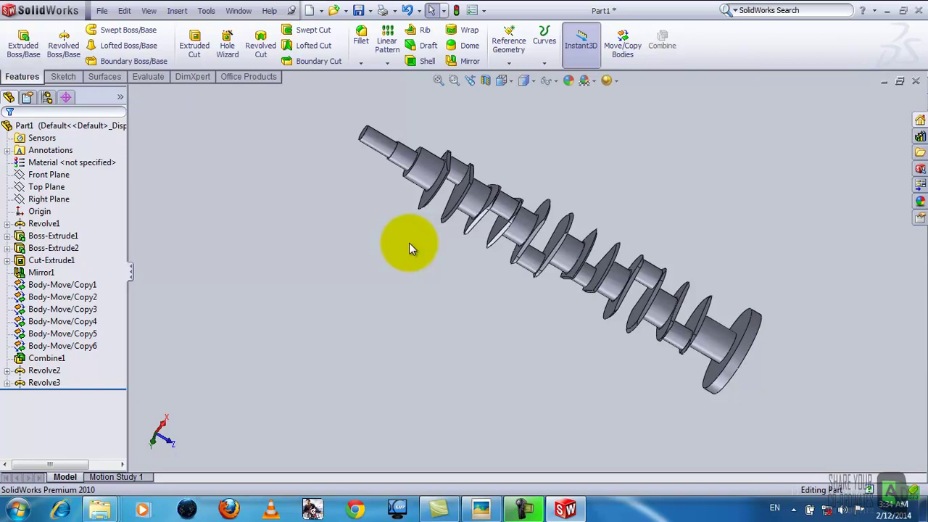
pyautogui.click(481, 509)
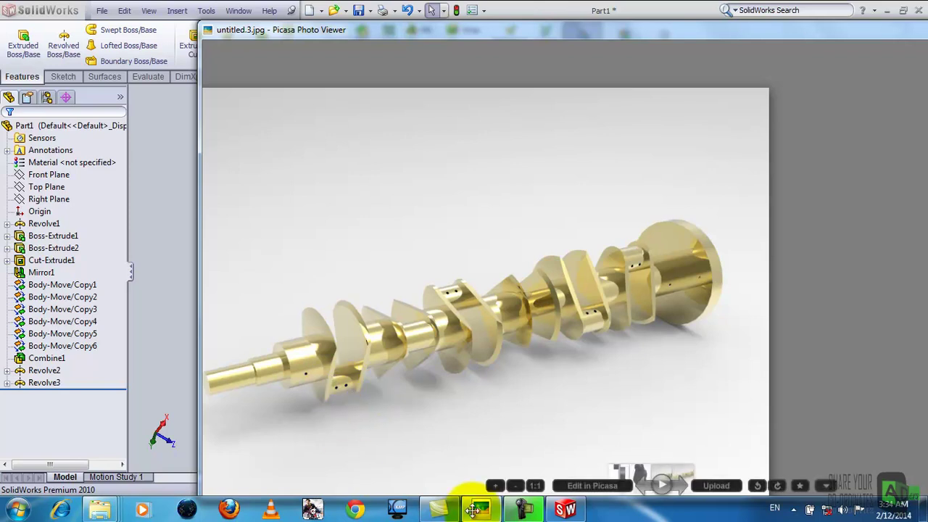
pyautogui.click(576, 511)
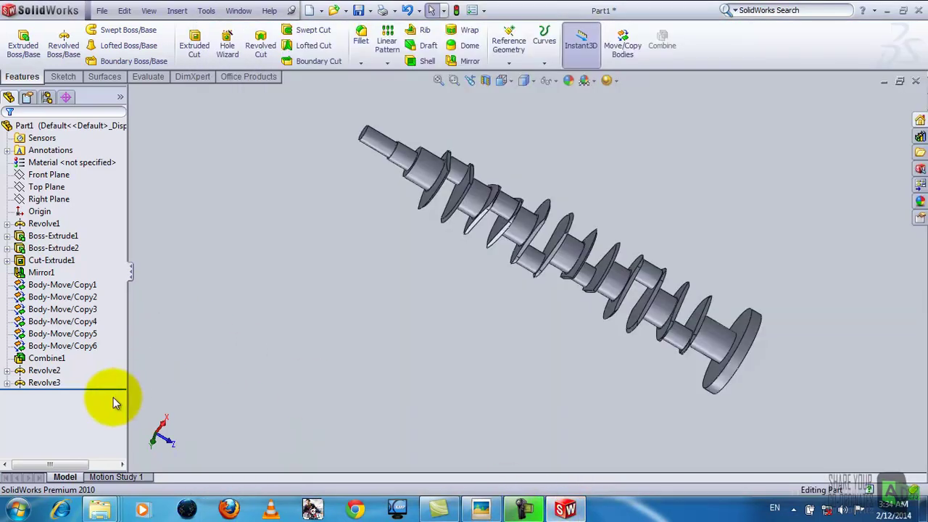
# Move the rollback bar to just below Cut-Extrude1 and orbit to view the single throw
pyautogui.moveTo(105, 388); pyautogui.dragTo(117, 254)
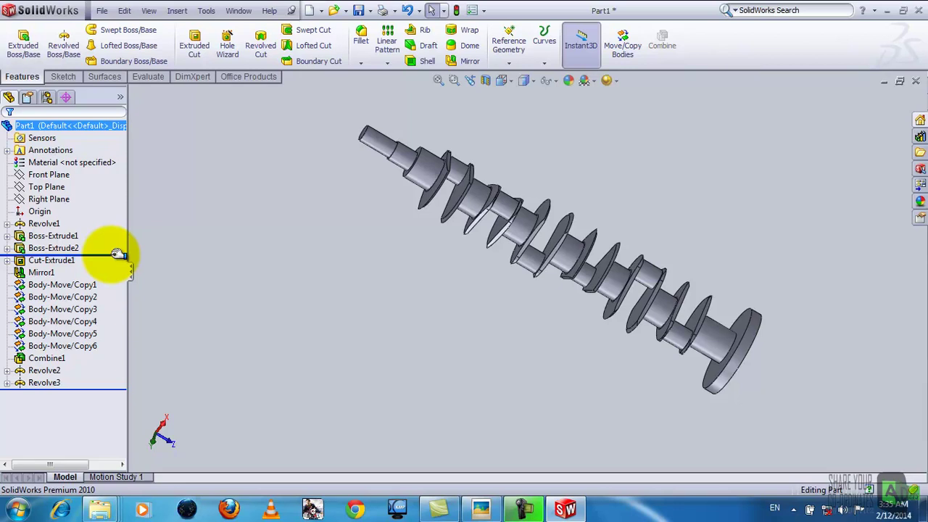
pyautogui.moveTo(116, 254); pyautogui.dragTo(116, 266)
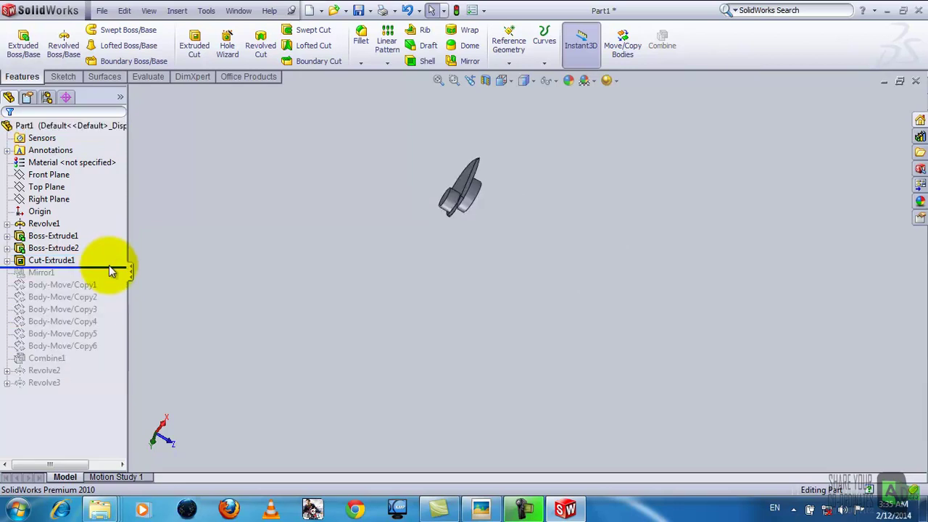
pyautogui.scroll(-3, 467, 145)
pyautogui.scroll(-3, 471, 159)
pyautogui.moveTo(497, 295)
pyautogui.mouseDown(button='middle')
pyautogui.moveTo(470, 307)
pyautogui.moveTo(599, 261)
pyautogui.moveTo(491, 286)
pyautogui.moveTo(487, 260)
pyautogui.moveTo(488, 269)
pyautogui.moveTo(409, 319)
pyautogui.mouseUp(button='middle')
# Start Sketch7 on the Right Plane and orient the view normal to it
pyautogui.click(49, 198)
pyautogui.keyDown('ctrl'); pyautogui.click(64, 187); pyautogui.keyUp('ctrl')
pyautogui.click(65, 176)
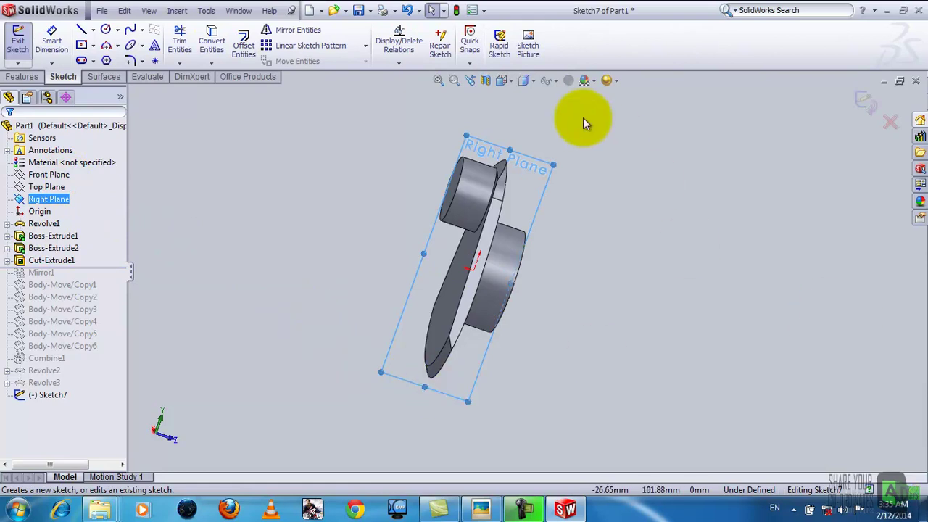
pyautogui.click(502, 82)
pyautogui.click(502, 115)
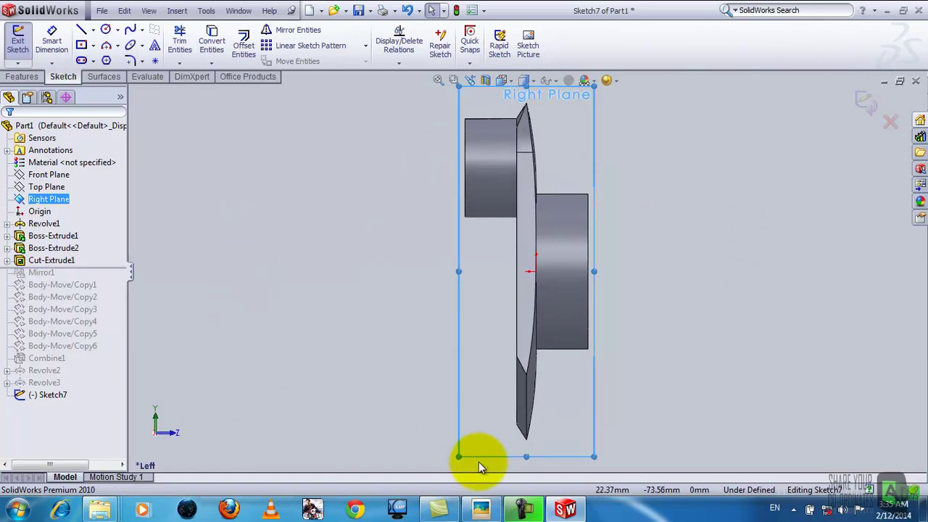
pyautogui.click(479, 507)
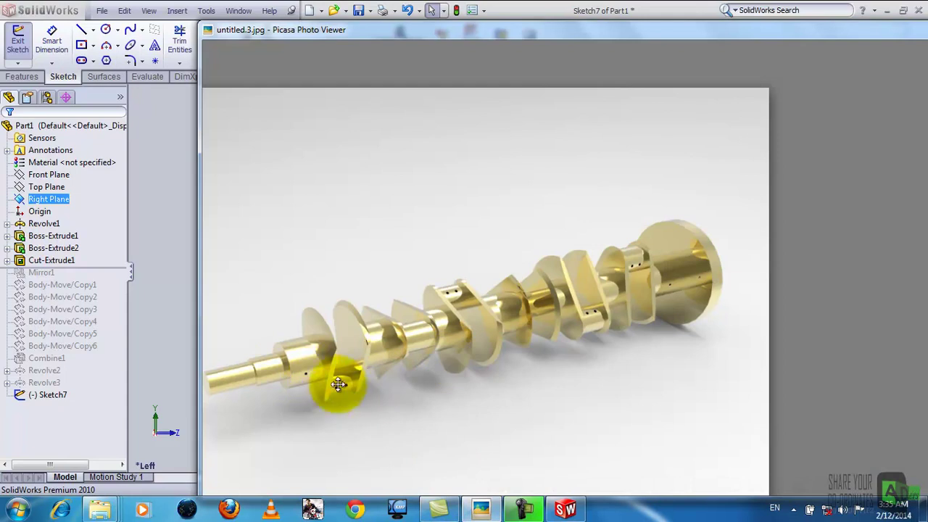
pyautogui.moveTo(526, 486)
pyautogui.click(492, 511)
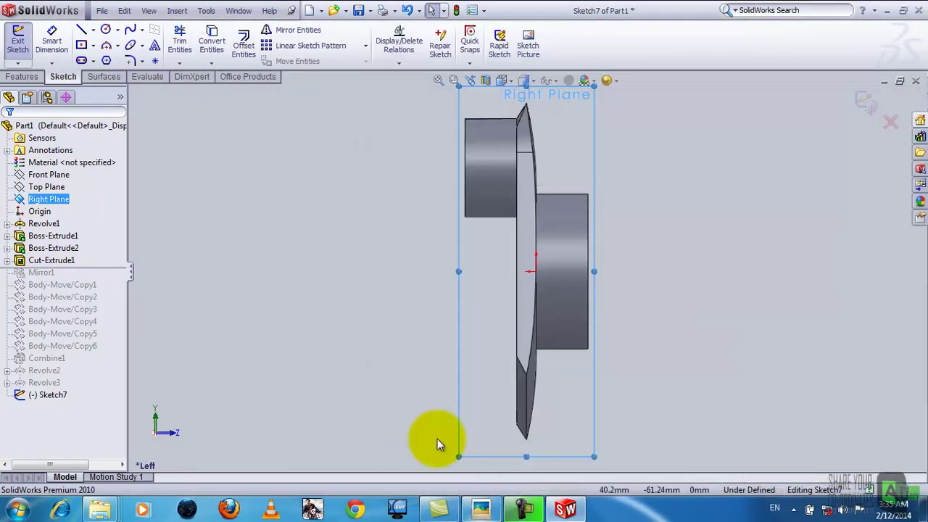
# Draw two short horizontal lines, one from the throw's centre and one on the upper journal edge
pyautogui.click(82, 33)
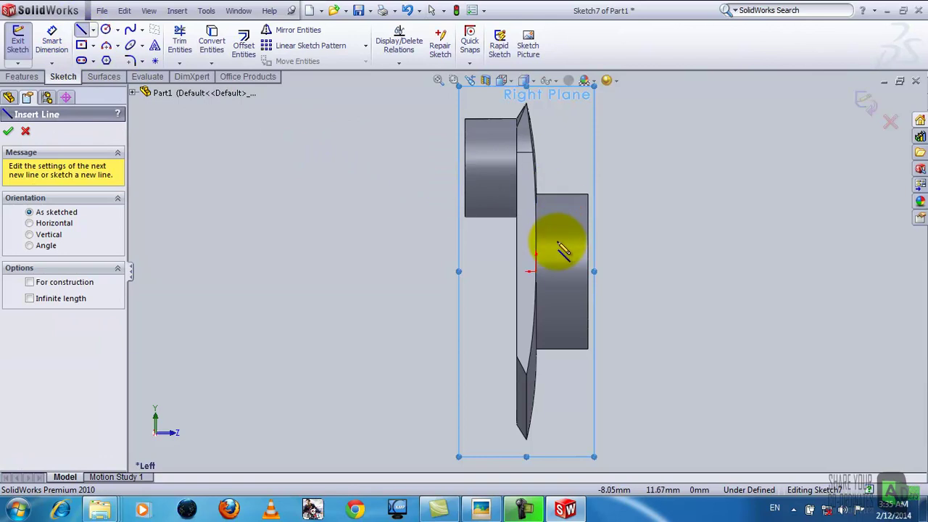
pyautogui.click(586, 269)
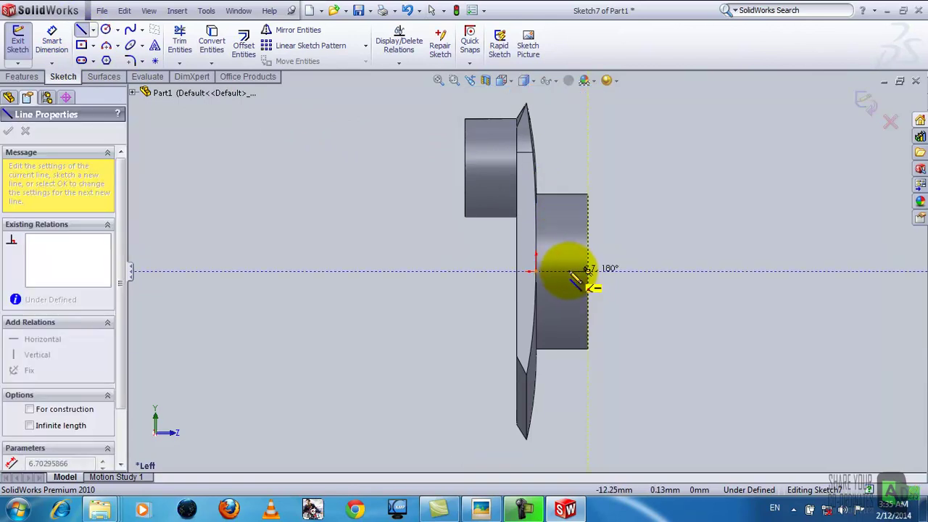
pyautogui.click(554, 270)
pyautogui.rightClick(566, 277)
pyautogui.click(566, 279)
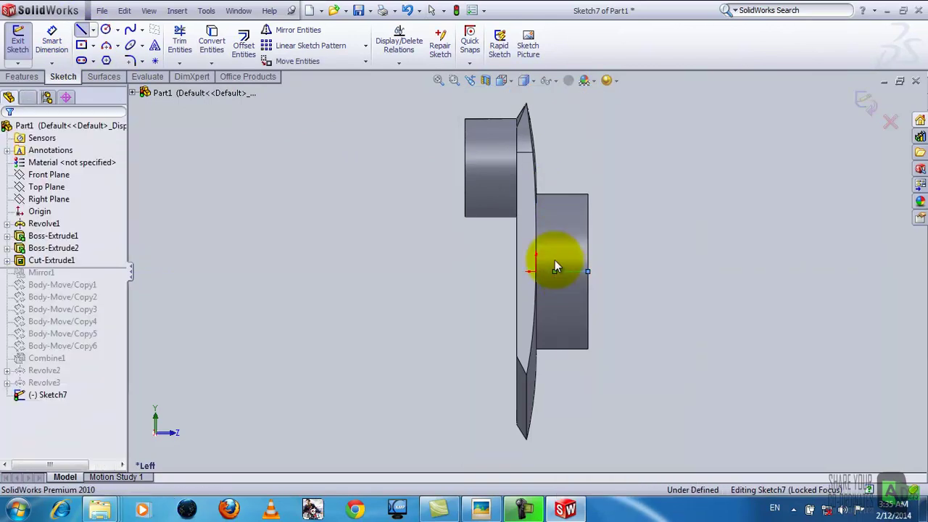
pyautogui.click(81, 32)
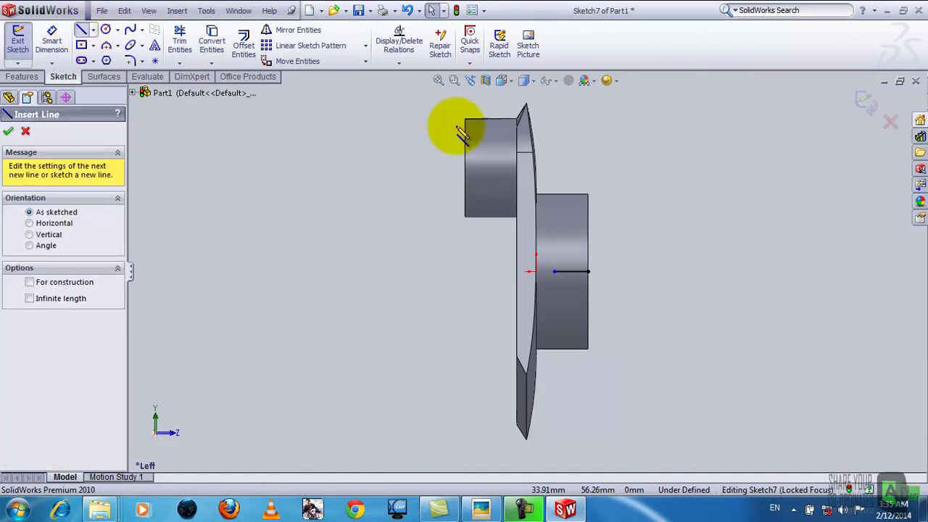
pyautogui.scroll(-3, 520, 169)
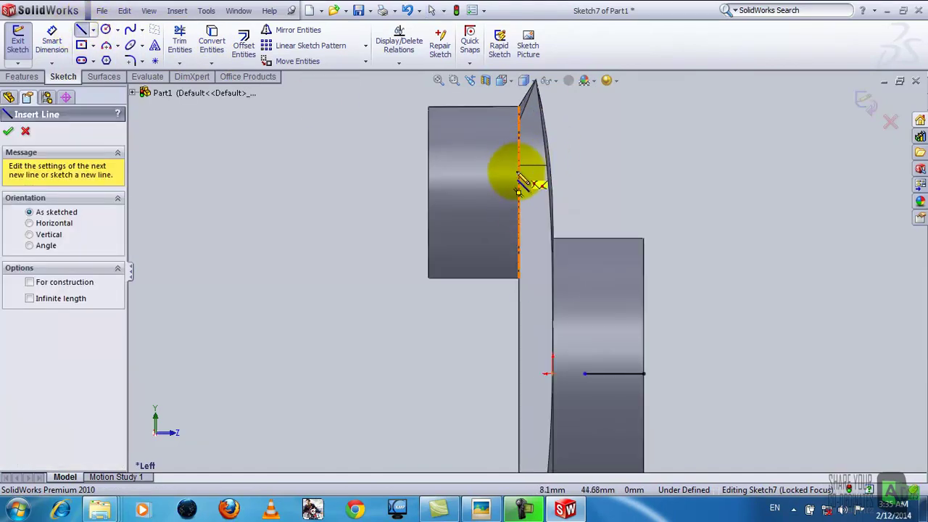
pyautogui.click(518, 192)
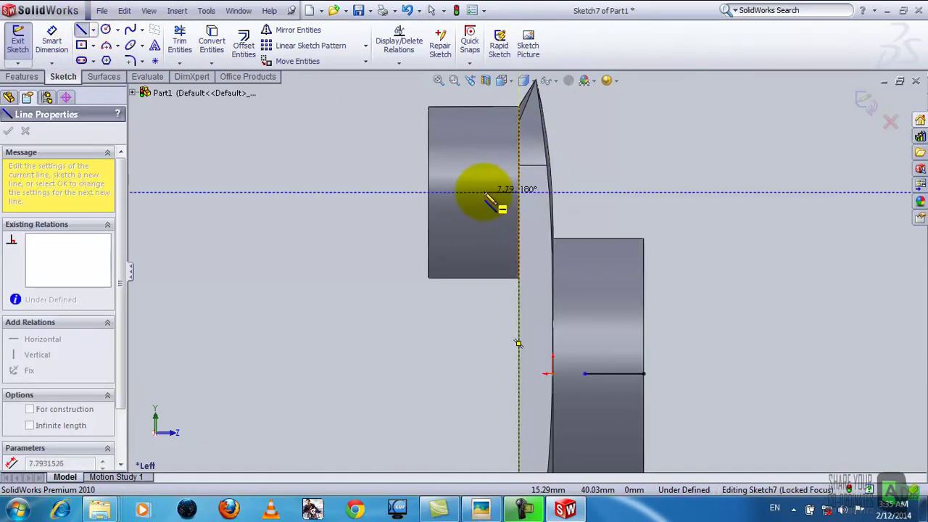
pyautogui.rightClick(484, 193)
pyautogui.click(492, 200)
# Dimension both short horizontal lines to 5 mm each
pyautogui.click(52, 40)
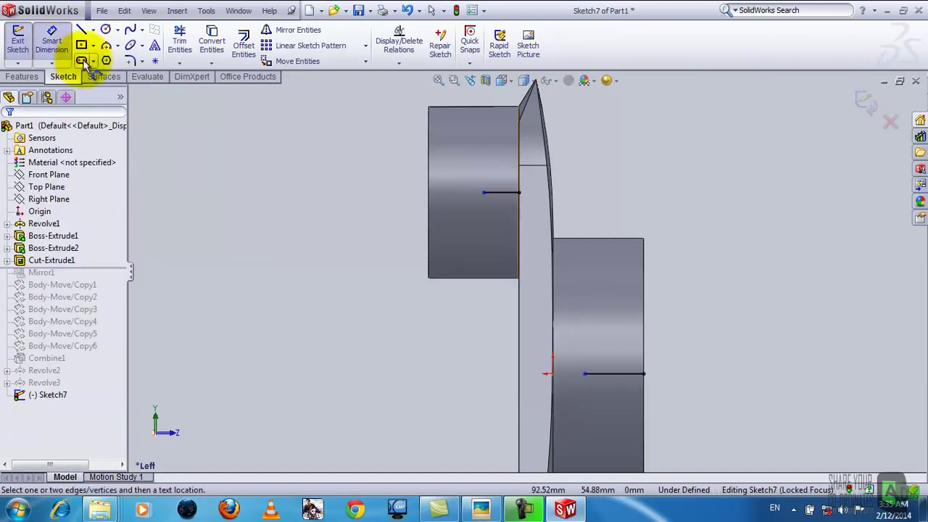
pyautogui.click(498, 193)
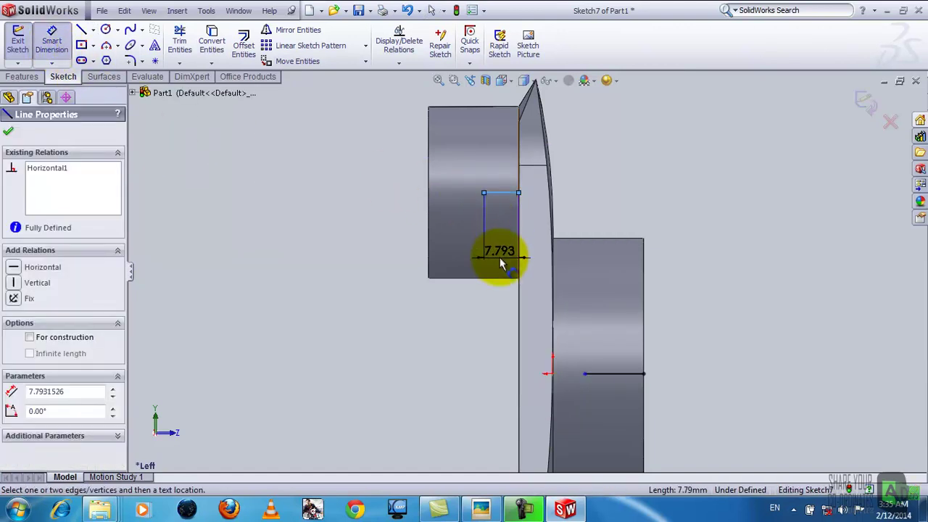
pyautogui.click(491, 100)
pyautogui.write('5')
pyautogui.click(437, 119)
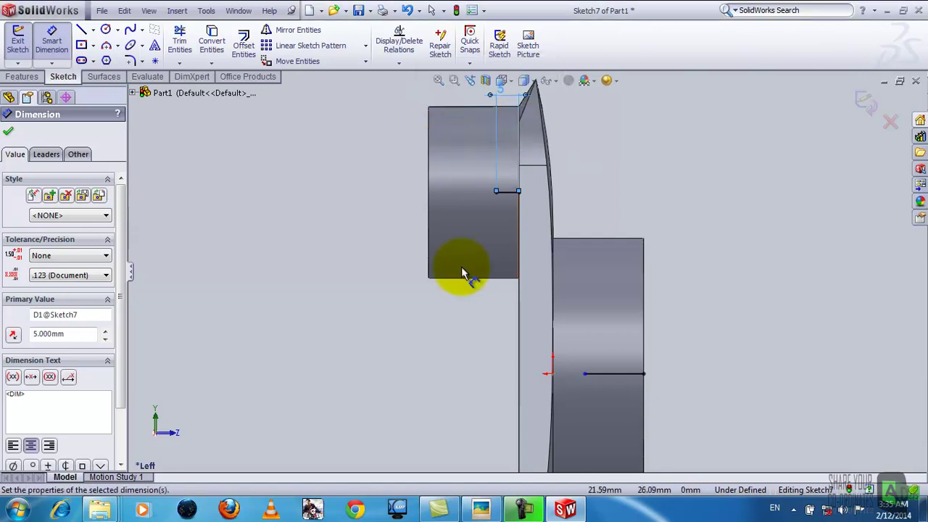
pyautogui.scroll(-2, 481, 319)
pyautogui.scroll(-1, 536, 345)
pyautogui.click(678, 393)
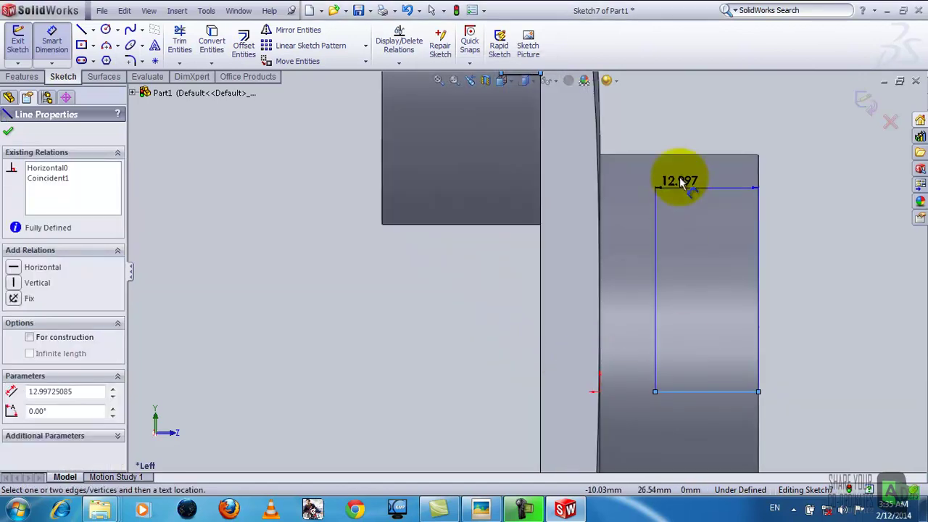
pyautogui.click(678, 132)
pyautogui.write('5')
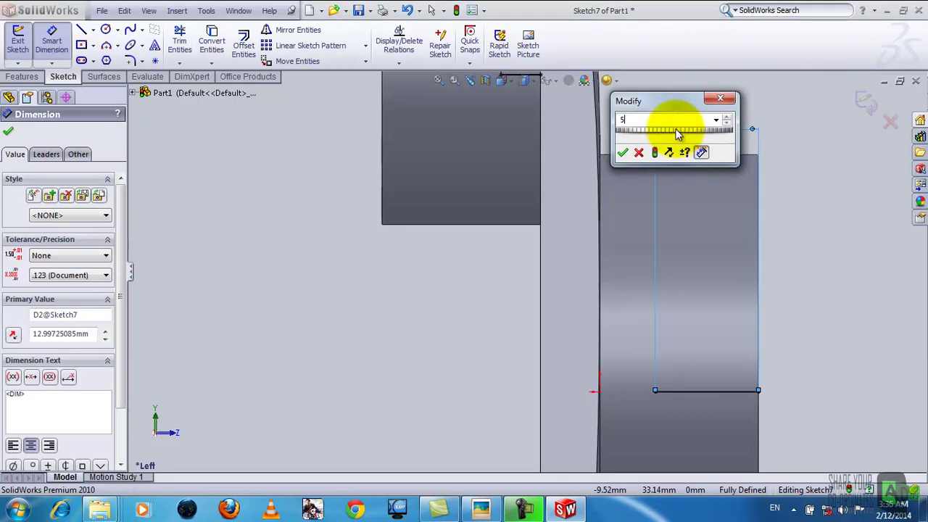
pyautogui.press('Return')
pyautogui.scroll(-2, 679, 213)
pyautogui.scroll(3, 678, 215)
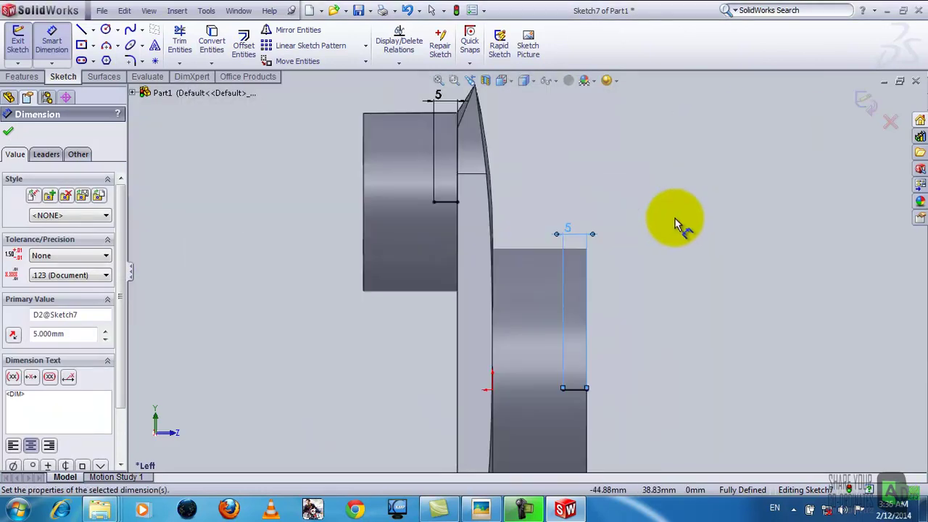
pyautogui.scroll(1, 406, 284)
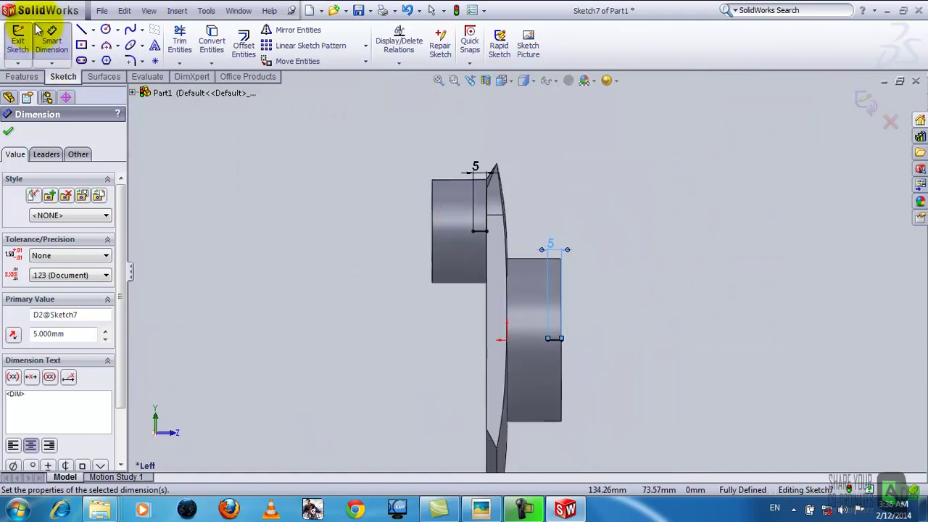
pyautogui.click(8, 131)
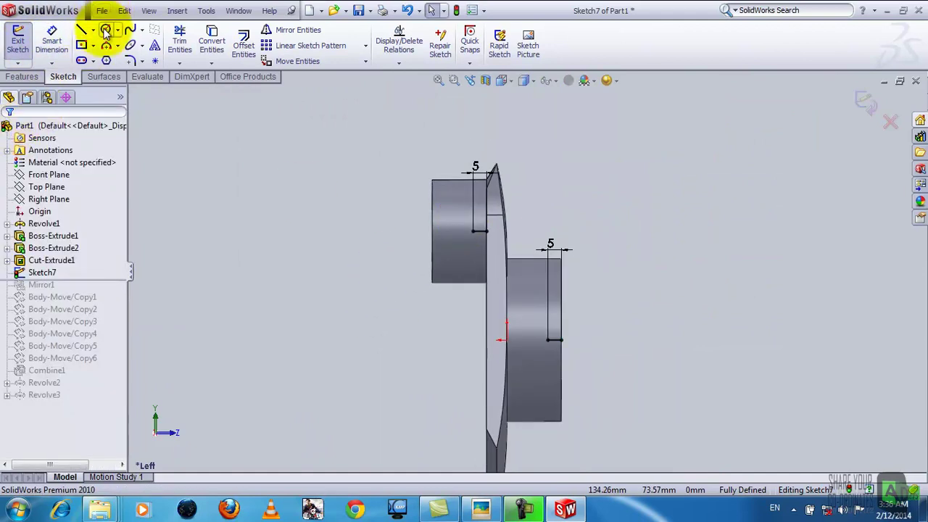
# Draw the diagonal from the upper 5 mm line's end down to the lower line, then view the gold render
pyautogui.click(106, 30)
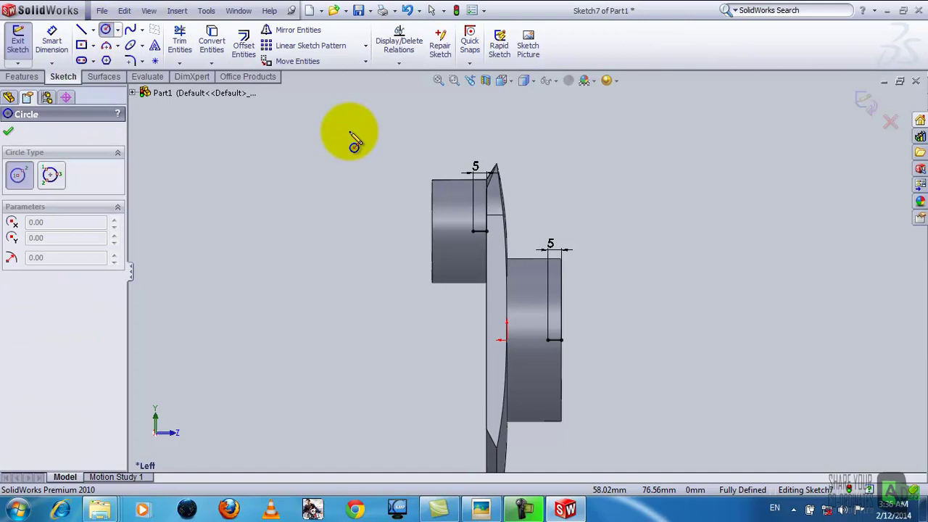
pyautogui.click(7, 131)
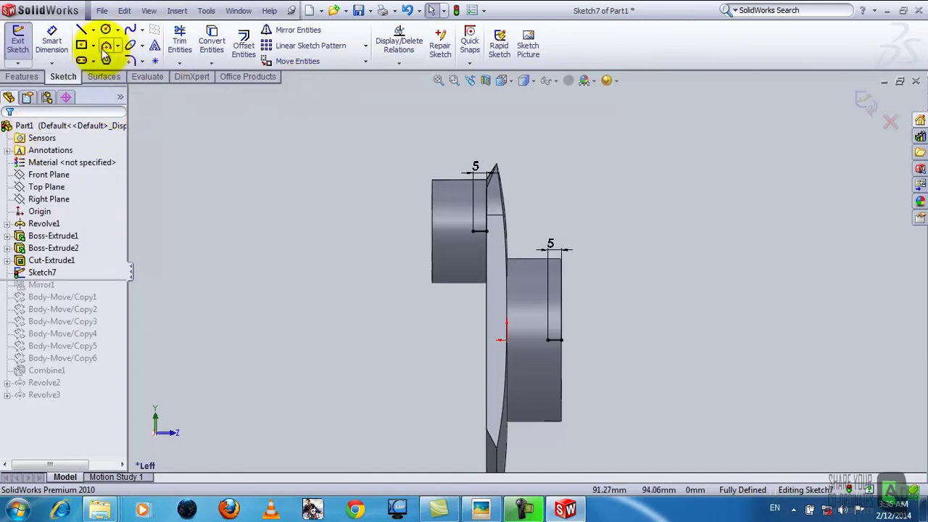
pyautogui.click(82, 32)
pyautogui.scroll(-3, 442, 233)
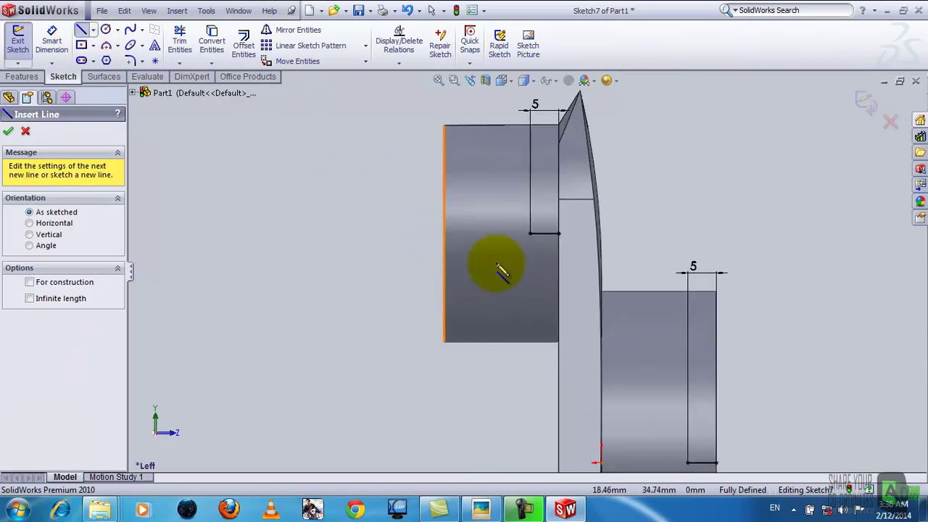
pyautogui.click(531, 234)
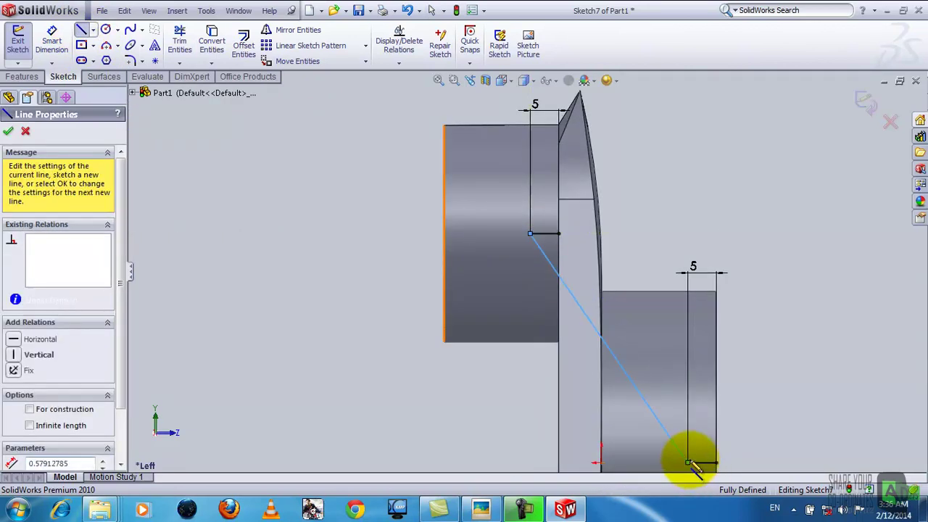
pyautogui.rightClick(663, 359)
pyautogui.click(674, 280)
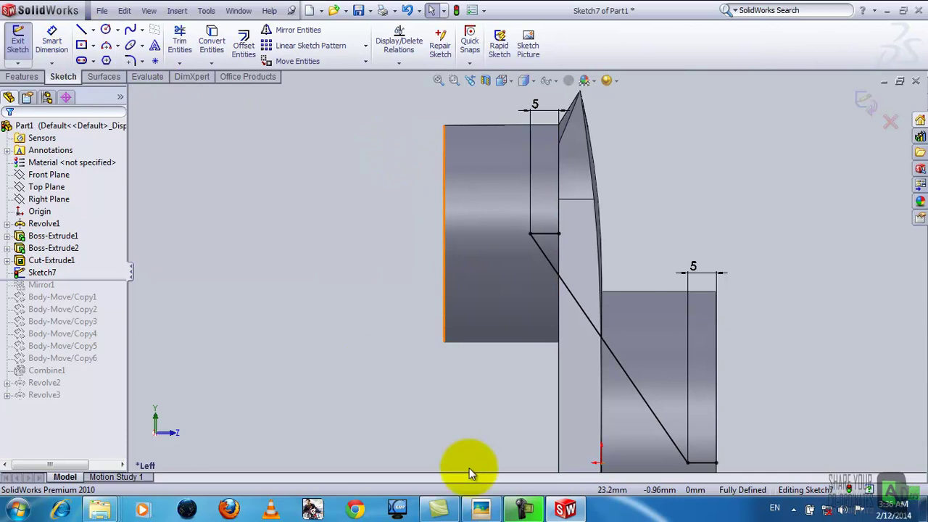
pyautogui.click(481, 509)
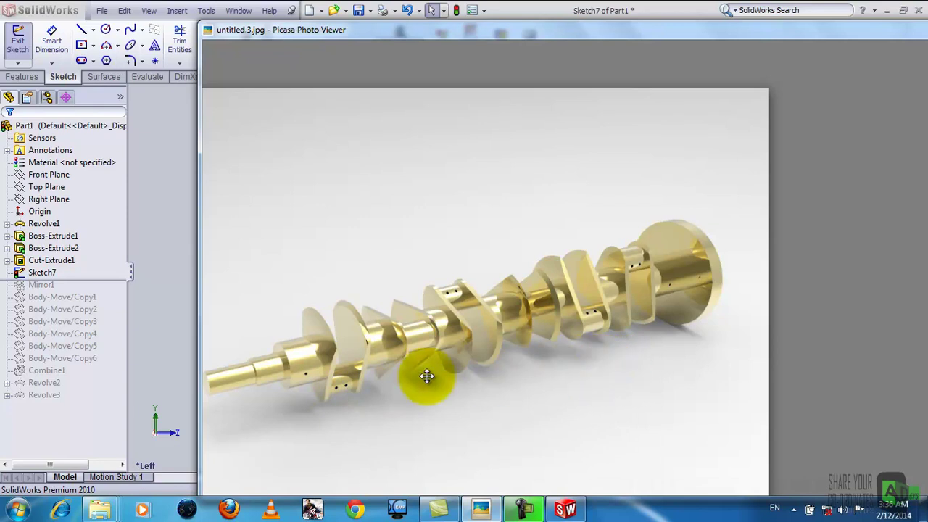
pyautogui.moveTo(521, 290)
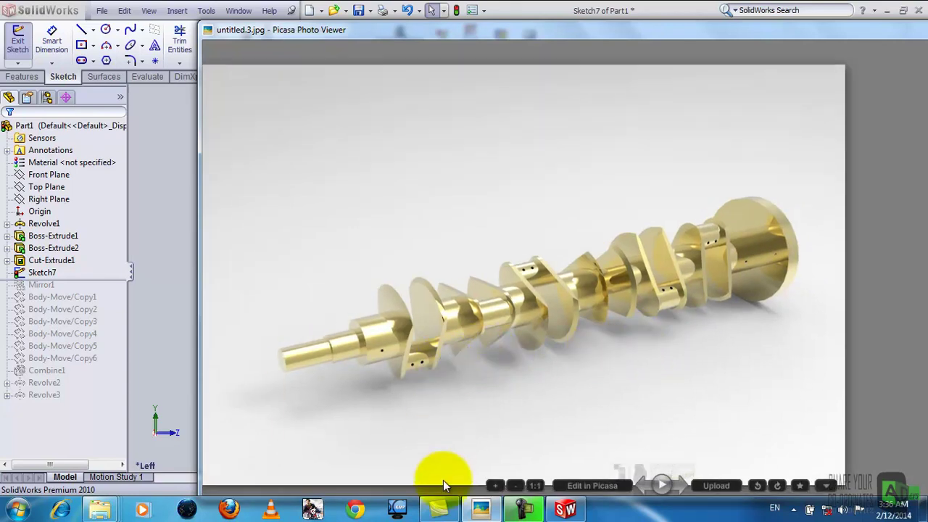
pyautogui.click(578, 508)
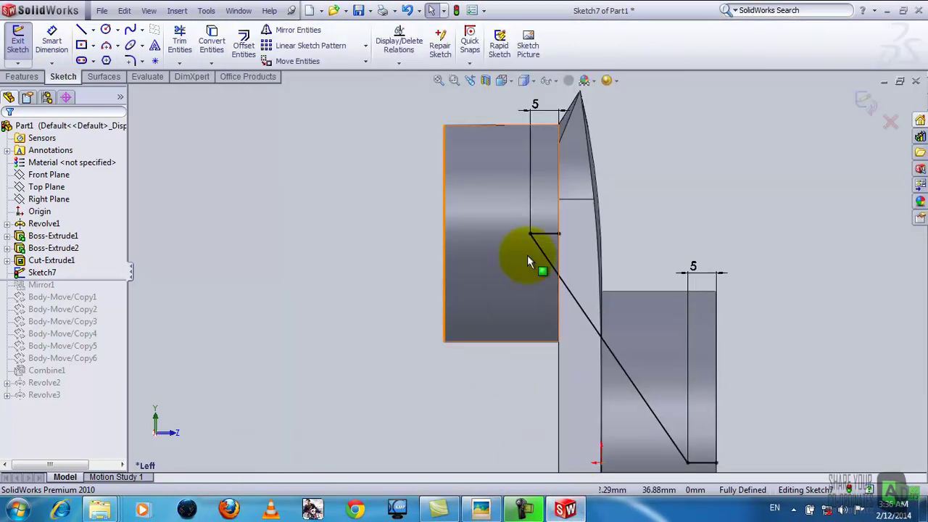
# Extend a horizontal line left from the upper bend past the block and trim the leftover stub
pyautogui.scroll(1, 664, 416)
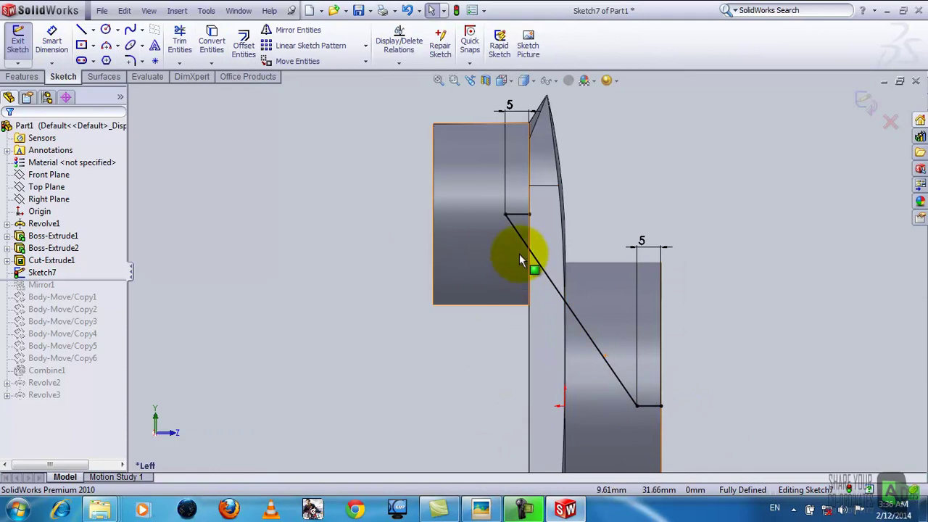
pyautogui.moveTo(501, 213); pyautogui.dragTo(505, 214)
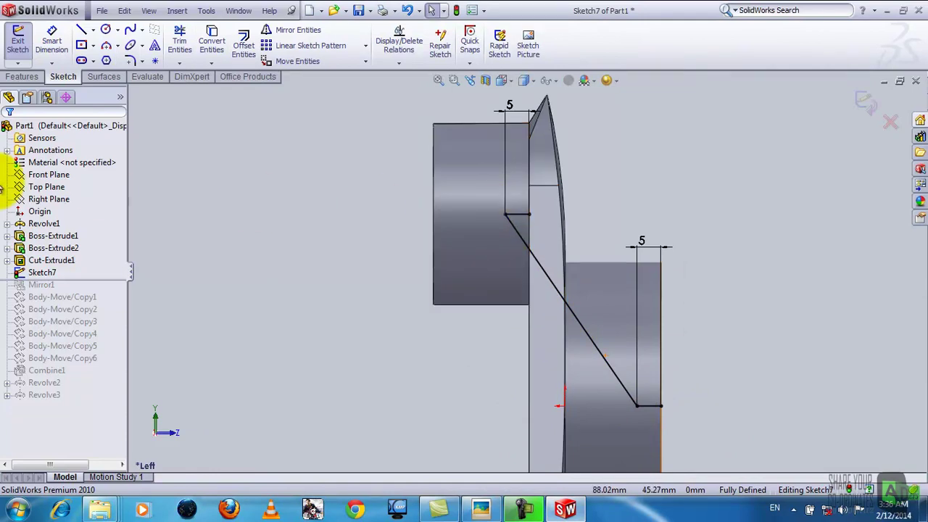
pyautogui.click(81, 30)
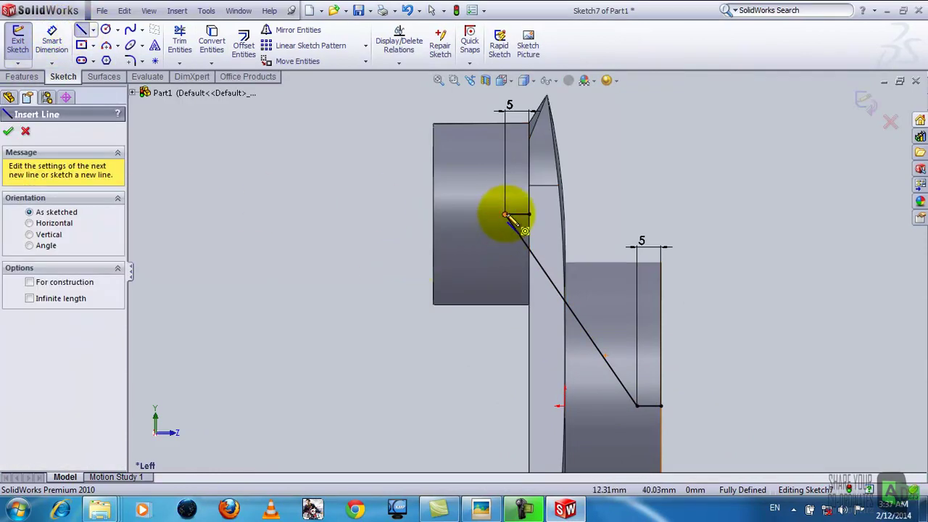
pyautogui.click(505, 214)
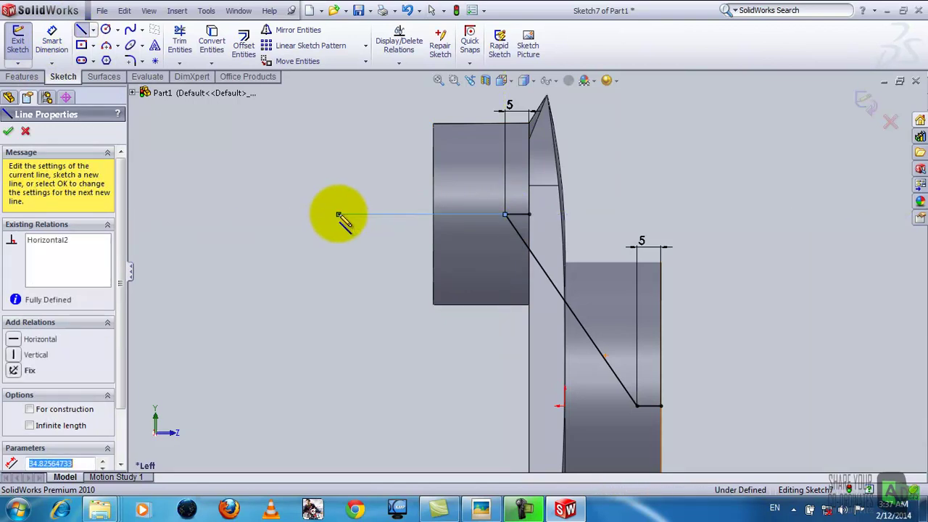
pyautogui.click(338, 214)
pyautogui.rightClick(341, 237)
pyautogui.click(351, 238)
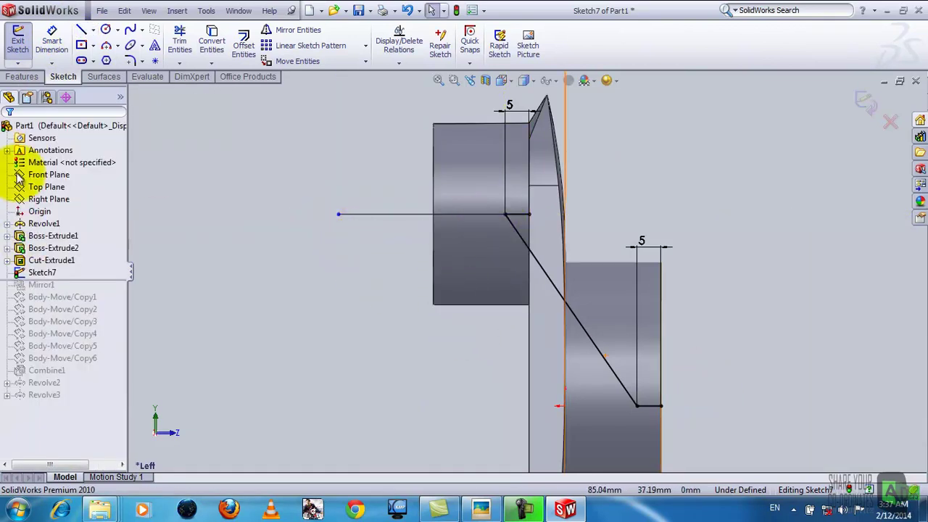
pyautogui.click(179, 39)
pyautogui.moveTo(497, 222); pyautogui.dragTo(513, 204)
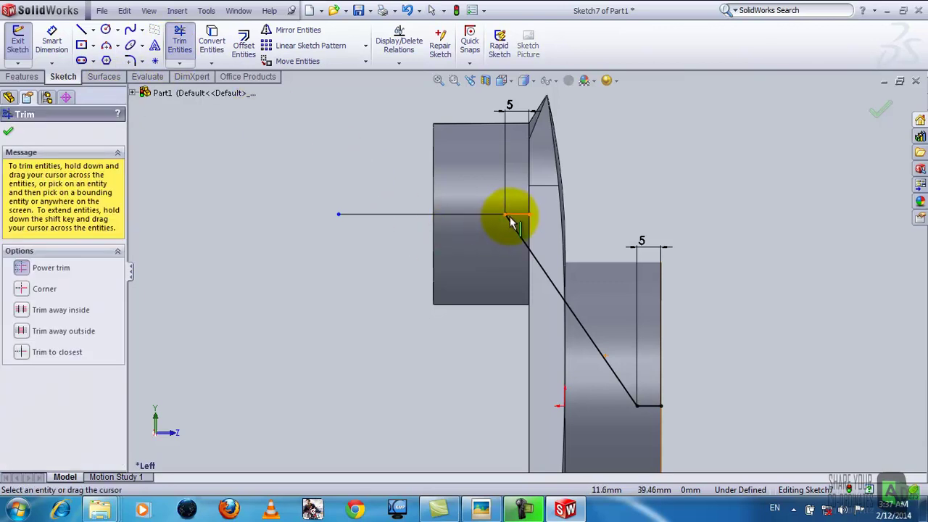
pyautogui.rightClick(374, 274)
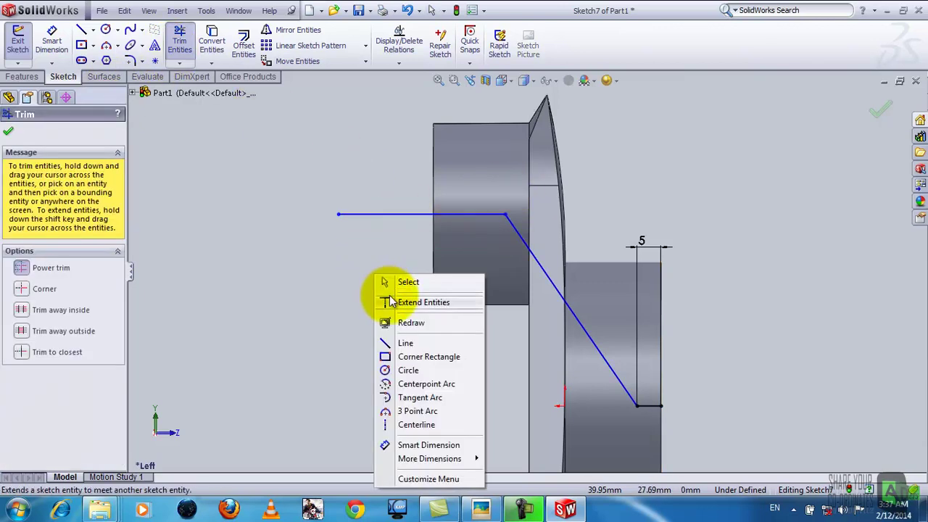
pyautogui.click(390, 282)
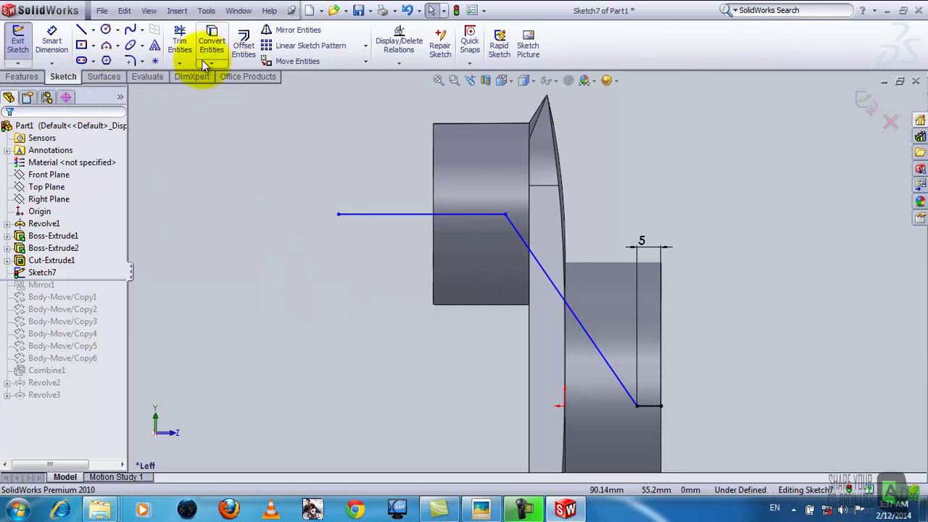
# Round both bends of the path with 4 mm sketch fillets and exit Sketch7
pyautogui.click(131, 60)
pyautogui.write('4')
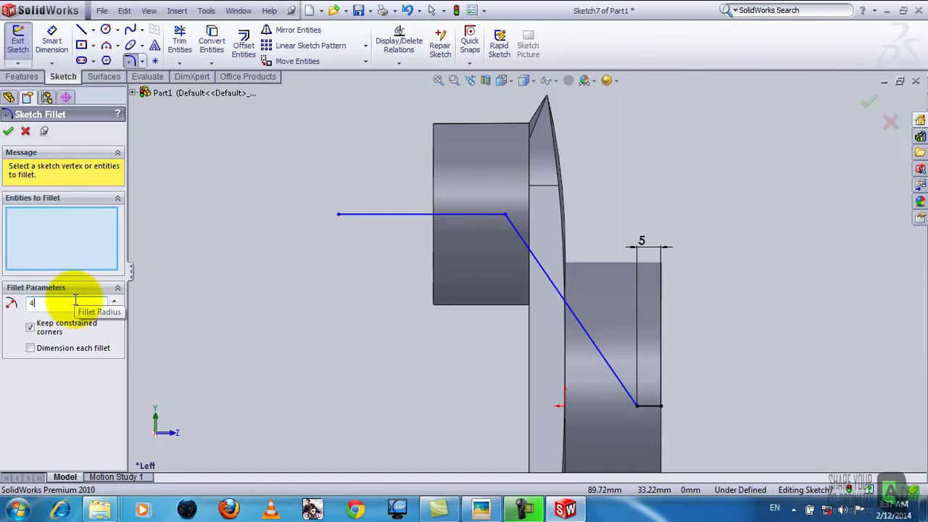
pyautogui.press('Return')
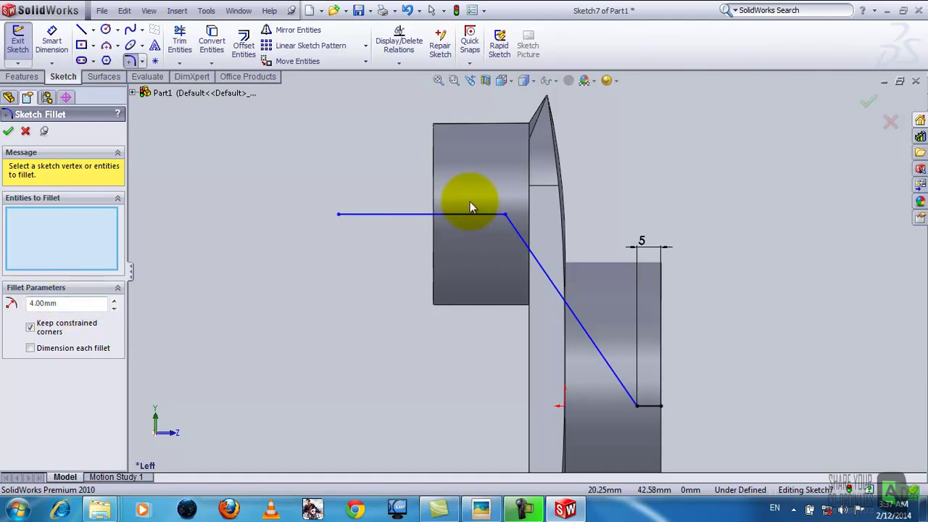
pyautogui.click(457, 220)
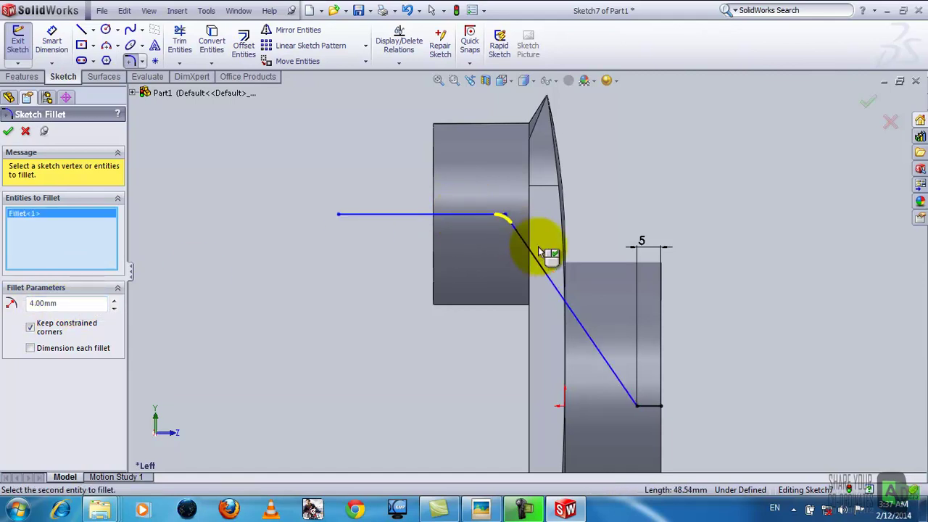
pyautogui.click(624, 392)
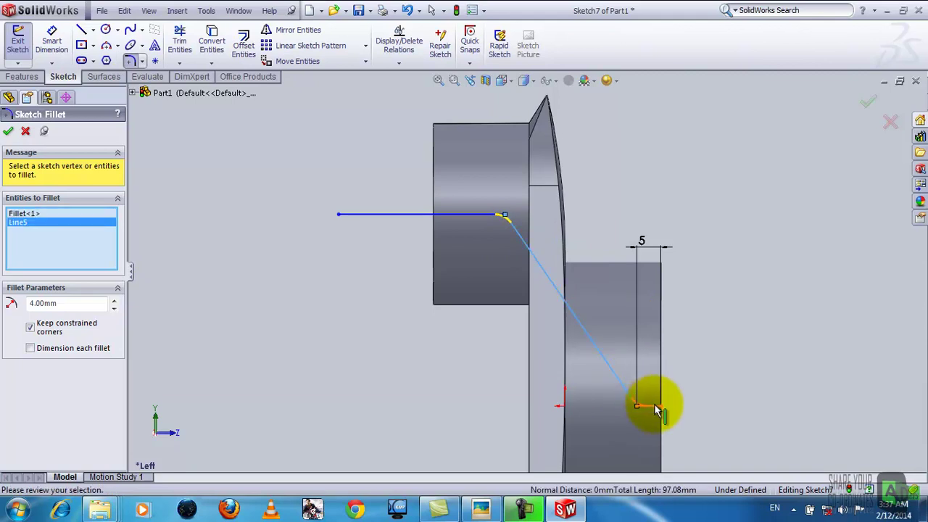
pyautogui.click(9, 125)
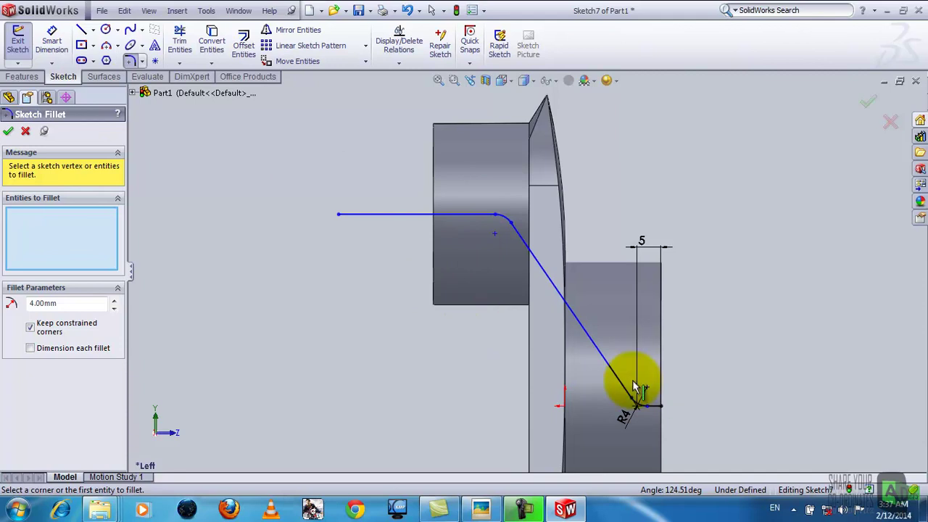
pyautogui.click(8, 133)
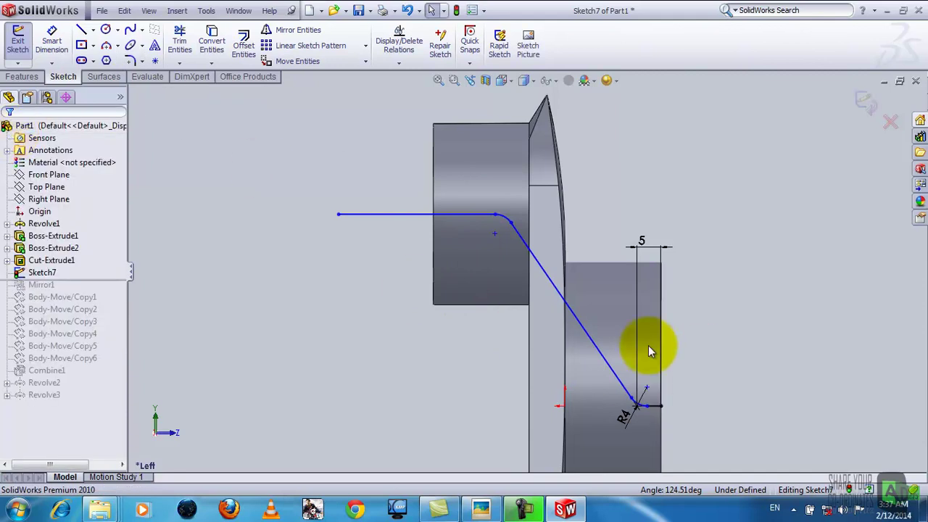
pyautogui.click(26, 48)
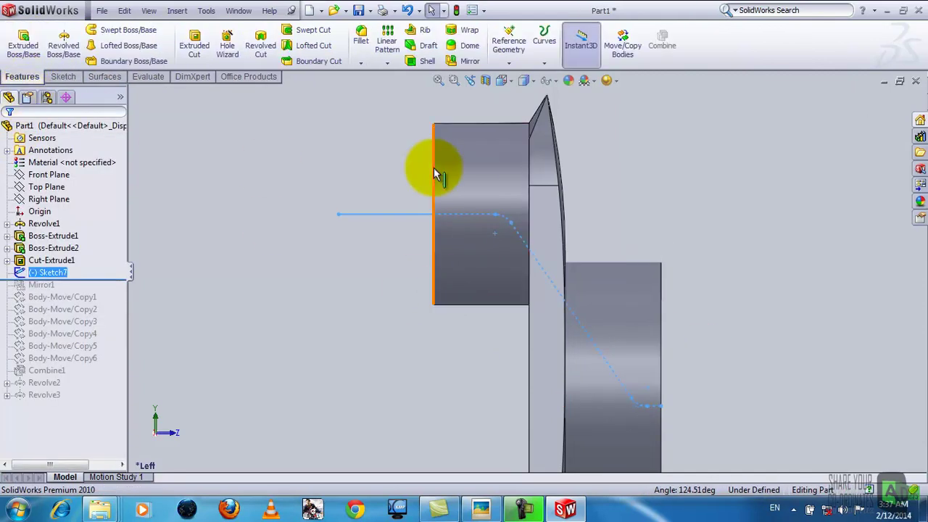
# Create Plane1 at the path's end point perpendicular to the path line, then enlarge it
pyautogui.click(510, 42)
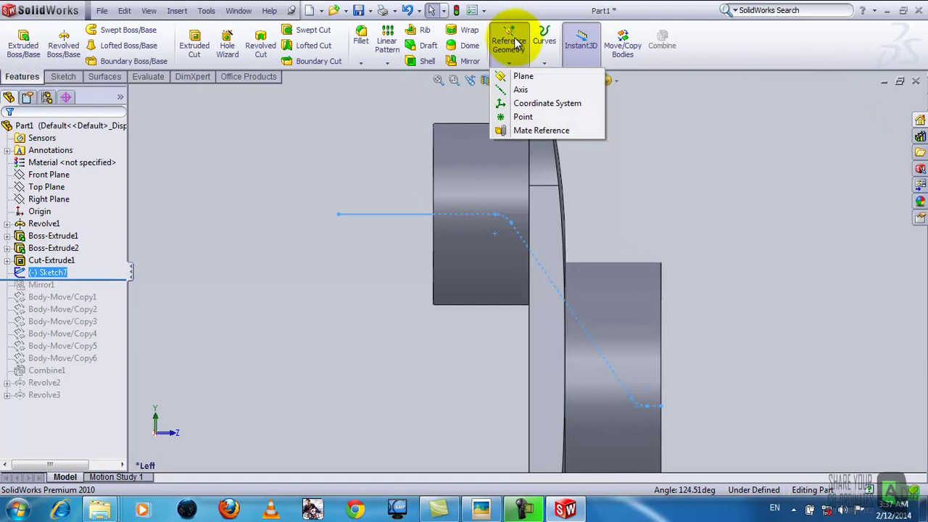
pyautogui.click(523, 76)
pyautogui.moveTo(660, 316); pyautogui.dragTo(659, 354, button='middle')
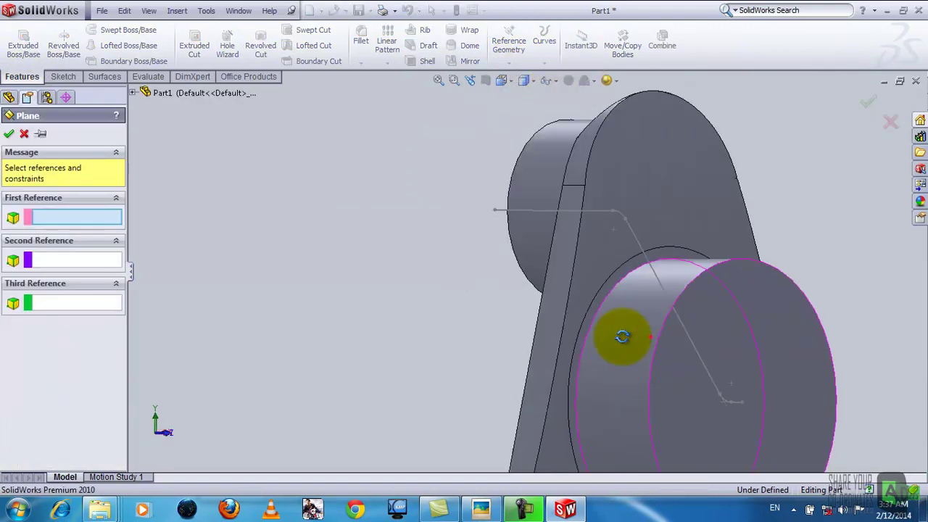
pyautogui.click(725, 397)
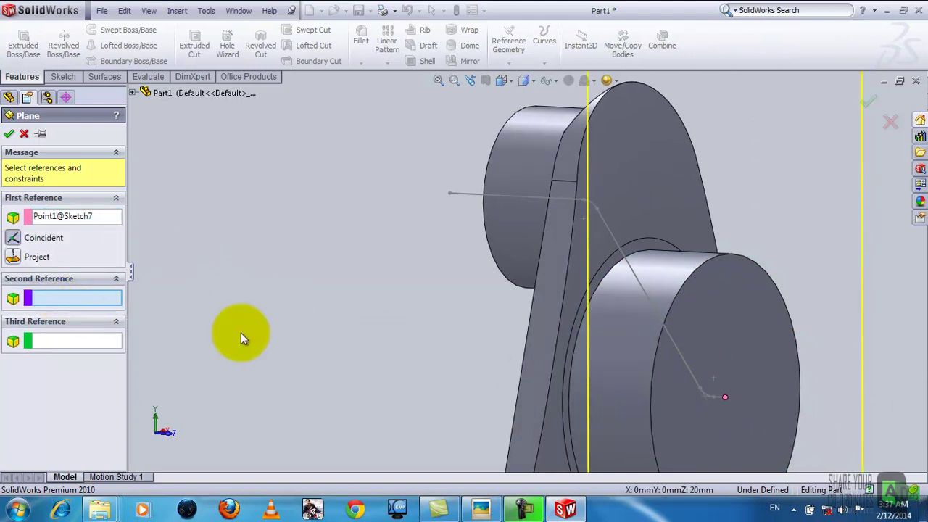
pyautogui.click(722, 399)
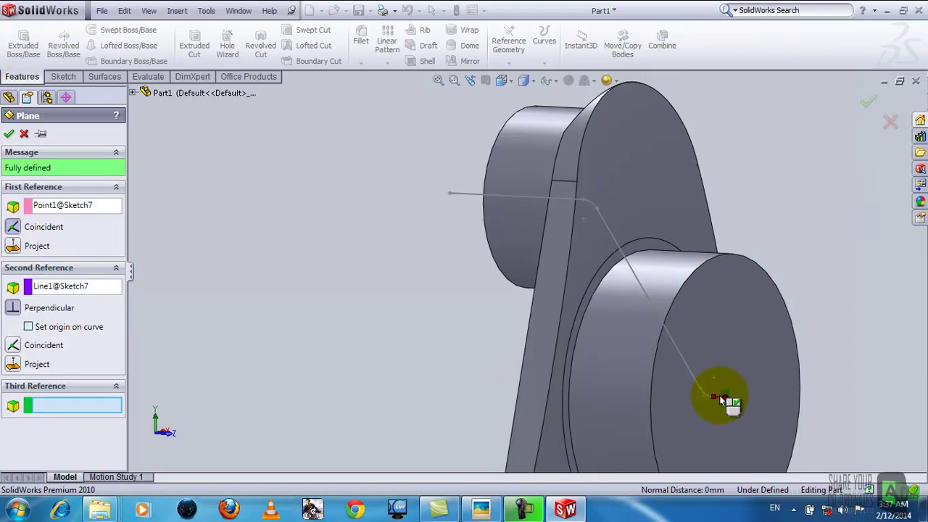
pyautogui.click(7, 134)
pyautogui.scroll(-5, 770, 452)
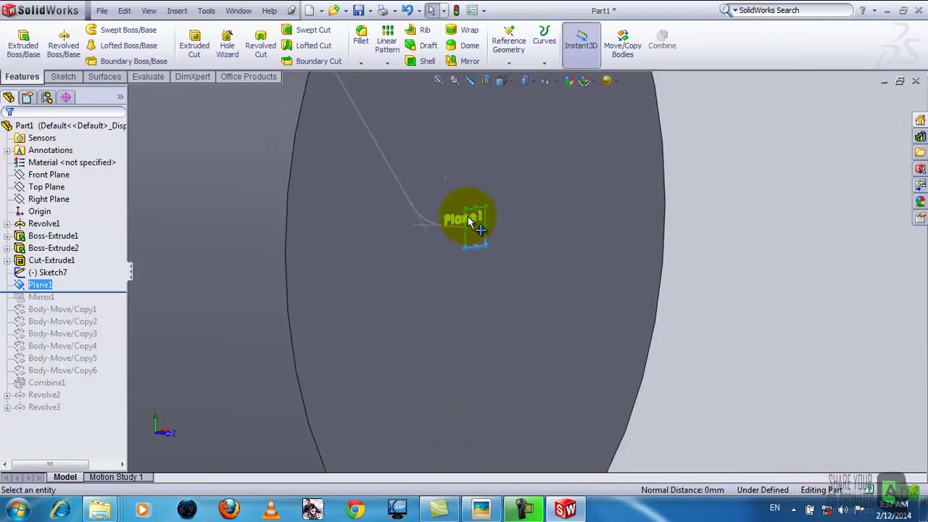
pyautogui.moveTo(499, 249); pyautogui.dragTo(732, 364)
pyautogui.moveTo(465, 210); pyautogui.dragTo(197, 101)
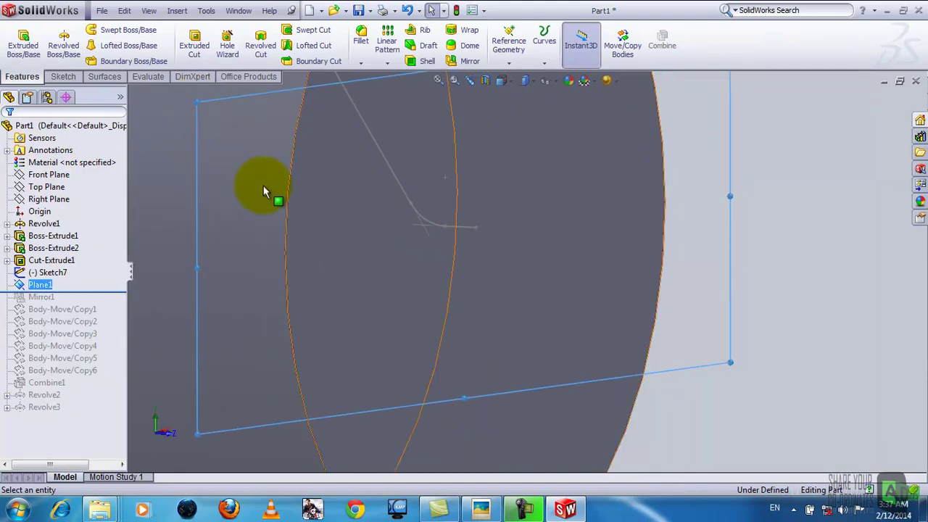
pyautogui.click(63, 77)
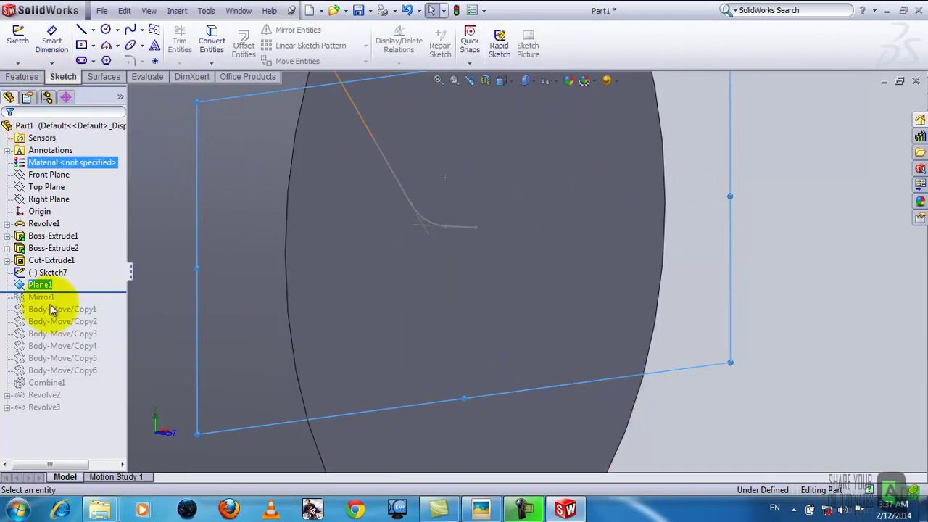
# Start Sketch8 on Plane1 and draw a circle centred on the path's end
pyautogui.rightClick(32, 284)
pyautogui.click(32, 194)
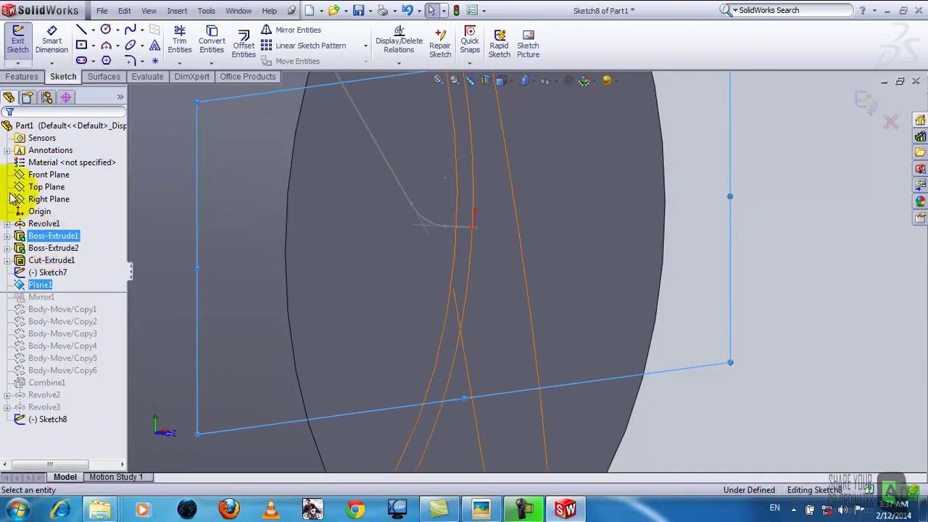
pyautogui.click(106, 29)
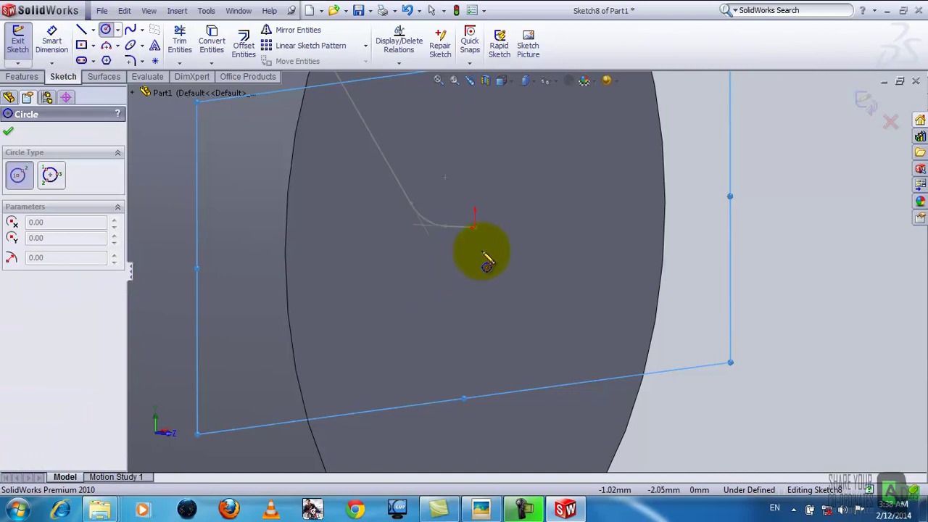
pyautogui.click(475, 227)
pyautogui.click(530, 227)
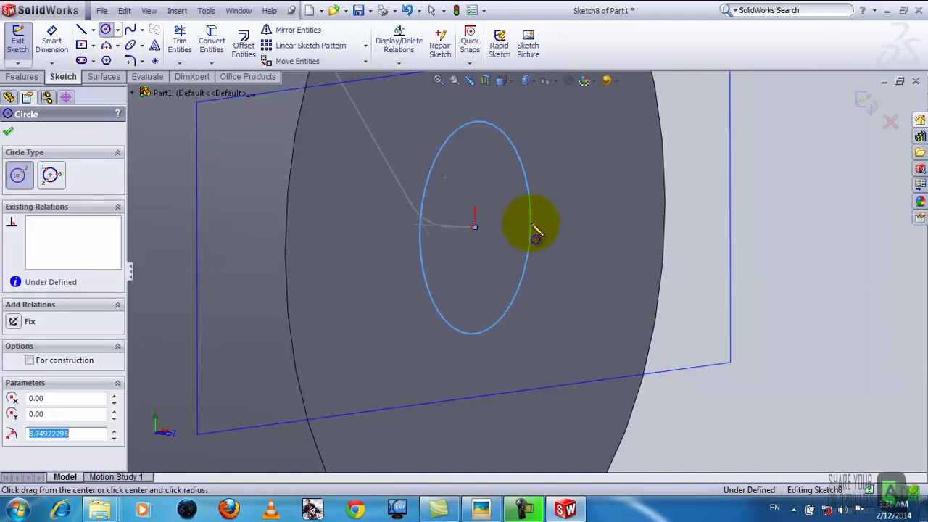
pyautogui.rightClick(534, 227)
pyautogui.click(543, 230)
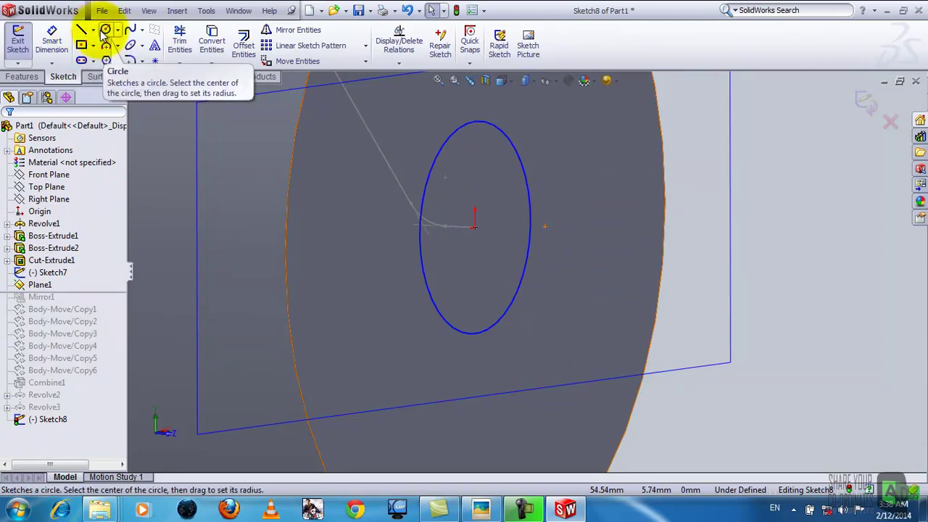
# Dimension the circle's diameter to 4 mm
pyautogui.click(52, 40)
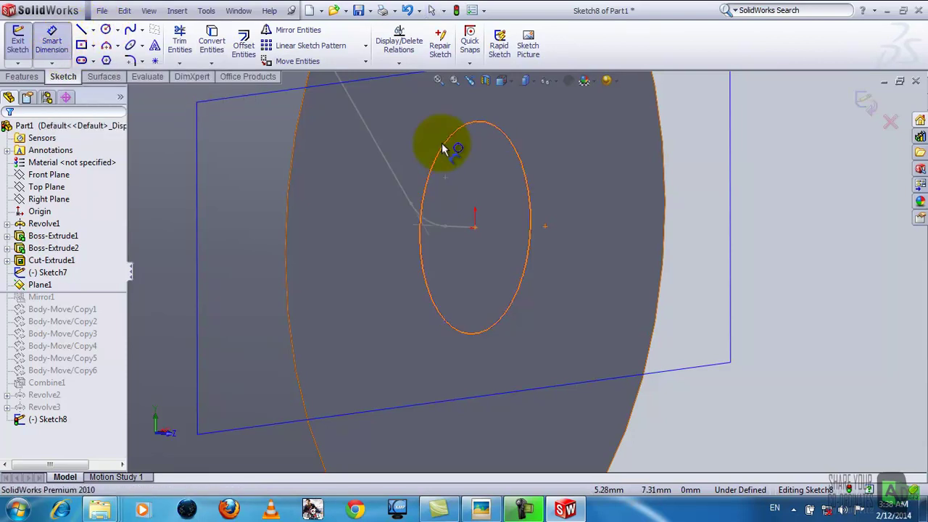
pyautogui.click(507, 149)
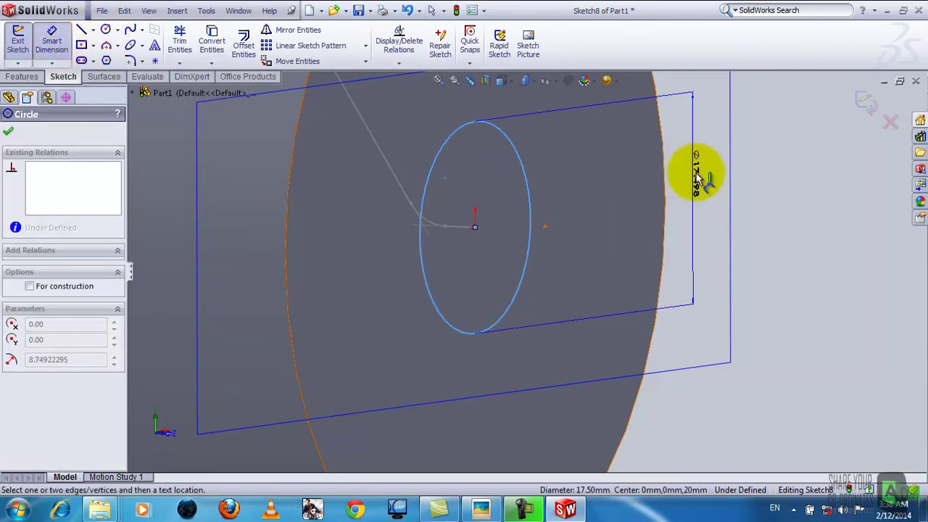
pyautogui.click(694, 176)
pyautogui.click(695, 177)
pyautogui.write('4')
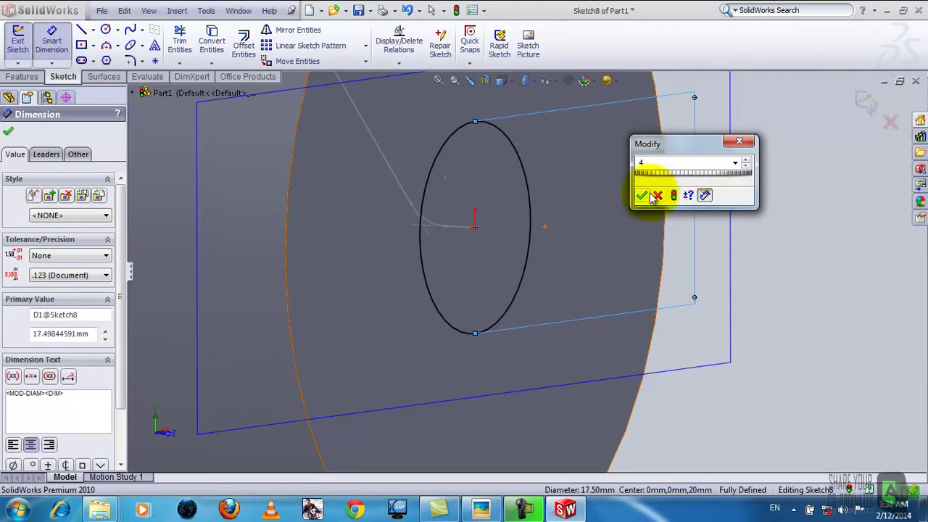
pyautogui.click(642, 196)
pyautogui.scroll(2, 539, 266)
pyautogui.scroll(2, 539, 268)
pyautogui.scroll(2, 505, 266)
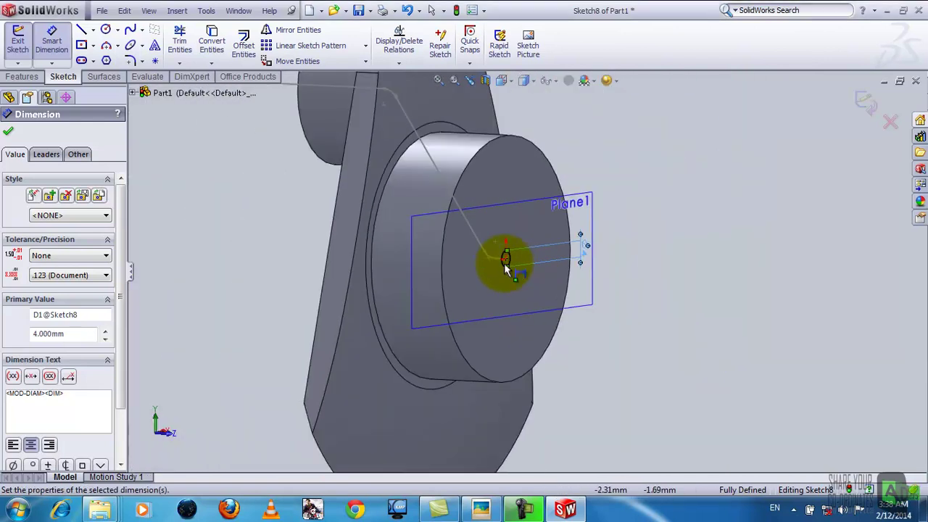
# Sweep-cut Sketch8's 4 mm circle along the Sketch7 path to bore the throw's oil passage
pyautogui.click(11, 126)
pyautogui.click(17, 40)
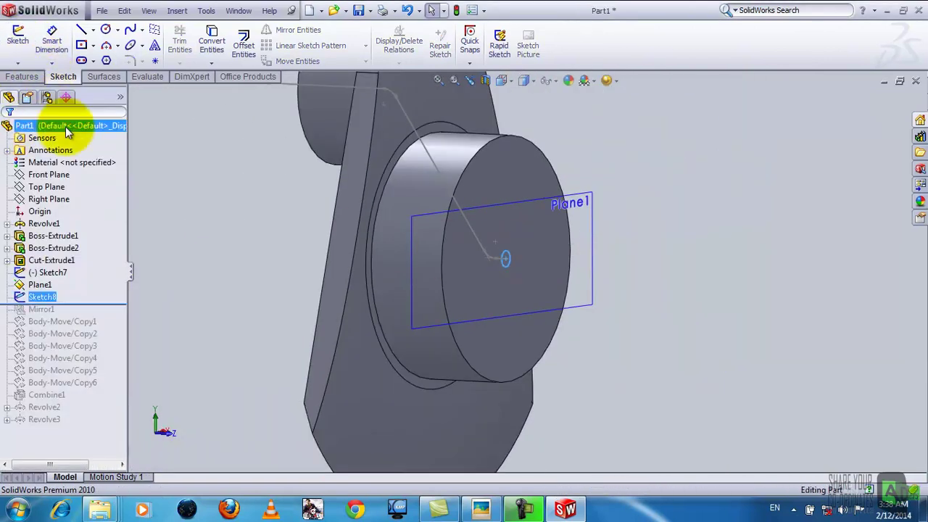
pyautogui.click(20, 77)
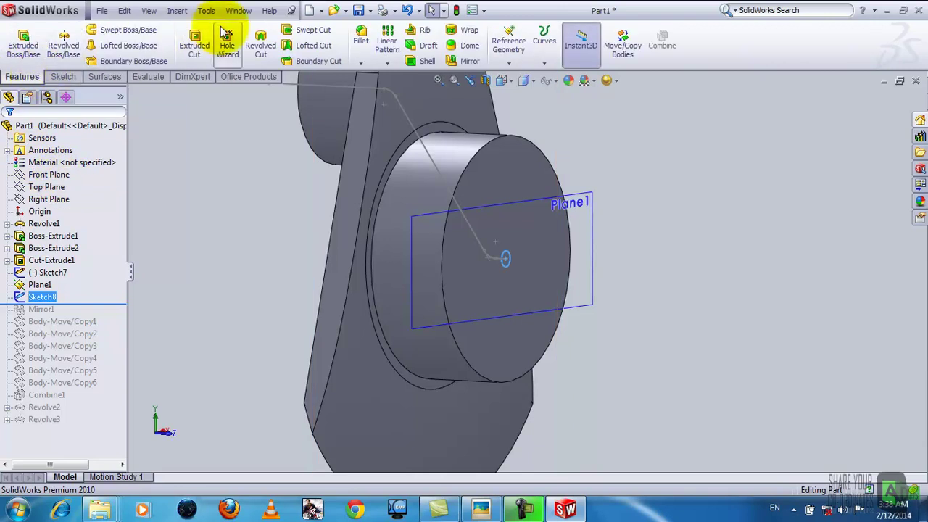
pyautogui.click(310, 35)
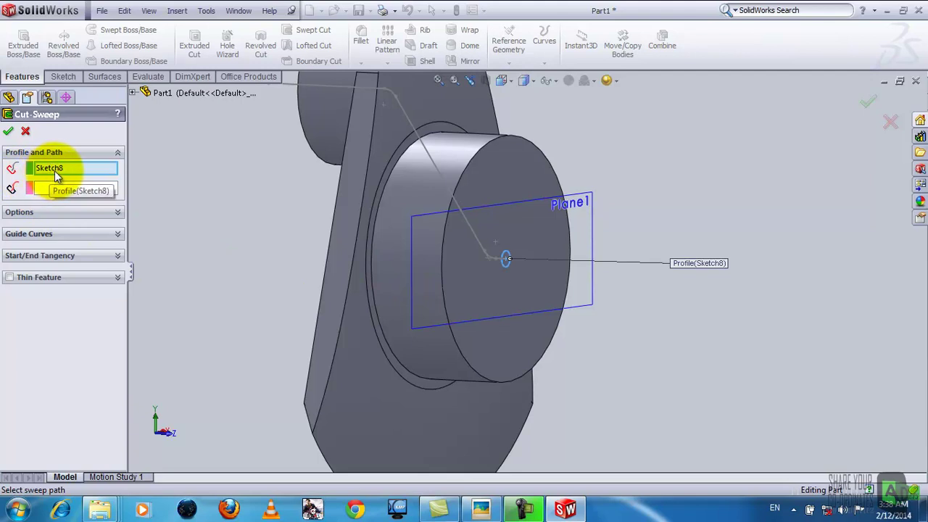
pyautogui.click(84, 190)
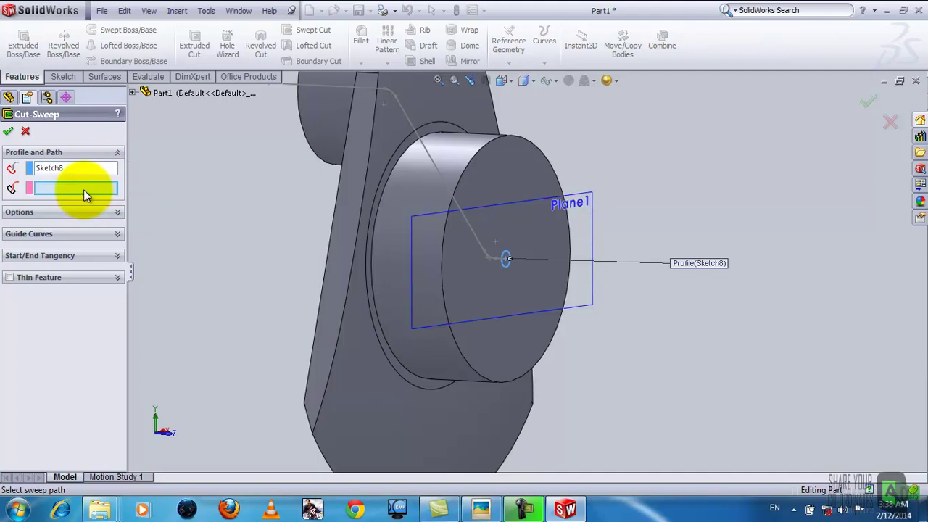
pyautogui.click(476, 236)
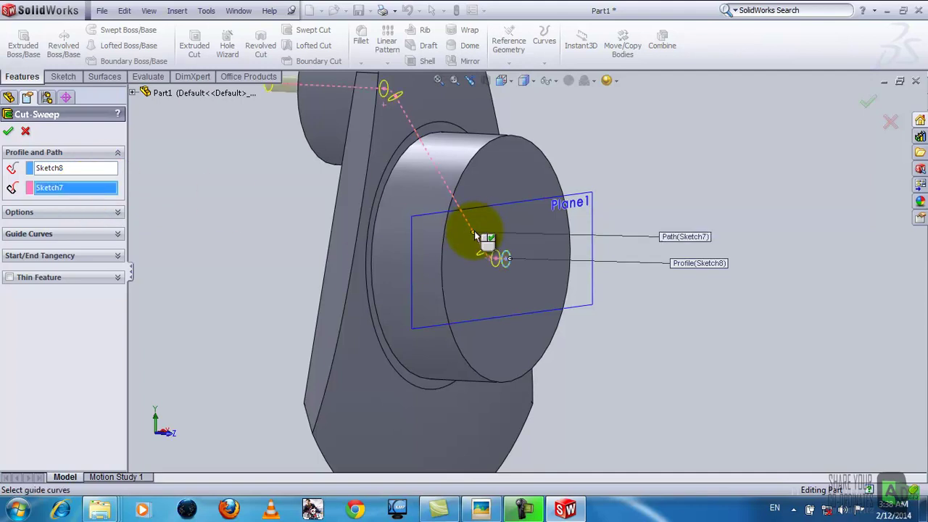
pyautogui.scroll(3, 301, 250)
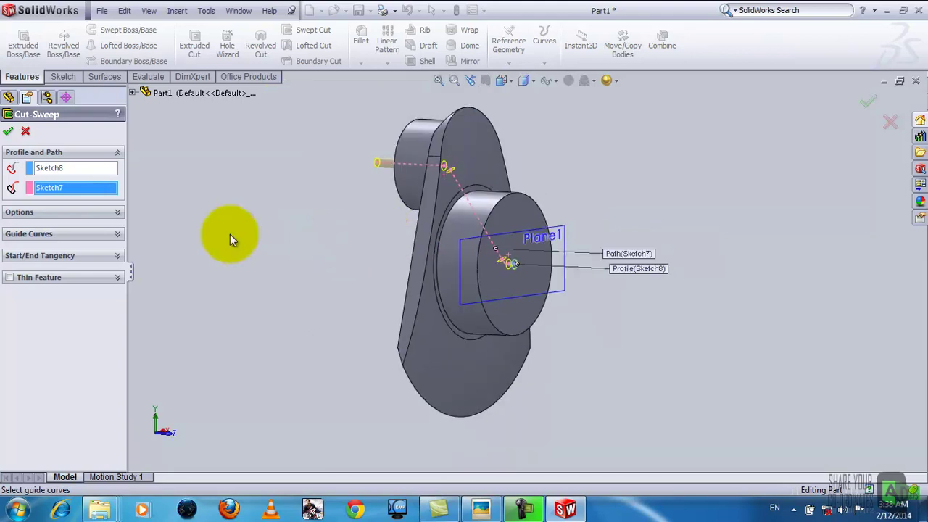
pyautogui.click(8, 133)
pyautogui.moveTo(321, 252)
pyautogui.mouseDown(button='middle')
pyautogui.moveTo(352, 269)
pyautogui.moveTo(718, 356)
pyautogui.moveTo(676, 341)
pyautogui.moveTo(542, 366)
pyautogui.moveTo(352, 341)
pyautogui.moveTo(249, 368)
pyautogui.moveTo(625, 338)
pyautogui.moveTo(595, 364)
pyautogui.moveTo(601, 393)
pyautogui.mouseUp(button='middle')
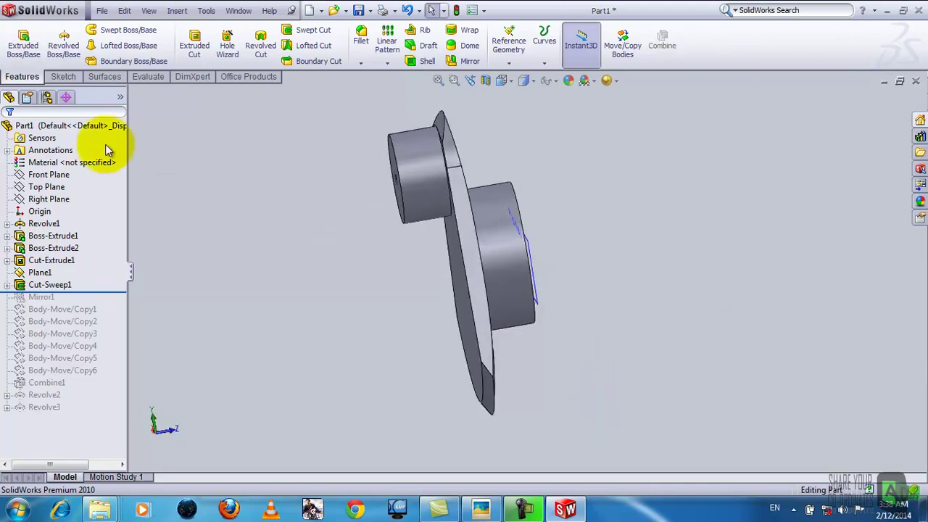
pyautogui.click(51, 199)
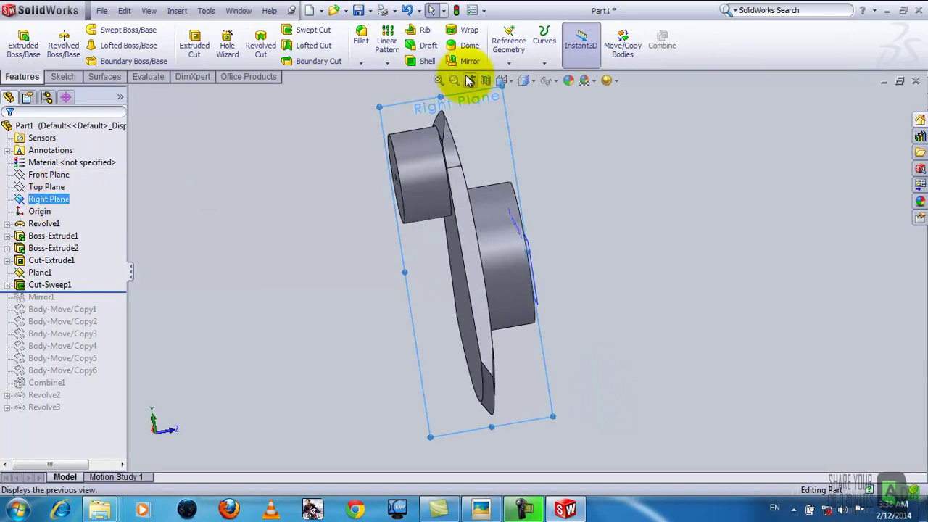
pyautogui.click(487, 81)
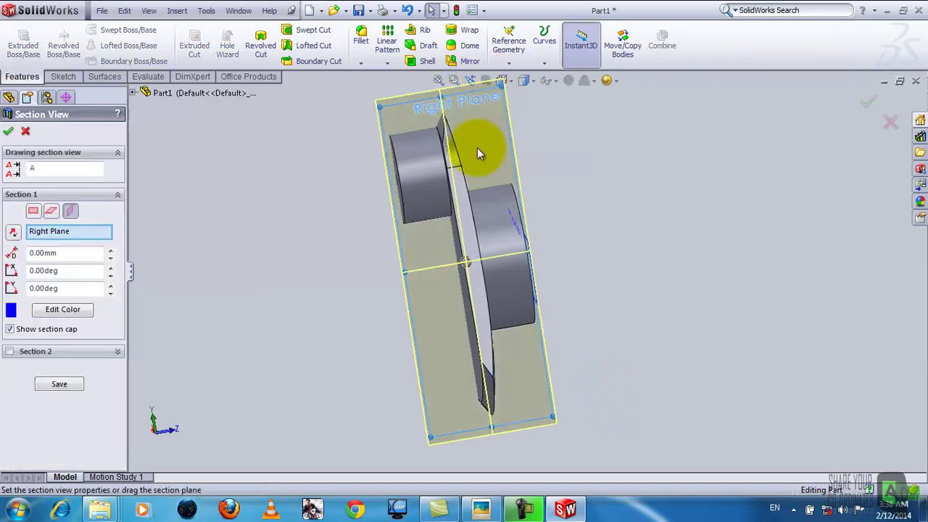
pyautogui.moveTo(464, 258)
pyautogui.mouseDown()
pyautogui.moveTo(447, 262)
pyautogui.moveTo(476, 259)
pyautogui.mouseUp()
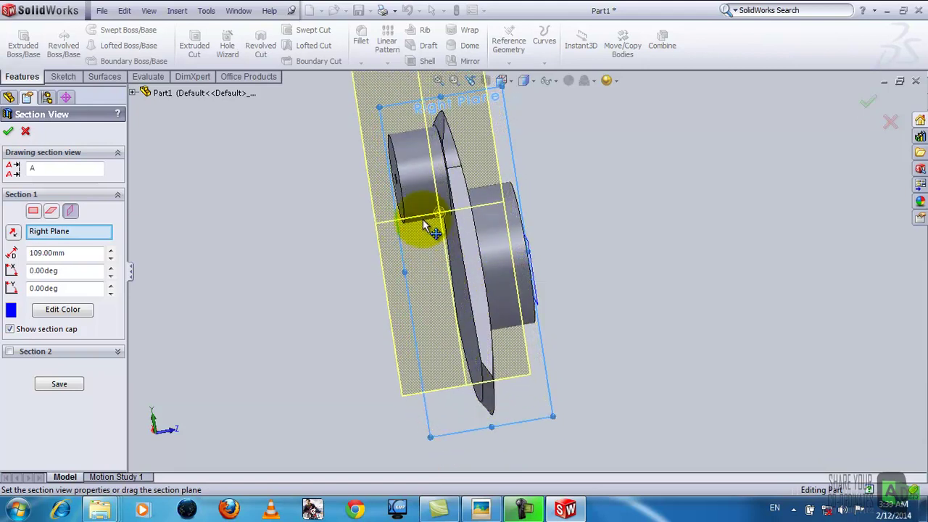
pyautogui.moveTo(556, 247); pyautogui.dragTo(590, 304, button='middle')
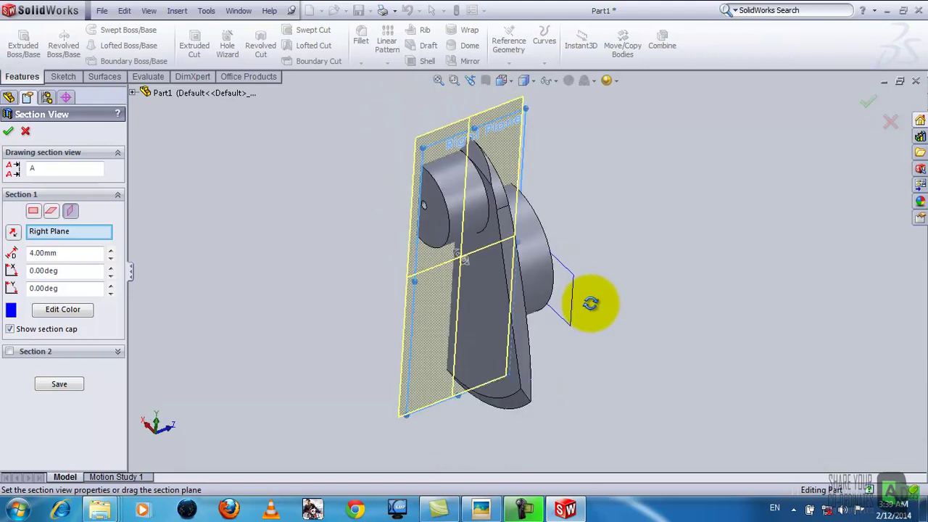
pyautogui.click(511, 82)
pyautogui.click(519, 113)
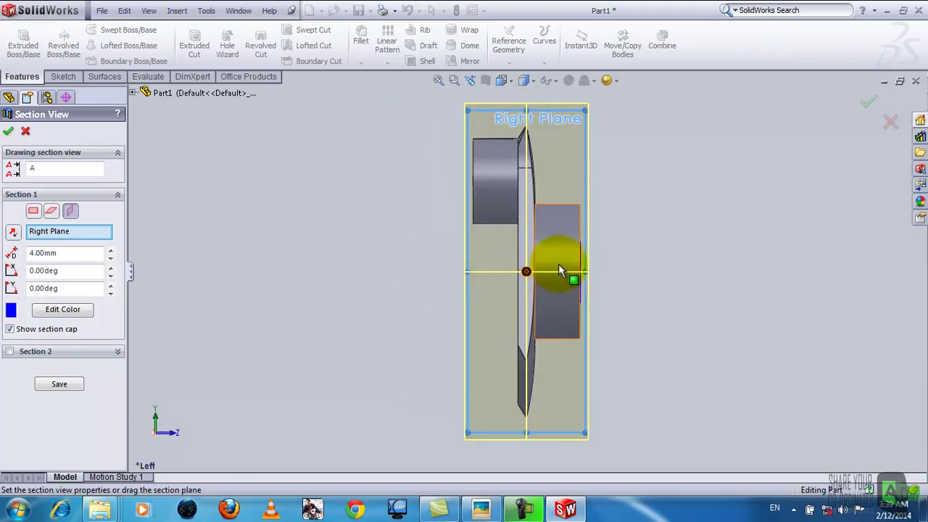
pyautogui.click(27, 132)
pyautogui.click(486, 80)
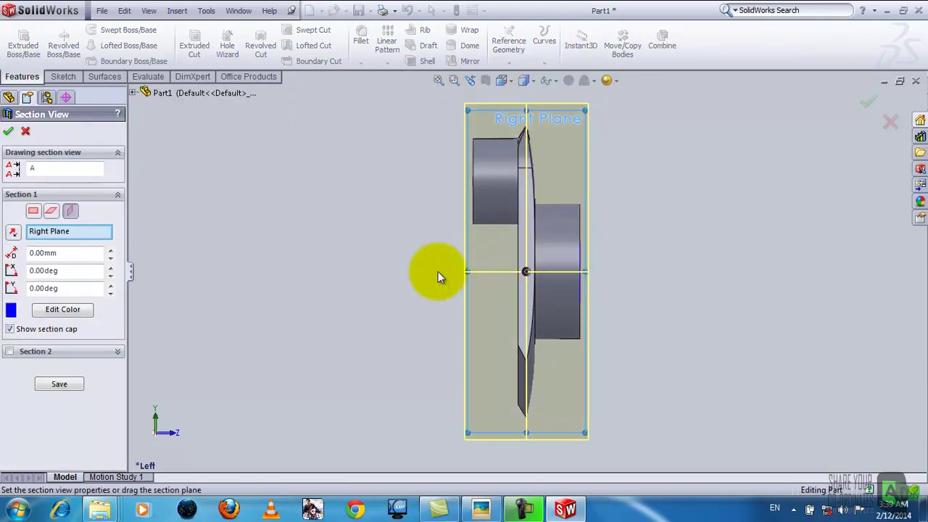
pyautogui.click(24, 132)
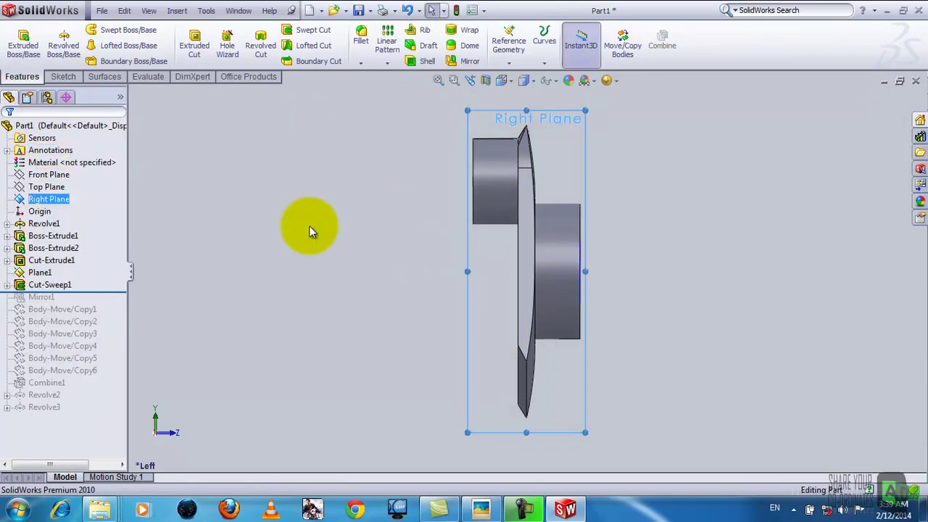
pyautogui.moveTo(307, 228); pyautogui.dragTo(443, 278, button='middle')
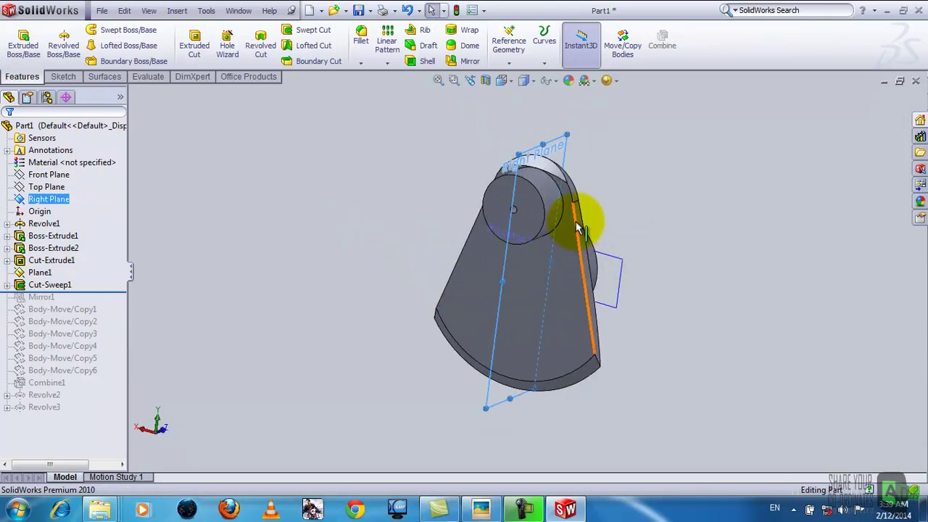
pyautogui.click(256, 205)
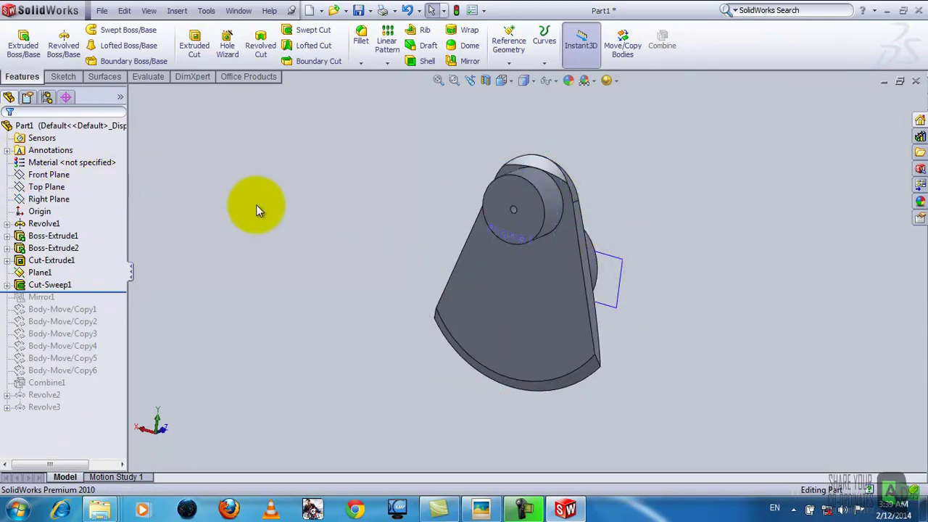
pyautogui.click(52, 200)
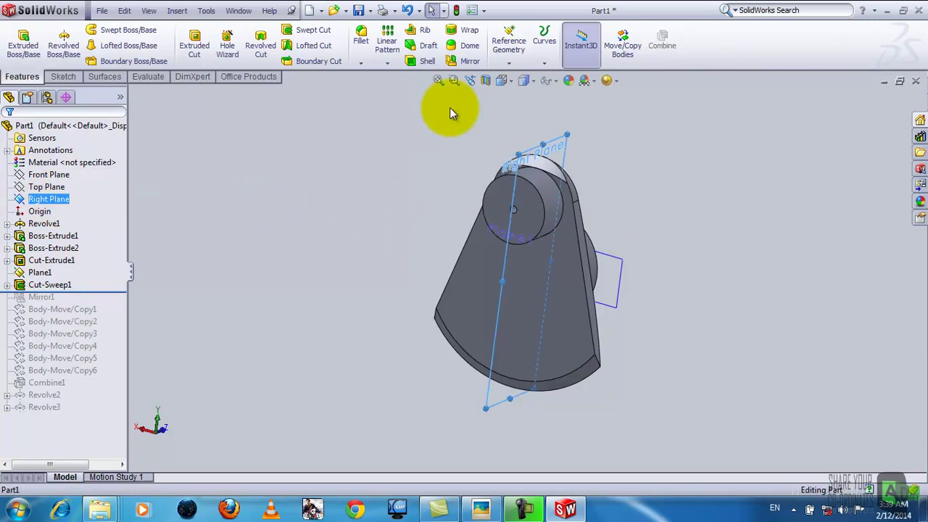
pyautogui.click(489, 84)
pyautogui.moveTo(425, 252)
pyautogui.mouseDown(button='middle')
pyautogui.moveTo(601, 306)
pyautogui.moveTo(555, 217)
pyautogui.mouseUp(button='middle')
pyautogui.scroll(-2, 555, 217)
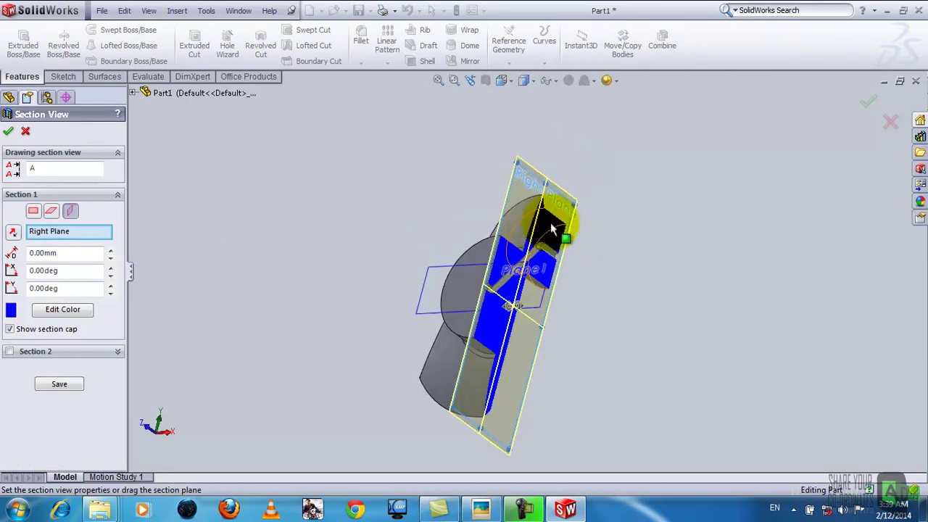
pyautogui.scroll(-3, 534, 283)
pyautogui.moveTo(534, 282)
pyautogui.mouseDown(button='middle')
pyautogui.moveTo(445, 321)
pyautogui.moveTo(416, 318)
pyautogui.mouseUp(button='middle')
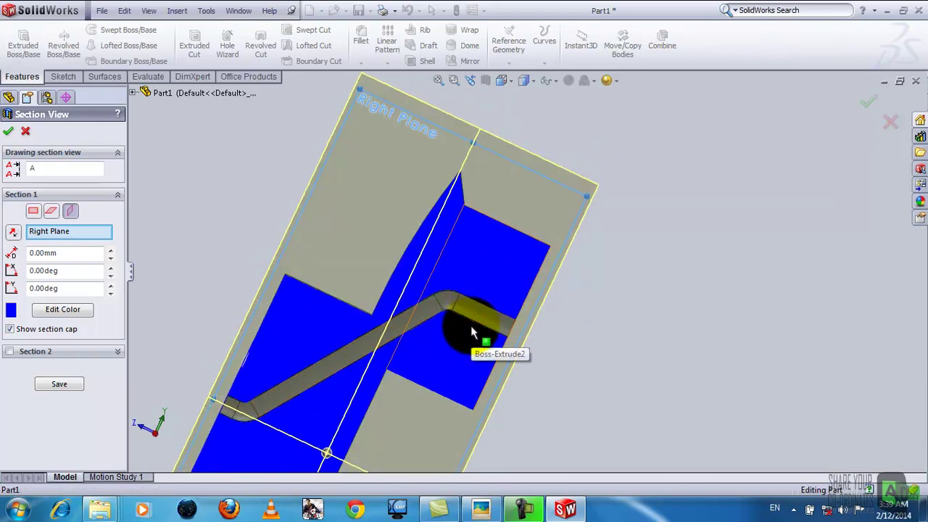
pyautogui.keyDown('ctrl'); pyautogui.moveTo(470, 325); pyautogui.dragTo(359, 334, button='middle'); pyautogui.keyUp('ctrl')
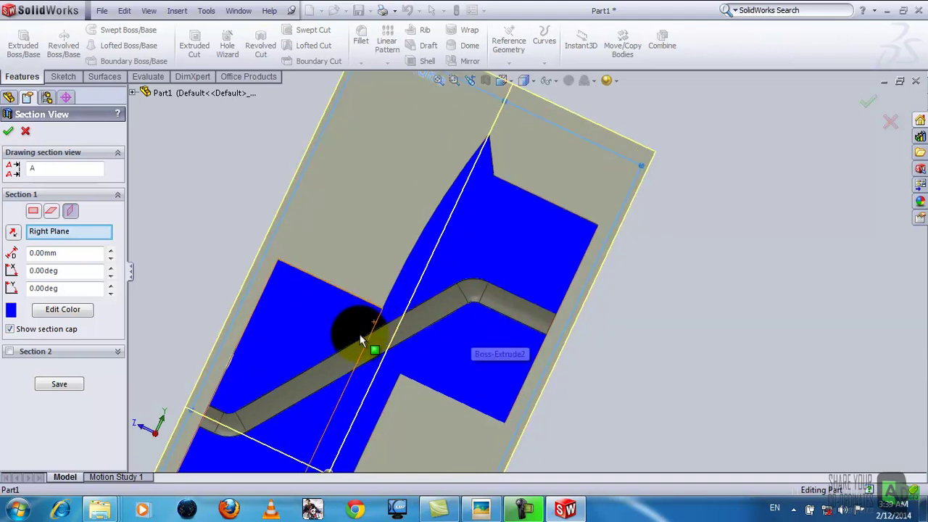
pyautogui.scroll(3, 359, 334)
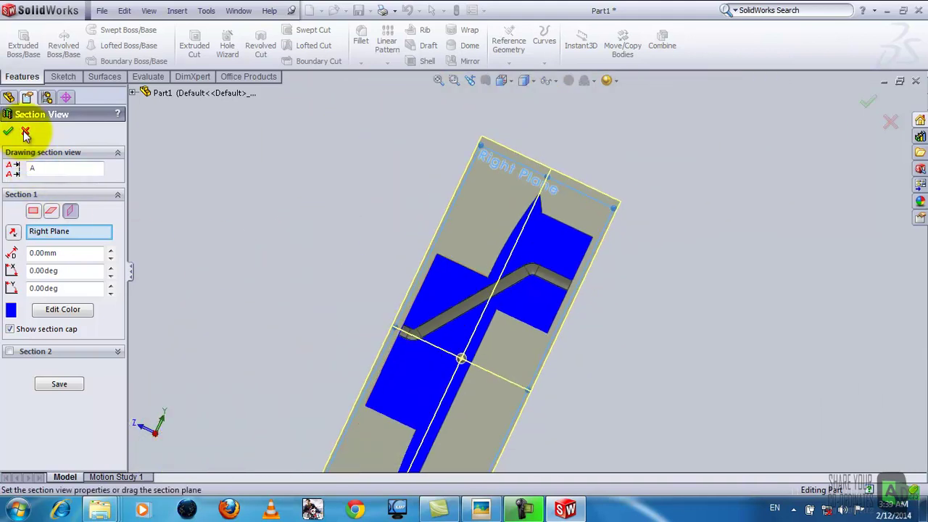
pyautogui.click(26, 130)
pyautogui.click(612, 364)
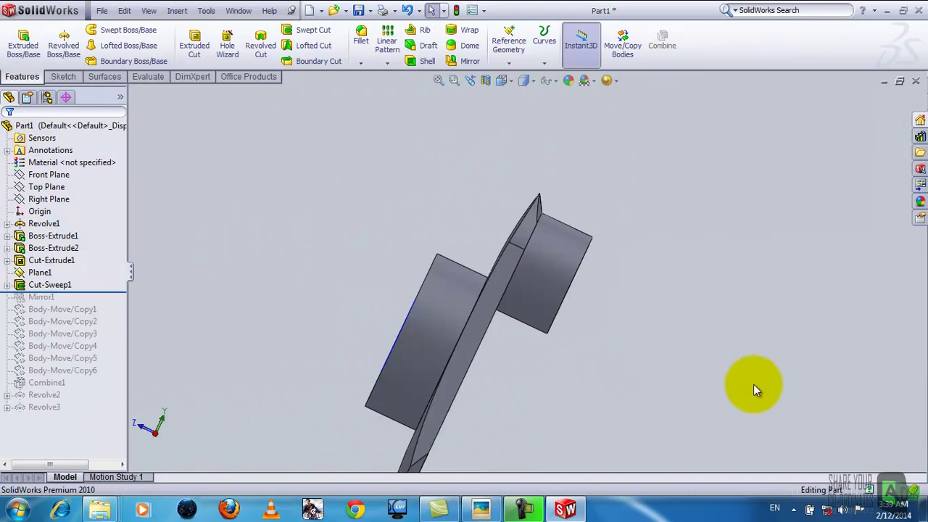
# Drag the rollback bar below Revolve3 to rebuild the full crankshaft and rotate it horizontal
pyautogui.scroll(2, 536, 392)
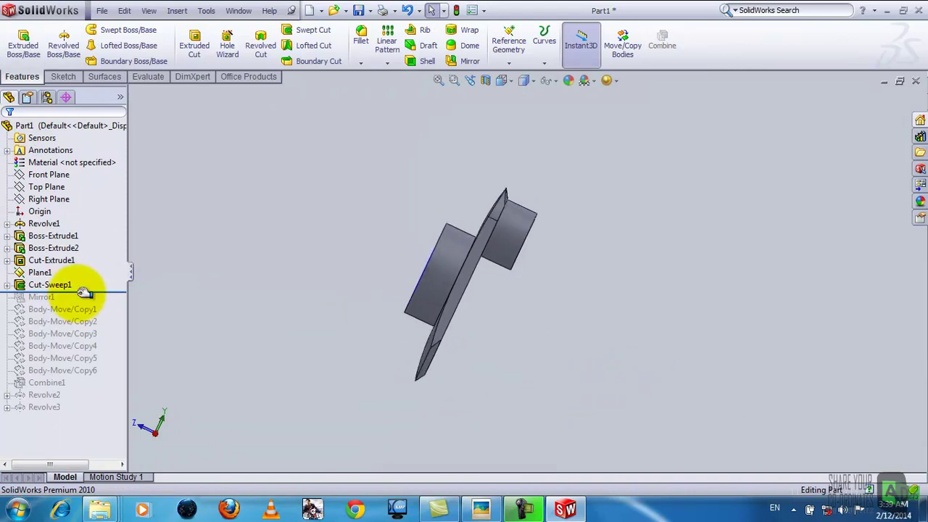
pyautogui.moveTo(83, 292); pyautogui.dragTo(77, 413)
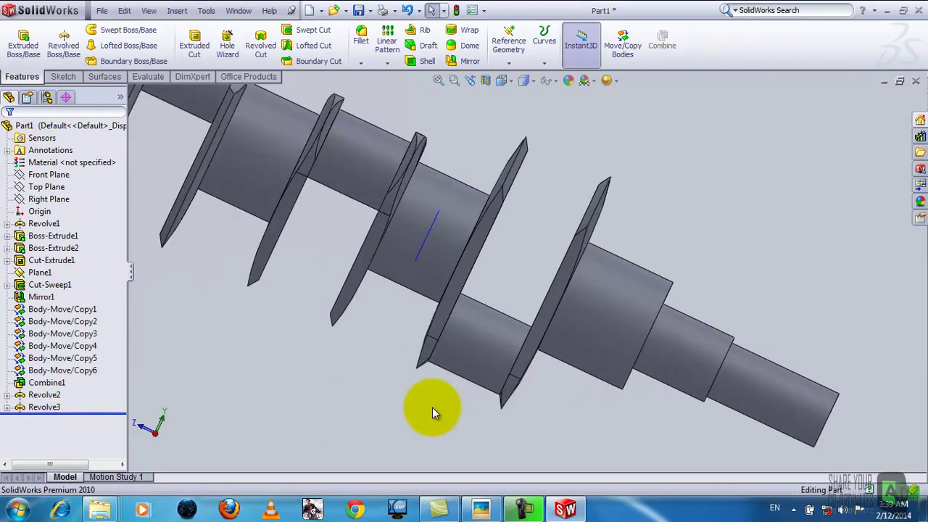
pyautogui.scroll(3, 432, 407)
pyautogui.scroll(2, 402, 407)
pyautogui.moveTo(337, 263)
pyautogui.mouseDown(button='middle')
pyautogui.moveTo(362, 352)
pyautogui.moveTo(275, 321)
pyautogui.moveTo(428, 404)
pyautogui.moveTo(400, 421)
pyautogui.mouseUp(button='middle')
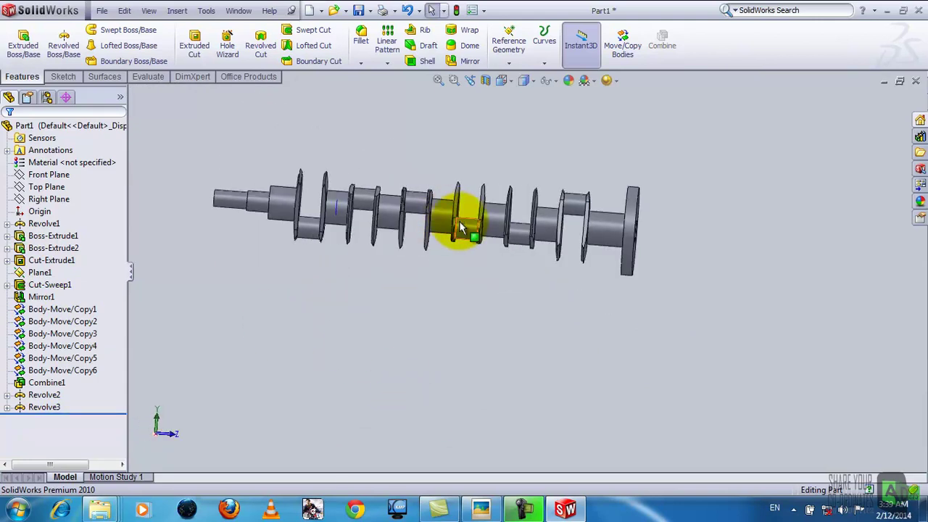
# Show the crankshaft side-on from the left and section it along Right Plane
pyautogui.click(501, 81)
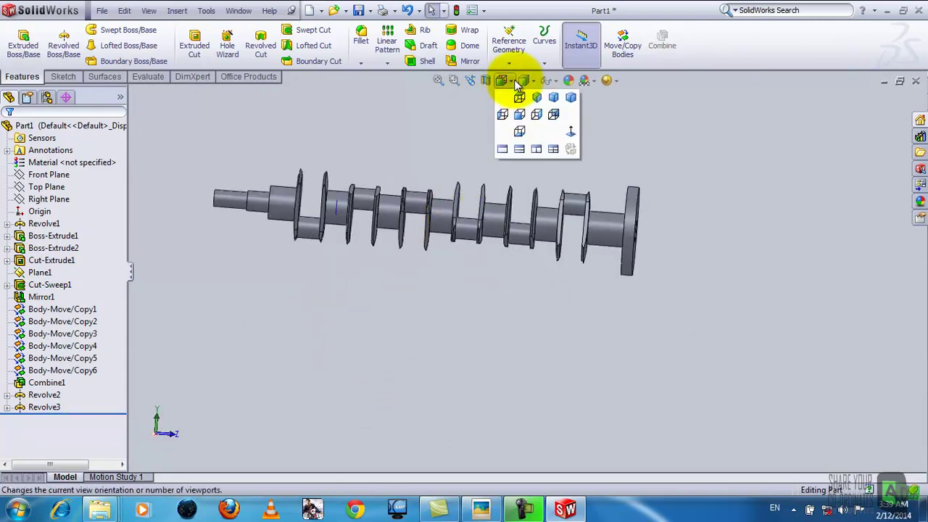
pyautogui.click(513, 114)
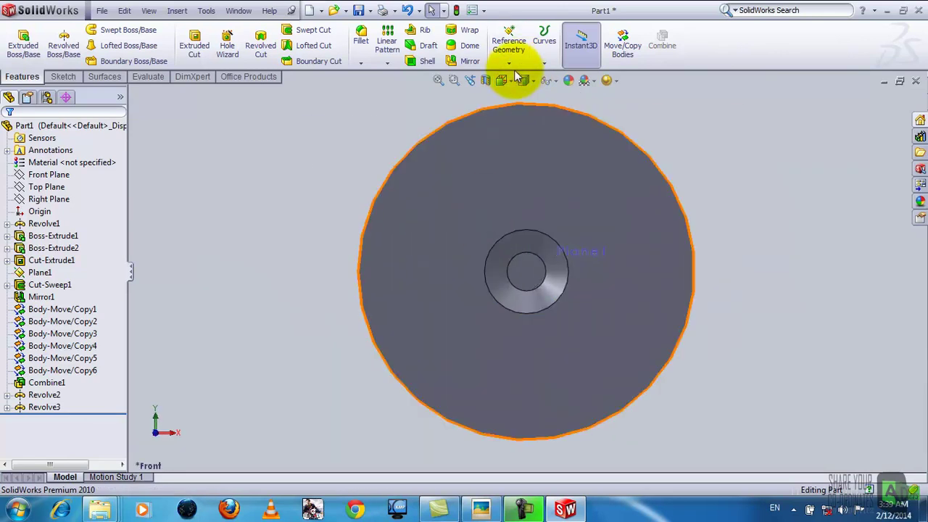
pyautogui.click(501, 81)
pyautogui.click(503, 114)
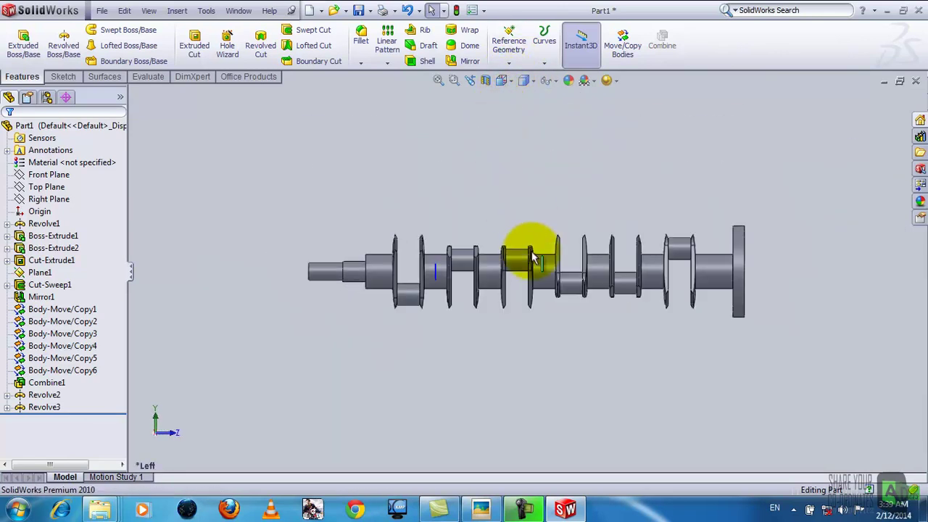
pyautogui.click(47, 199)
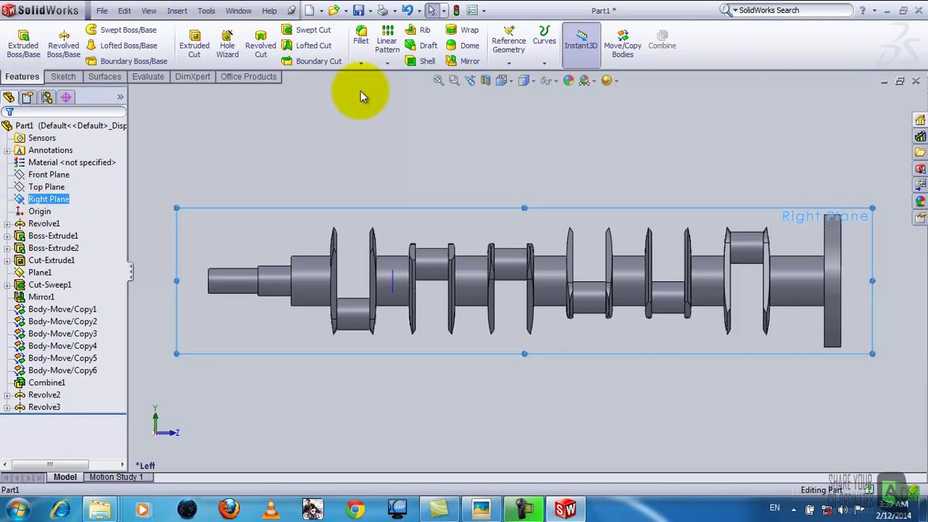
pyautogui.click(486, 80)
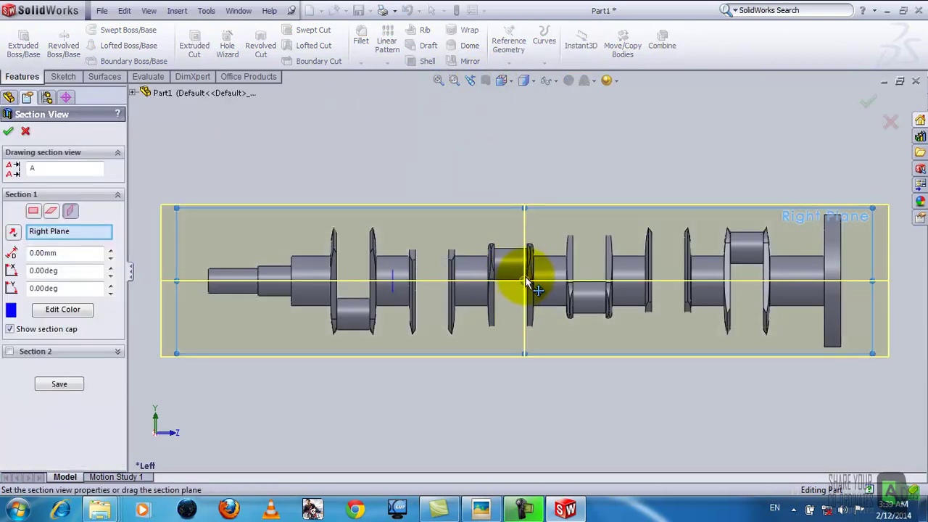
# Tilt the sectioned crankshaft and slide the cut, then close the section and clear Right Plane
pyautogui.moveTo(533, 372); pyautogui.dragTo(539, 326, button='middle')
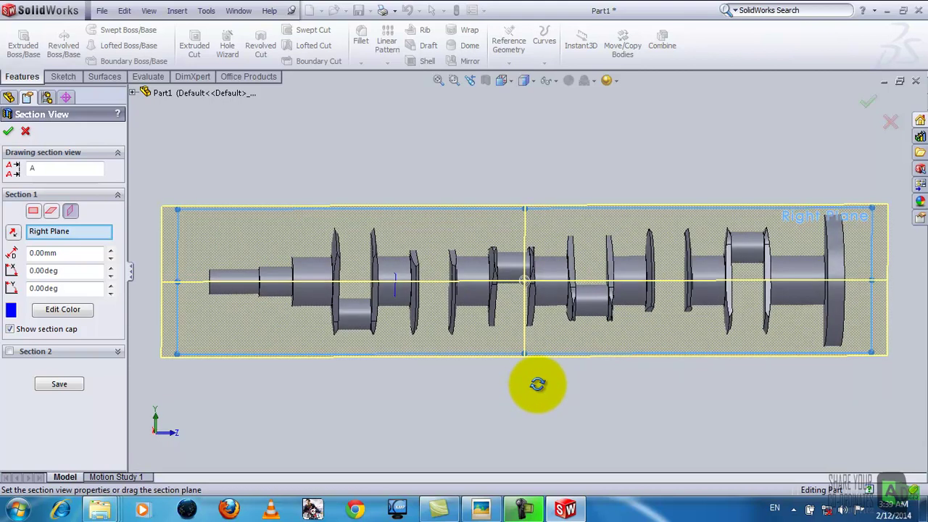
pyautogui.moveTo(522, 280); pyautogui.dragTo(498, 271)
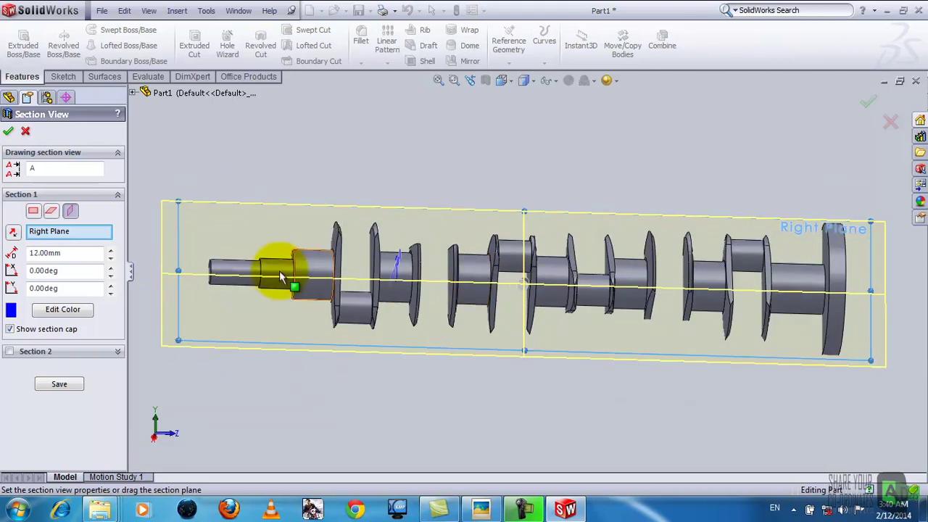
pyautogui.click(25, 131)
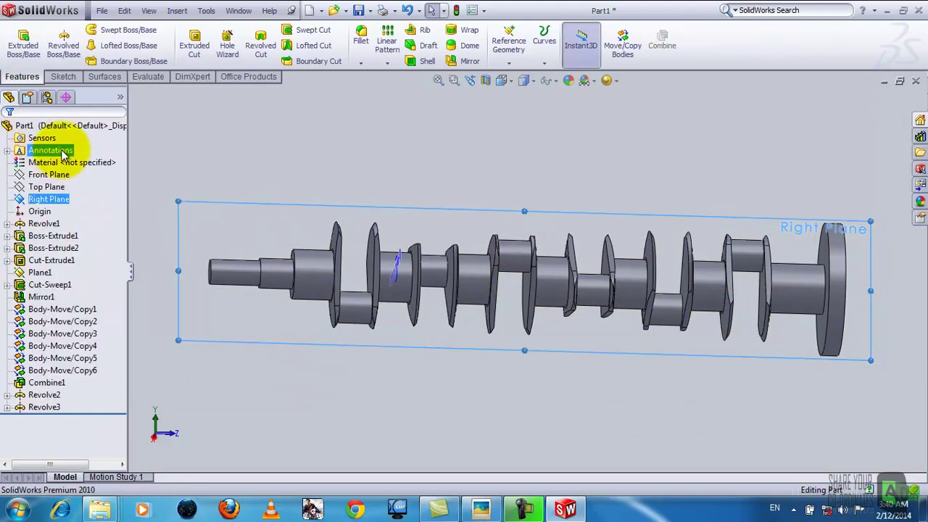
pyautogui.click(460, 156)
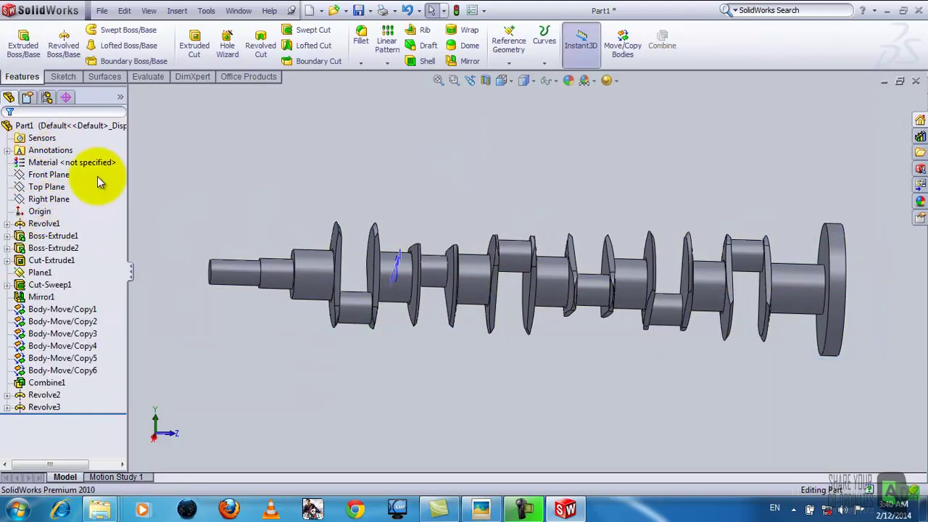
# Re-section the crankshaft along Right Plane from the left side view
pyautogui.click(501, 80)
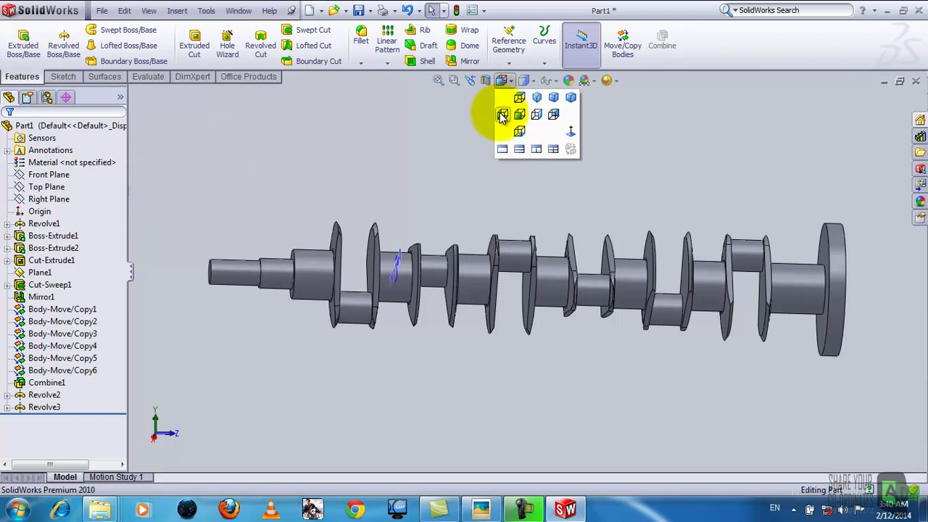
pyautogui.click(502, 116)
pyautogui.click(64, 201)
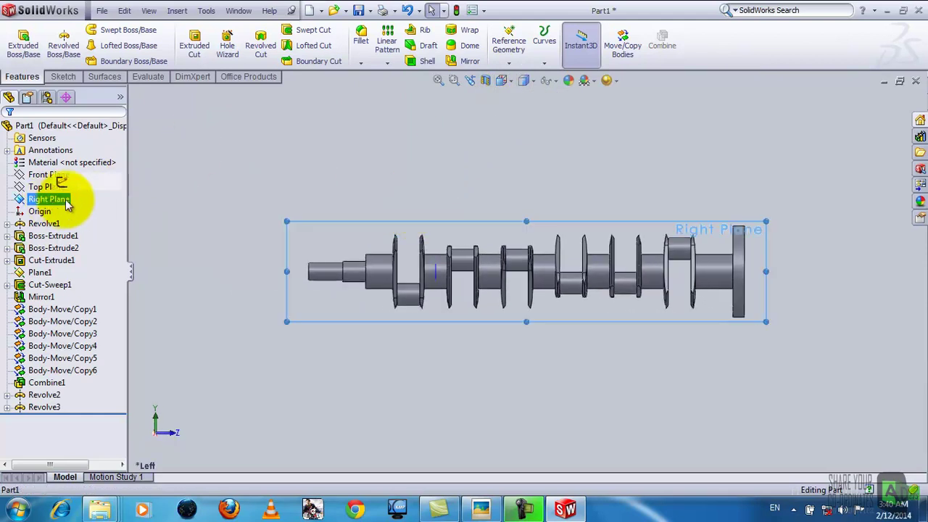
pyautogui.click(487, 84)
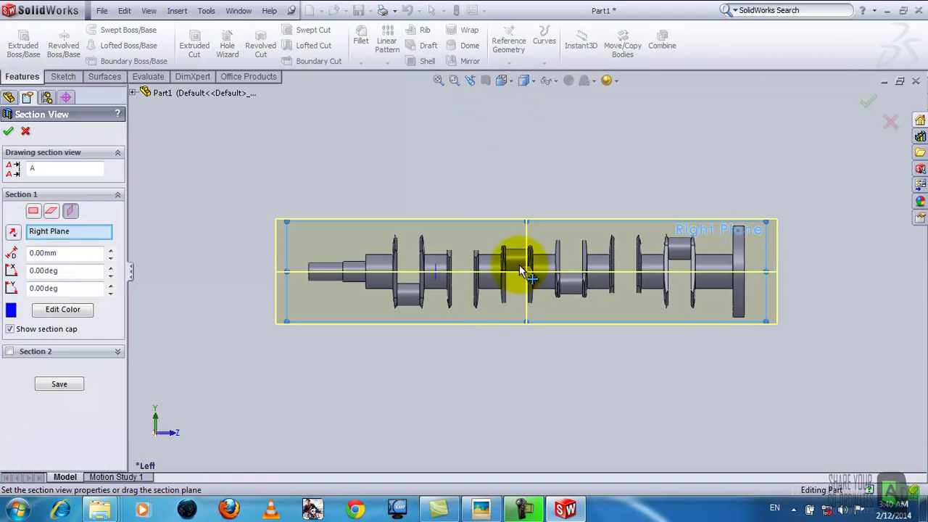
# Orbit and zoom the section to inspect the oil passages through every throw
pyautogui.moveTo(287, 261)
pyautogui.mouseDown(button='middle')
pyautogui.moveTo(390, 341)
pyautogui.moveTo(489, 355)
pyautogui.moveTo(472, 306)
pyautogui.moveTo(471, 217)
pyautogui.moveTo(383, 259)
pyautogui.mouseUp(button='middle')
pyautogui.scroll(3, 497, 272)
pyautogui.scroll(-3, 497, 271)
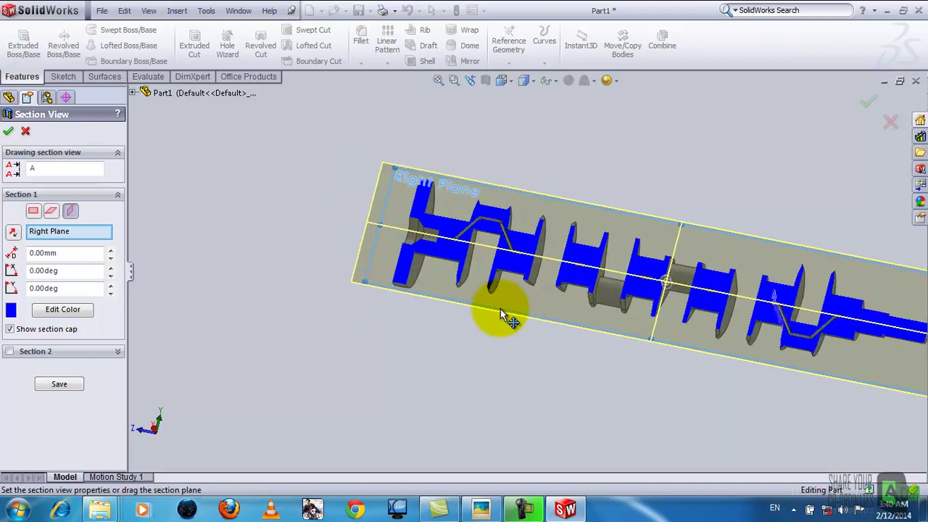
pyautogui.scroll(-2, 783, 300)
pyautogui.scroll(-2, 780, 290)
pyautogui.scroll(-1, 781, 286)
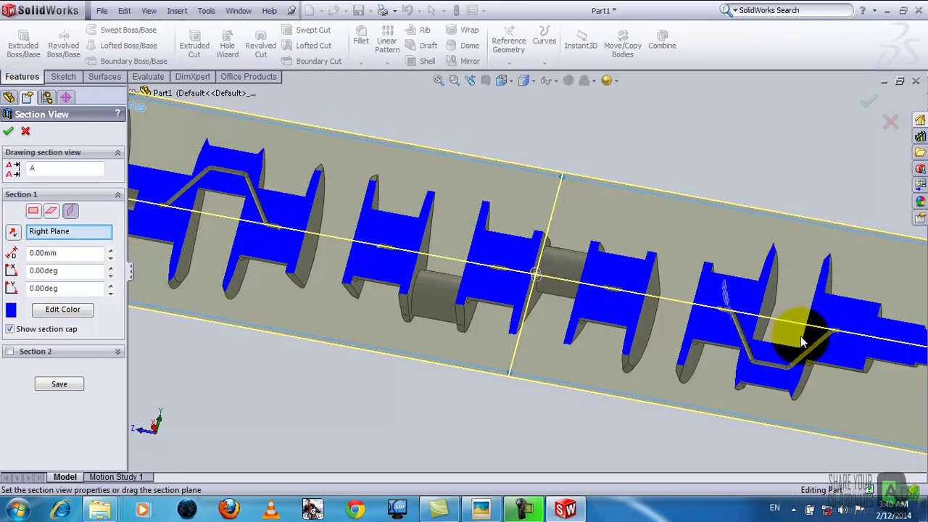
pyautogui.scroll(3, 754, 362)
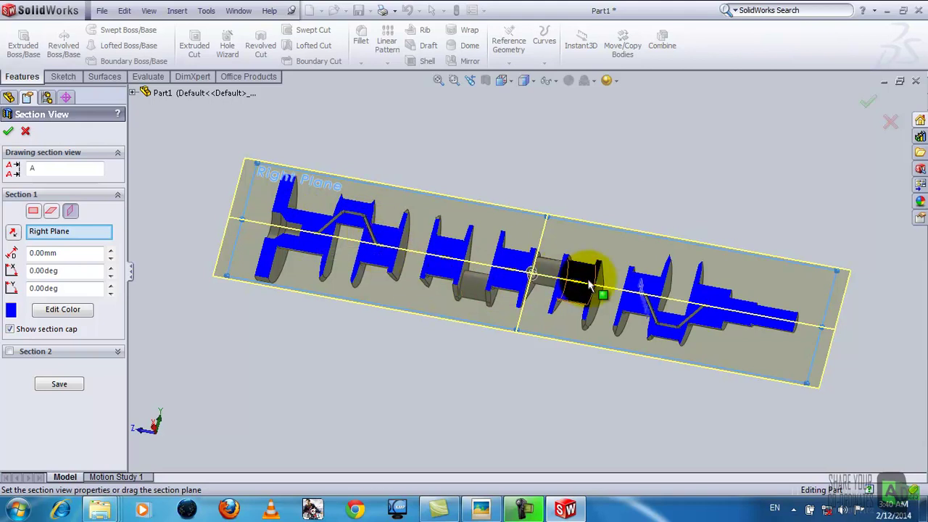
pyautogui.scroll(-3, 428, 268)
pyautogui.scroll(1, 286, 239)
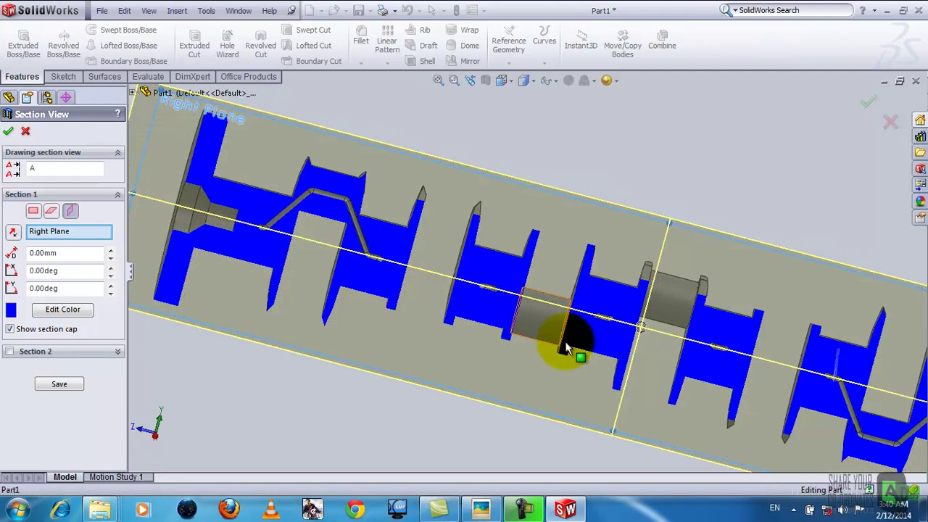
pyautogui.scroll(3, 580, 345)
pyautogui.scroll(-2, 671, 310)
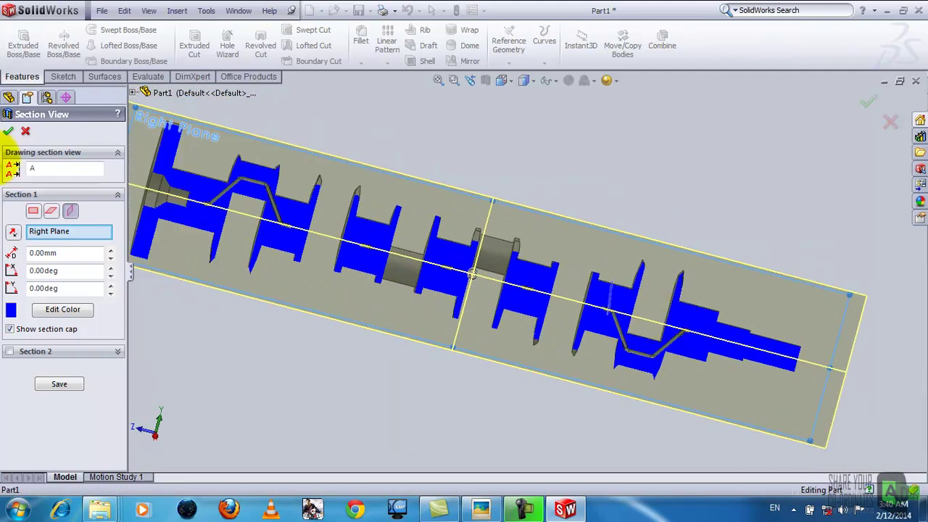
# Close the section view and bring up the gold untitled.3.jpg render in Picasa
pyautogui.click(26, 134)
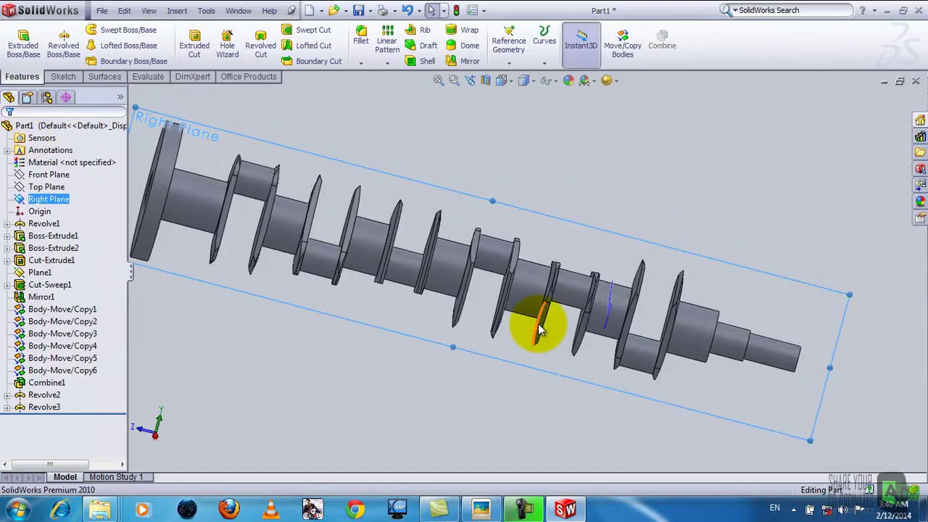
pyautogui.click(452, 395)
pyautogui.scroll(-2, 373, 386)
pyautogui.scroll(3, 362, 385)
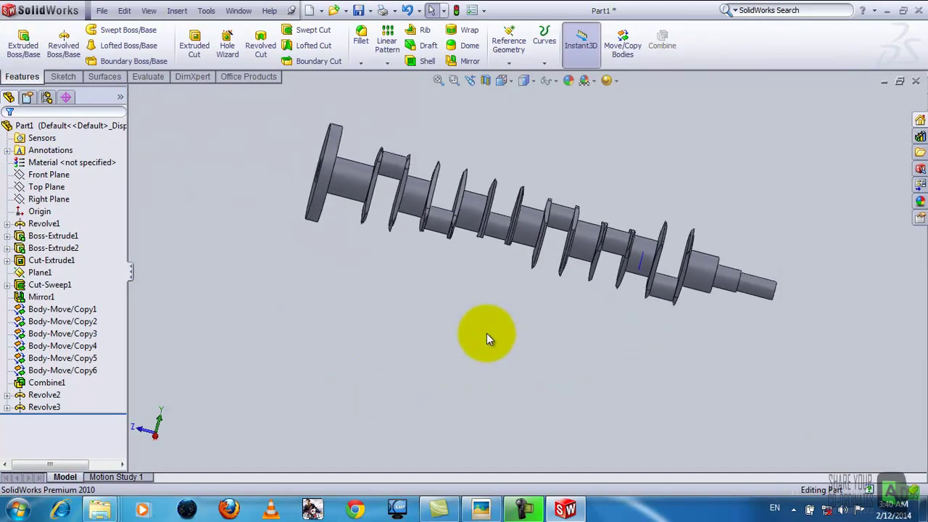
pyautogui.click(489, 505)
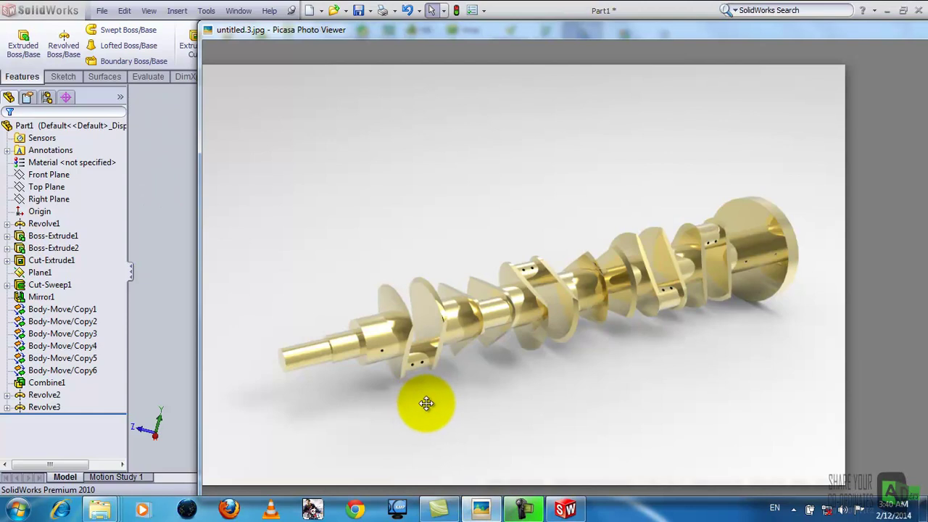
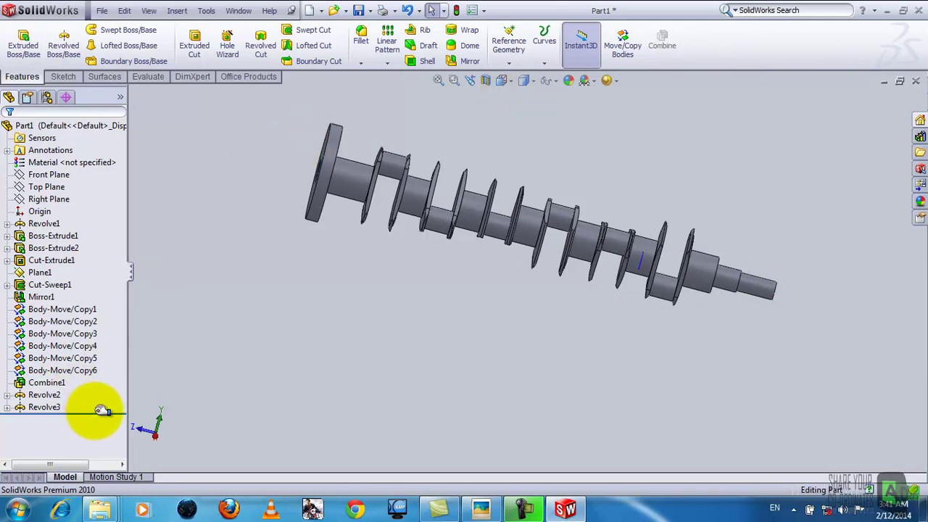
# Roll the part back before Mirror1 and switch to an angled view showing Plane1
pyautogui.moveTo(109, 411); pyautogui.dragTo(123, 290)
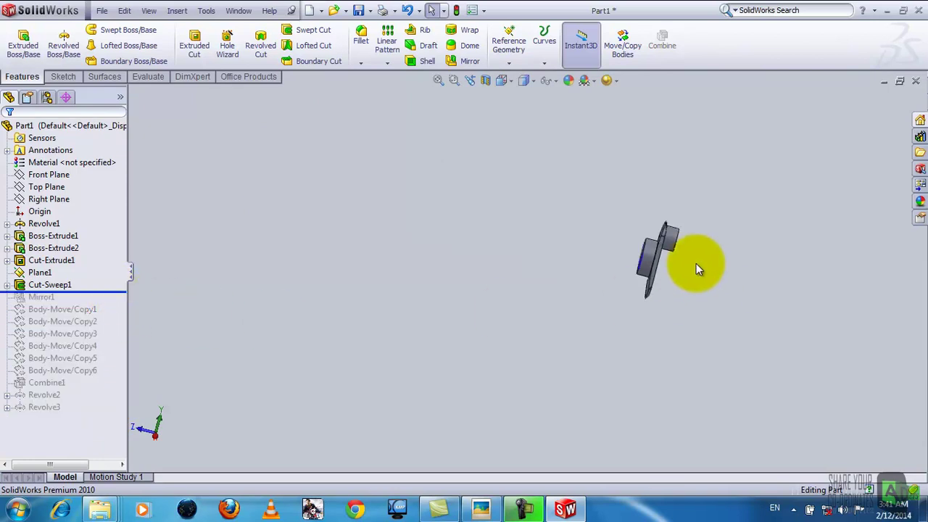
pyautogui.scroll(-5, 696, 270)
pyautogui.scroll(-2, 559, 280)
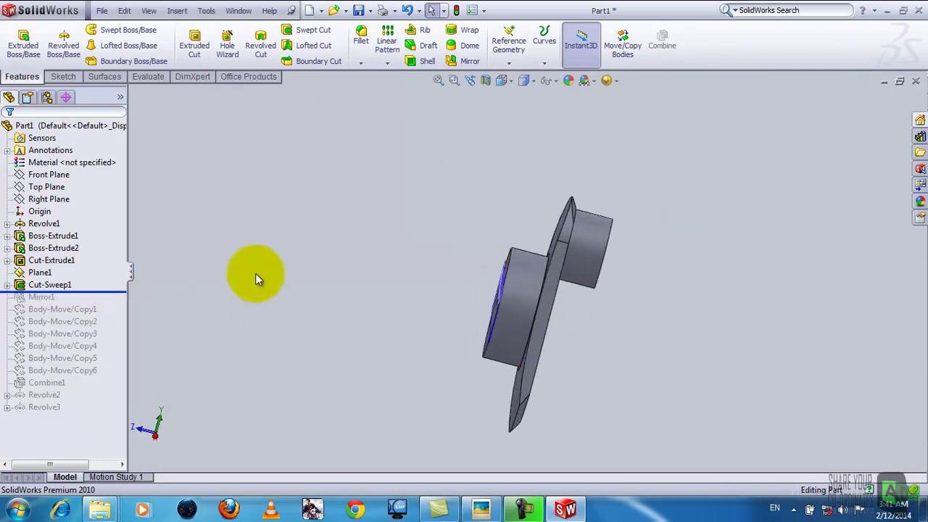
pyautogui.click(504, 81)
pyautogui.click(504, 107)
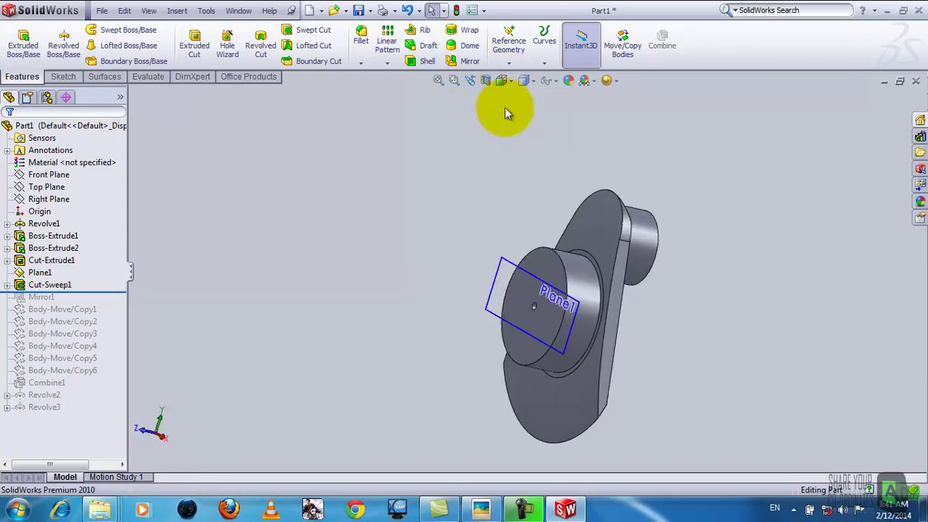
# Start a sketch on the Right Plane with a short horizontal line from the cylinder's left edge
pyautogui.click(41, 192)
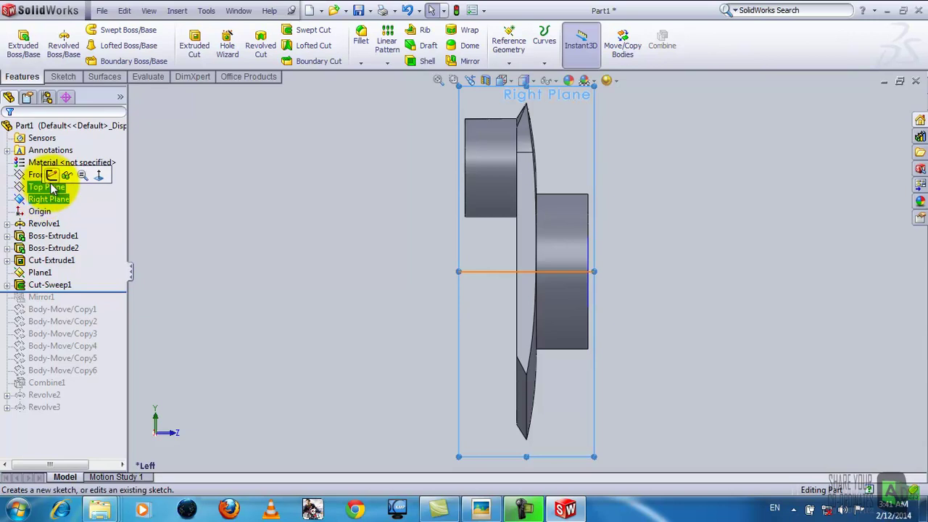
pyautogui.click(51, 175)
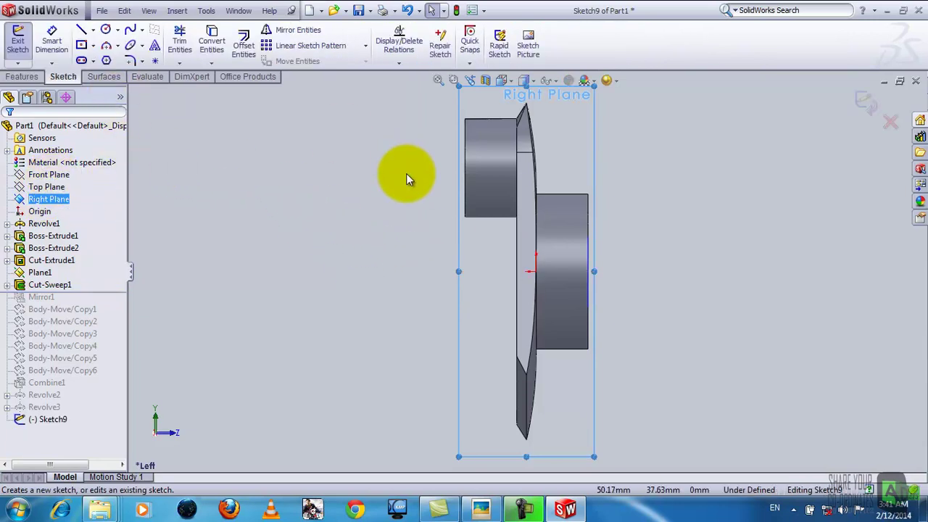
pyautogui.click(81, 29)
pyautogui.click(463, 167)
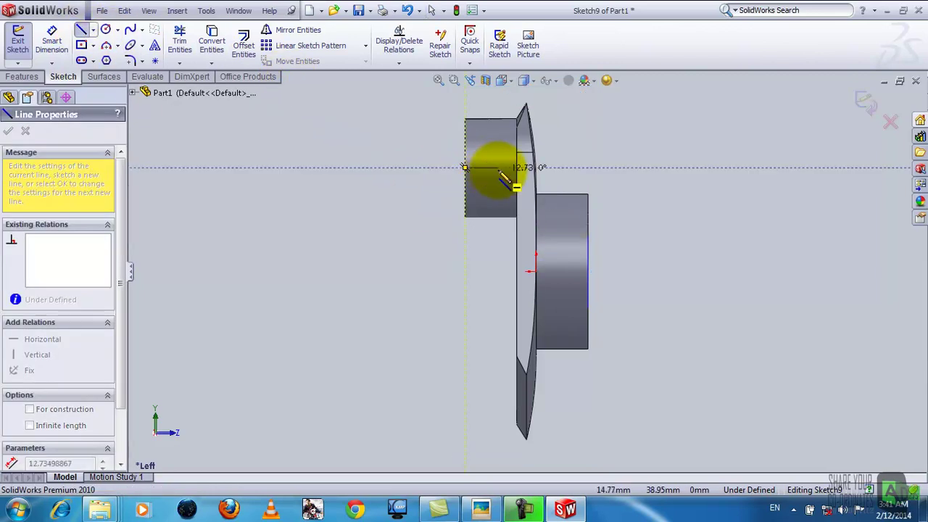
pyautogui.click(497, 168)
pyautogui.rightClick(497, 176)
pyautogui.click(525, 180)
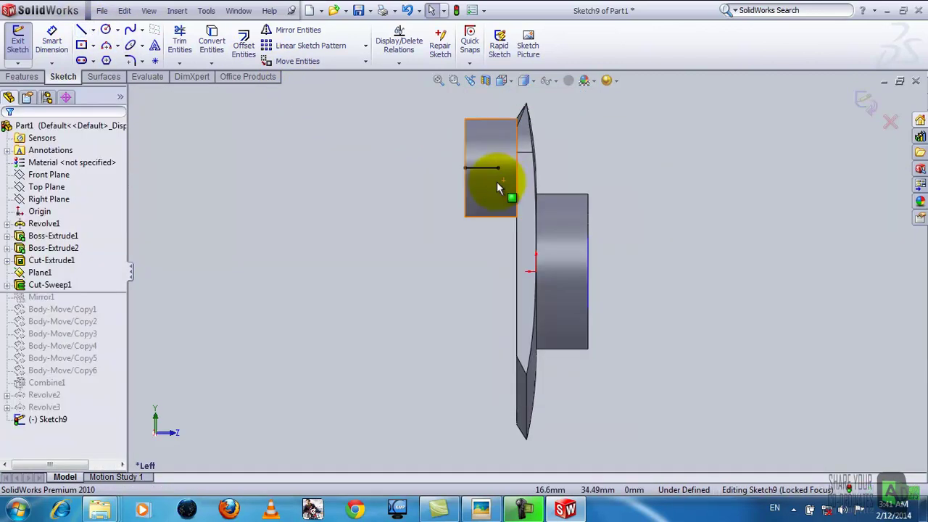
# Draw a small circle centred on the end of the horizontal line
pyautogui.click(105, 29)
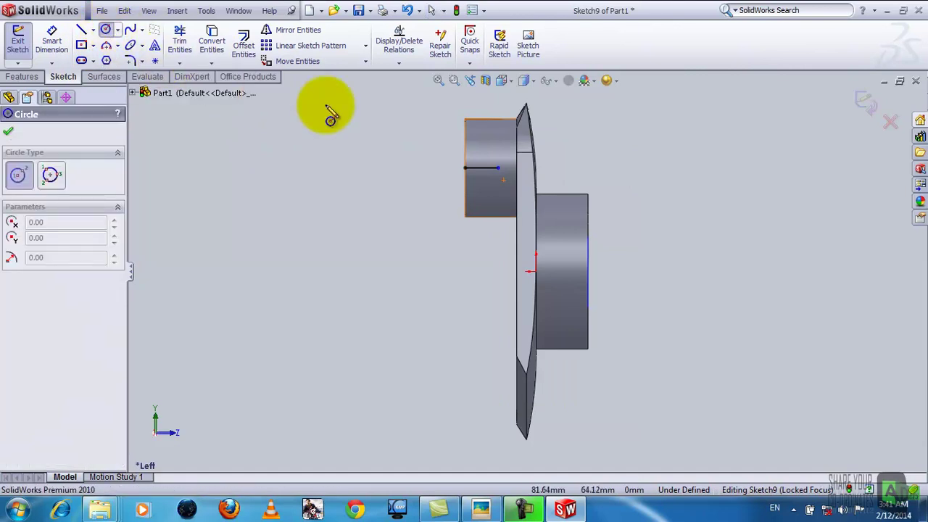
pyautogui.click(497, 168)
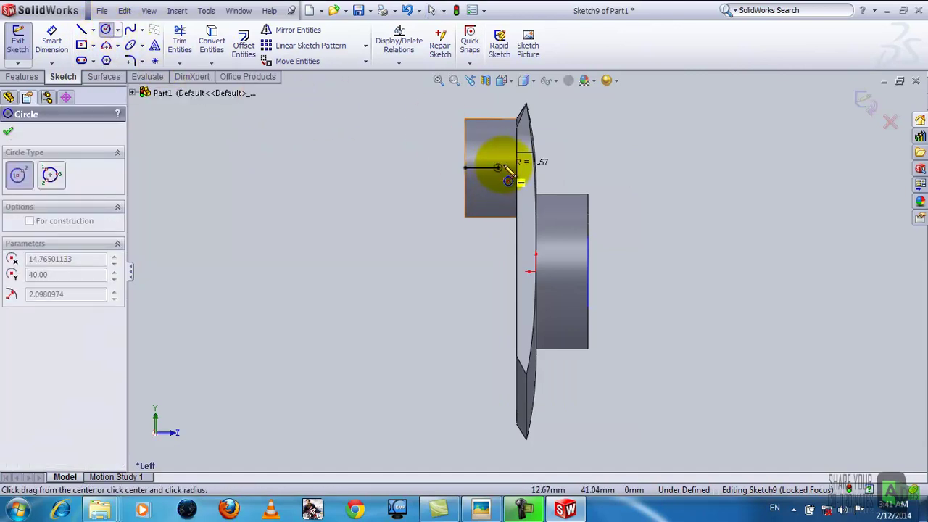
pyautogui.click(507, 178)
pyautogui.rightClick(516, 184)
pyautogui.click(539, 183)
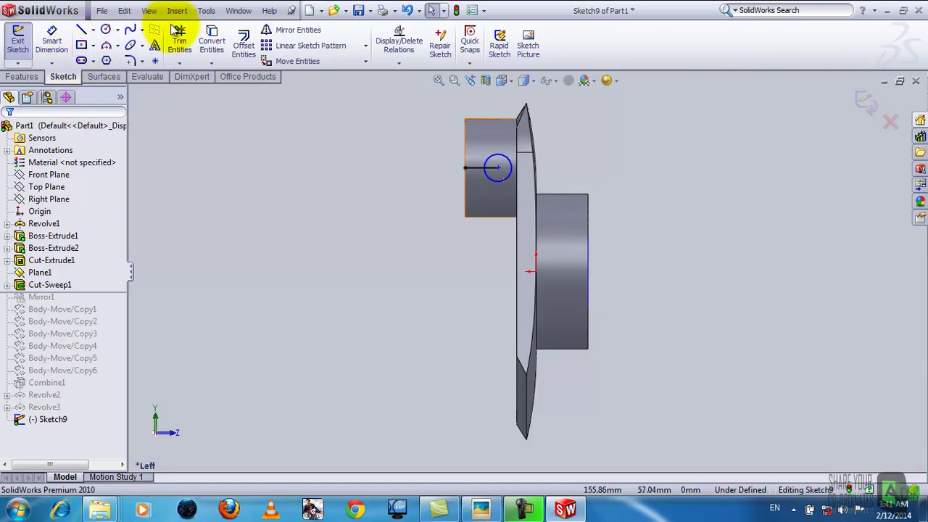
# Dimension the sketch line to 7.5 mm and the circle to 4 mm diameter
pyautogui.click(45, 45)
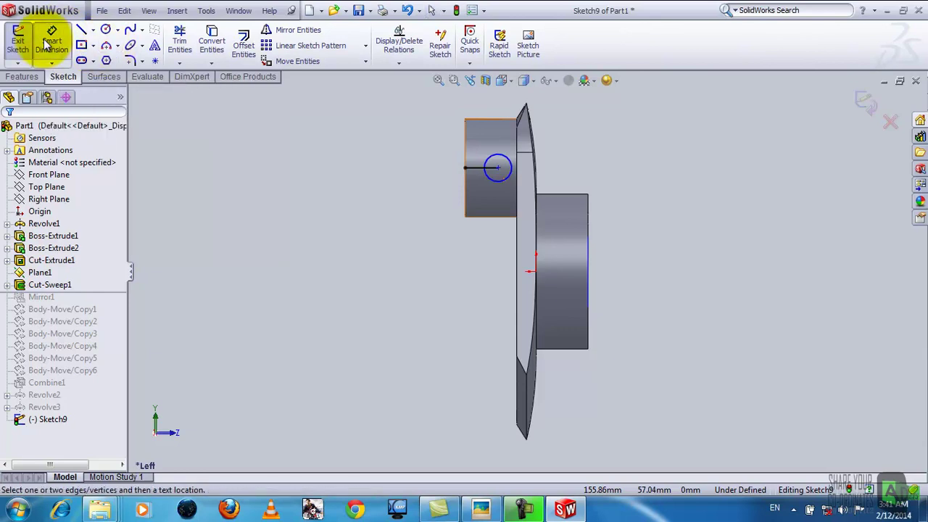
pyautogui.click(474, 172)
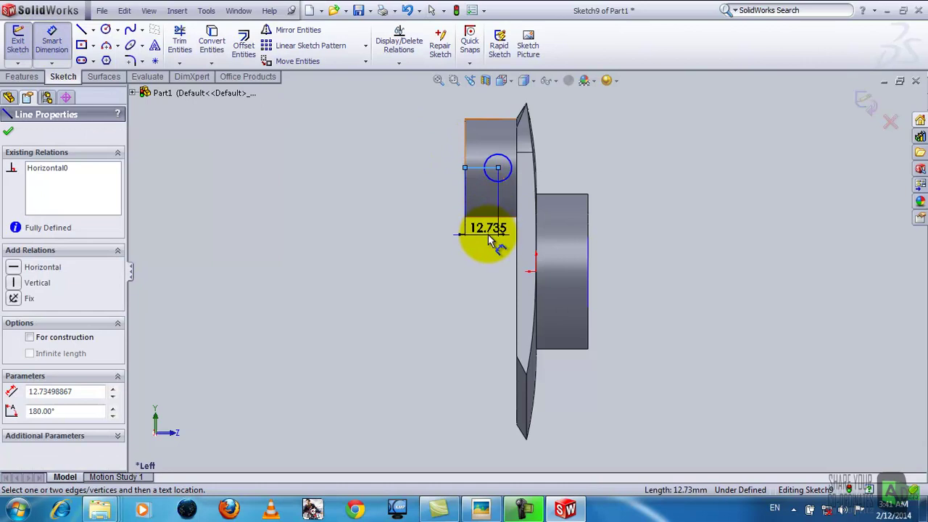
pyautogui.click(488, 234)
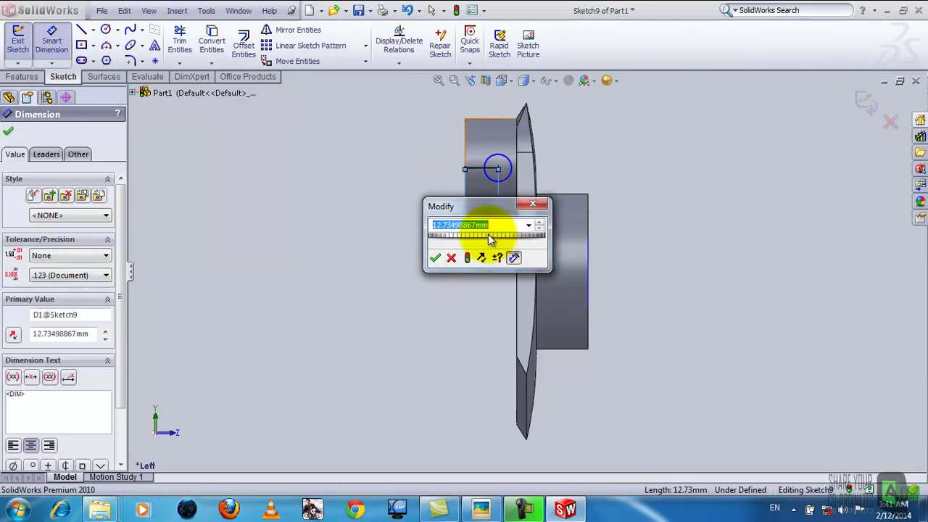
pyautogui.write('7.')
pyautogui.write('5')
pyautogui.press('Return')
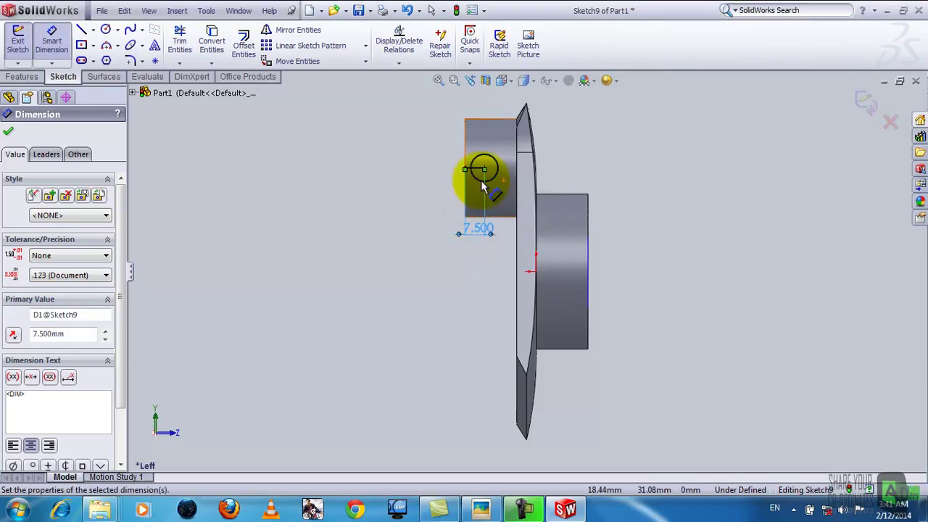
pyautogui.click(478, 161)
pyautogui.click(401, 155)
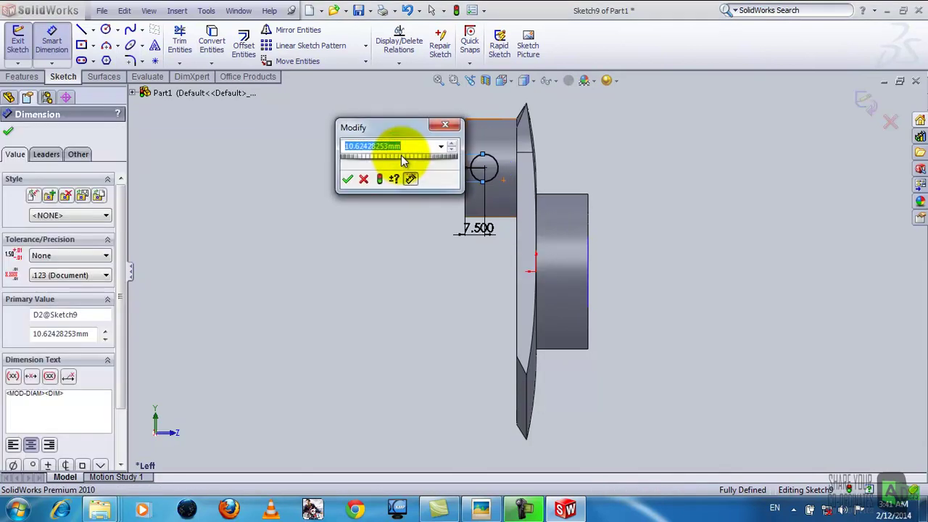
pyautogui.write('4')
pyautogui.press('Return')
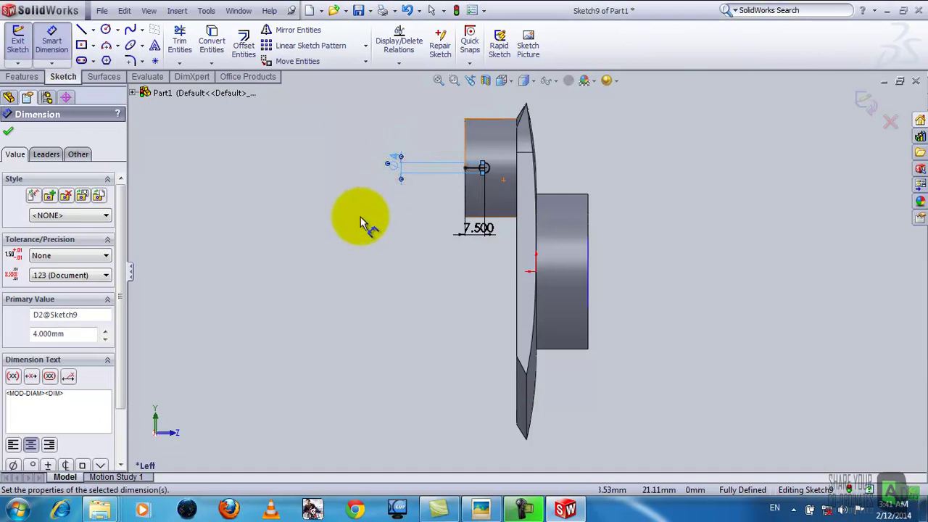
pyautogui.scroll(-1, 345, 224)
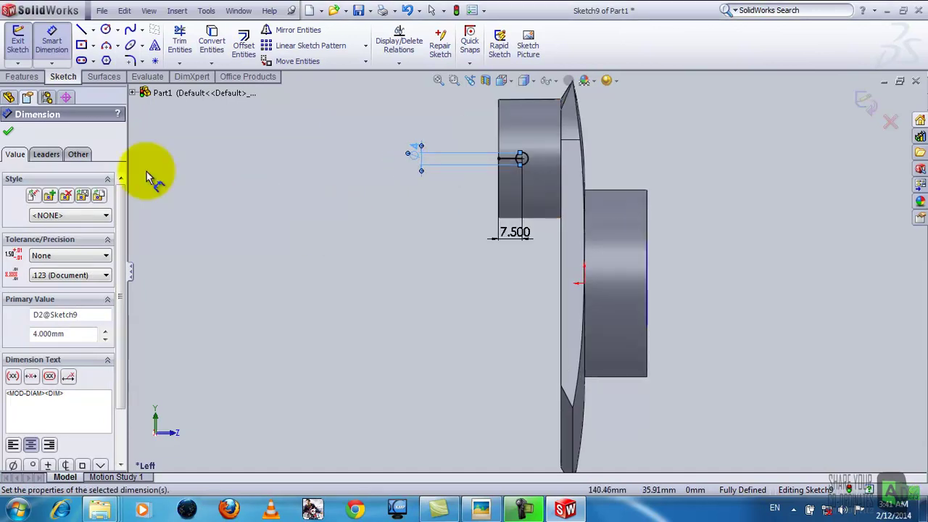
pyautogui.click(8, 133)
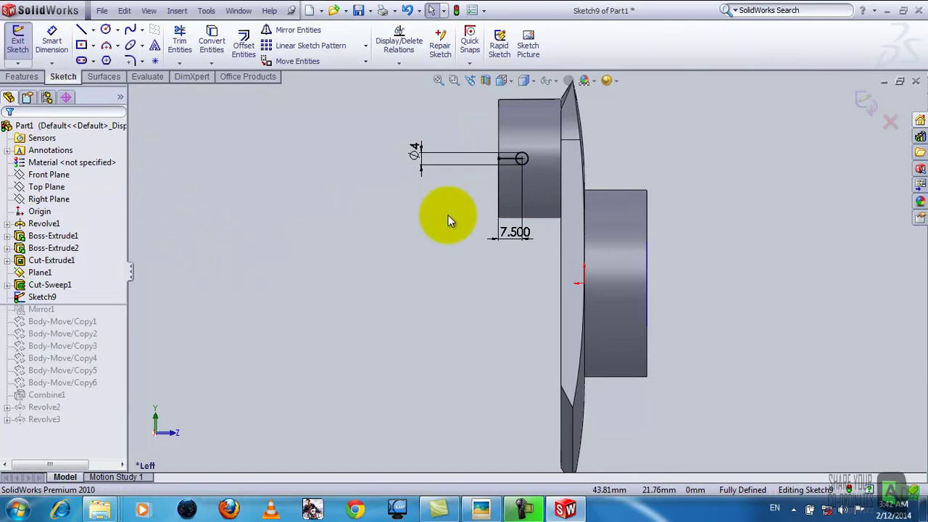
# Trim the line segment inside the circle and exit the sketch
pyautogui.scroll(-2, 506, 174)
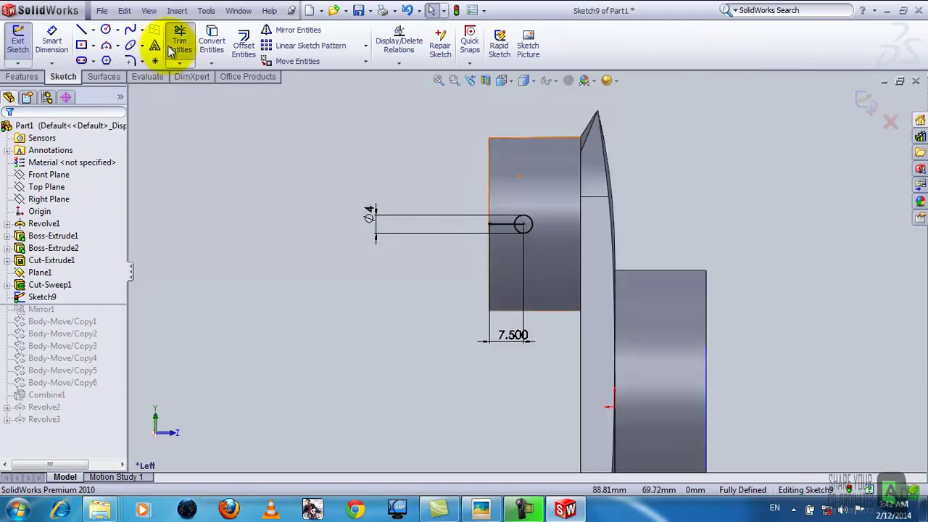
pyautogui.click(172, 49)
pyautogui.scroll(-3, 487, 197)
pyautogui.click(575, 275)
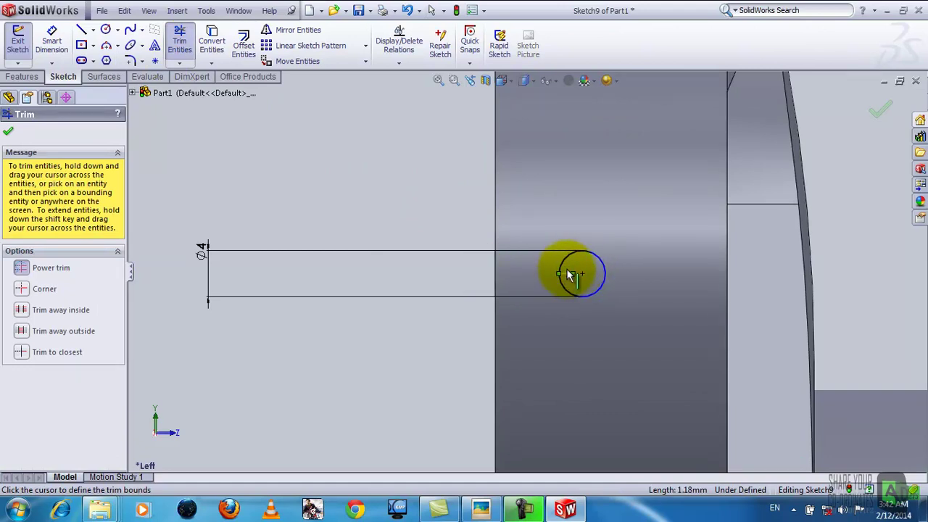
pyautogui.scroll(-2, 566, 277)
pyautogui.scroll(-2, 555, 281)
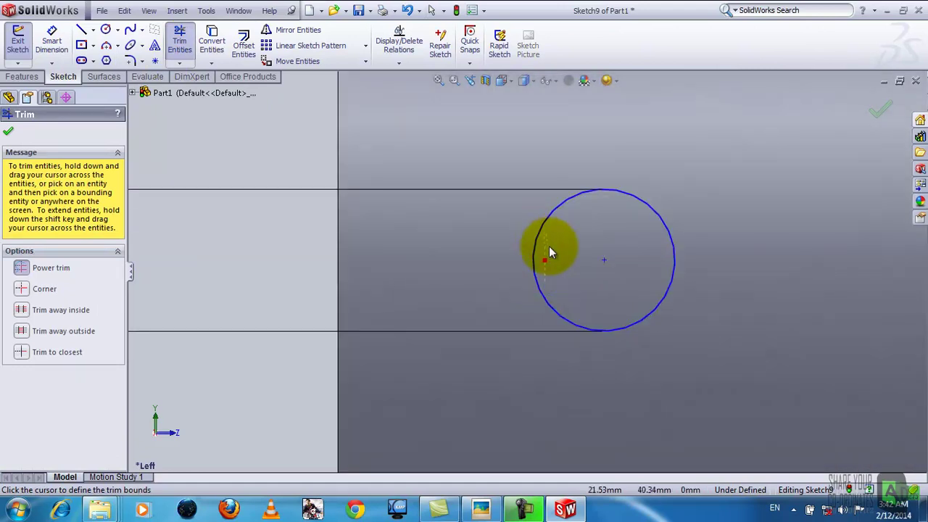
pyautogui.click(8, 131)
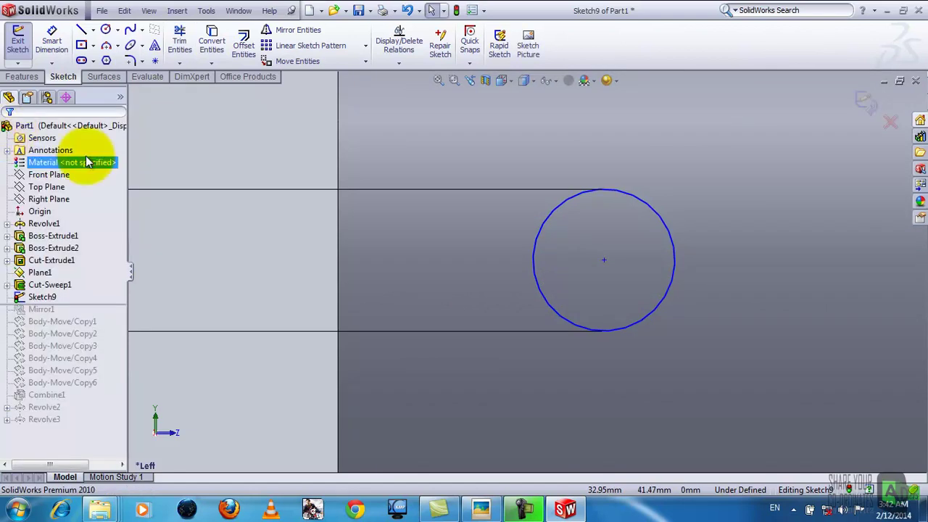
pyautogui.scroll(-2, 790, 279)
pyautogui.scroll(3, 725, 274)
pyautogui.scroll(2, 662, 275)
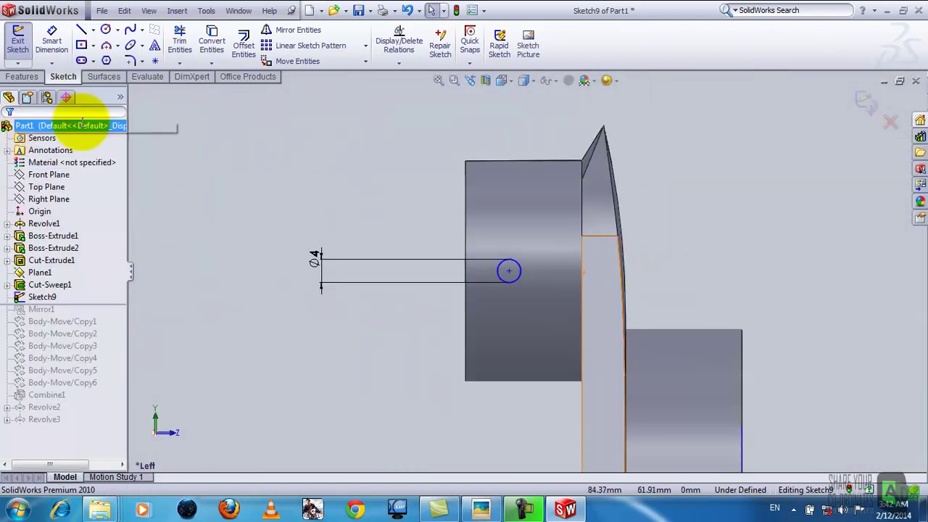
pyautogui.click(25, 47)
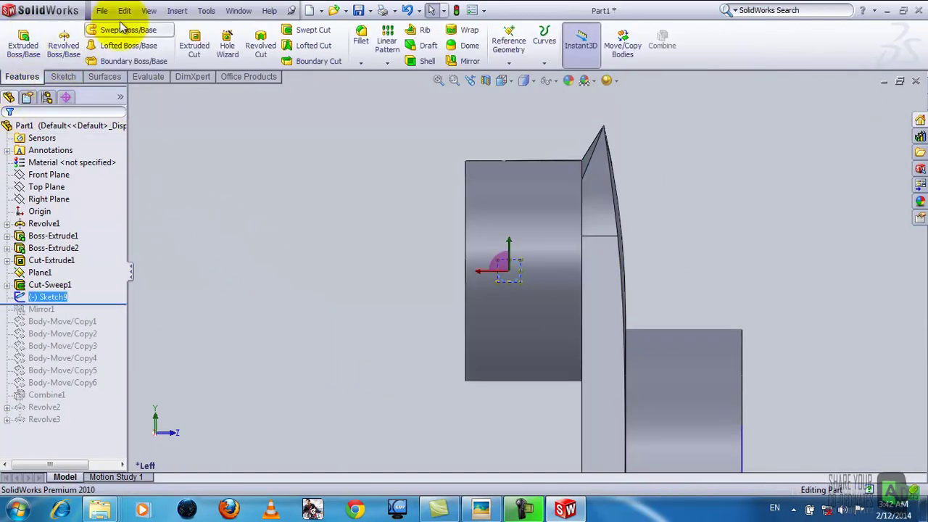
# Start an extruded cut from the sketch and check the reference crankshaft render
pyautogui.click(192, 42)
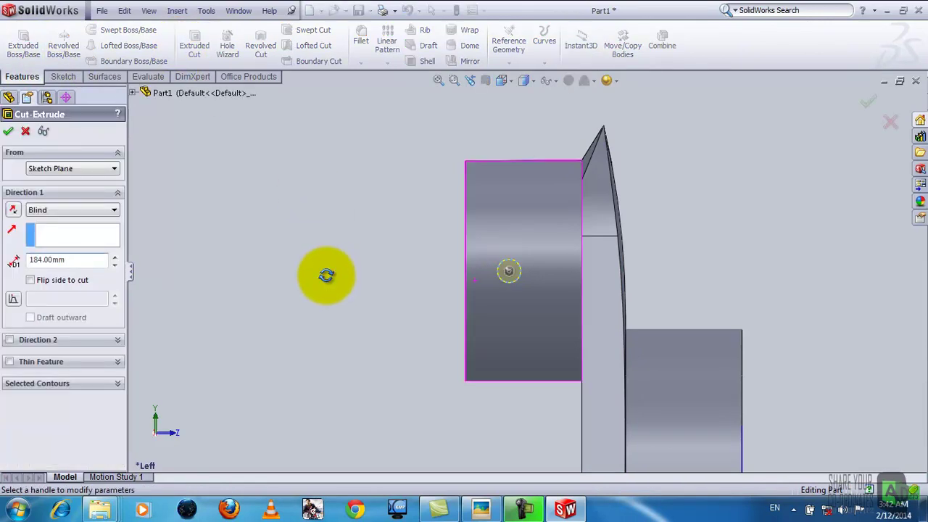
pyautogui.moveTo(326, 275); pyautogui.dragTo(395, 297, button='middle')
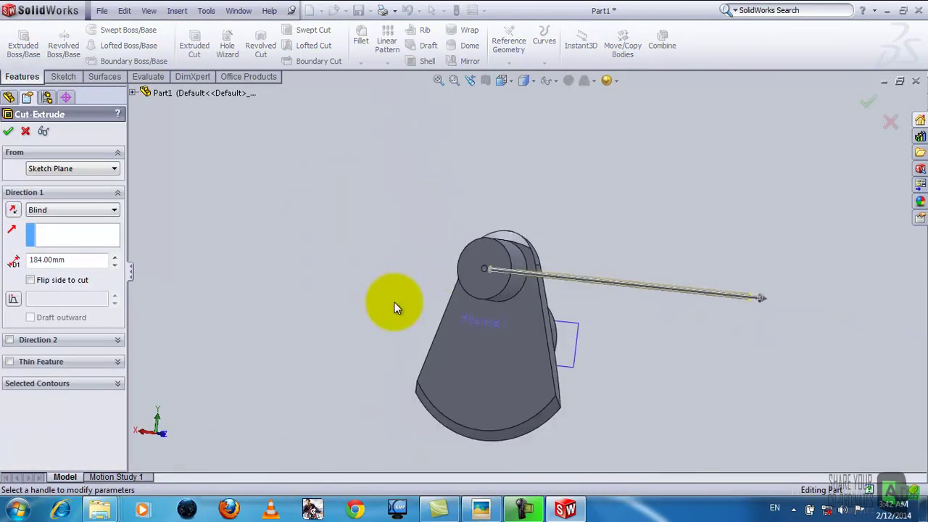
pyautogui.click(481, 507)
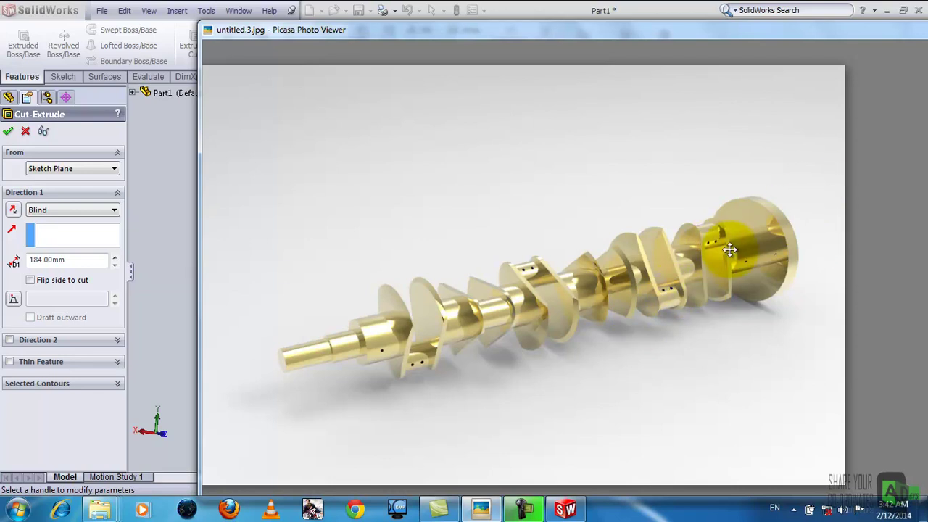
pyautogui.click(569, 510)
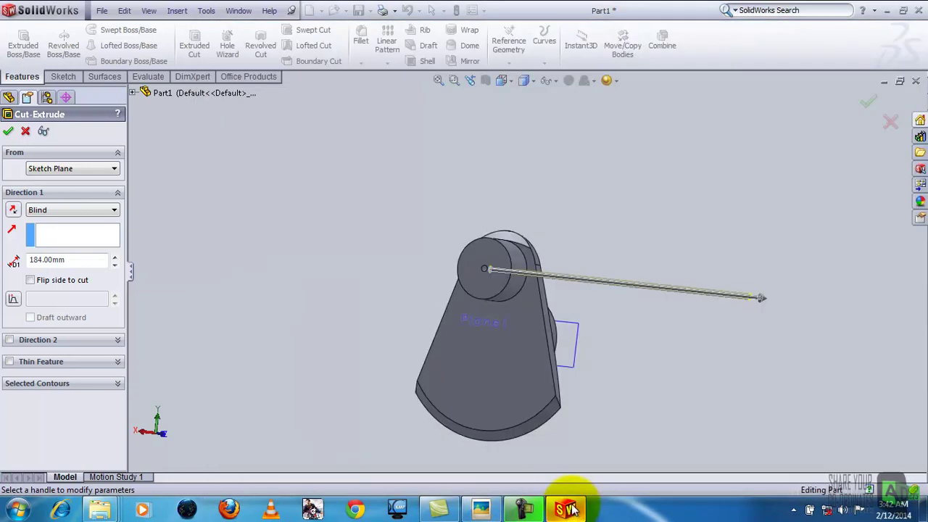
# Extend the 184 mm cut in a second direction and confirm Cut-Extrude2
pyautogui.click(8, 340)
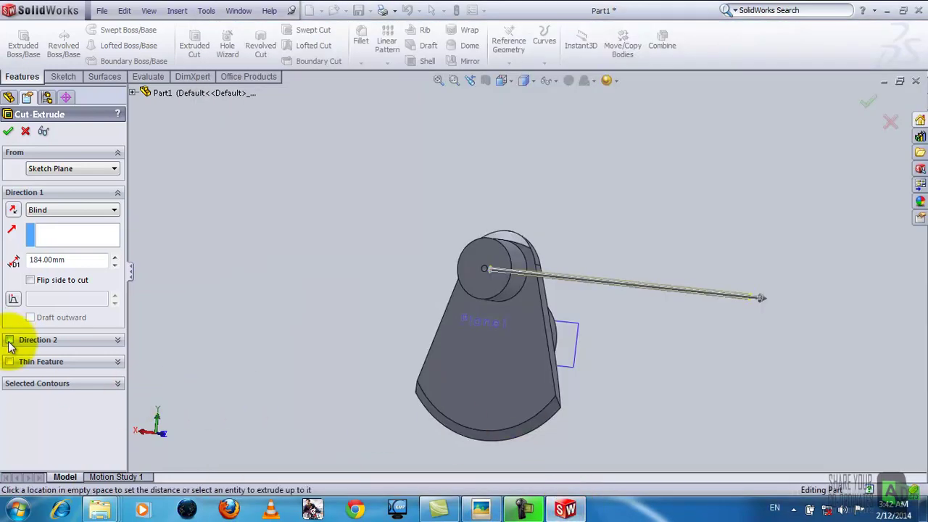
pyautogui.moveTo(709, 282)
pyautogui.mouseDown(button='middle')
pyautogui.moveTo(710, 265)
pyautogui.moveTo(697, 269)
pyautogui.mouseUp(button='middle')
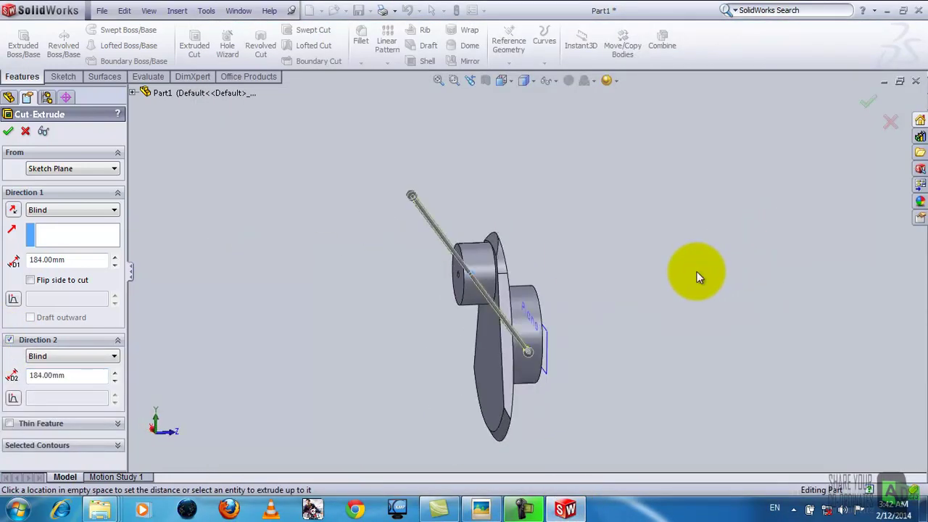
pyautogui.click(7, 132)
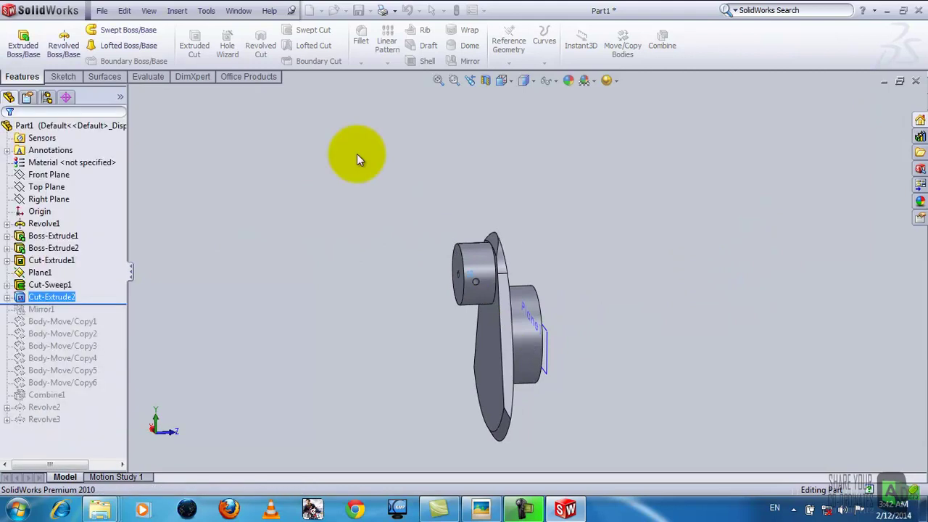
pyautogui.moveTo(417, 296)
pyautogui.mouseDown(button='middle')
pyautogui.moveTo(425, 331)
pyautogui.moveTo(408, 355)
pyautogui.moveTo(399, 309)
pyautogui.mouseUp(button='middle')
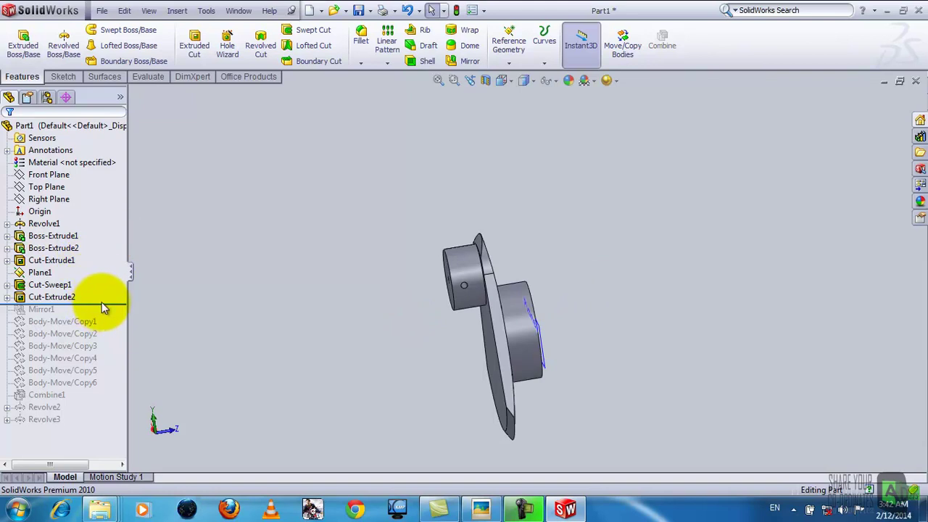
# Roll forward past Revolve3 to restore all features, then briefly preview the brass render in Picasa
pyautogui.moveTo(102, 301); pyautogui.dragTo(90, 430)
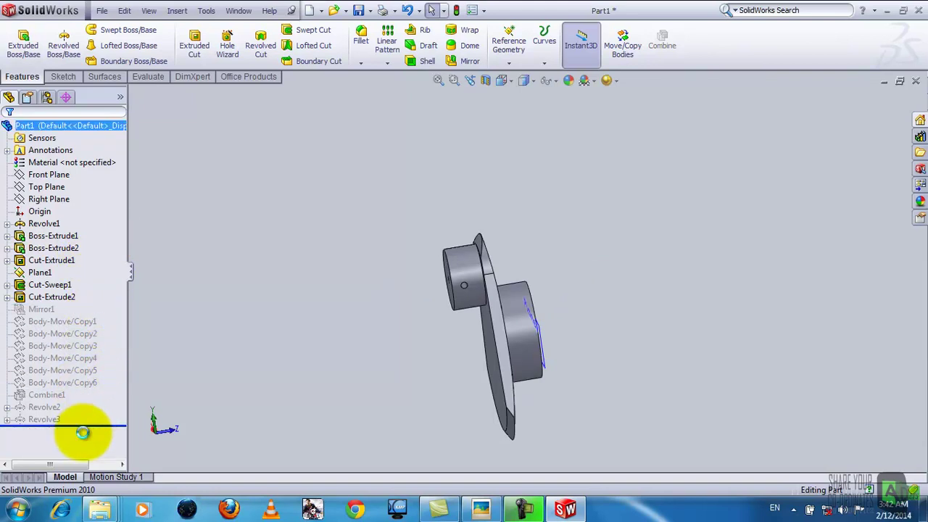
pyautogui.scroll(4, 642, 381)
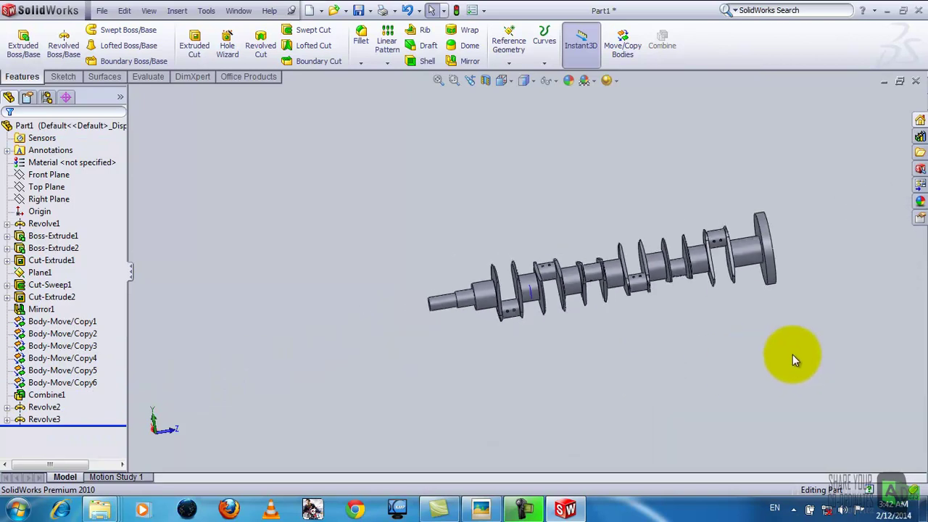
pyautogui.scroll(-2, 631, 276)
pyautogui.scroll(-2, 768, 166)
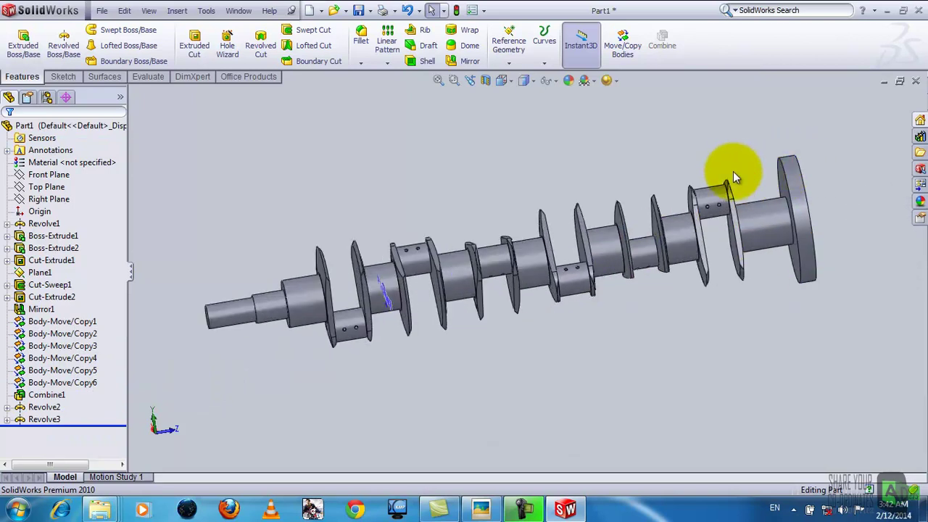
pyautogui.click(381, 312)
pyautogui.moveTo(481, 509)
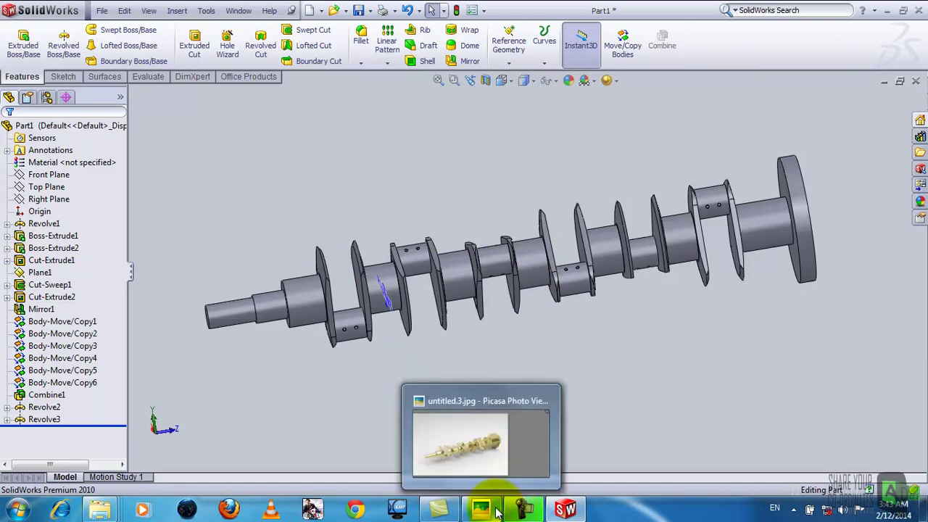
pyautogui.click(497, 512)
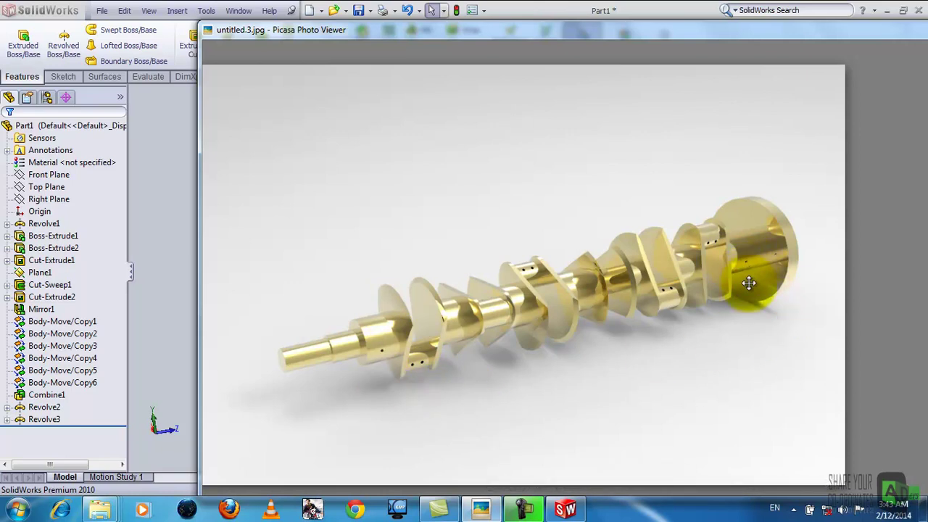
pyautogui.click(490, 508)
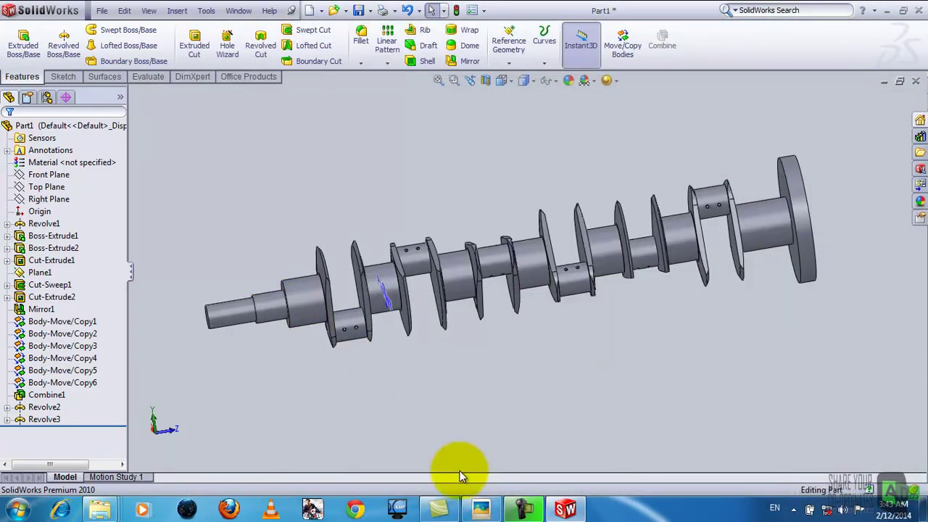
# Start a new sketch on the Right Plane and view the crankshaft from the left
pyautogui.click(67, 207)
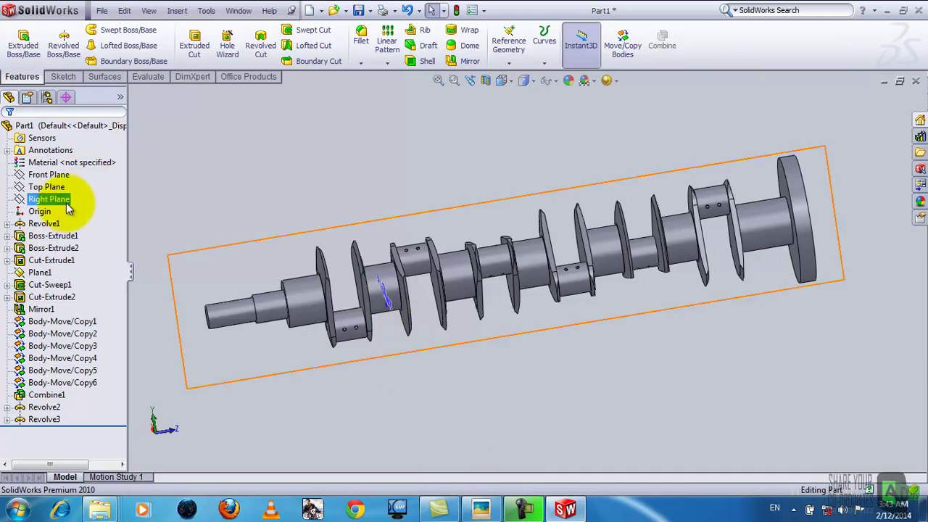
pyautogui.click(78, 187)
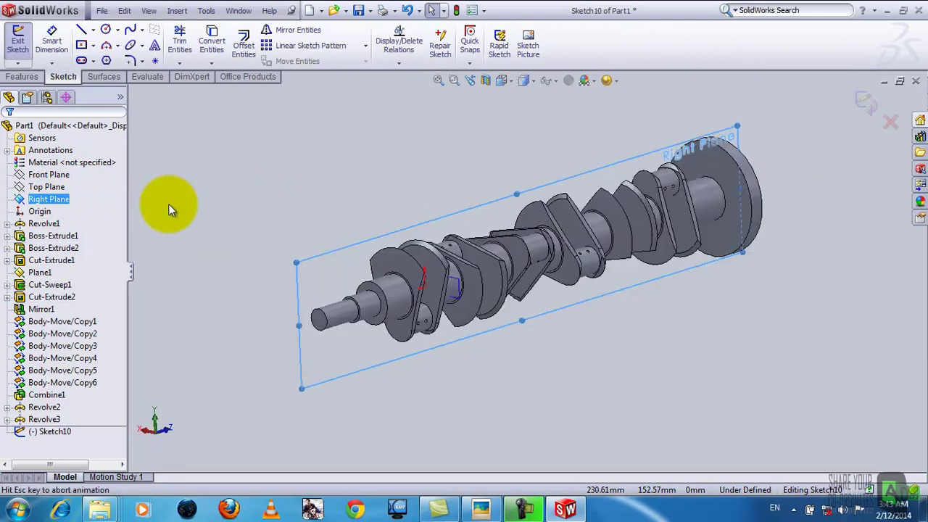
pyautogui.scroll(-2, 709, 272)
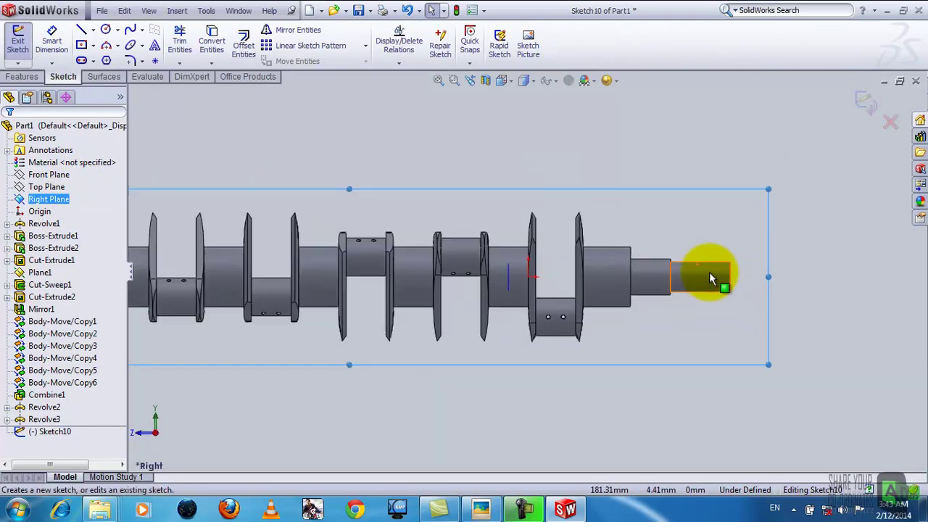
pyautogui.scroll(-2, 705, 274)
pyautogui.scroll(-3, 631, 284)
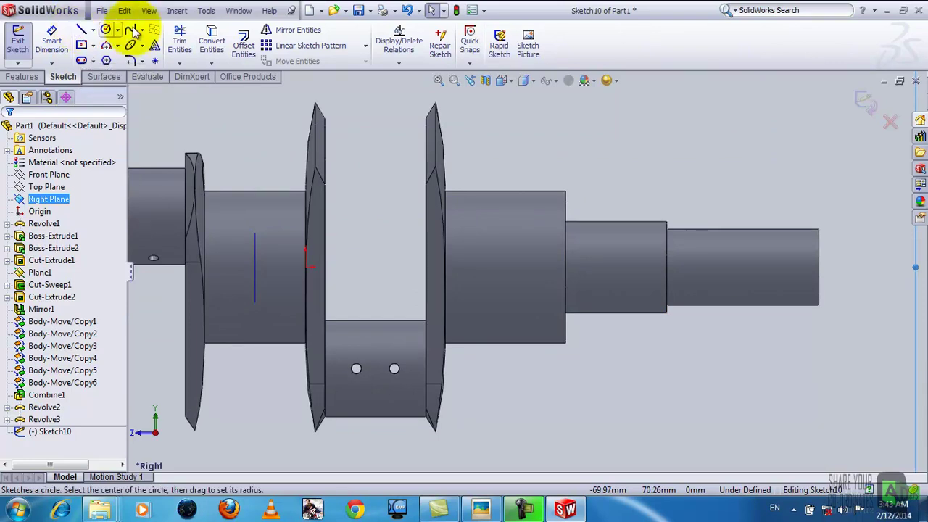
pyautogui.click(509, 80)
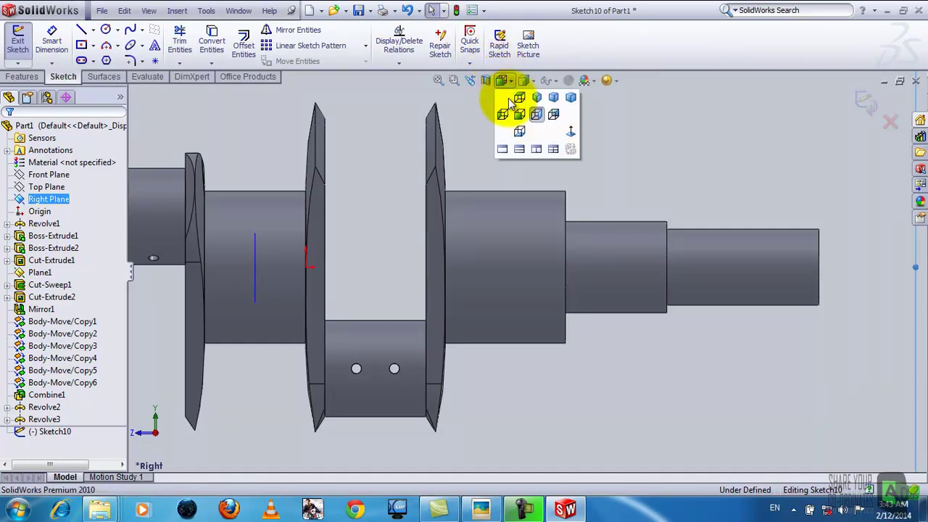
pyautogui.click(511, 100)
pyautogui.scroll(-4, 348, 275)
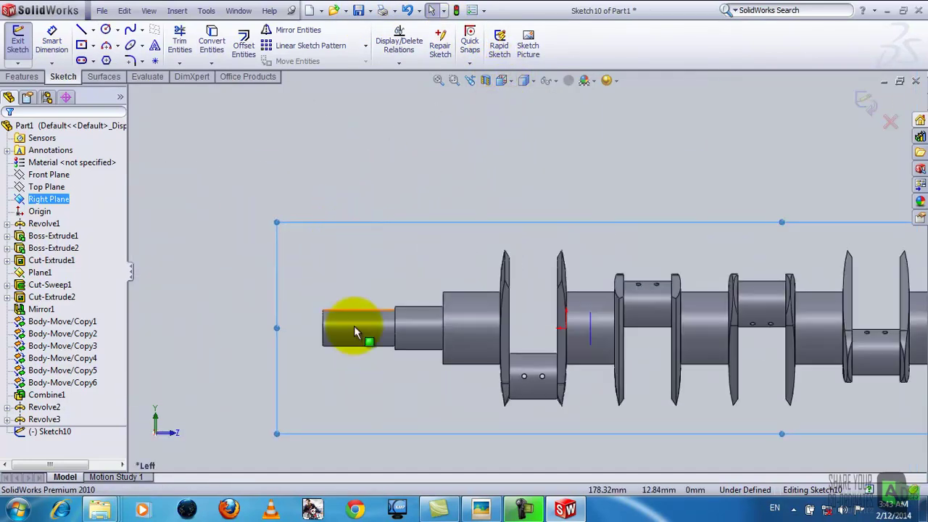
pyautogui.scroll(-2, 354, 325)
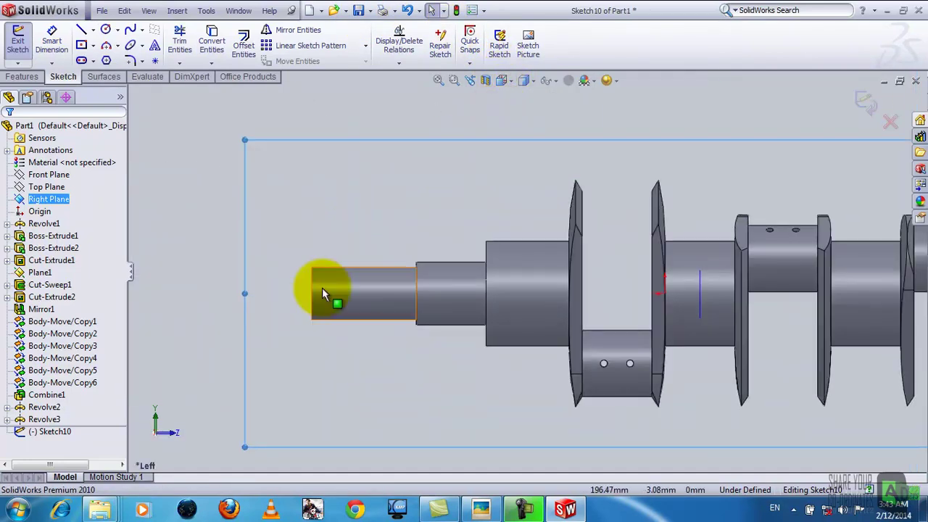
# Draw a horizontal line in from the left journal's edge ending in a small circle
pyautogui.click(82, 29)
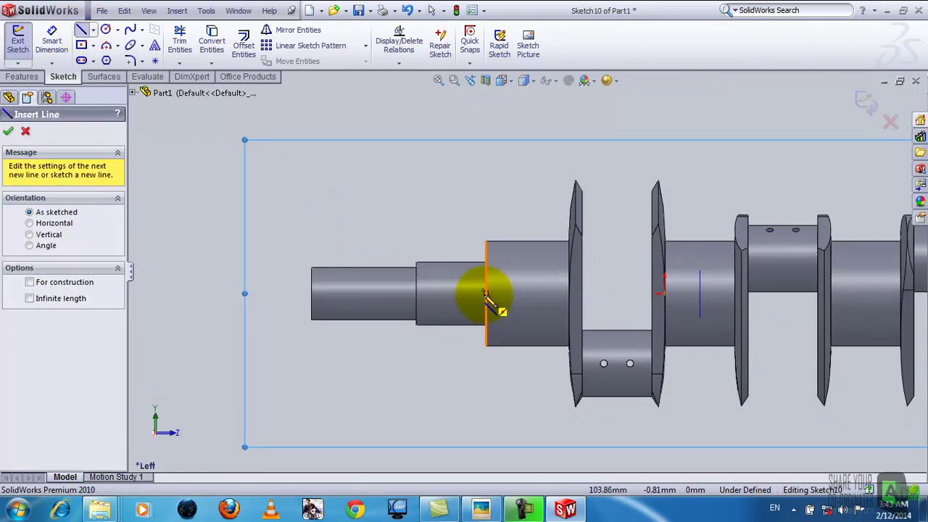
pyautogui.click(486, 293)
pyautogui.click(533, 293)
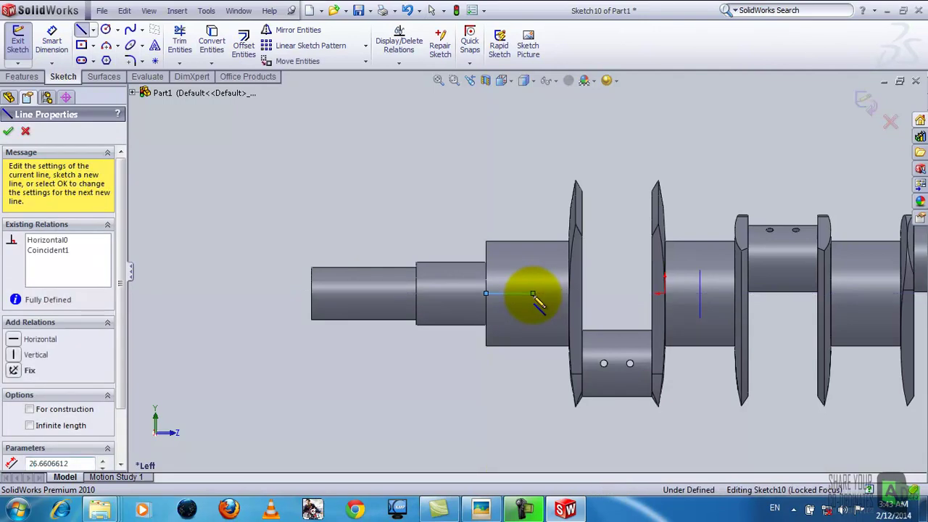
pyautogui.rightClick(533, 292)
pyautogui.click(545, 293)
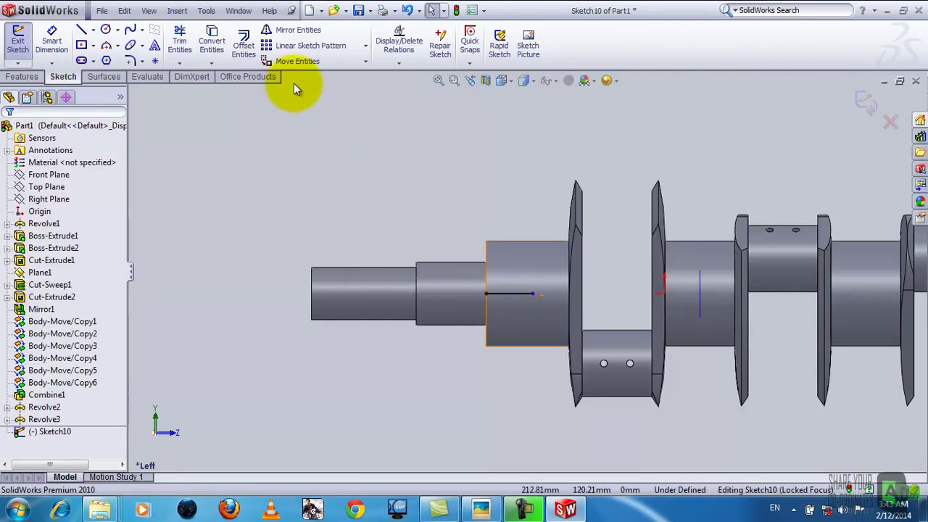
pyautogui.click(105, 29)
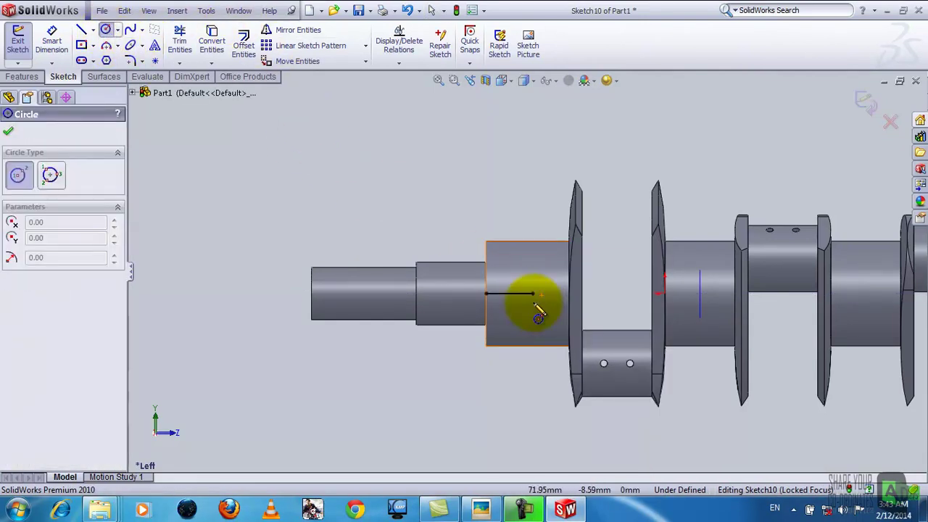
pyautogui.moveTo(533, 293); pyautogui.dragTo(545, 297)
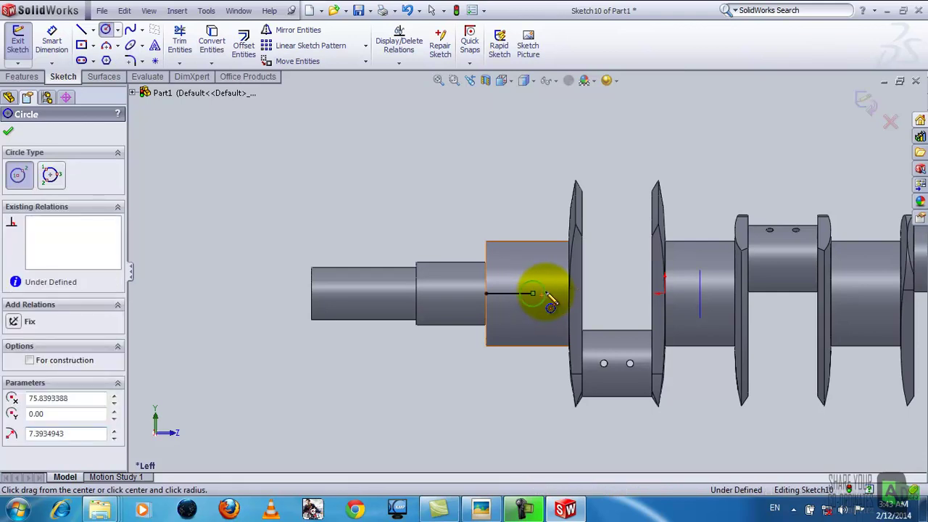
pyautogui.rightClick(564, 279)
pyautogui.click(573, 273)
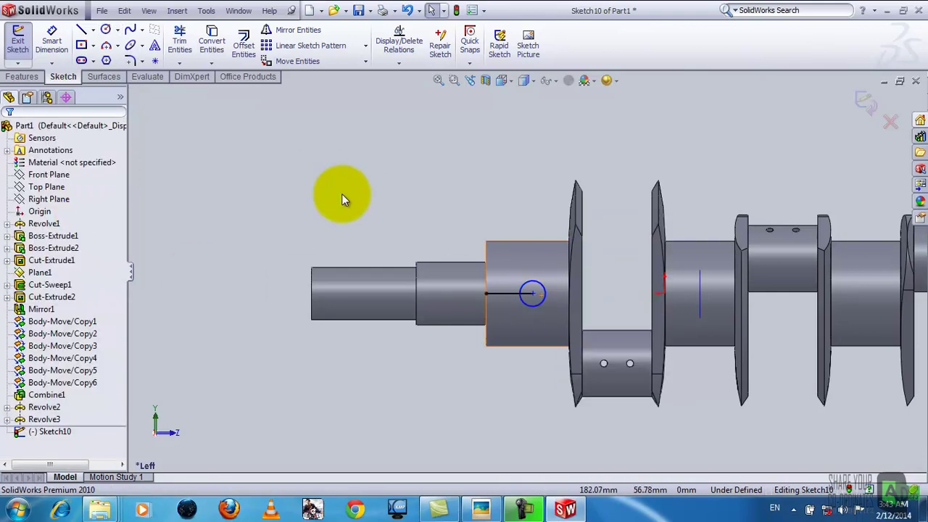
# Dimension the line to 27.5 mm and the circle to 4 mm diameter
pyautogui.click(52, 40)
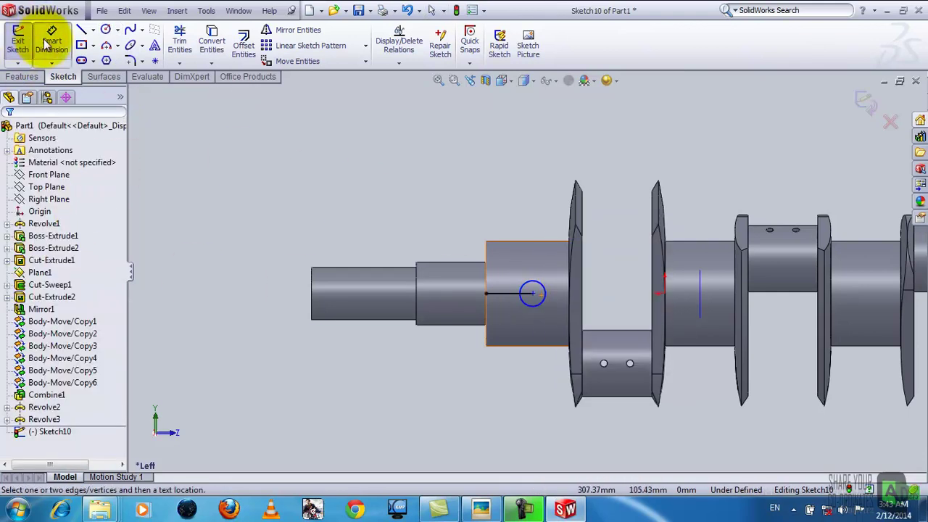
pyautogui.click(507, 296)
pyautogui.click(515, 391)
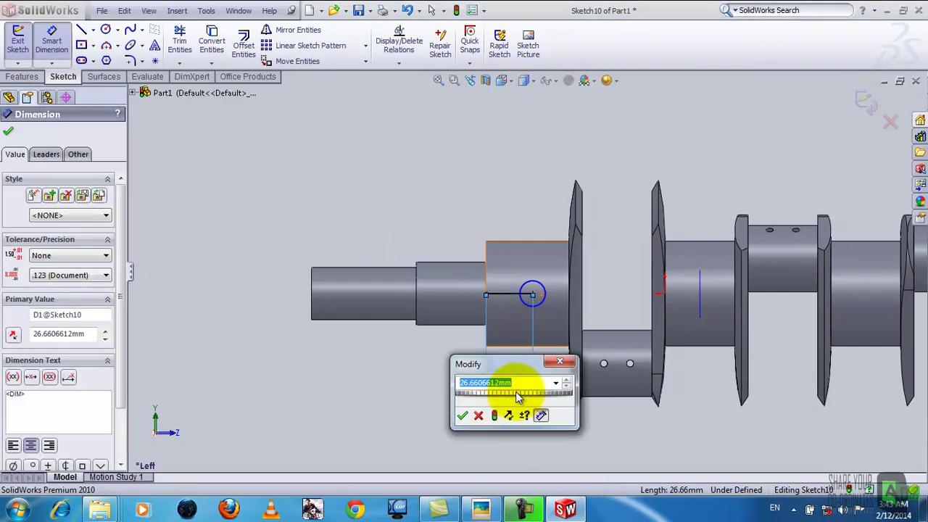
pyautogui.write('27.')
pyautogui.write('5')
pyautogui.press('Return')
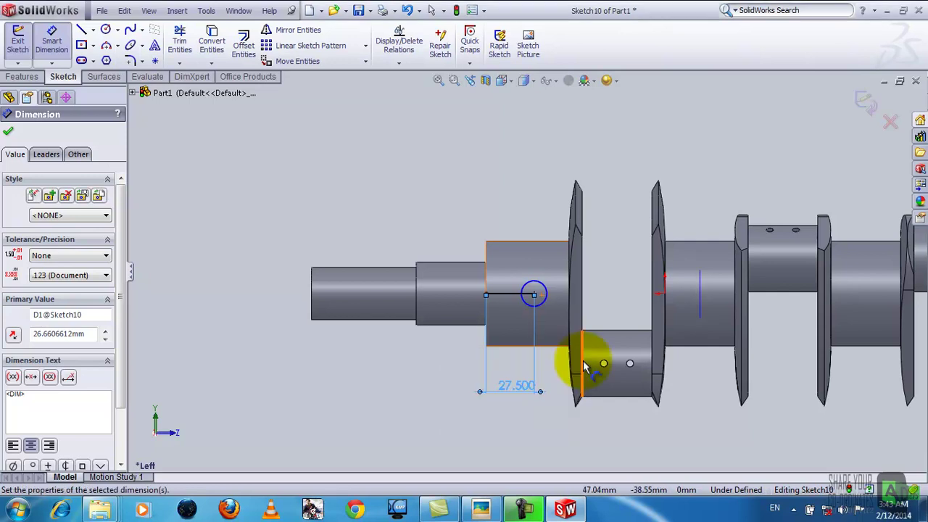
pyautogui.click(543, 298)
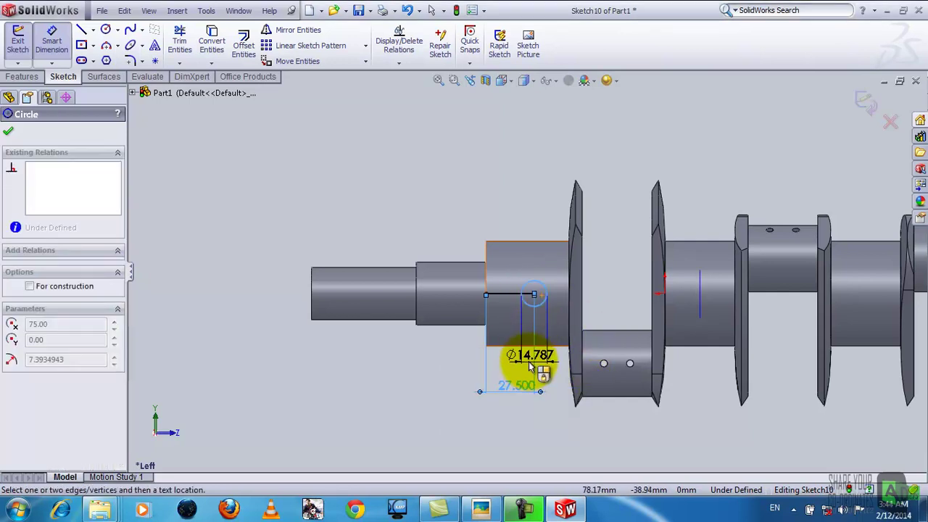
pyautogui.click(531, 360)
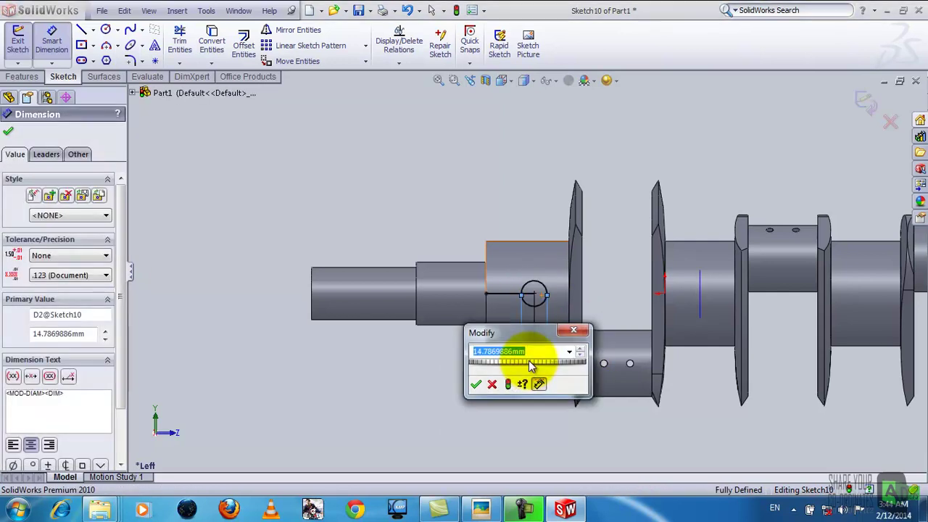
pyautogui.write('4')
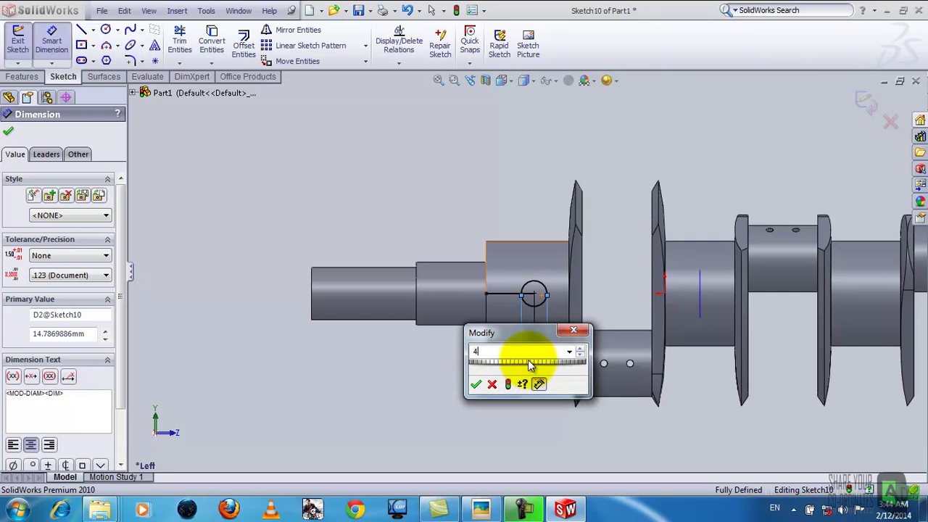
pyautogui.press('Return')
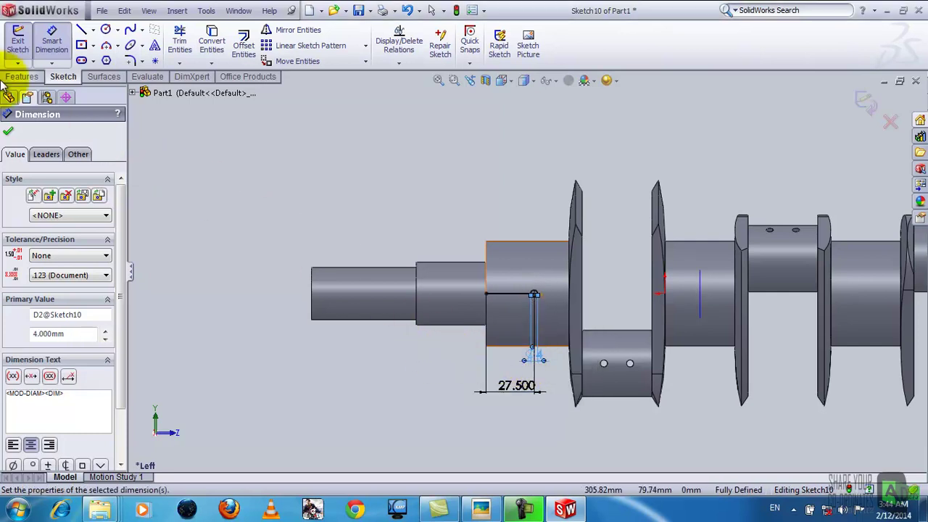
pyautogui.press('Escape')
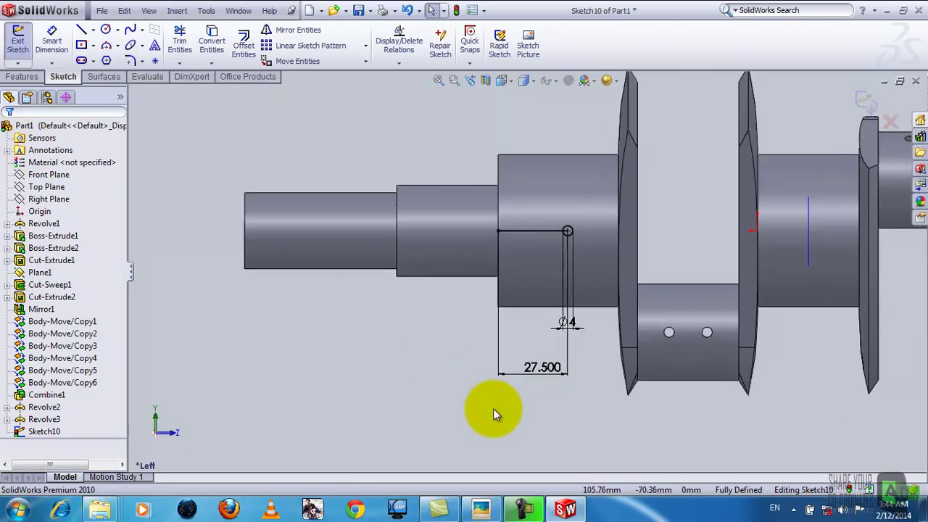
pyautogui.scroll(3, 735, 386)
pyautogui.scroll(2, 840, 343)
pyautogui.scroll(2, 797, 330)
pyautogui.scroll(-2, 559, 218)
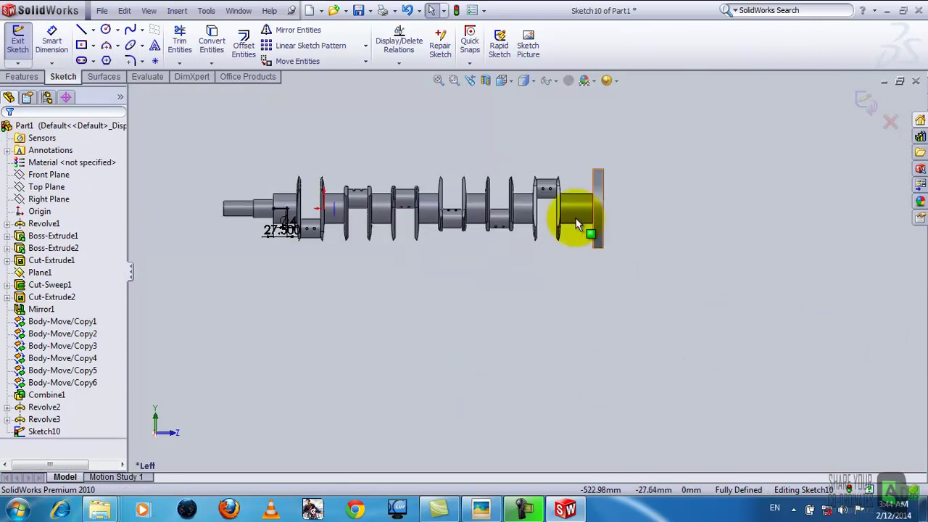
pyautogui.scroll(-3, 559, 206)
# Draw a horizontal line in from the right-end flange with a small circle at its end
pyautogui.scroll(-2, 559, 201)
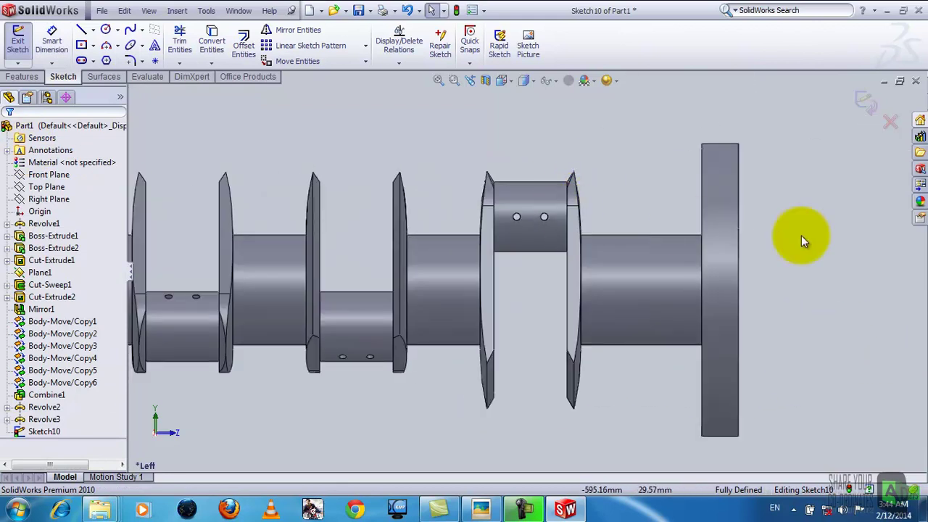
pyautogui.click(82, 31)
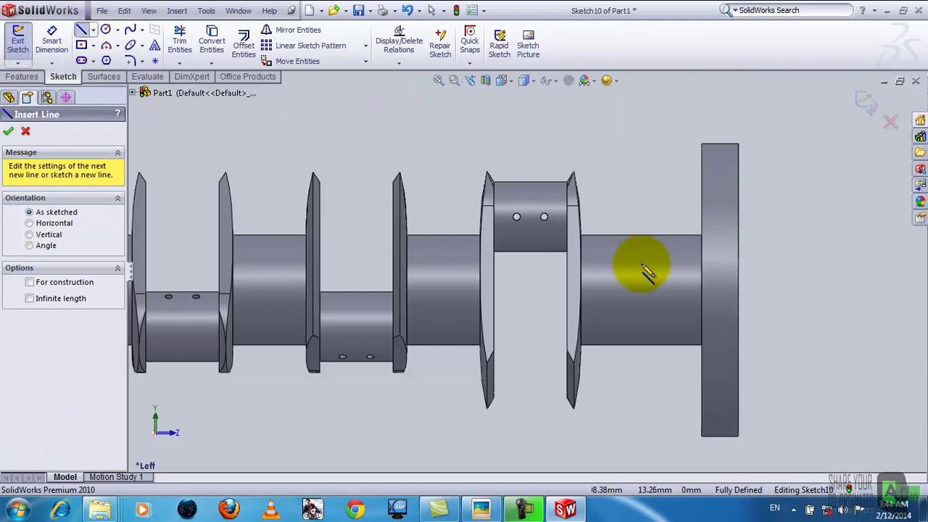
pyautogui.click(700, 290)
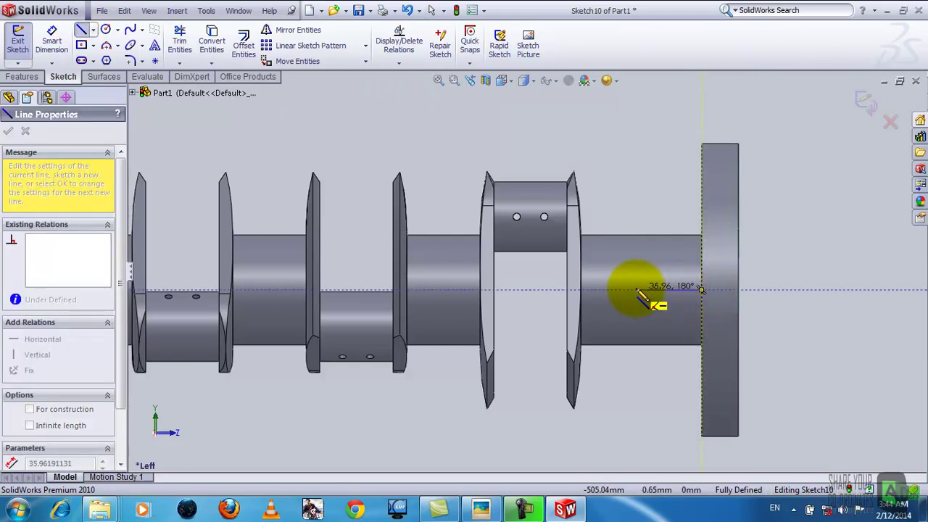
pyautogui.click(643, 292)
pyautogui.rightClick(644, 293)
pyautogui.click(646, 295)
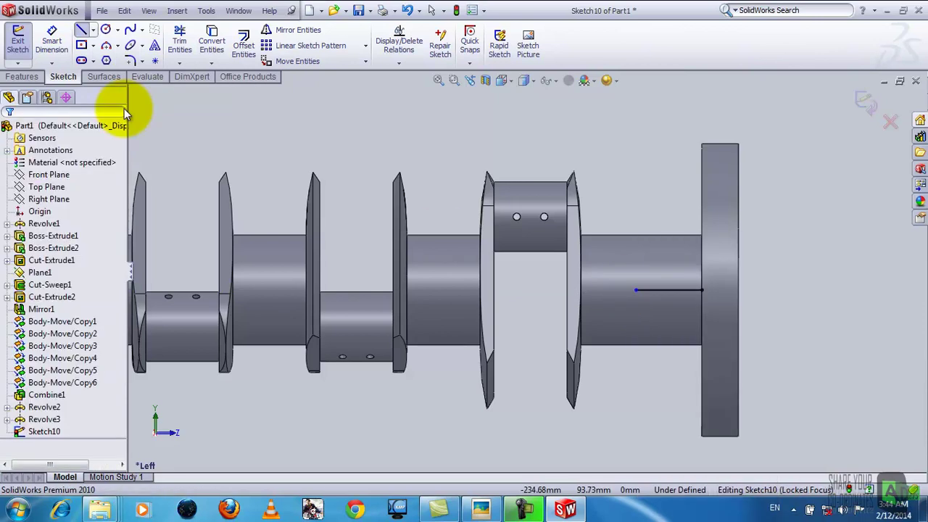
pyautogui.click(106, 30)
pyautogui.click(636, 291)
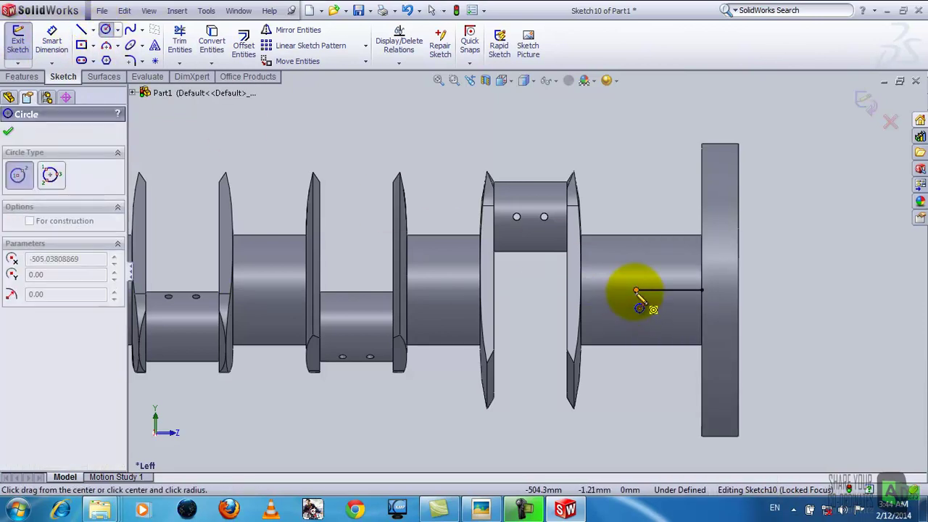
pyautogui.rightClick(670, 309)
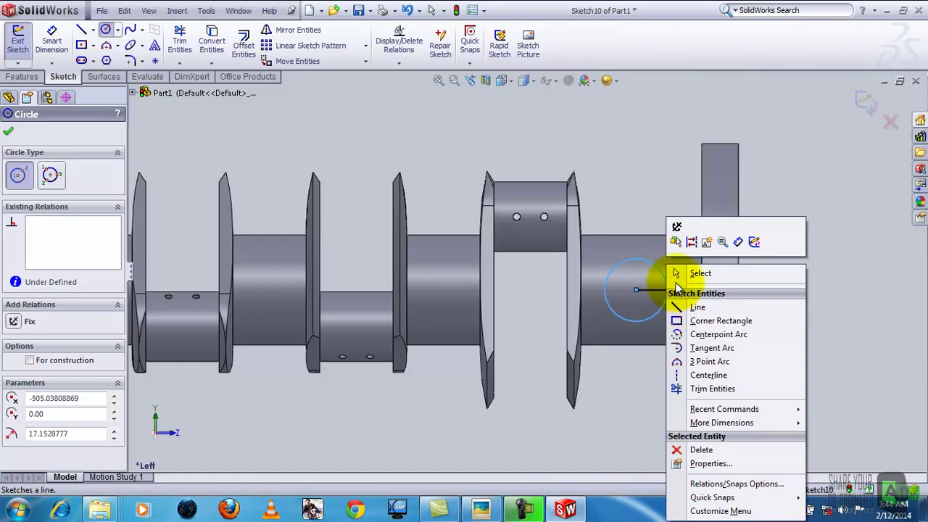
pyautogui.click(678, 273)
# Dimension the line to 29.5 mm and the circle to 4 mm diameter
pyautogui.click(67, 36)
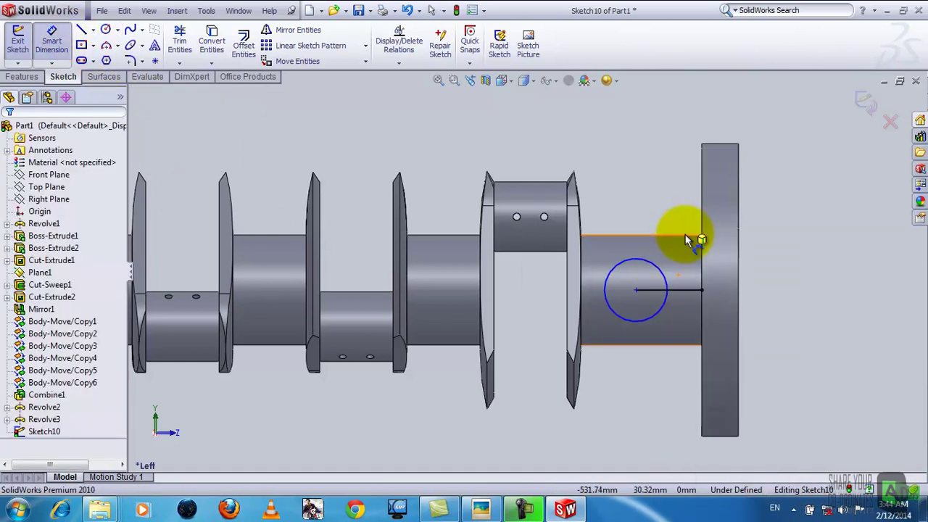
pyautogui.click(678, 290)
pyautogui.click(663, 201)
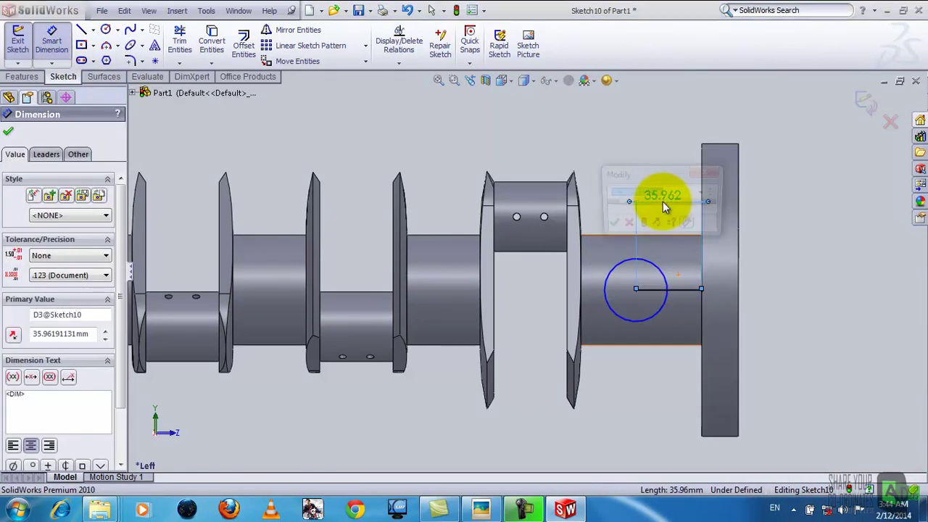
pyautogui.write('29.5')
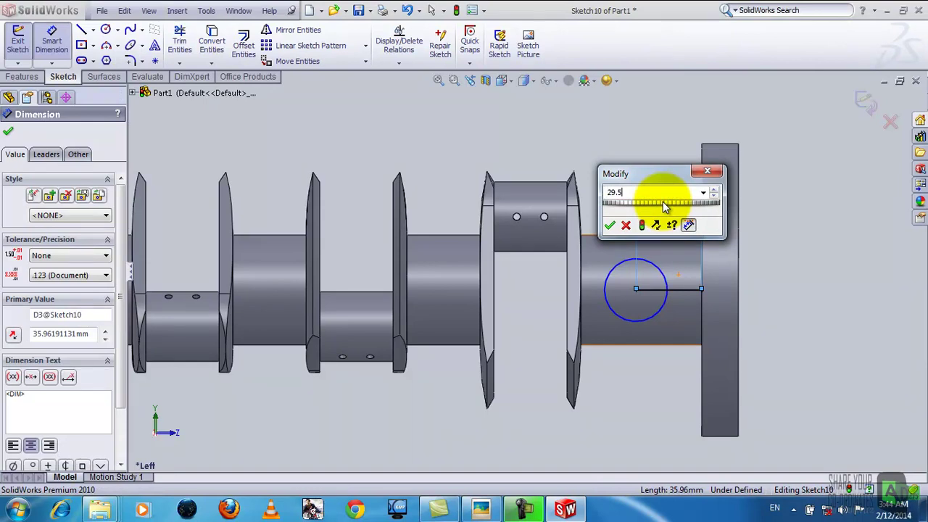
pyautogui.click(610, 225)
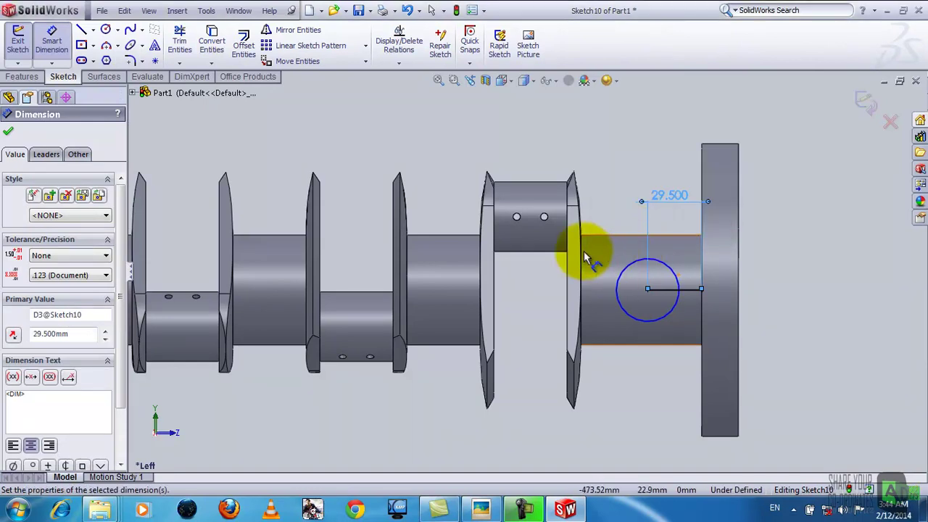
pyautogui.click(638, 269)
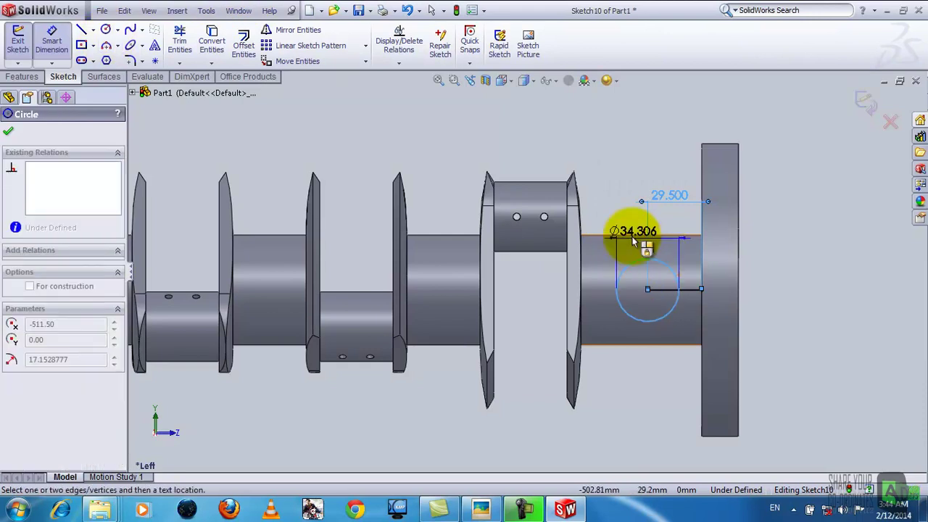
pyautogui.click(640, 359)
pyautogui.click(631, 361)
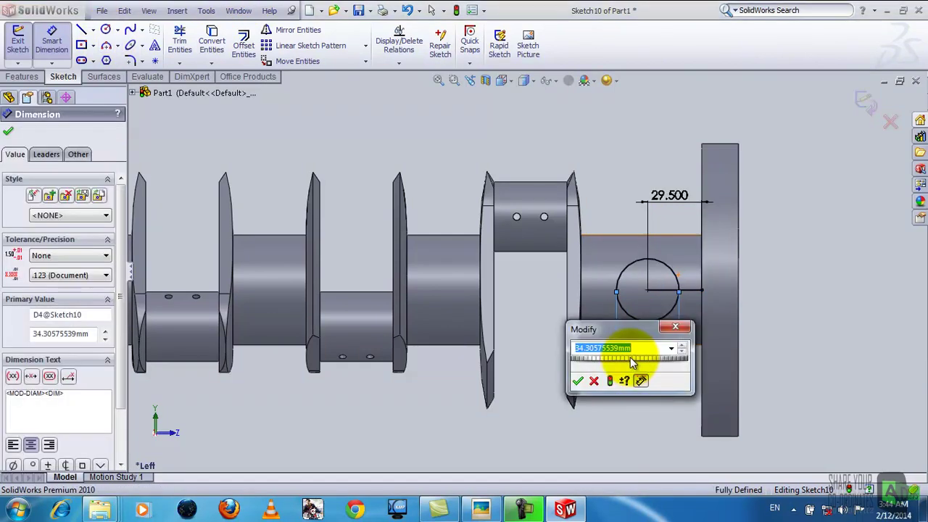
pyautogui.write('4')
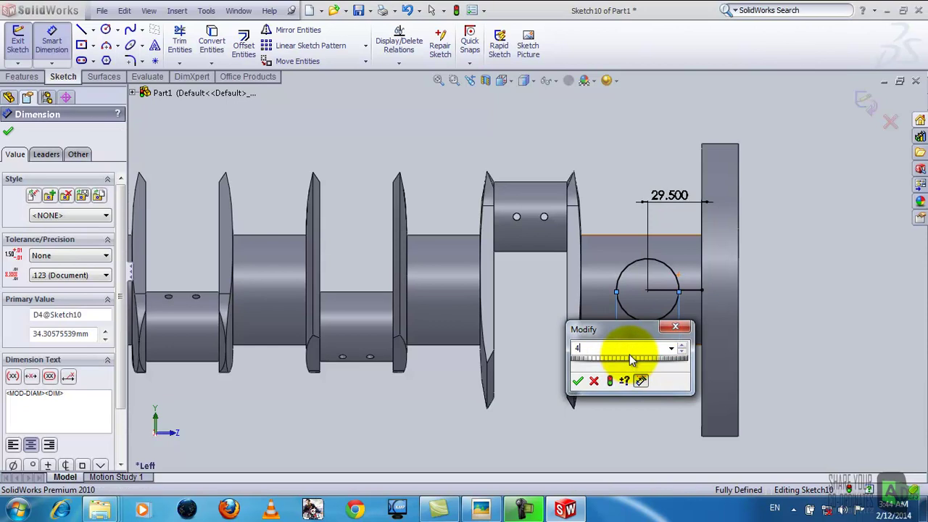
pyautogui.press('Return')
pyautogui.scroll(-1, 631, 366)
pyautogui.scroll(2, 629, 362)
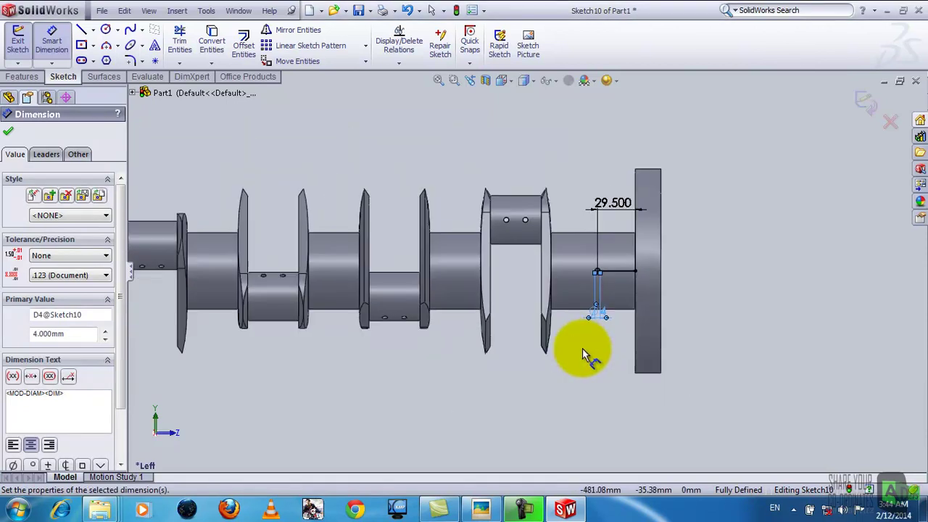
pyautogui.scroll(-4, 589, 353)
pyautogui.scroll(-2, 600, 231)
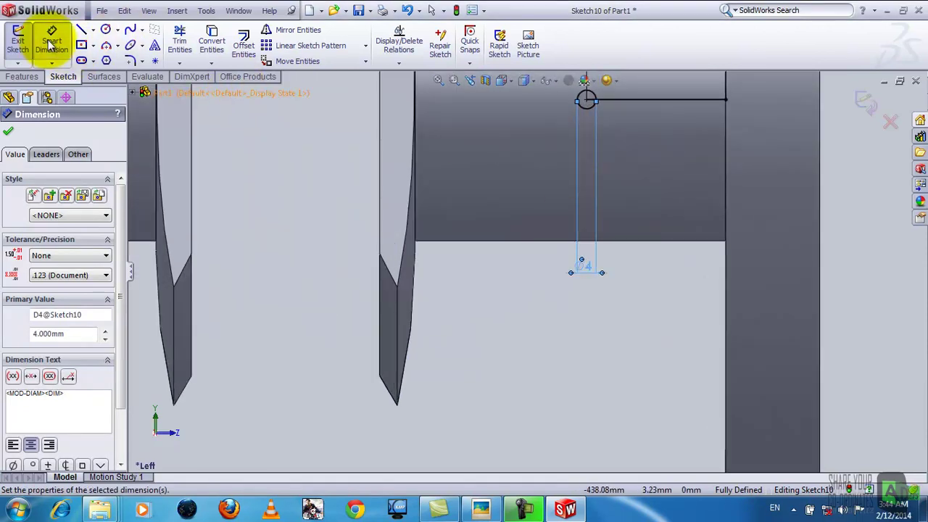
# Trim away the extra line segments beside both 4 mm hole circles
pyautogui.click(12, 132)
pyautogui.click(179, 40)
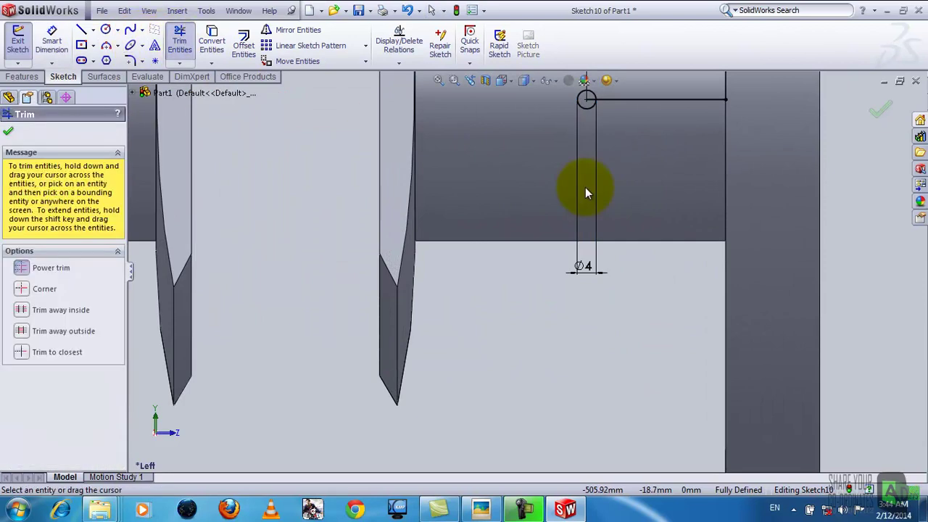
pyautogui.click(644, 105)
pyautogui.scroll(-2, 587, 109)
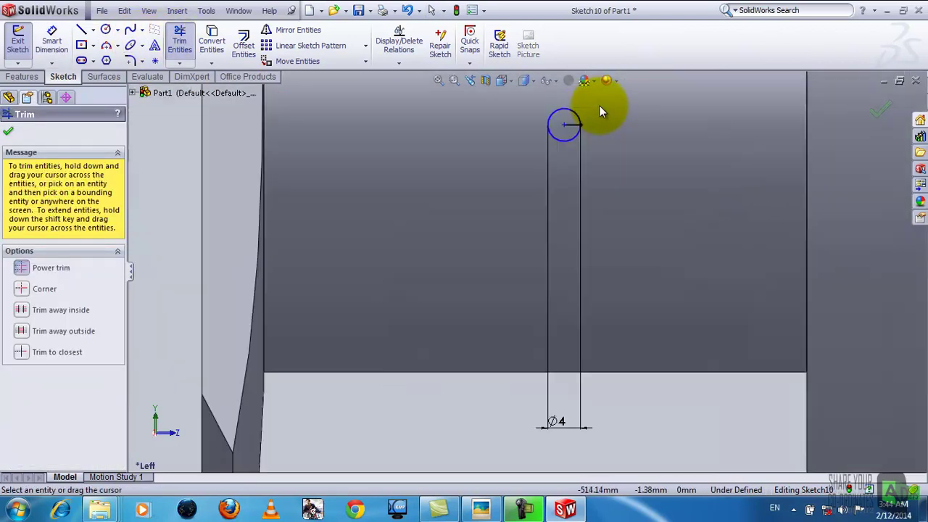
pyautogui.scroll(-2, 599, 105)
pyautogui.scroll(1, 552, 163)
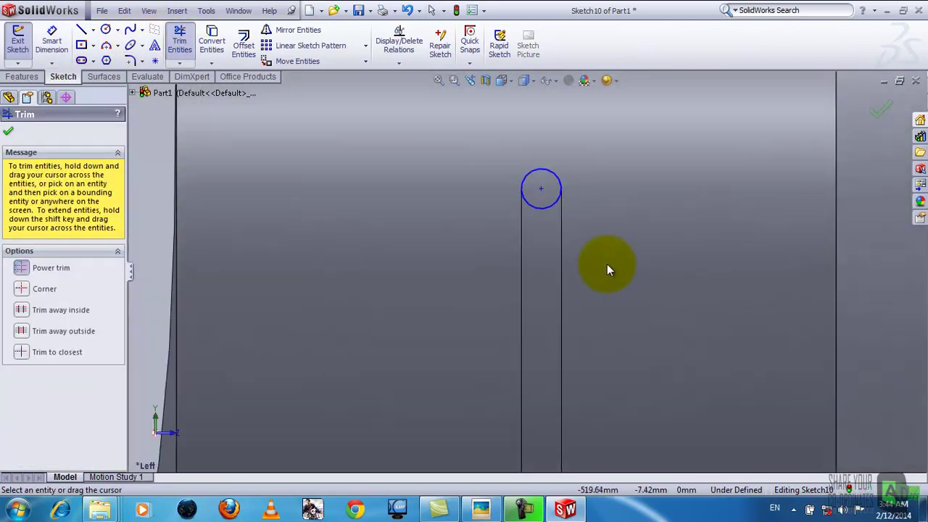
pyautogui.scroll(3, 606, 263)
pyautogui.scroll(2, 412, 276)
pyautogui.scroll(1, 289, 276)
pyautogui.scroll(-3, 208, 319)
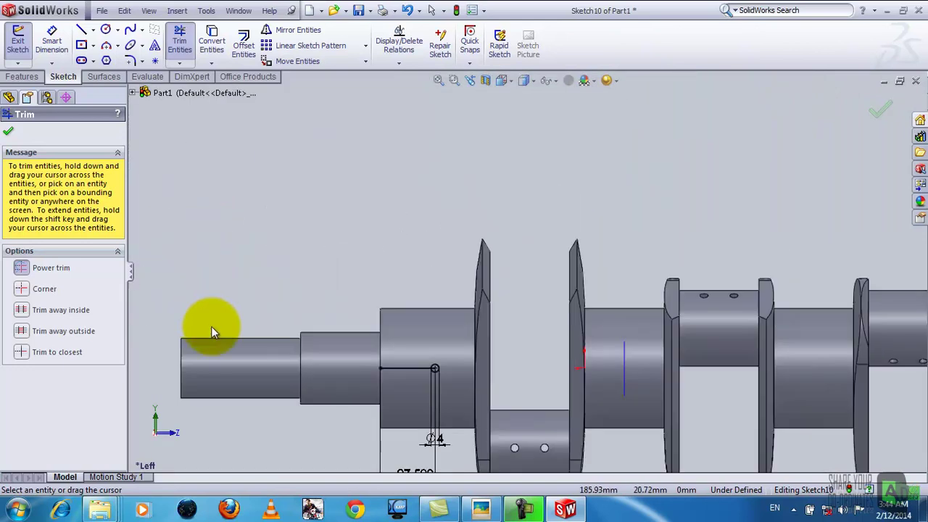
pyautogui.scroll(-2, 435, 363)
pyautogui.moveTo(537, 319); pyautogui.dragTo(538, 364)
# Clear an accidental face selection and finish trimming the sketch lines
pyautogui.scroll(1, 538, 365)
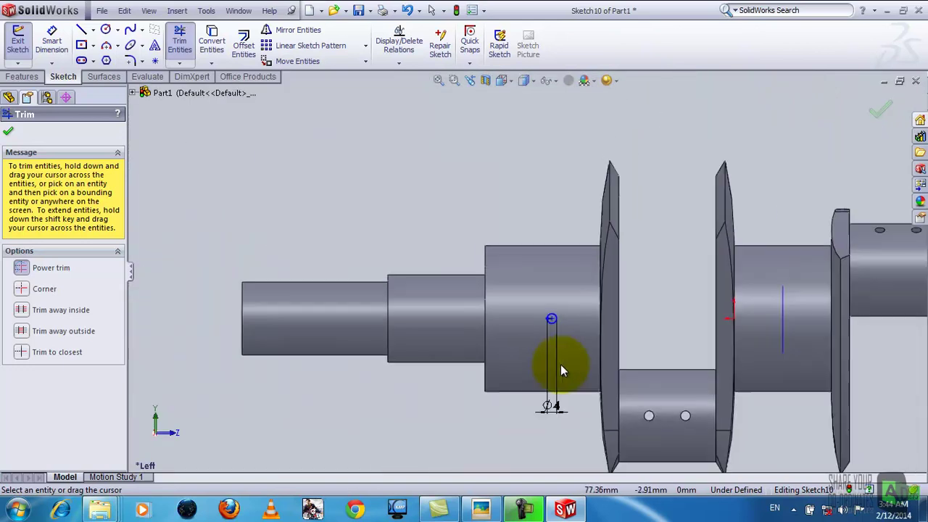
pyautogui.scroll(-2, 545, 270)
pyautogui.scroll(-2, 525, 240)
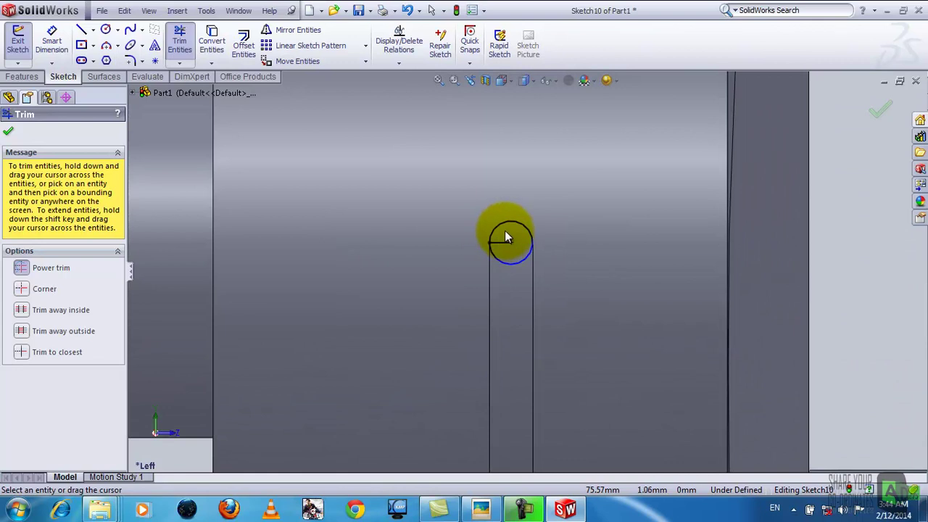
pyautogui.scroll(-3, 505, 231)
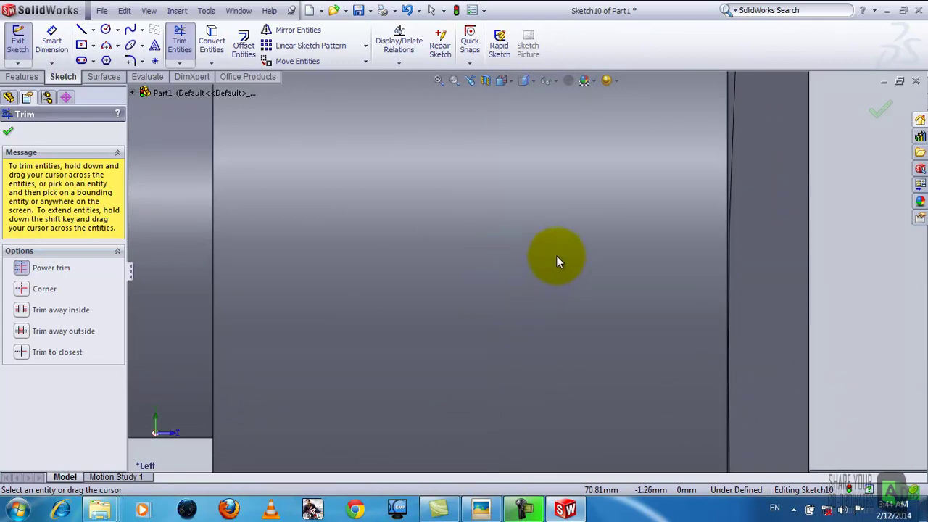
pyautogui.press('Escape')
pyautogui.scroll(3, 556, 255)
pyautogui.click(506, 252)
pyautogui.click(506, 251)
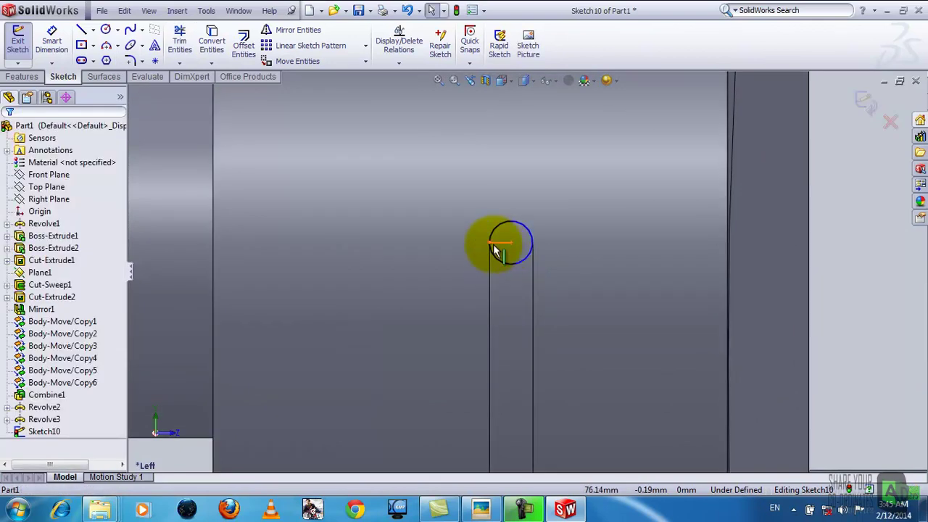
pyautogui.click(171, 44)
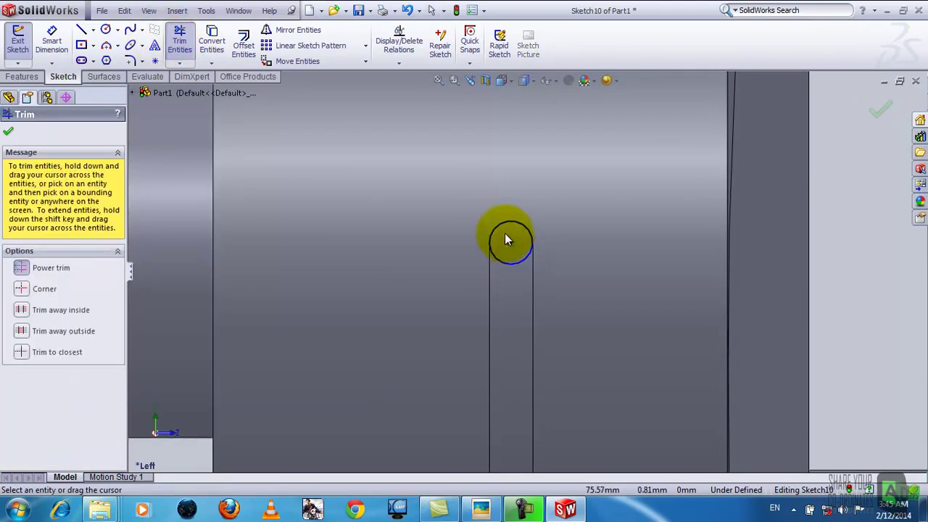
pyautogui.scroll(5, 534, 254)
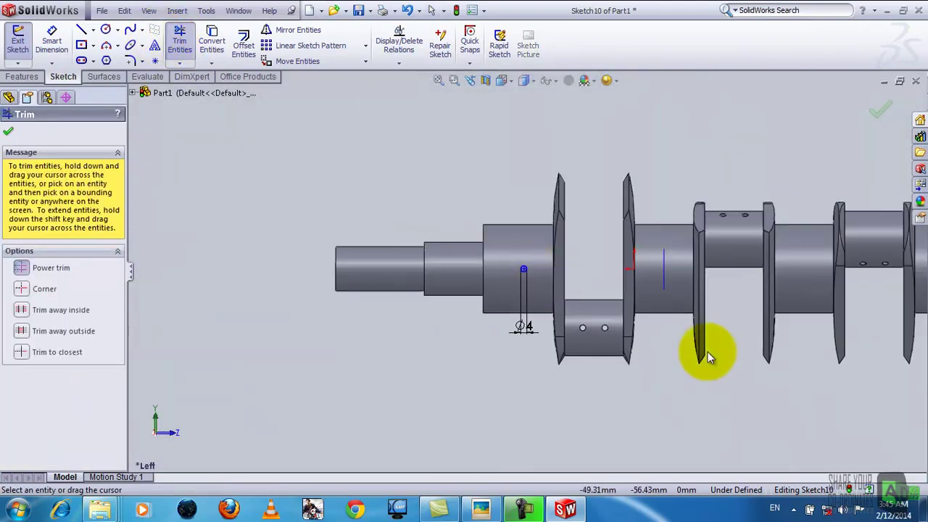
pyautogui.scroll(3, 707, 351)
pyautogui.scroll(2, 809, 407)
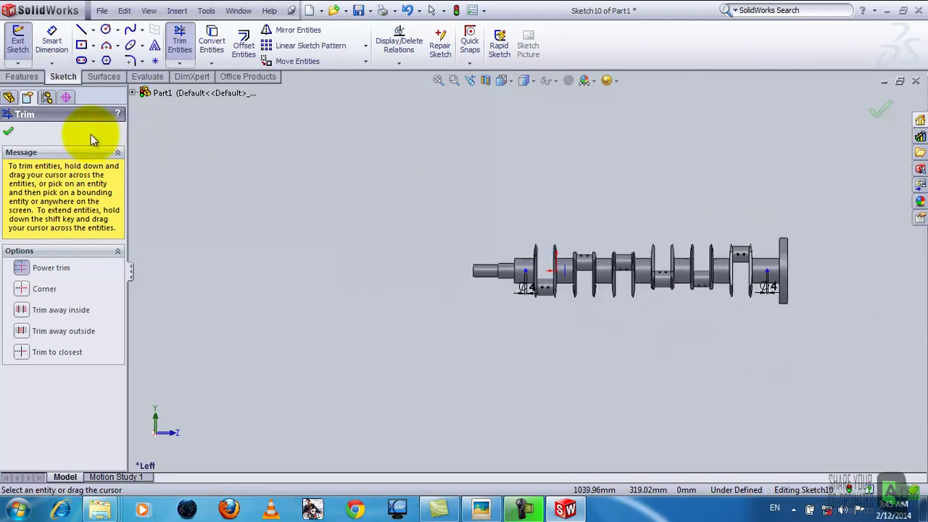
pyautogui.click(9, 135)
# Close Sketch10 and start an extruded cut from it
pyautogui.scroll(-2, 806, 219)
pyautogui.scroll(1, 512, 217)
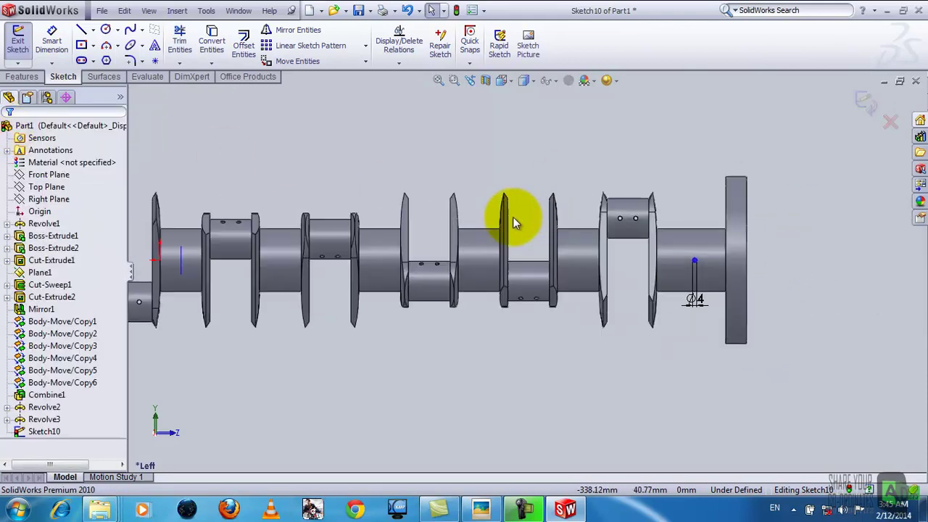
pyautogui.scroll(2, 450, 211)
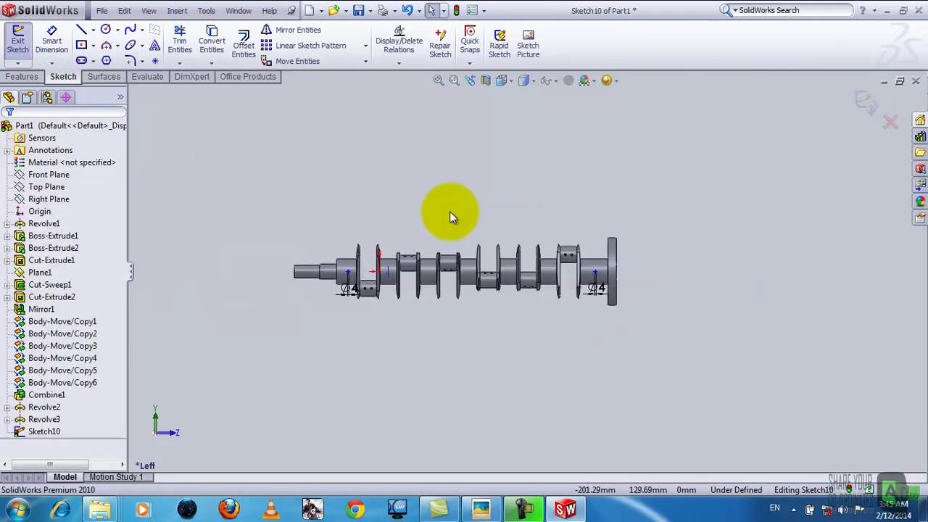
pyautogui.click(19, 30)
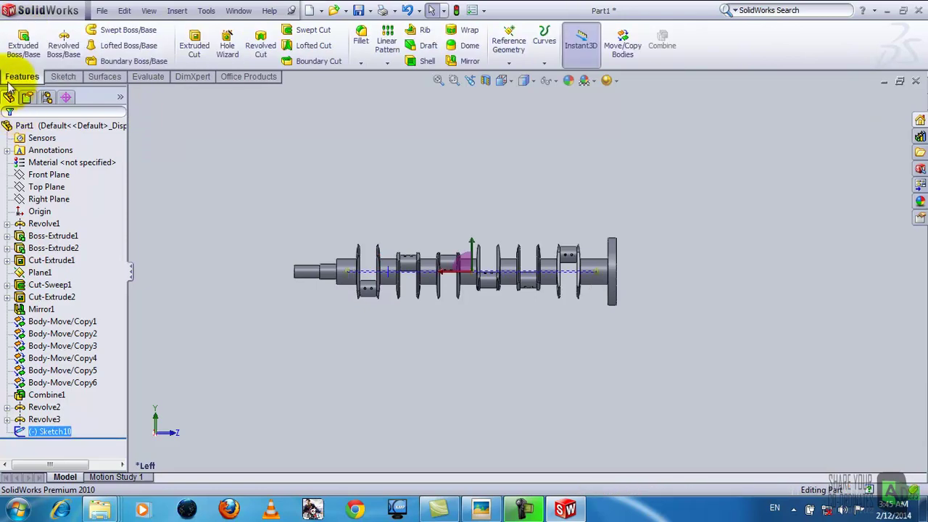
pyautogui.click(192, 47)
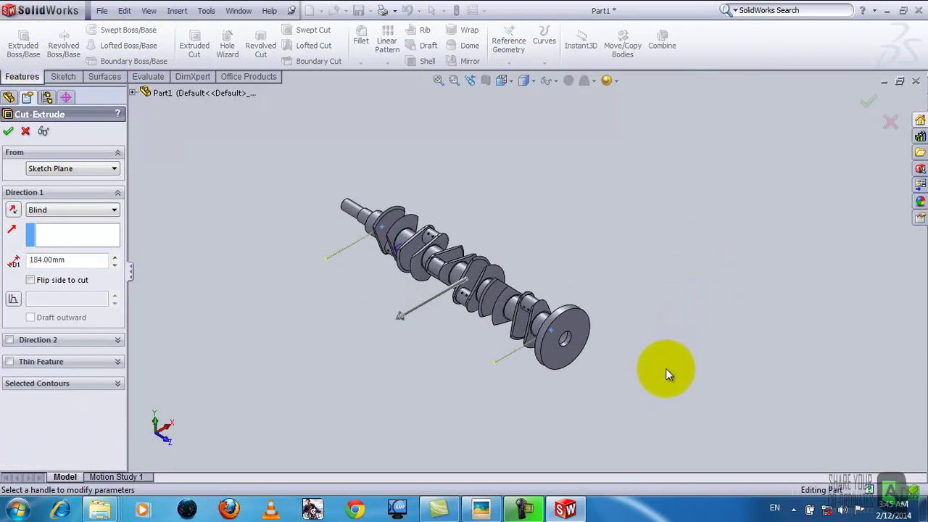
# Cut Sketch10 Blind 184.00mm in both directions to create Cut-Extrude3
pyautogui.click(488, 510)
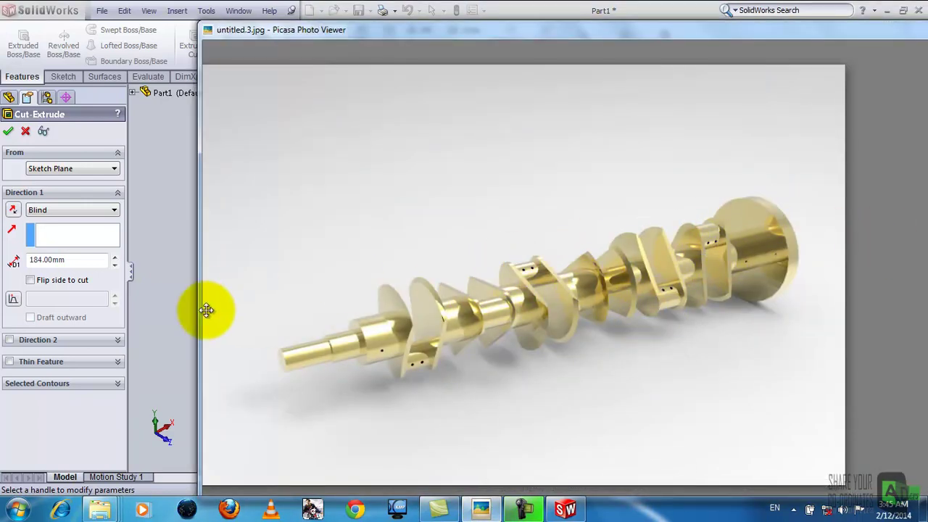
pyautogui.moveTo(522, 464)
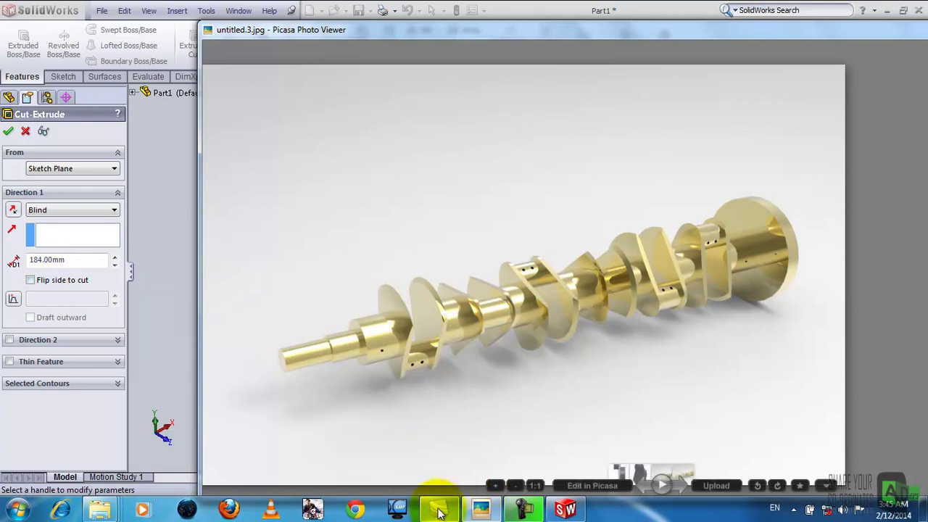
pyautogui.click(564, 510)
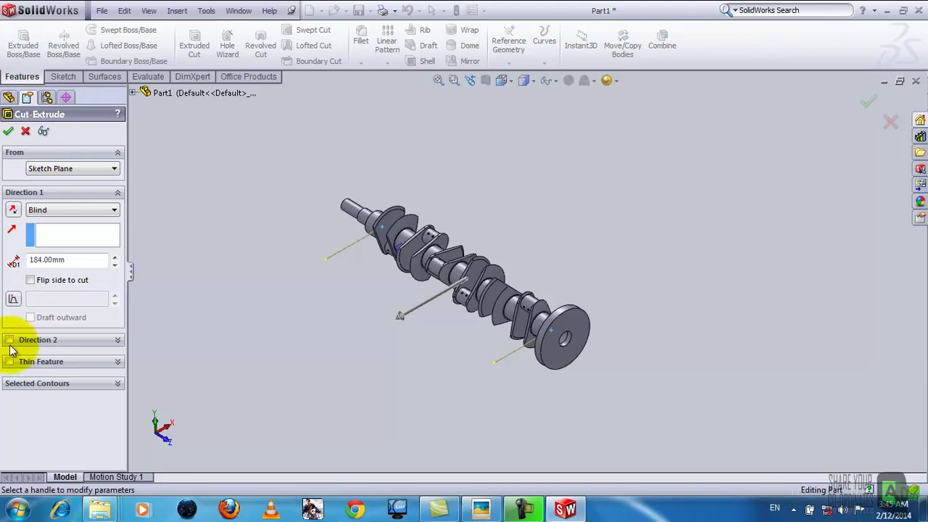
pyautogui.click(10, 339)
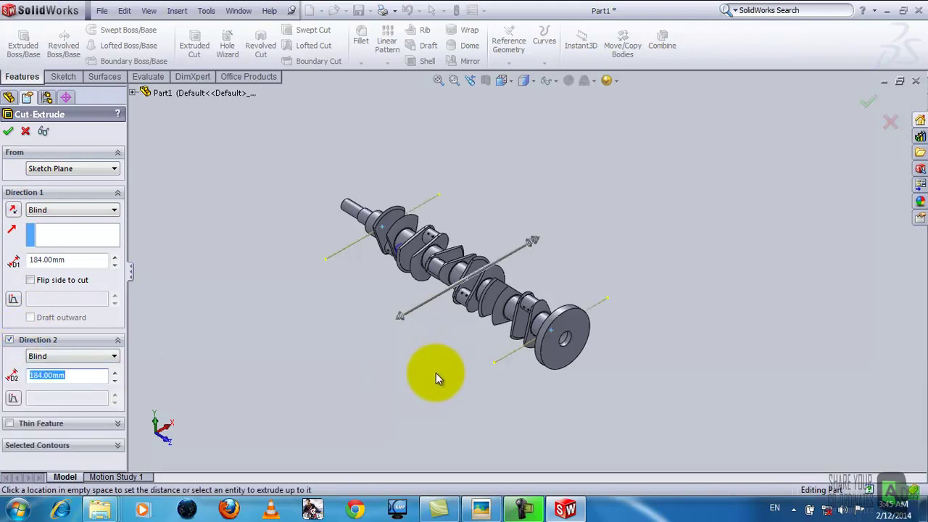
pyautogui.click(8, 133)
pyautogui.moveTo(322, 362)
pyautogui.mouseDown(button='middle')
pyautogui.moveTo(368, 377)
pyautogui.moveTo(347, 356)
pyautogui.mouseUp(button='middle')
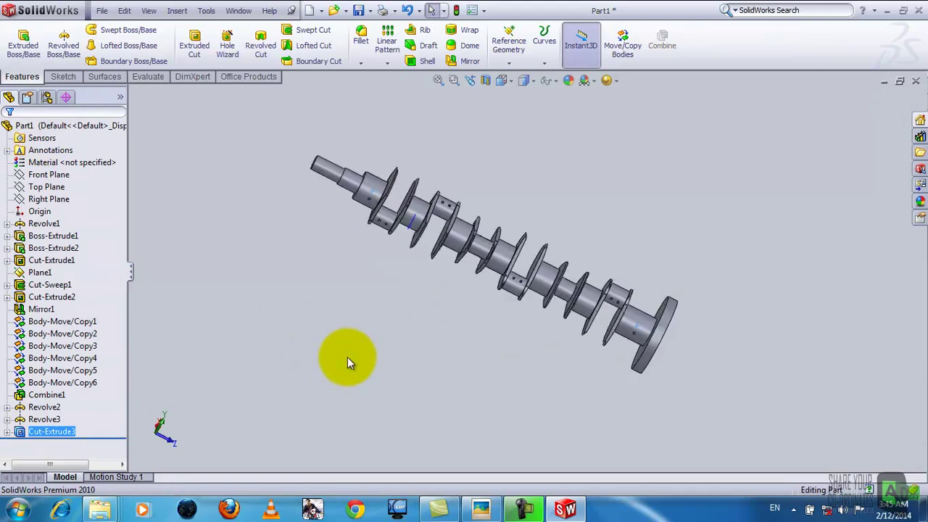
# Zoom and orbit around the finished crankshaft to inspect it from oblique angles
pyautogui.scroll(-3, 347, 356)
pyautogui.scroll(4, 428, 294)
pyautogui.scroll(-2, 490, 166)
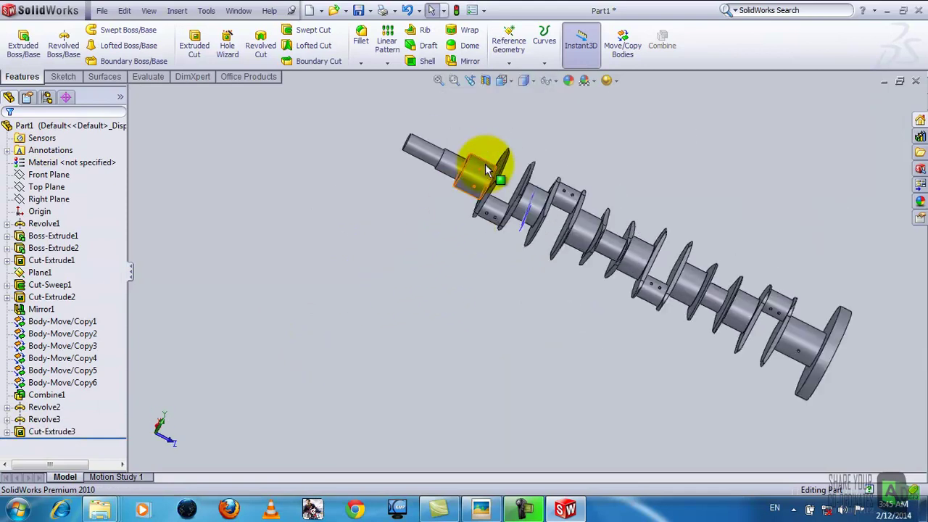
pyautogui.scroll(-4, 503, 208)
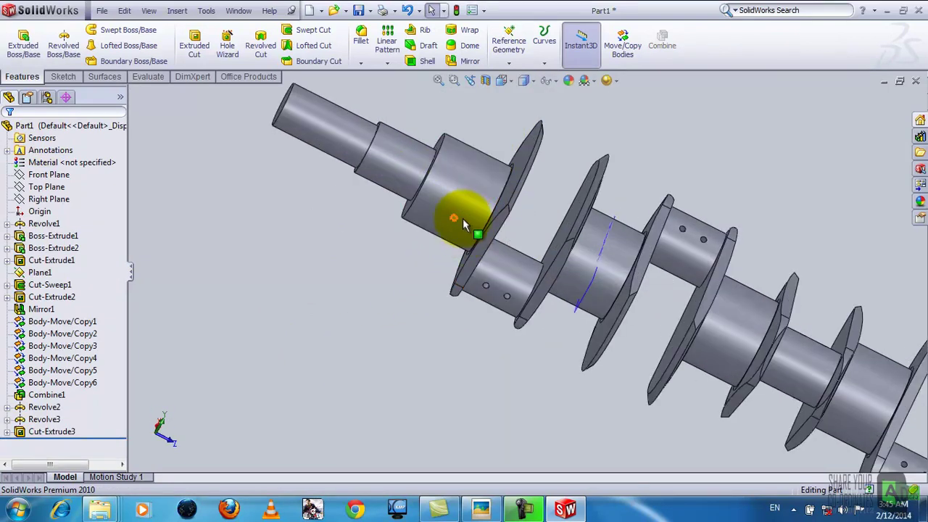
pyautogui.scroll(4, 616, 352)
pyautogui.scroll(2, 804, 422)
pyautogui.scroll(-1, 744, 395)
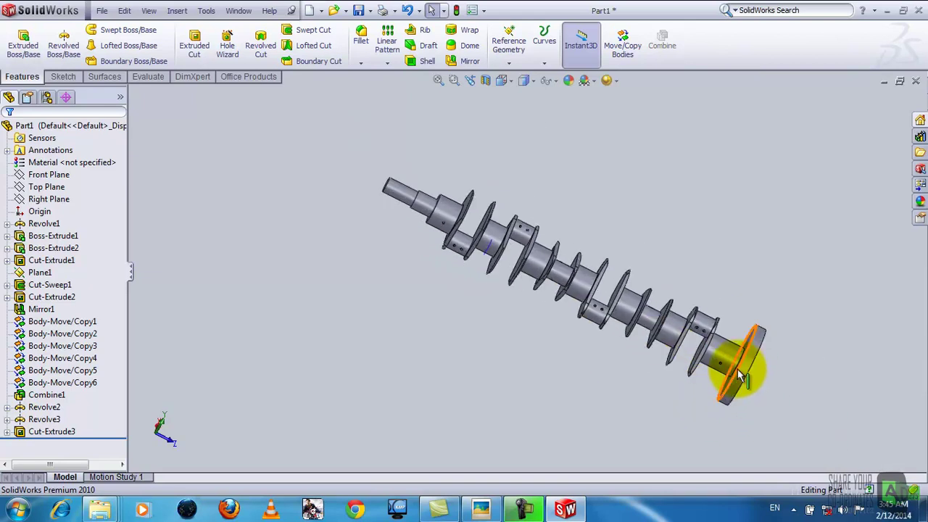
pyautogui.scroll(-2, 669, 324)
pyautogui.scroll(-3, 668, 324)
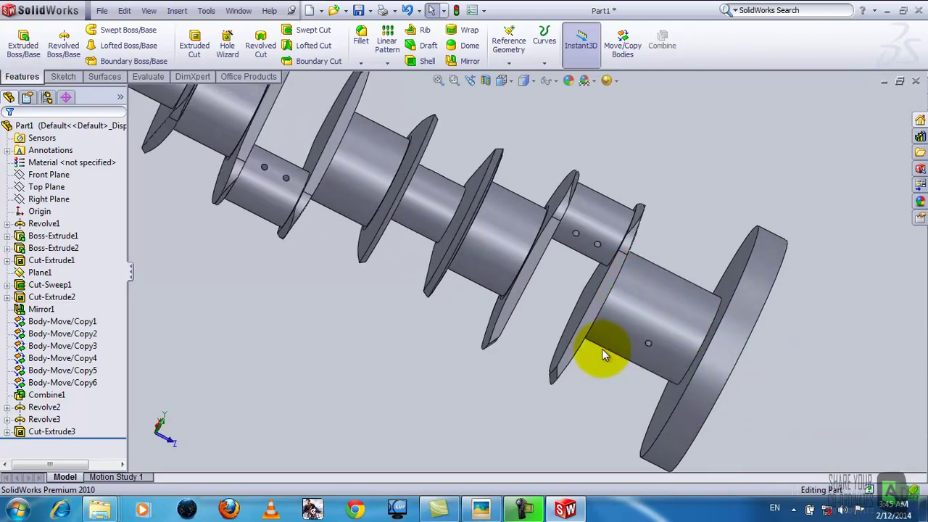
pyautogui.moveTo(556, 396)
pyautogui.mouseDown(button='middle')
pyautogui.moveTo(590, 379)
pyautogui.moveTo(533, 408)
pyautogui.moveTo(514, 311)
pyautogui.moveTo(714, 290)
pyautogui.moveTo(761, 335)
pyautogui.moveTo(507, 356)
pyautogui.moveTo(523, 362)
pyautogui.mouseUp(button='middle')
pyautogui.scroll(-3, 435, 373)
pyautogui.scroll(5, 423, 377)
pyautogui.scroll(1, 406, 375)
pyautogui.moveTo(387, 375)
pyautogui.mouseDown(button='middle')
pyautogui.moveTo(424, 379)
pyautogui.moveTo(414, 439)
pyautogui.moveTo(442, 395)
pyautogui.mouseUp(button='middle')
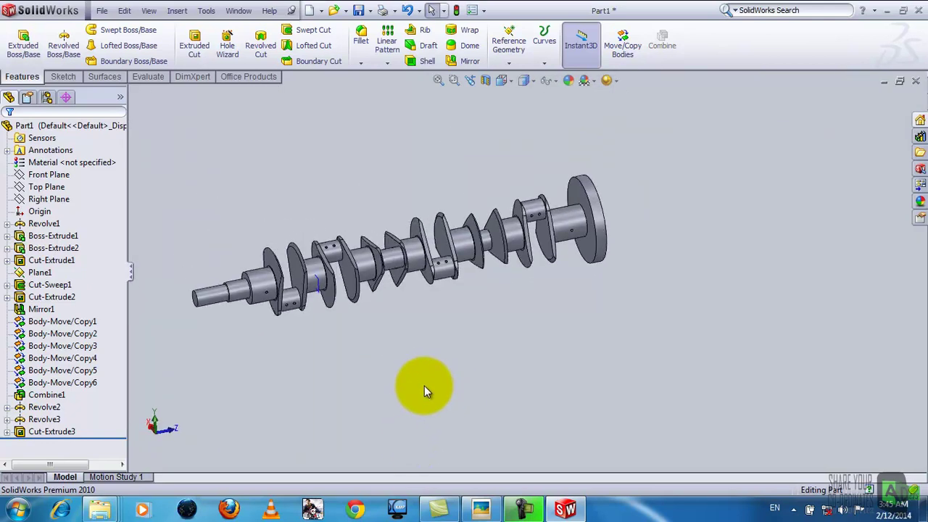
pyautogui.scroll(-3, 314, 278)
pyautogui.scroll(-3, 313, 278)
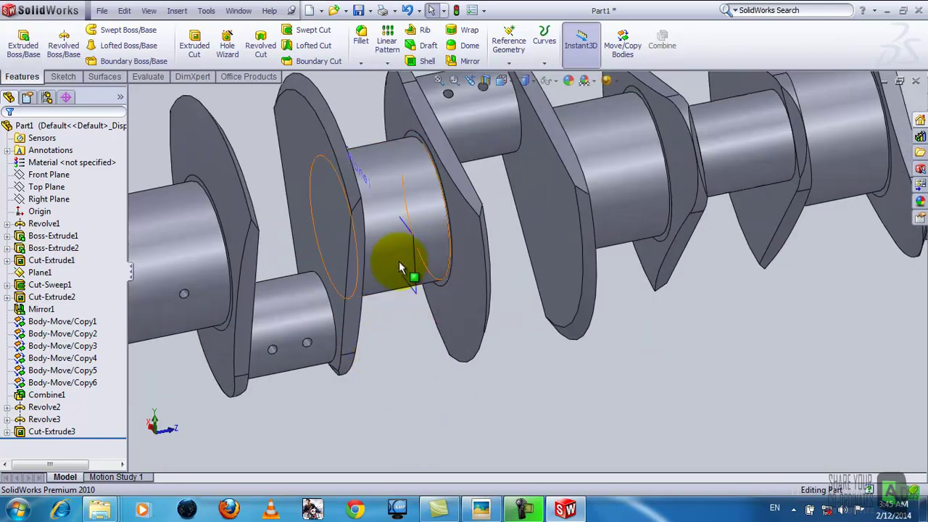
# Hide Plane1 and zoom the crankshaft to fit the view
pyautogui.rightClick(414, 284)
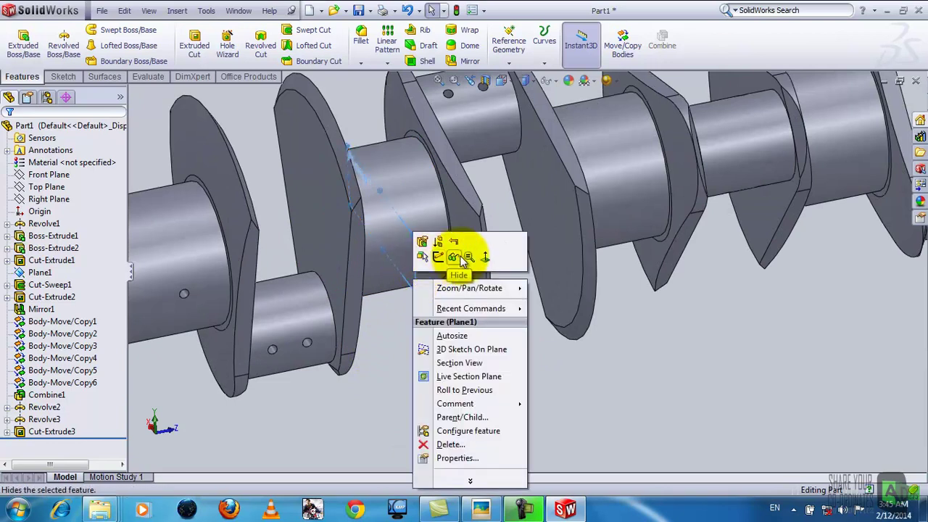
pyautogui.press('Escape')
pyautogui.press('f')
pyautogui.scroll(3, 686, 367)
pyautogui.scroll(-5, 690, 245)
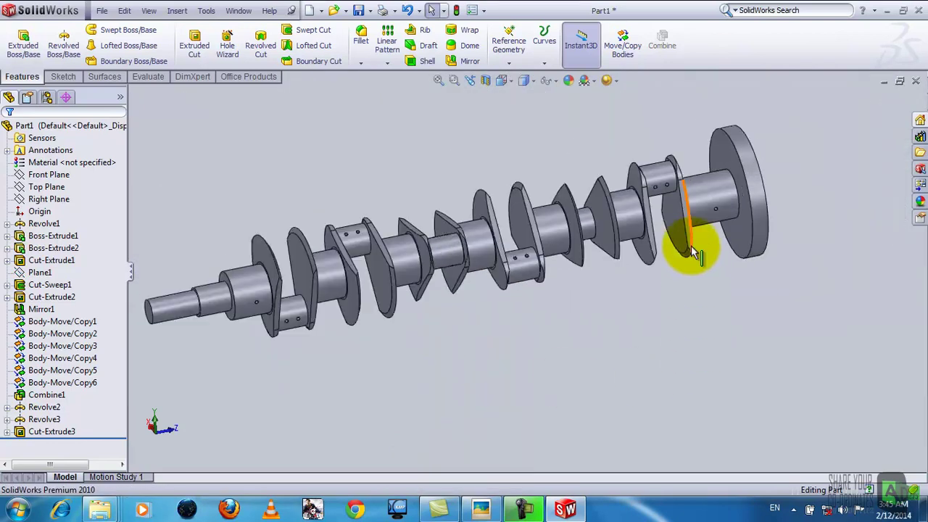
pyautogui.scroll(5, 503, 350)
pyautogui.click(481, 510)
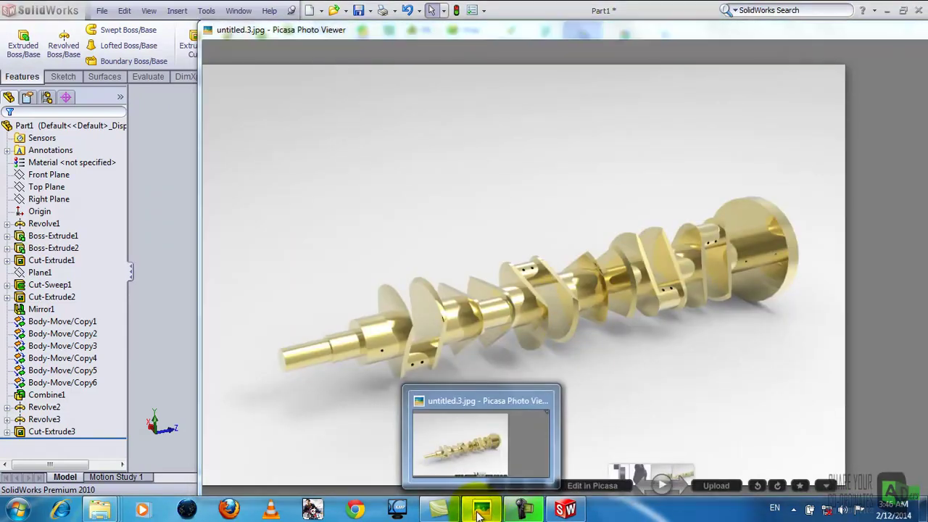
pyautogui.click(478, 511)
pyautogui.scroll(-3, 447, 310)
pyautogui.scroll(2, 476, 239)
pyautogui.scroll(-2, 424, 163)
pyautogui.scroll(-1, 389, 246)
pyautogui.scroll(2, 390, 247)
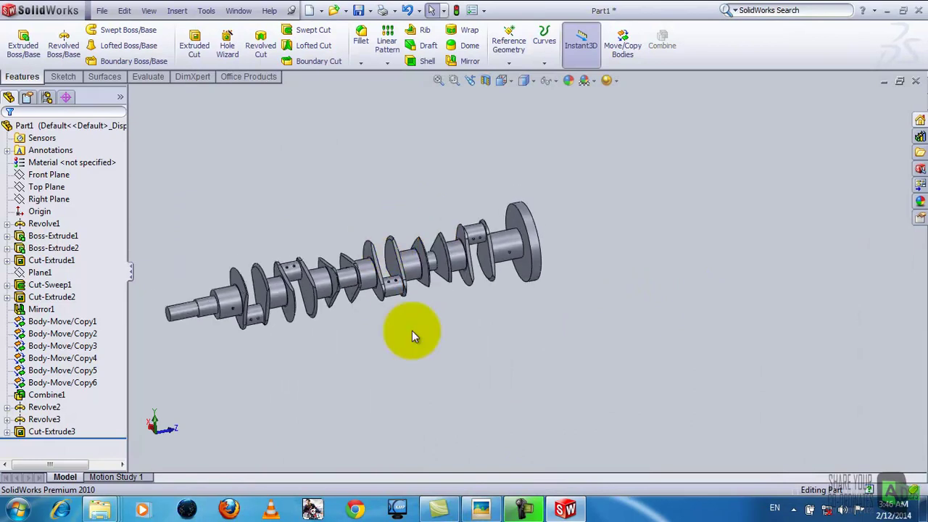
pyautogui.click(478, 508)
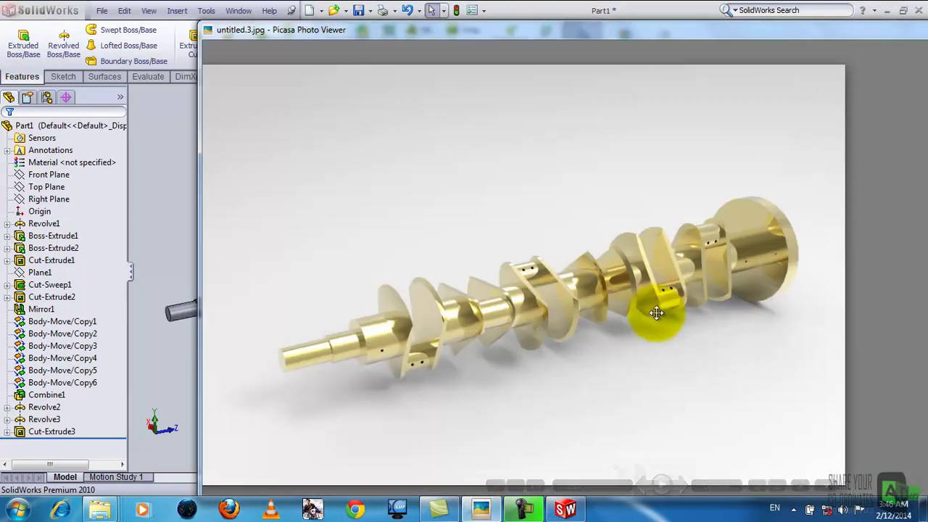
pyautogui.click(482, 506)
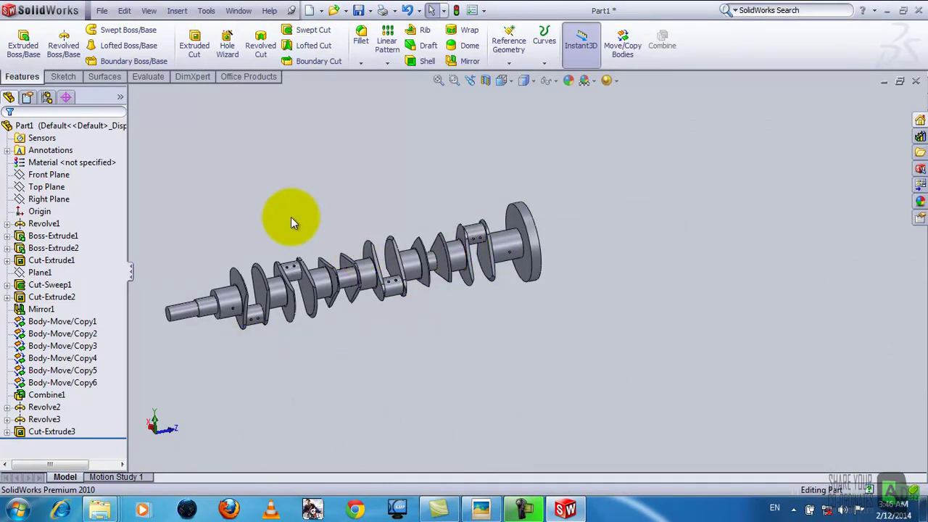
pyautogui.scroll(-2, 184, 199)
pyautogui.scroll(-1, 435, 280)
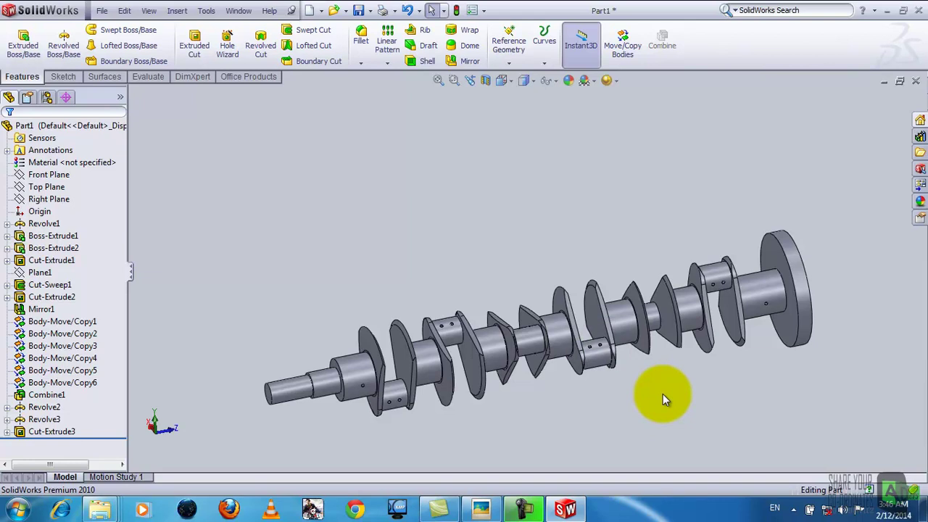
pyautogui.hotkey('ctrl', 'Left')
pyautogui.hotkey('ctrl', 'Up')
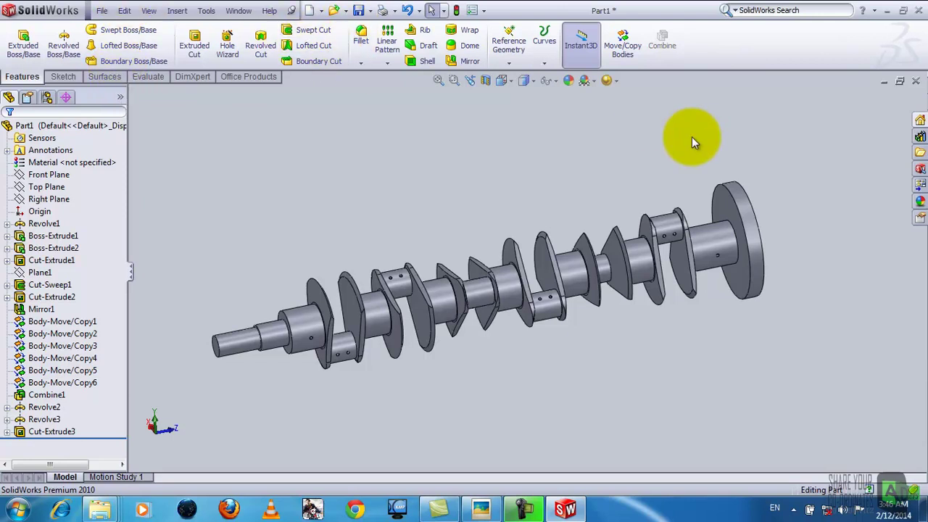
# Drag the polished steel appearance from Appearances > Metal > Steel onto the crankshaft
pyautogui.click(919, 201)
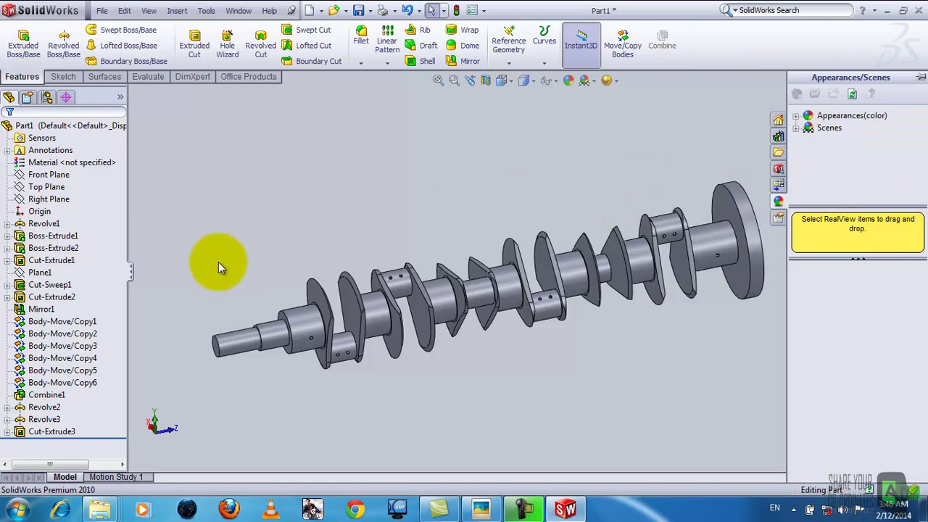
pyautogui.click(795, 116)
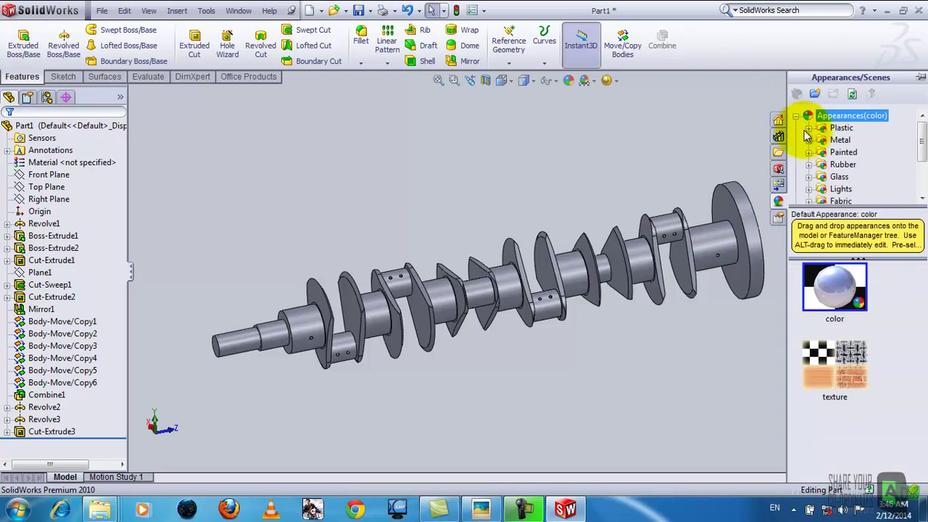
pyautogui.click(838, 140)
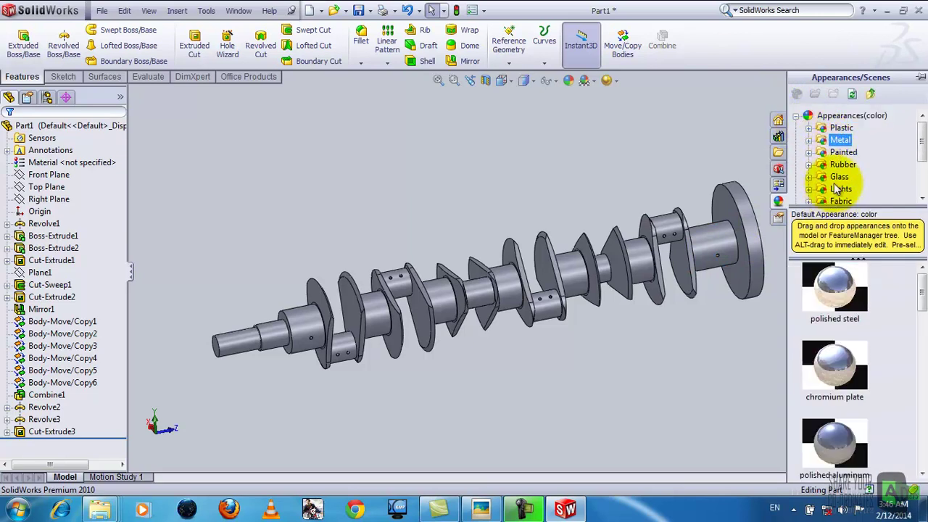
pyautogui.click(807, 141)
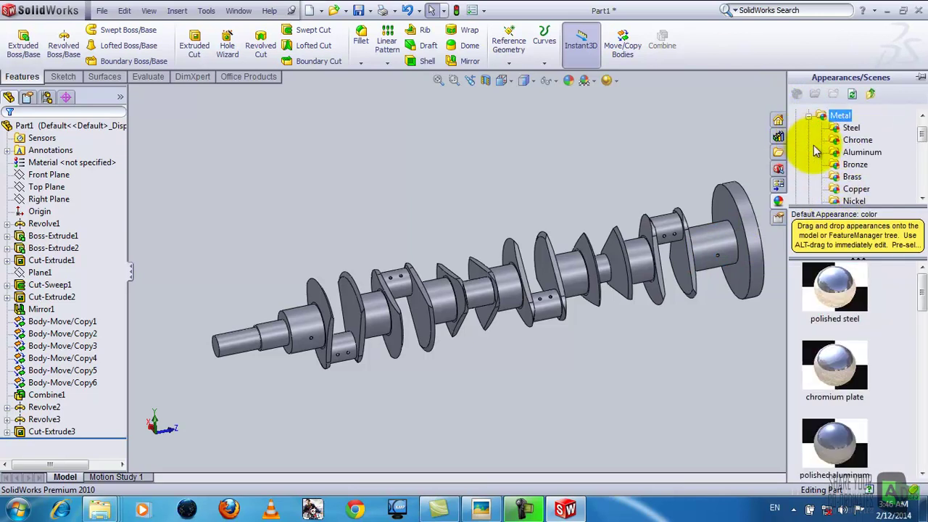
pyautogui.click(851, 128)
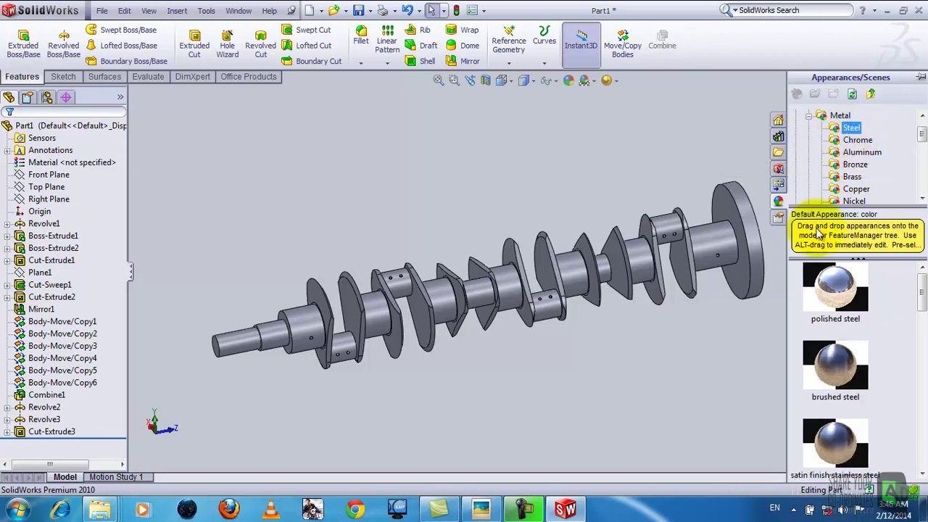
pyautogui.moveTo(921, 301)
pyautogui.mouseDown()
pyautogui.moveTo(921, 429)
pyautogui.moveTo(915, 275)
pyautogui.mouseUp()
pyautogui.moveTo(855, 294)
pyautogui.mouseDown()
pyautogui.moveTo(819, 256)
pyautogui.moveTo(919, 217)
pyautogui.moveTo(893, 216)
pyautogui.moveTo(922, 204)
pyautogui.mouseUp()
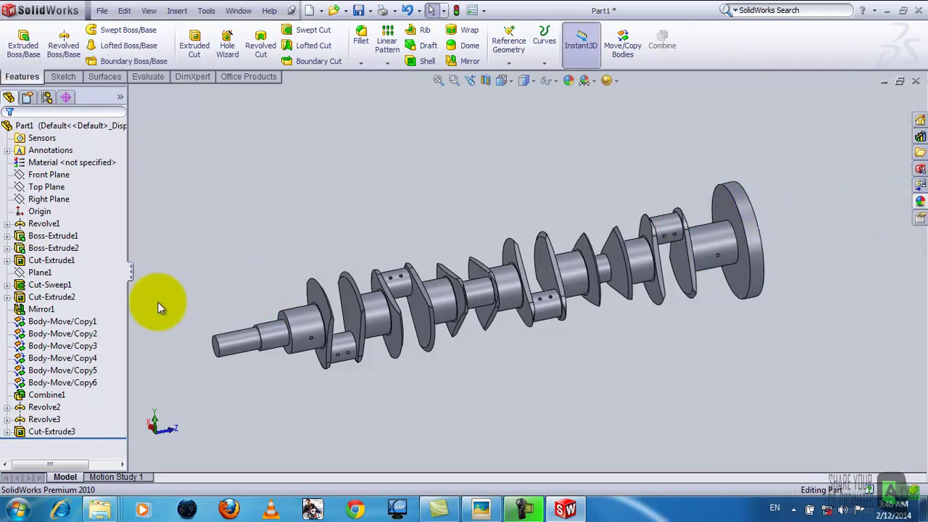
pyautogui.click(61, 432)
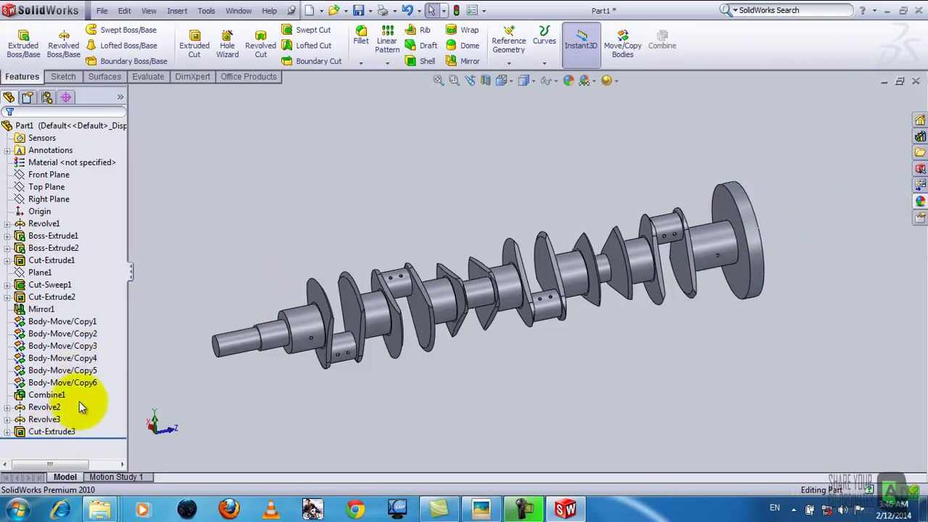
pyautogui.click(58, 423)
pyautogui.click(62, 382)
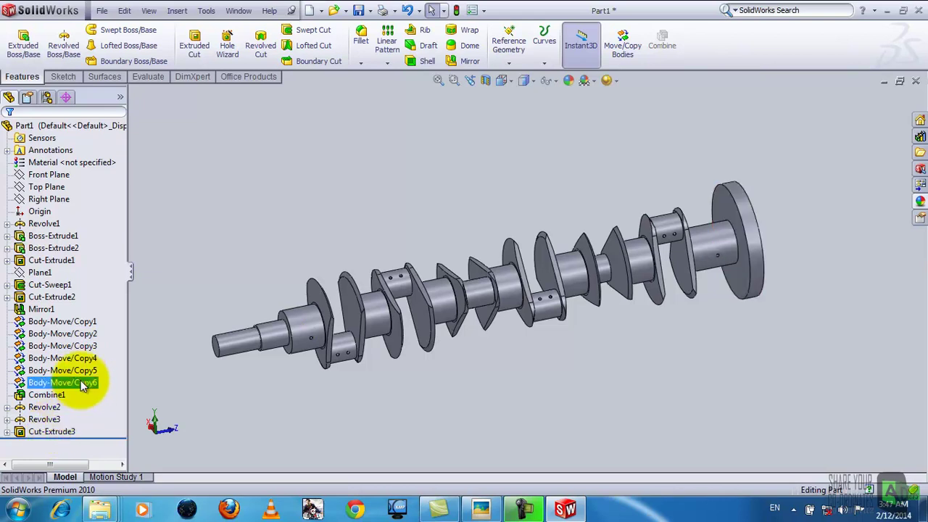
pyautogui.click(72, 236)
pyautogui.keyDown('ctrl'); pyautogui.click(52, 248); pyautogui.keyUp('ctrl')
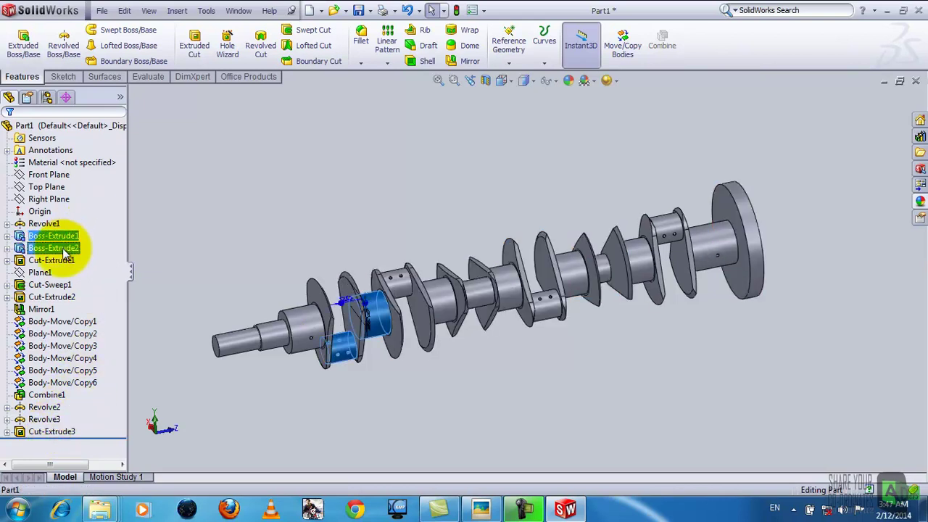
pyautogui.keyDown('ctrl'); pyautogui.click(51, 260); pyautogui.keyUp('ctrl')
pyautogui.keyDown('ctrl'); pyautogui.click(45, 297); pyautogui.keyUp('ctrl')
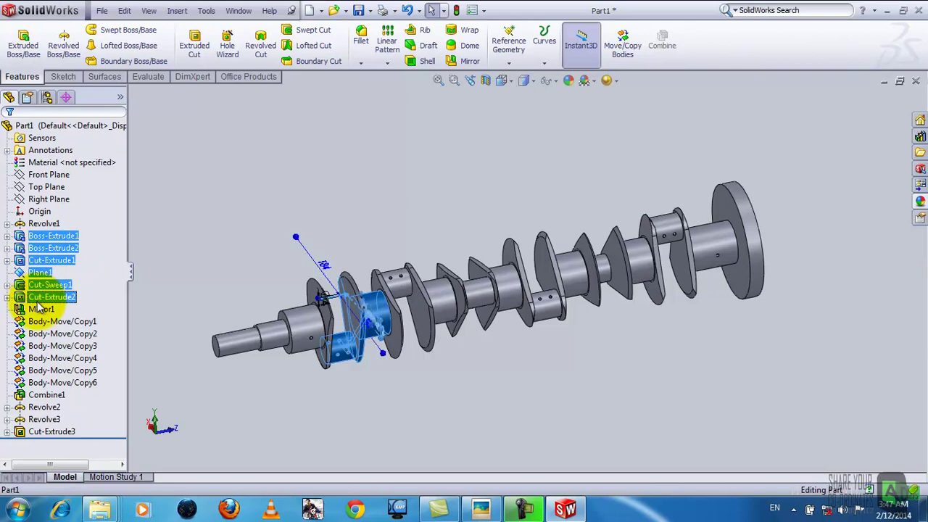
pyautogui.keyDown('ctrl'); pyautogui.click(42, 308); pyautogui.keyUp('ctrl')
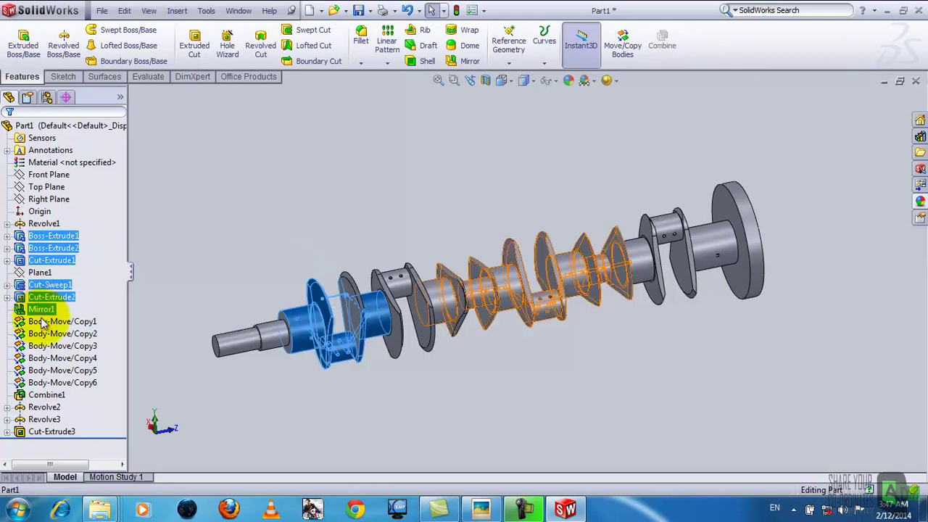
pyautogui.keyDown('ctrl'); pyautogui.click(45, 321); pyautogui.keyUp('ctrl')
pyautogui.keyDown('ctrl'); pyautogui.click(45, 345); pyautogui.keyUp('ctrl')
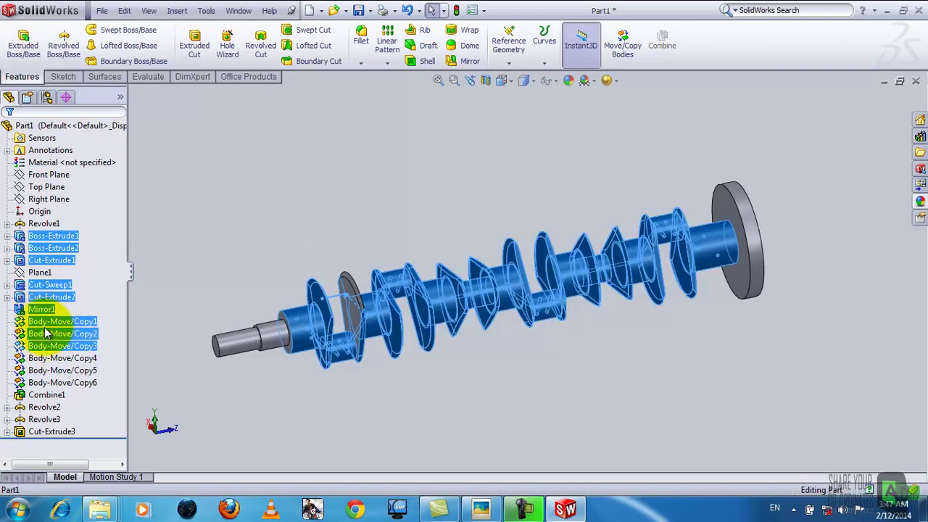
pyautogui.keyDown('ctrl'); pyautogui.click(52, 370); pyautogui.keyUp('ctrl')
pyautogui.keyDown('ctrl'); pyautogui.click(52, 382); pyautogui.keyUp('ctrl')
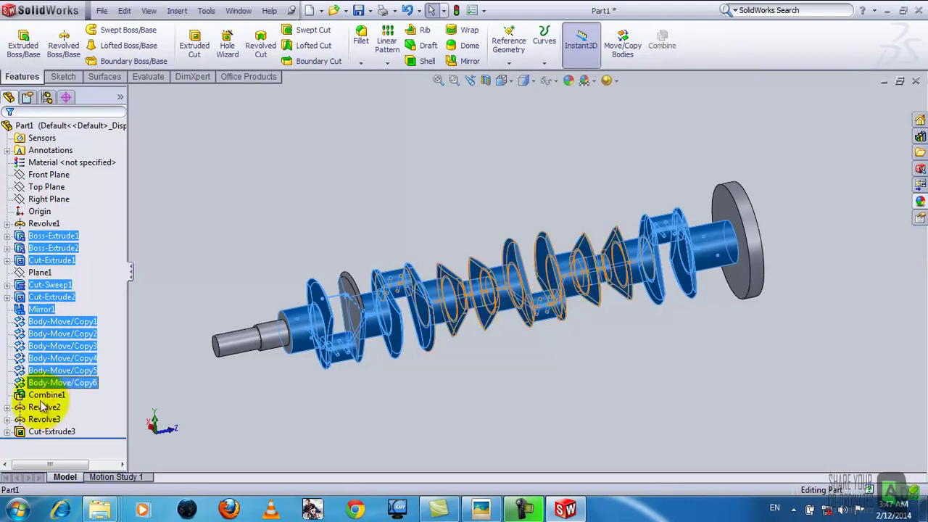
pyautogui.keyDown('ctrl'); pyautogui.click(47, 395); pyautogui.keyUp('ctrl')
pyautogui.keyDown('ctrl'); pyautogui.click(43, 407); pyautogui.keyUp('ctrl')
pyautogui.keyDown('ctrl'); pyautogui.click(43, 419); pyautogui.keyUp('ctrl')
pyautogui.keyDown('ctrl'); pyautogui.click(49, 431); pyautogui.keyUp('ctrl')
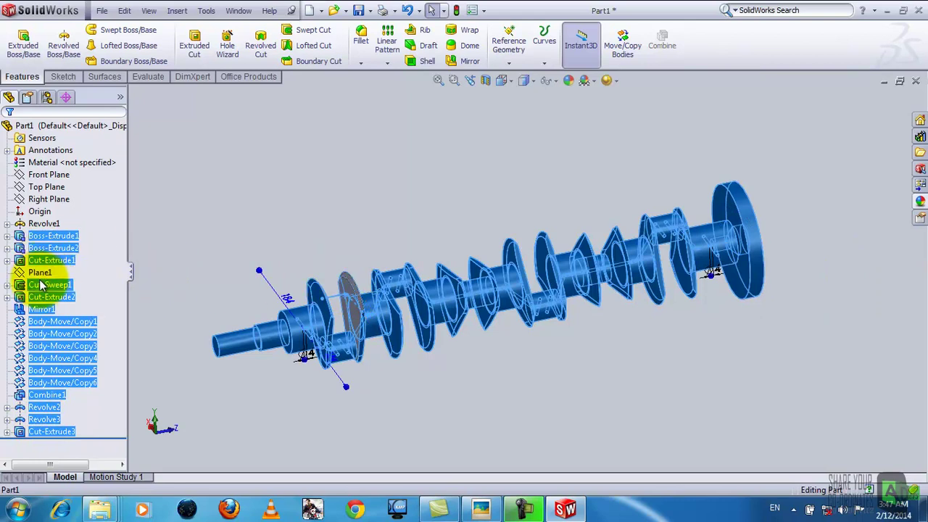
pyautogui.doubleClick(42, 226)
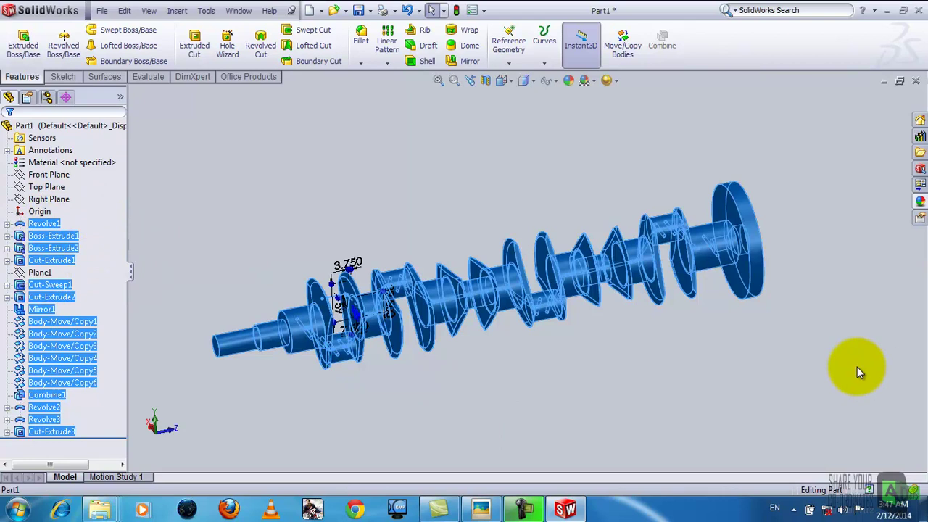
pyautogui.click(920, 203)
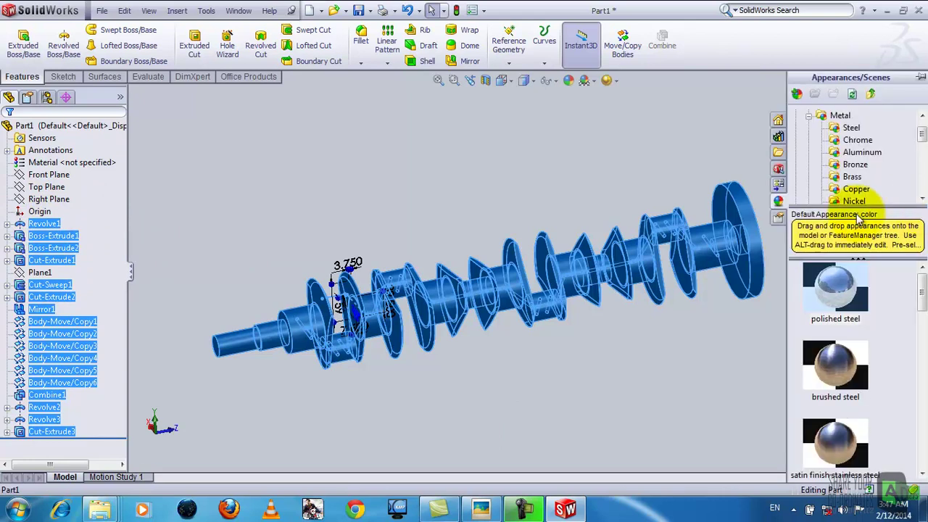
pyautogui.click(835, 302)
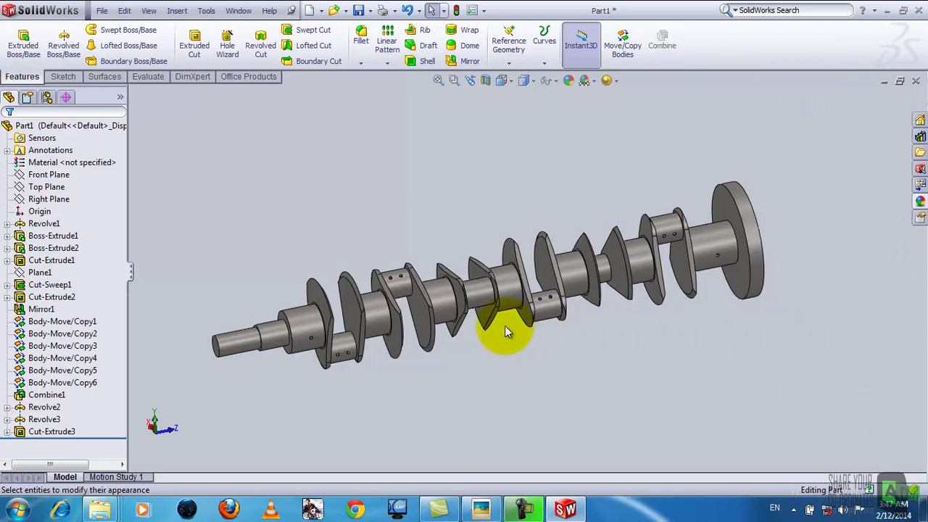
# Load the PhotoWorks add-in from Office Products and preview the Render to File dialog
pyautogui.click(254, 81)
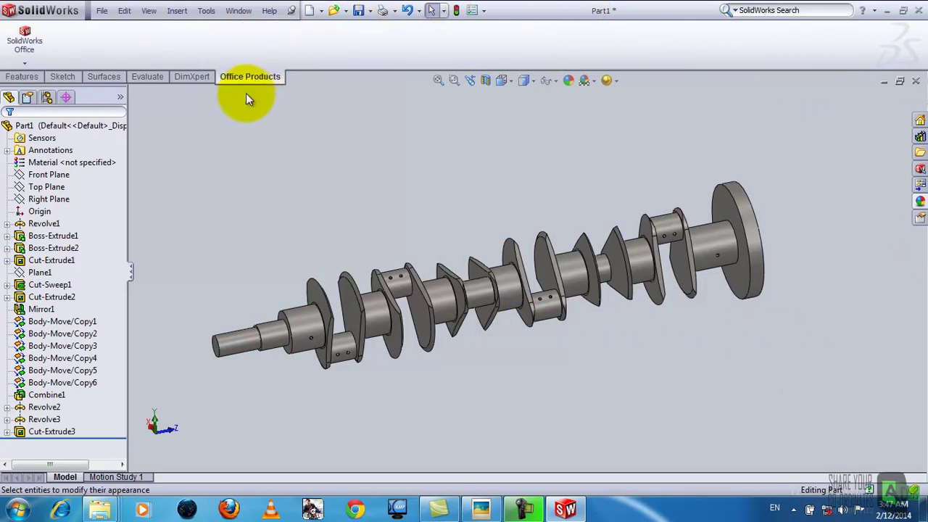
pyautogui.click(19, 59)
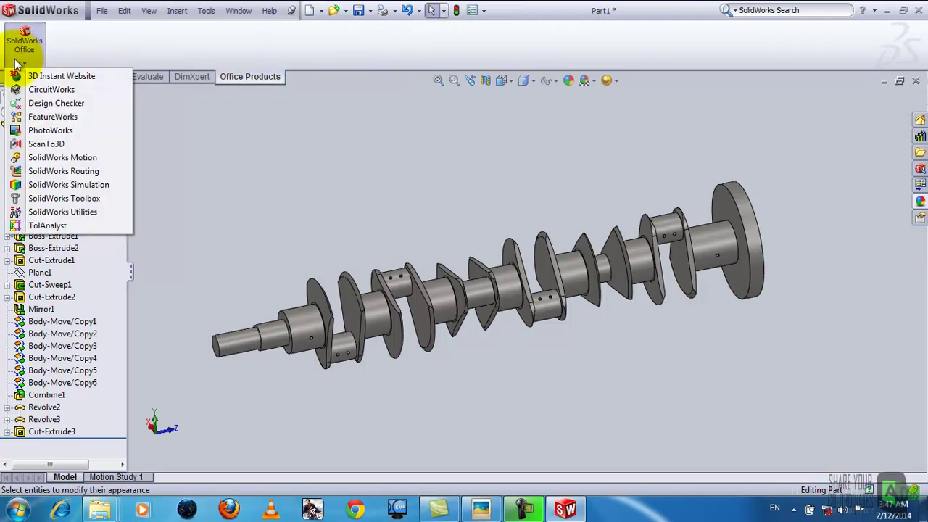
pyautogui.click(23, 133)
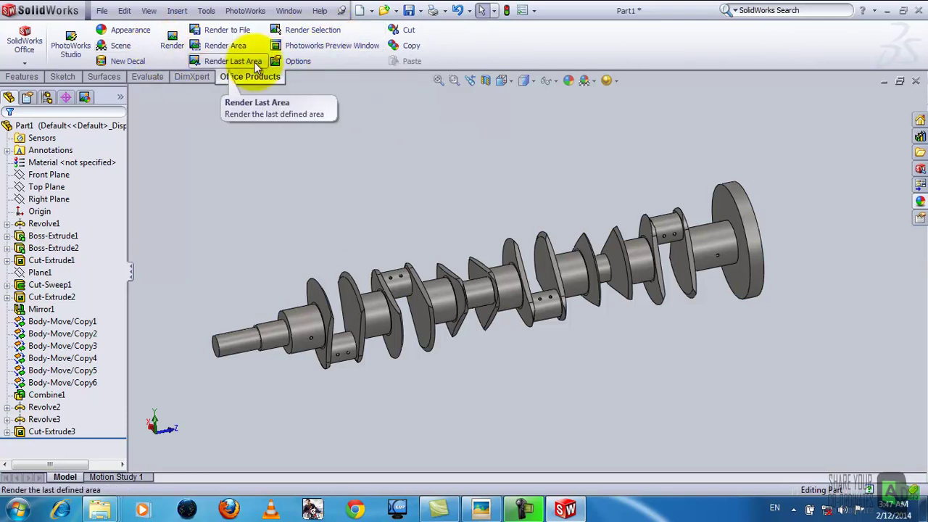
pyautogui.click(241, 36)
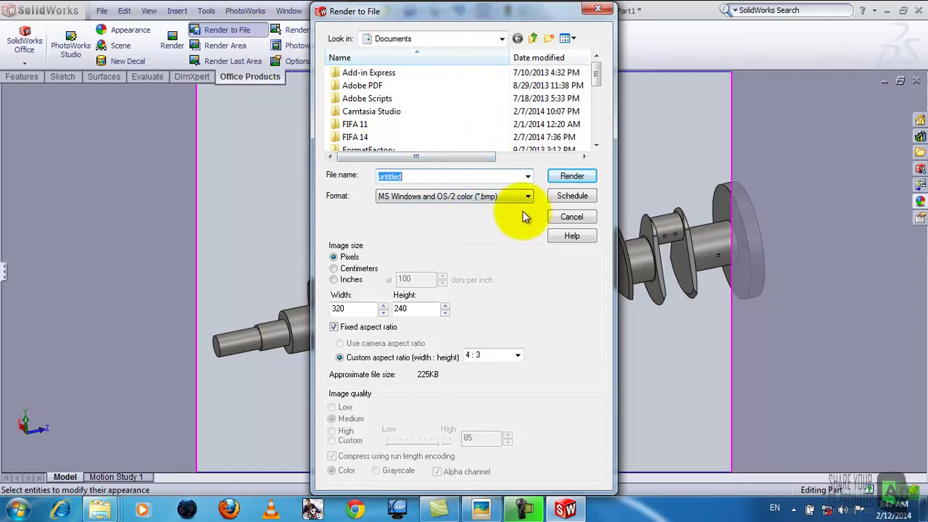
pyautogui.click(572, 216)
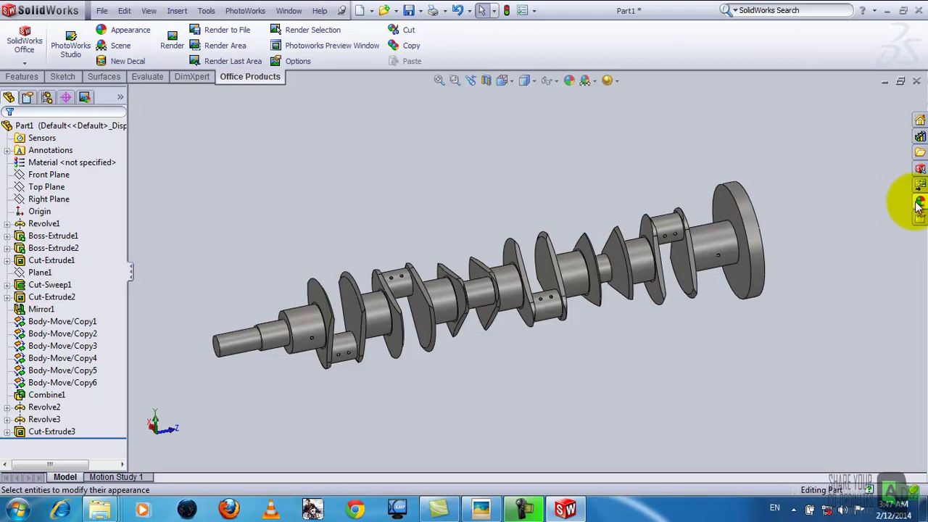
pyautogui.click(918, 203)
pyautogui.moveTo(923, 139); pyautogui.dragTo(923, 181)
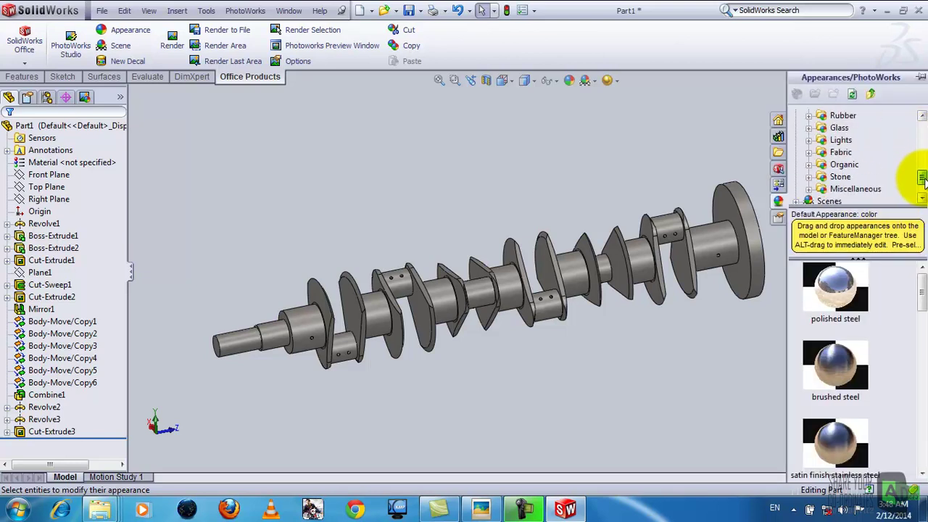
pyautogui.moveTo(922, 181); pyautogui.dragTo(897, 174)
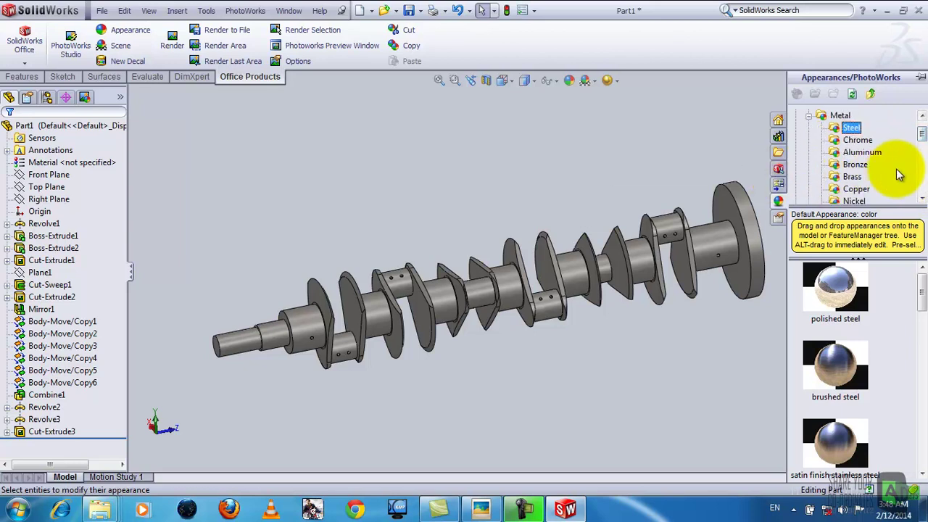
pyautogui.scroll(-3, 812, 176)
pyautogui.scroll(-2, 805, 163)
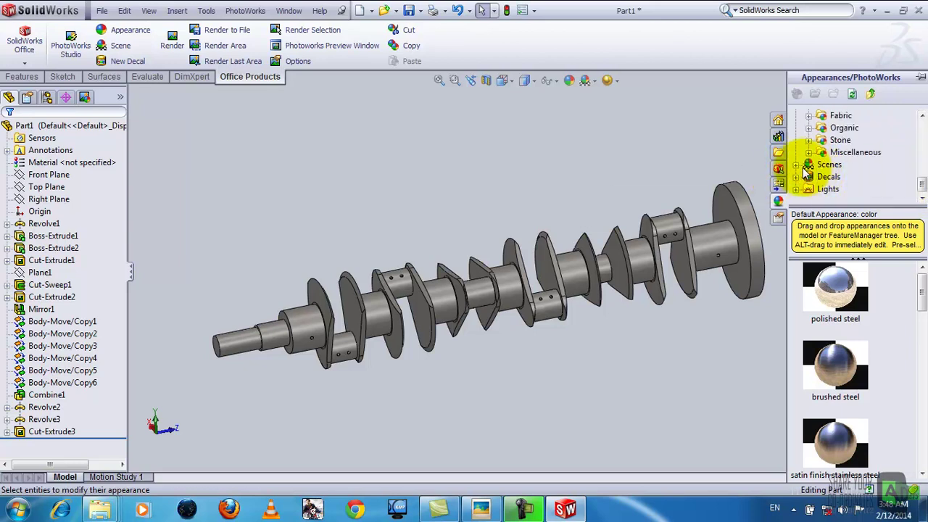
pyautogui.click(797, 165)
pyautogui.click(854, 176)
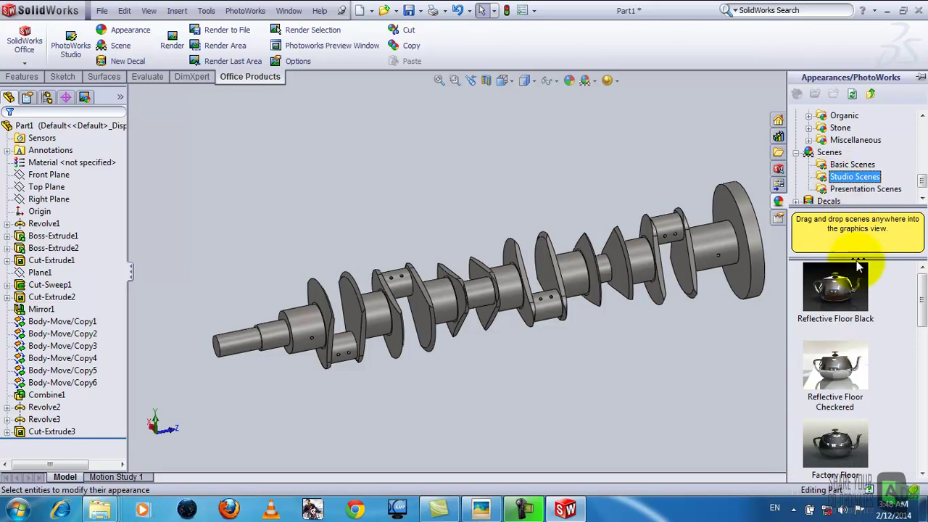
pyautogui.scroll(-3, 840, 290)
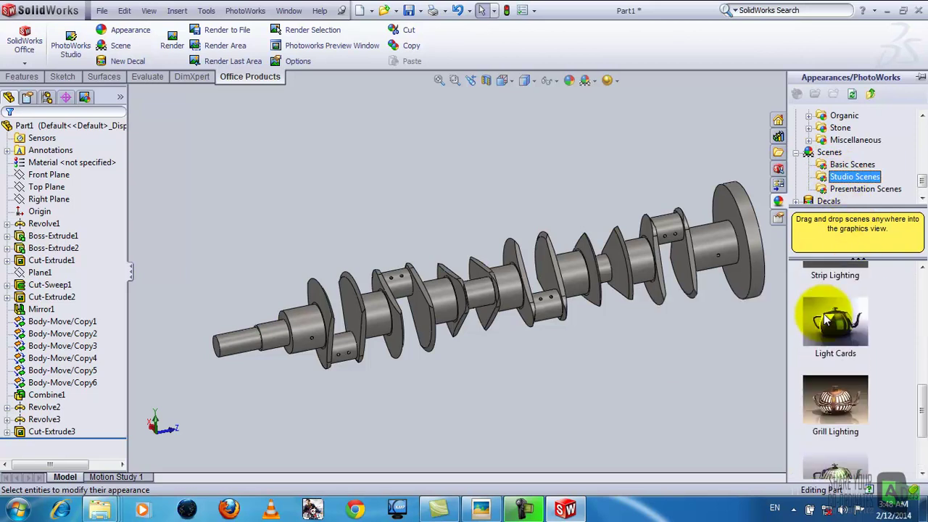
pyautogui.scroll(3, 826, 320)
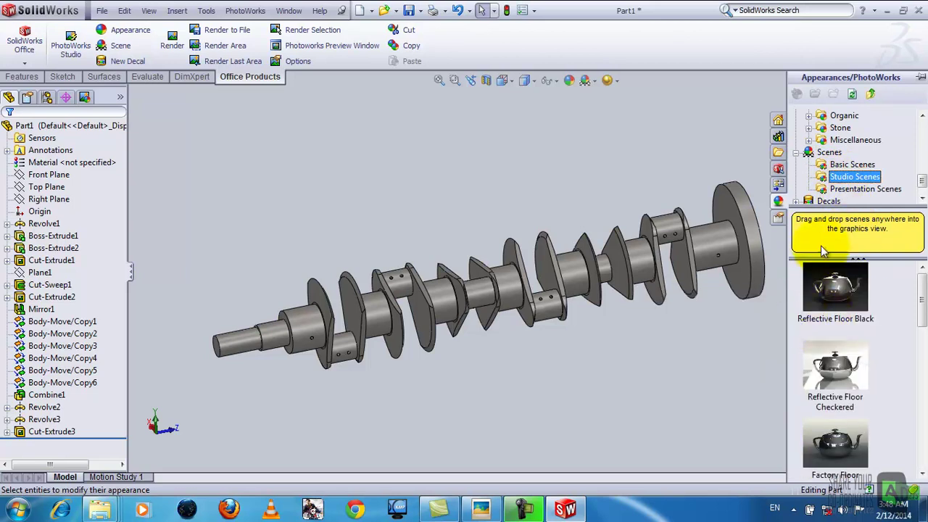
pyautogui.click(723, 99)
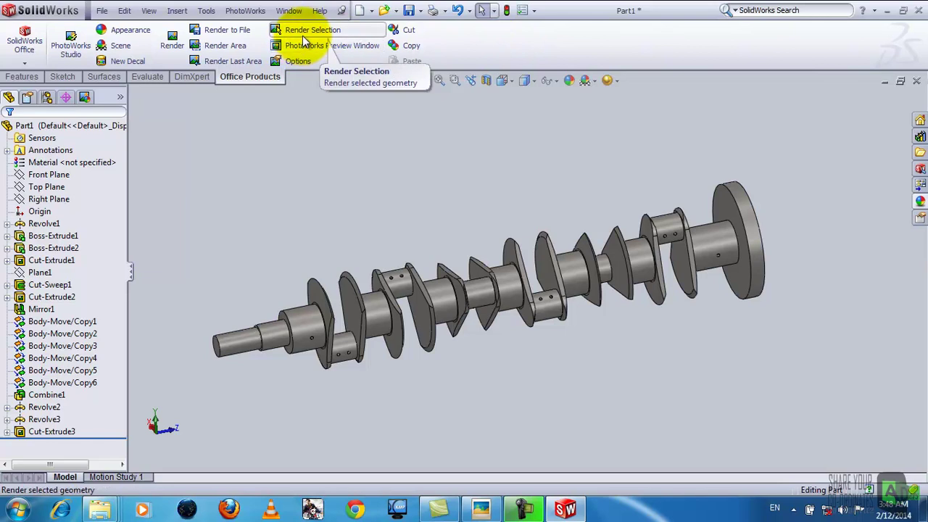
# Set the render output to JPEG format at 3200 × 2000 pixels
pyautogui.click(217, 34)
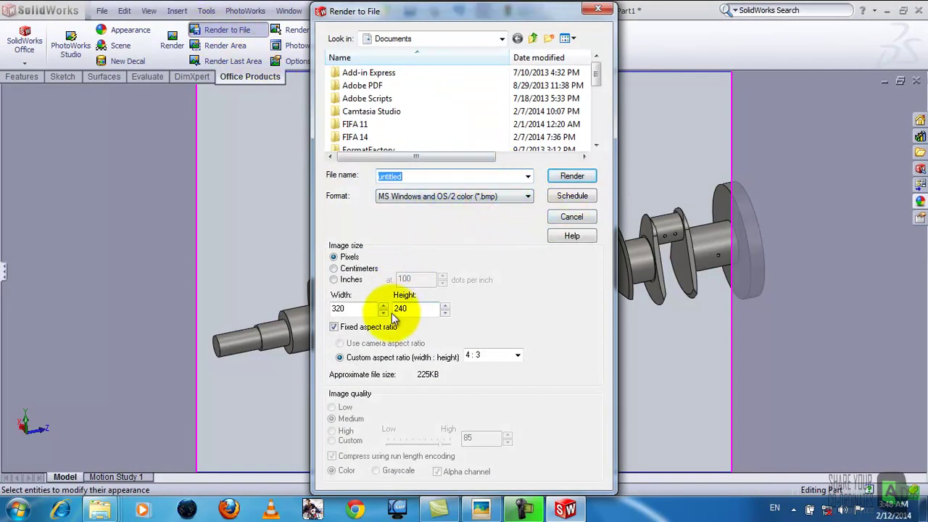
pyautogui.click(335, 270)
pyautogui.click(333, 279)
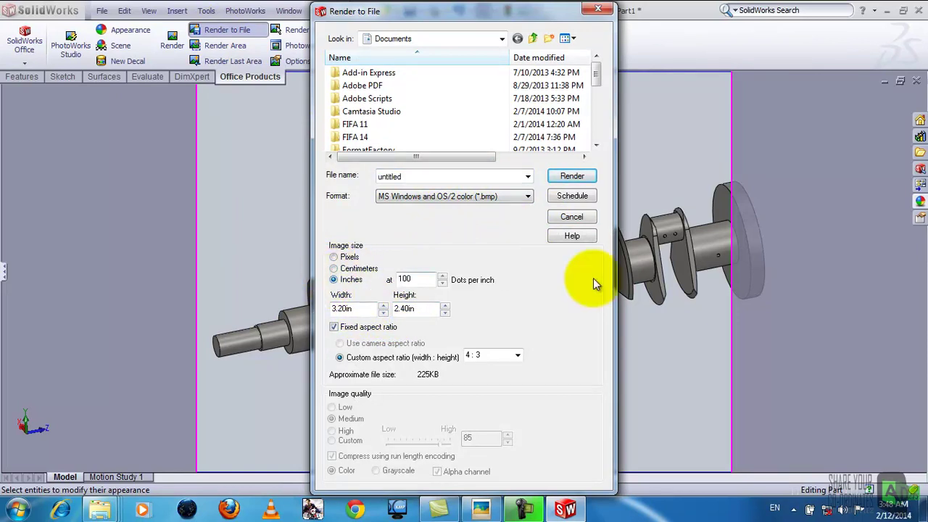
pyautogui.click(435, 197)
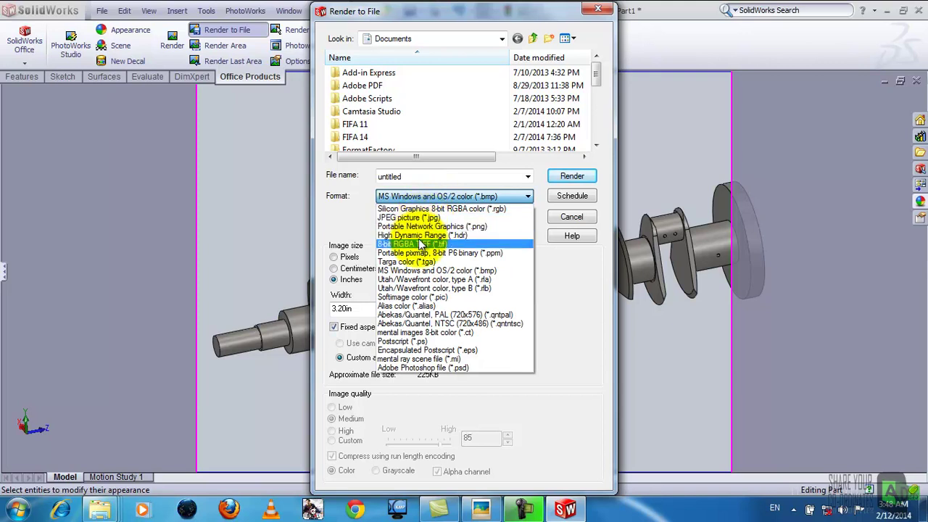
pyautogui.click(470, 218)
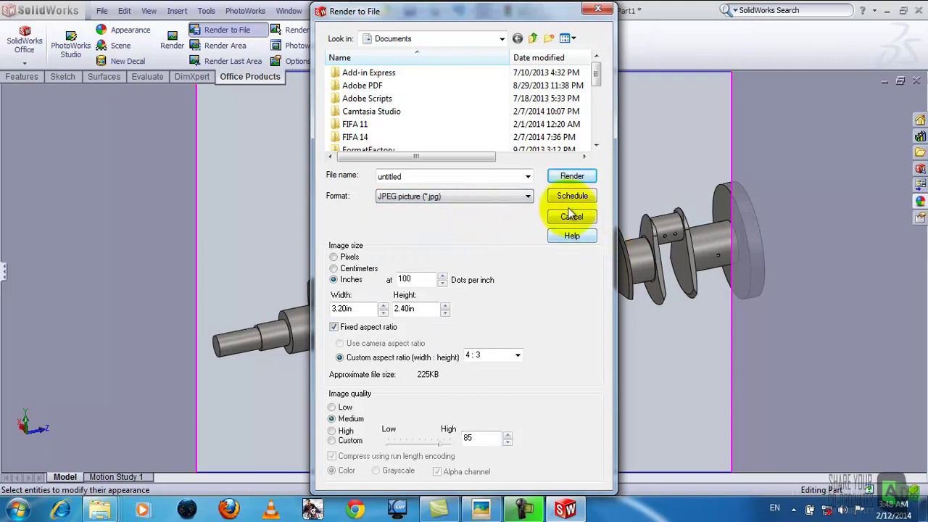
pyautogui.click(334, 257)
pyautogui.click(335, 269)
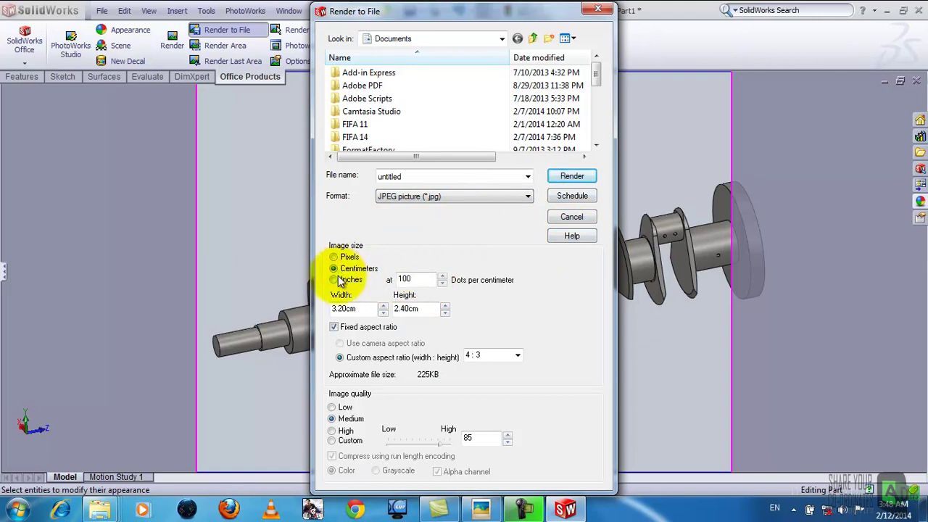
pyautogui.click(341, 281)
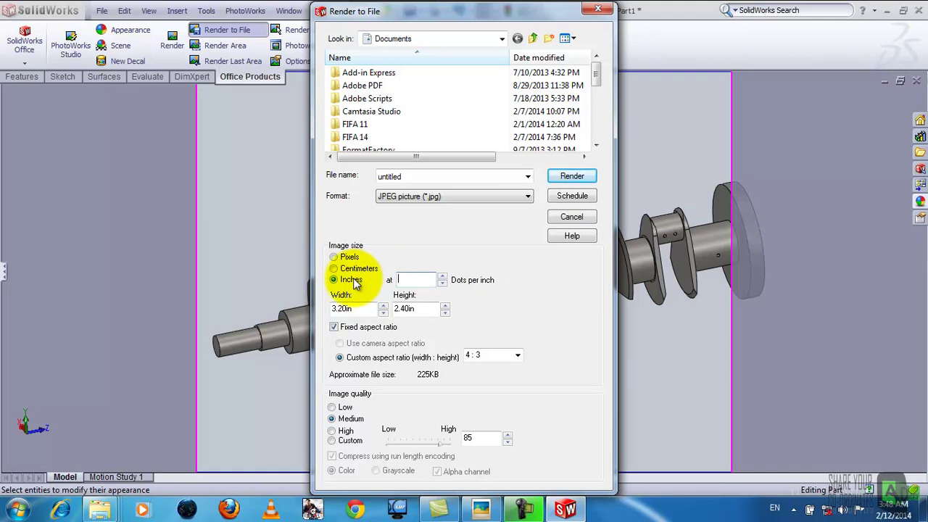
pyautogui.write('200')
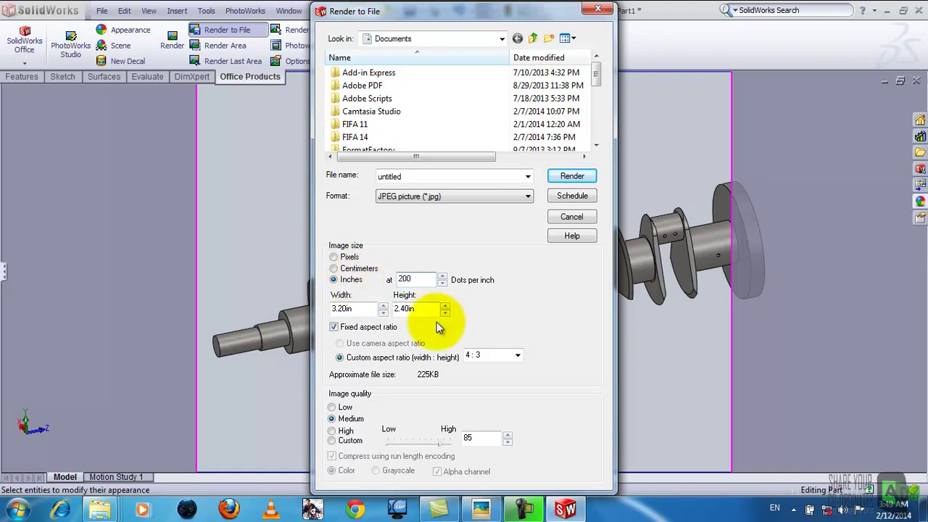
pyautogui.press('BackSpace')
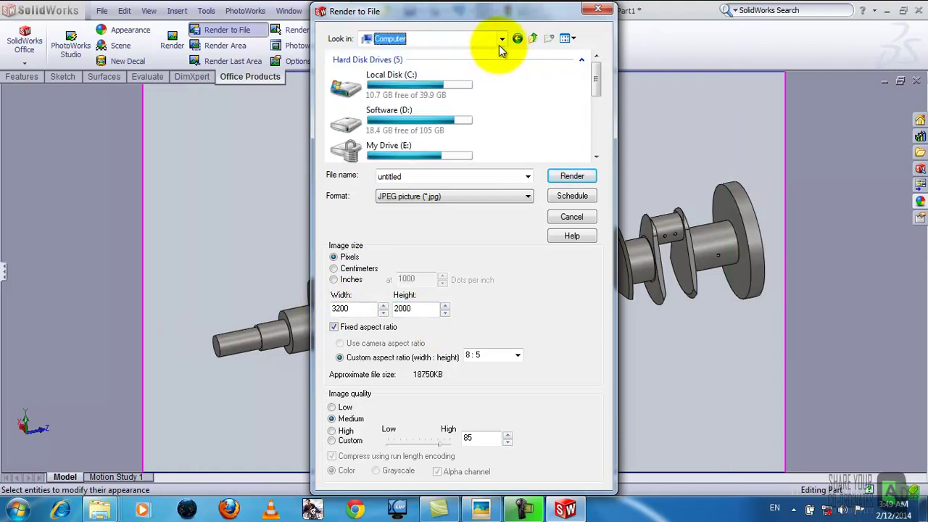
# Name the render file dddd on the Desktop and start rendering
pyautogui.click(500, 41)
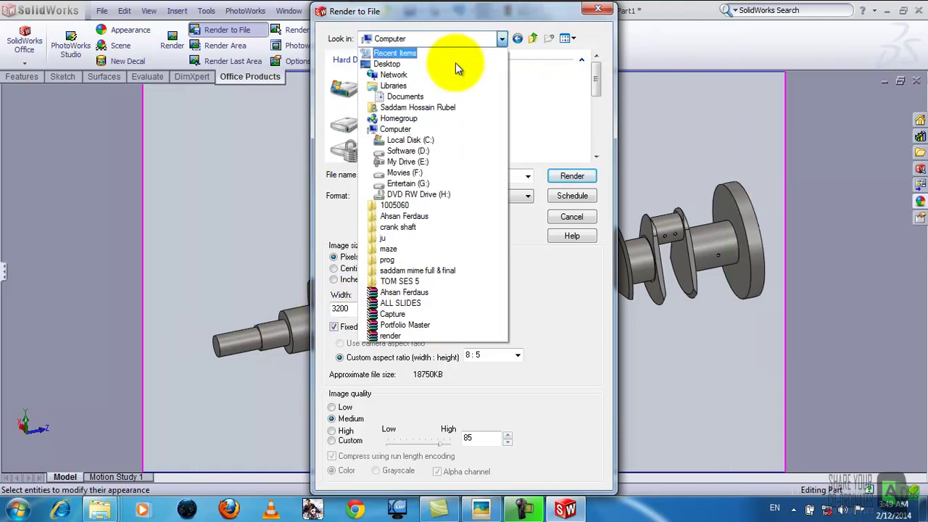
pyautogui.click(387, 64)
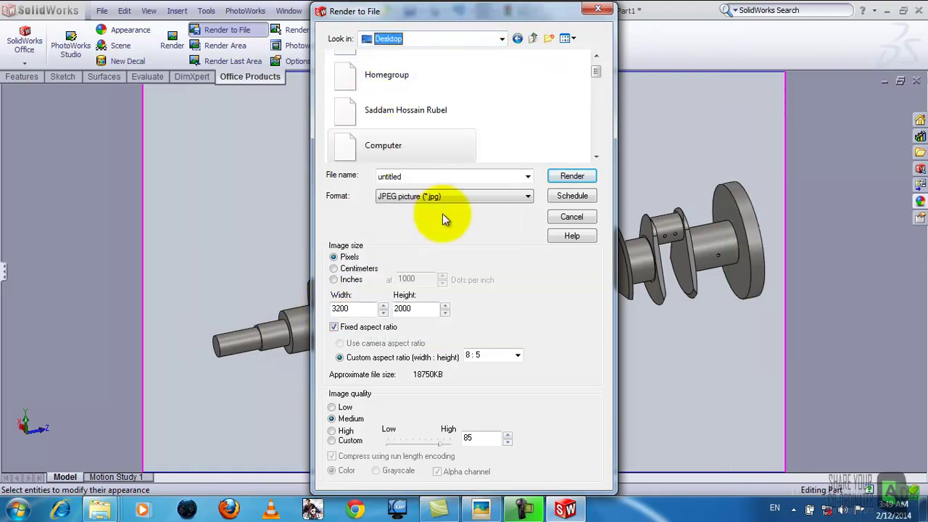
pyautogui.click(569, 175)
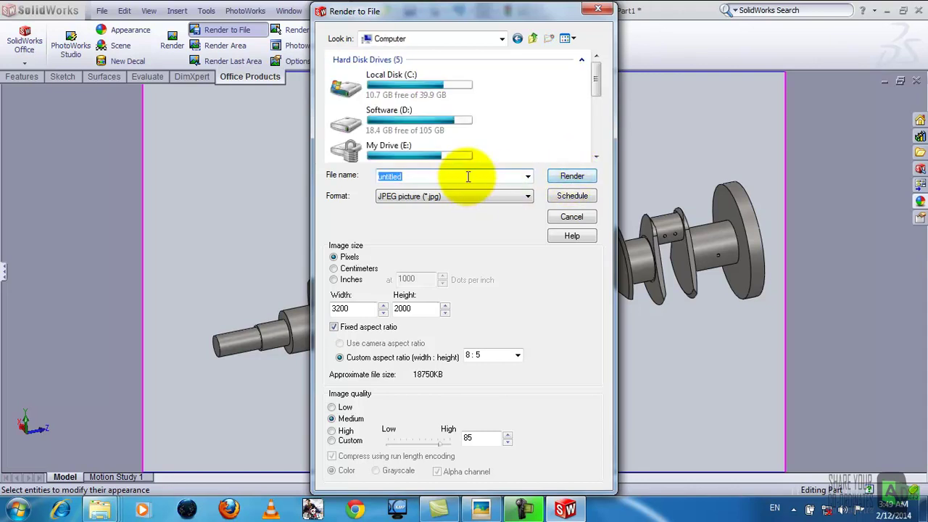
pyautogui.click(500, 38)
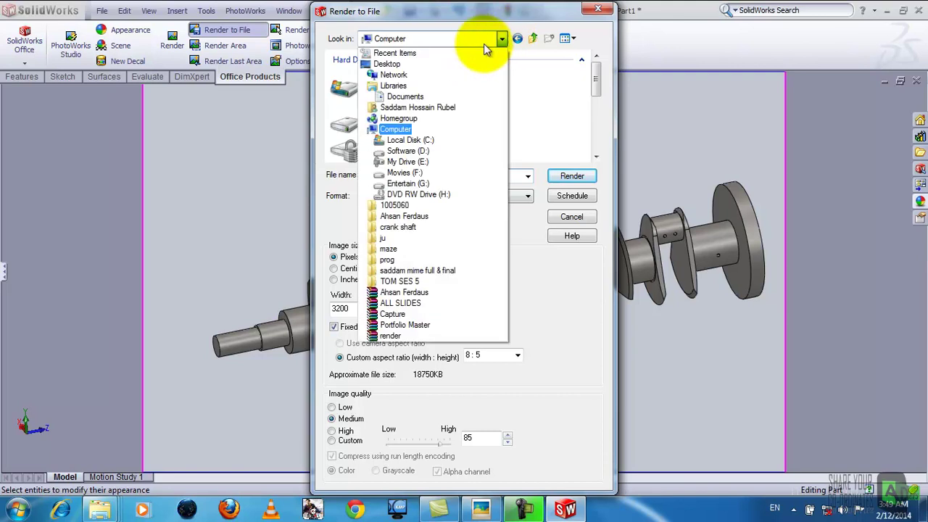
pyautogui.click(464, 62)
pyautogui.write('dddd')
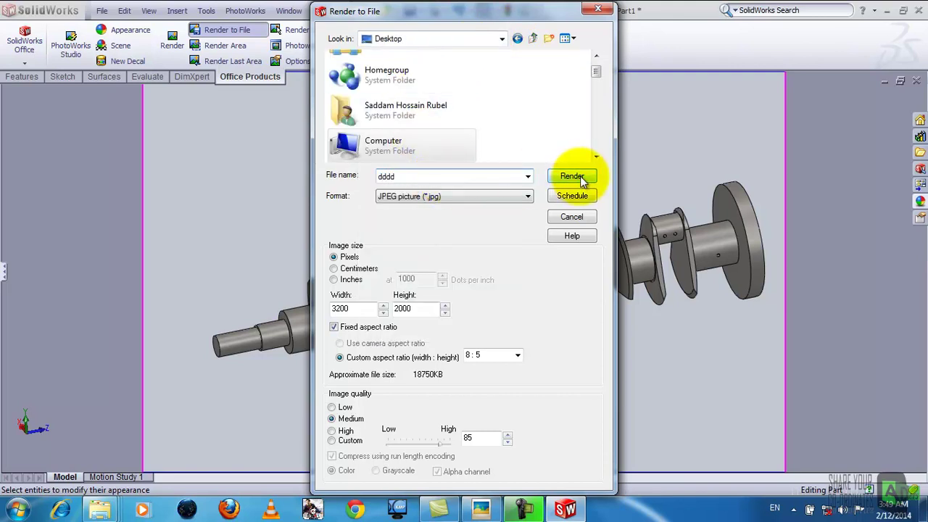
pyautogui.click(571, 176)
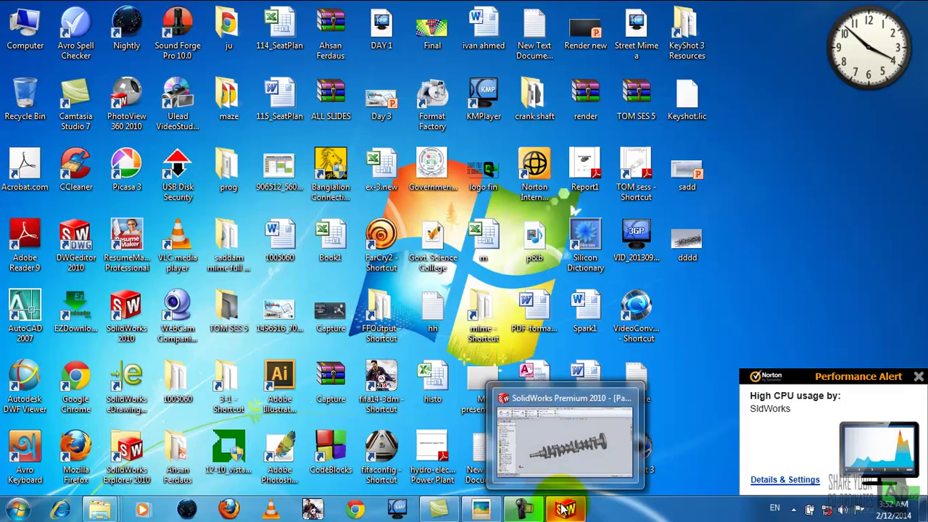
# Return to the SolidWorks part window once the reflective-floor render finishes
pyautogui.click(565, 509)
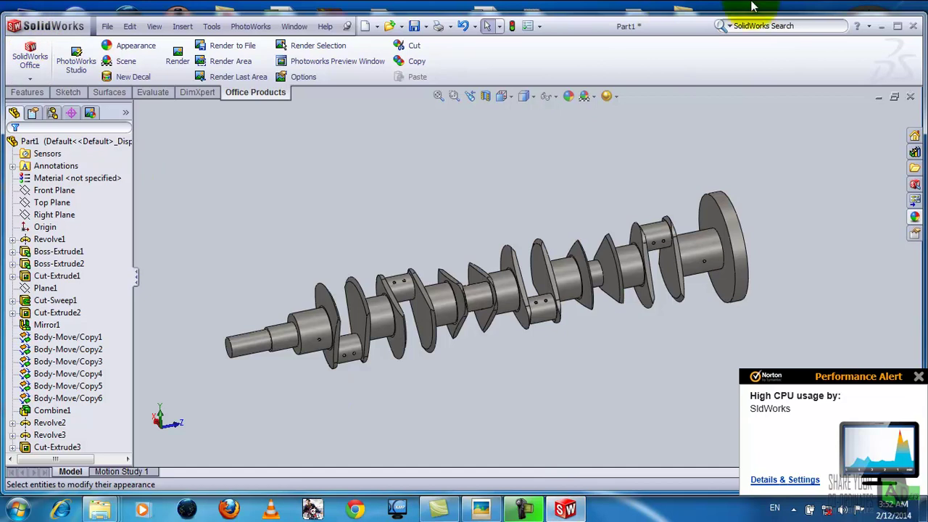
# Maximize the part window and Save As 'crank' in the workshop 2014 folder
pyautogui.click(897, 25)
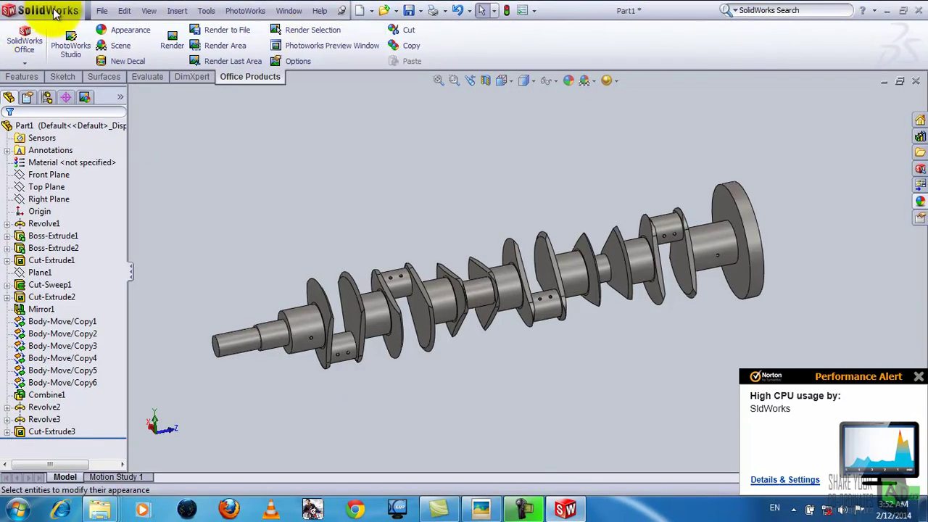
pyautogui.click(101, 10)
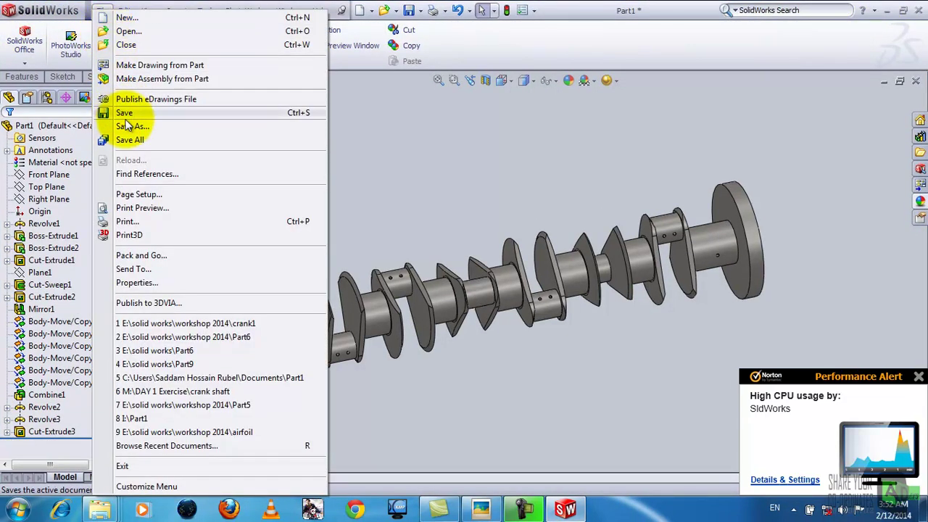
pyautogui.click(130, 126)
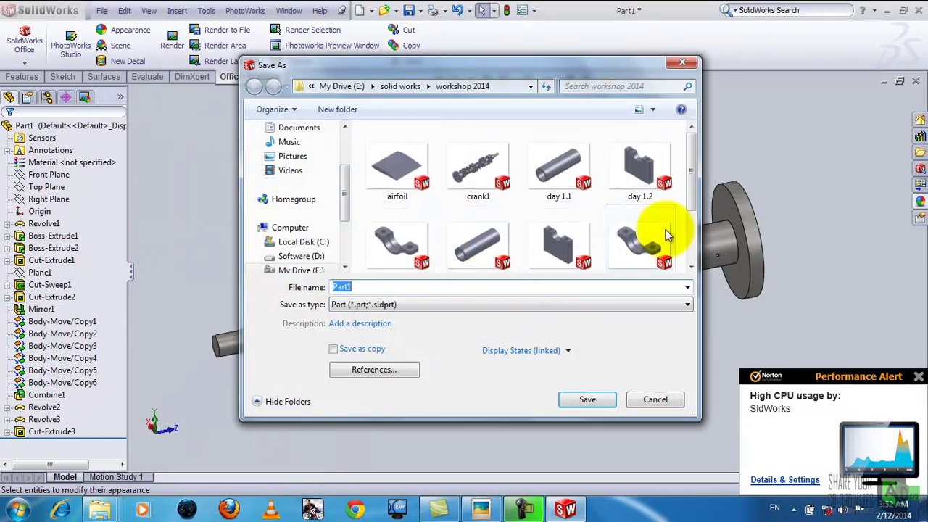
pyautogui.write('crank')
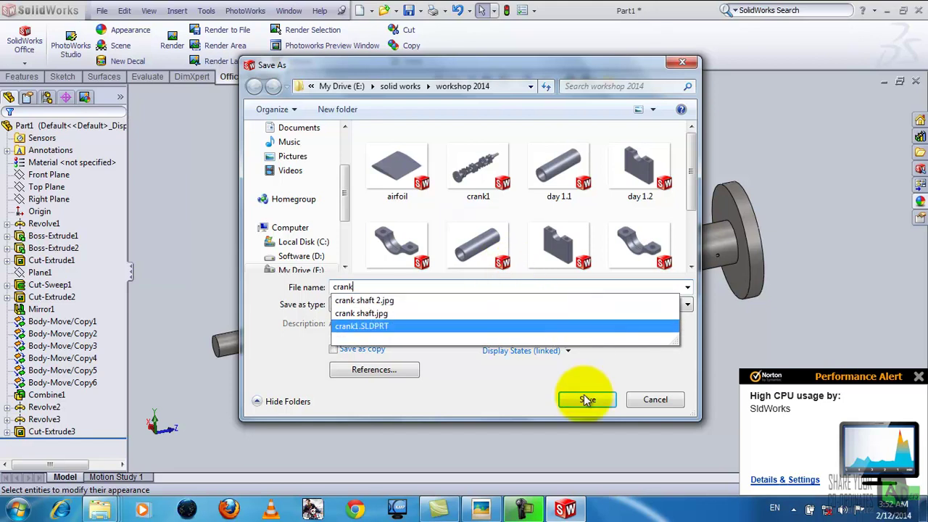
pyautogui.click(544, 383)
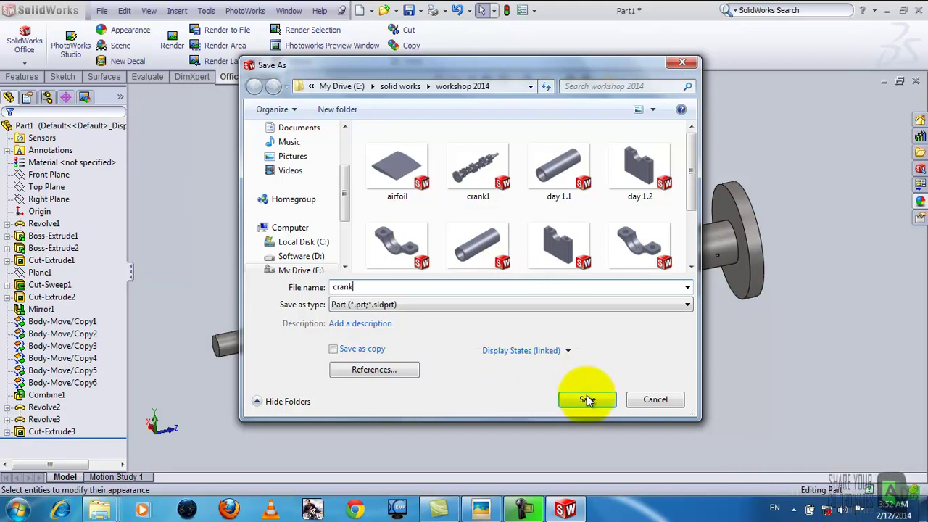
pyautogui.click(585, 398)
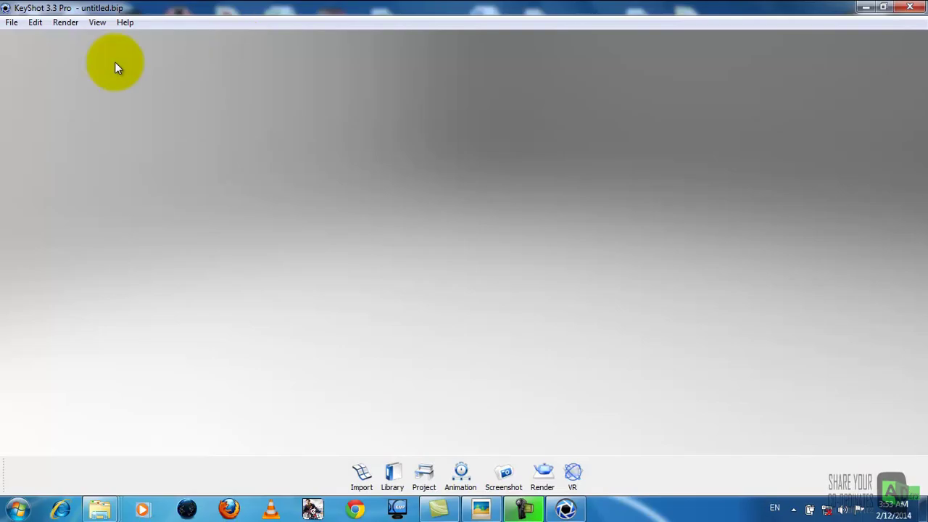
# Import the crank file with default settings, then zoom and orbit it larger
pyautogui.click(7, 24)
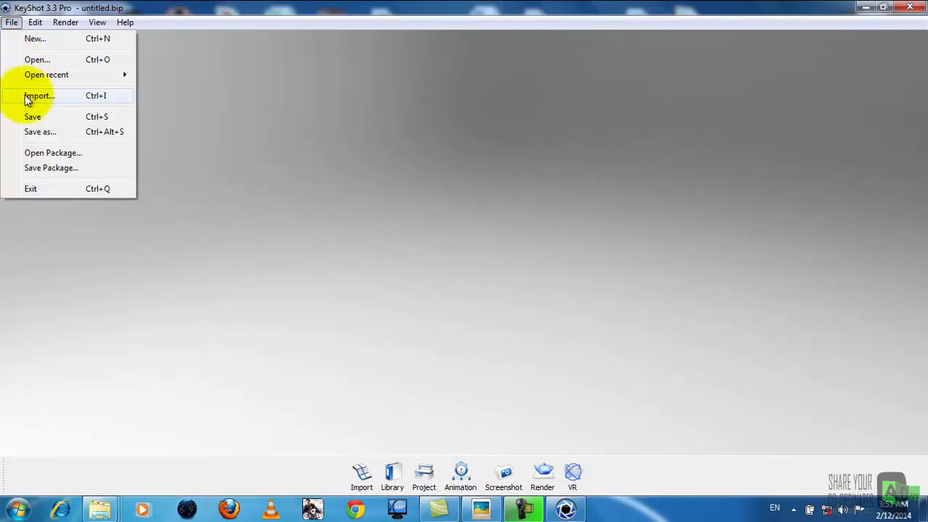
pyautogui.click(80, 96)
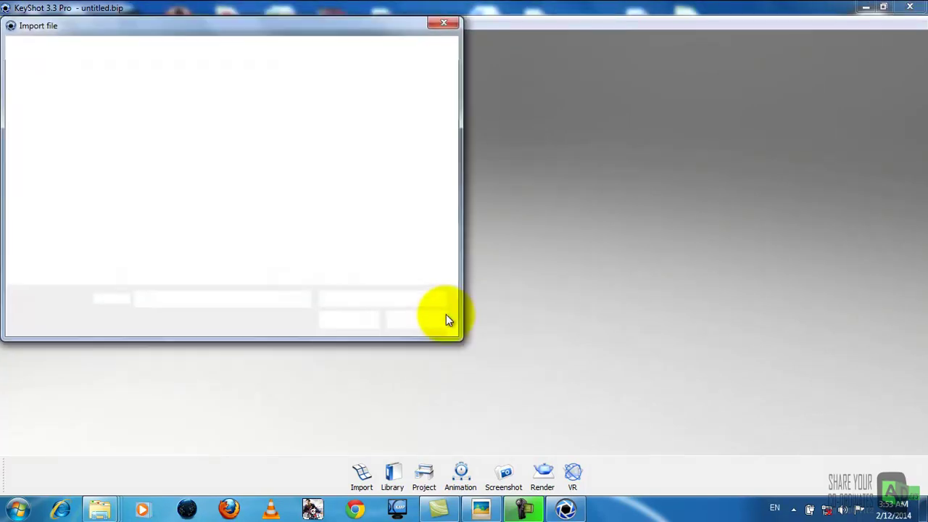
pyautogui.doubleClick(233, 134)
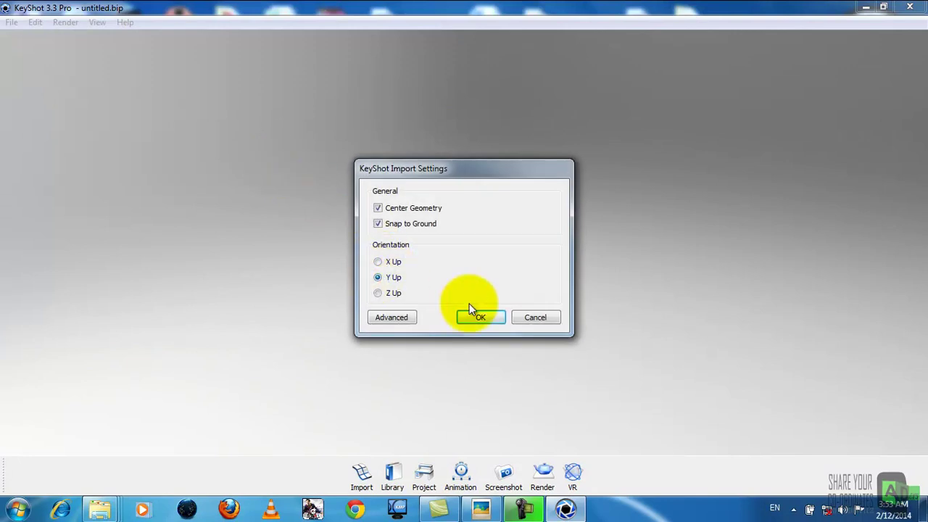
pyautogui.click(469, 310)
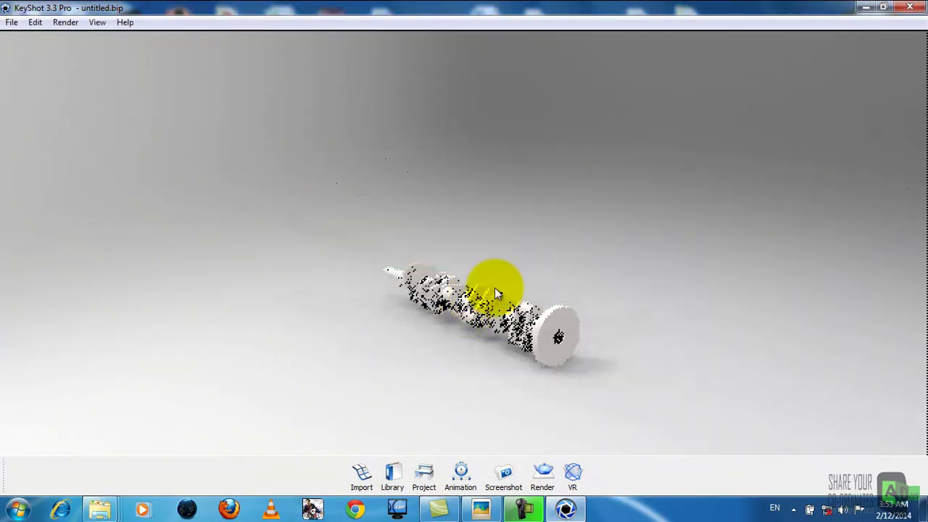
pyautogui.scroll(2, 409, 367)
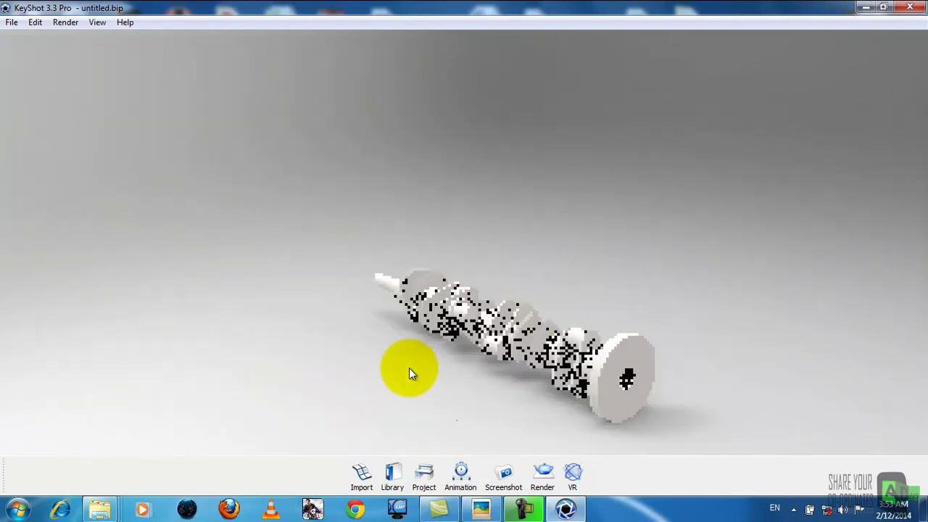
pyautogui.moveTo(449, 386); pyautogui.dragTo(444, 338)
pyautogui.scroll(2, 443, 337)
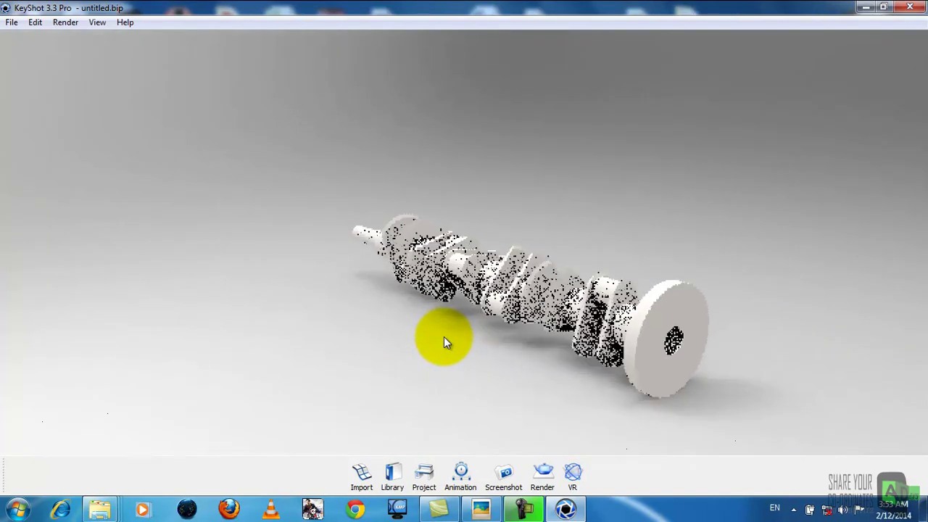
# Apply Brass rough from Library > Metal > Brass to the crankshaft
pyautogui.click(392, 475)
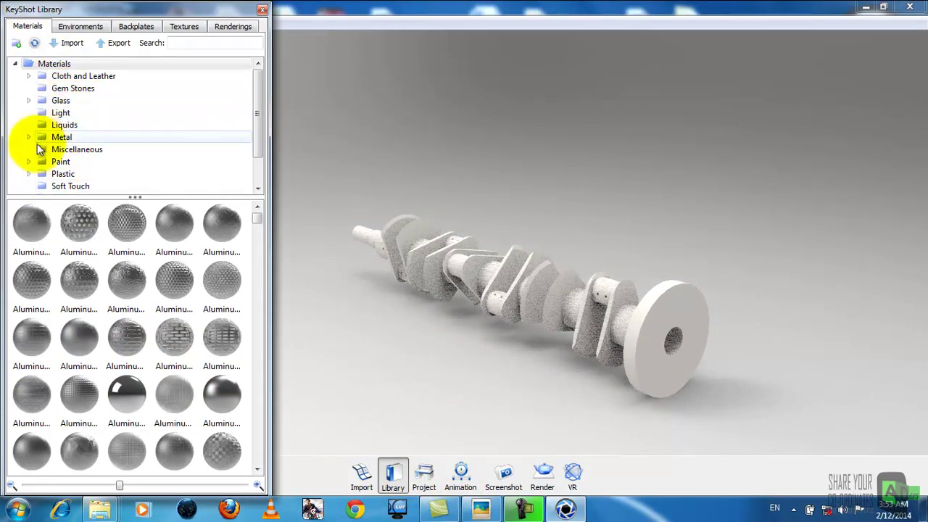
pyautogui.click(28, 137)
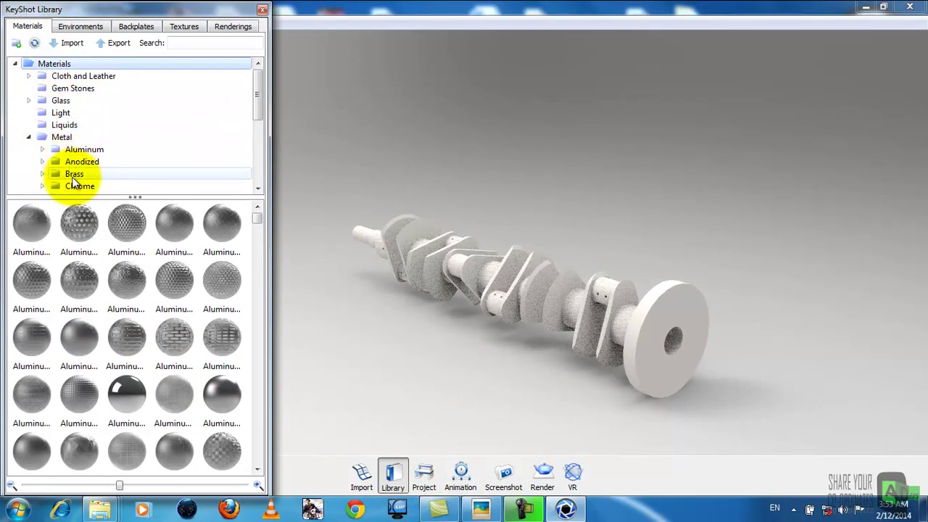
pyautogui.click(73, 174)
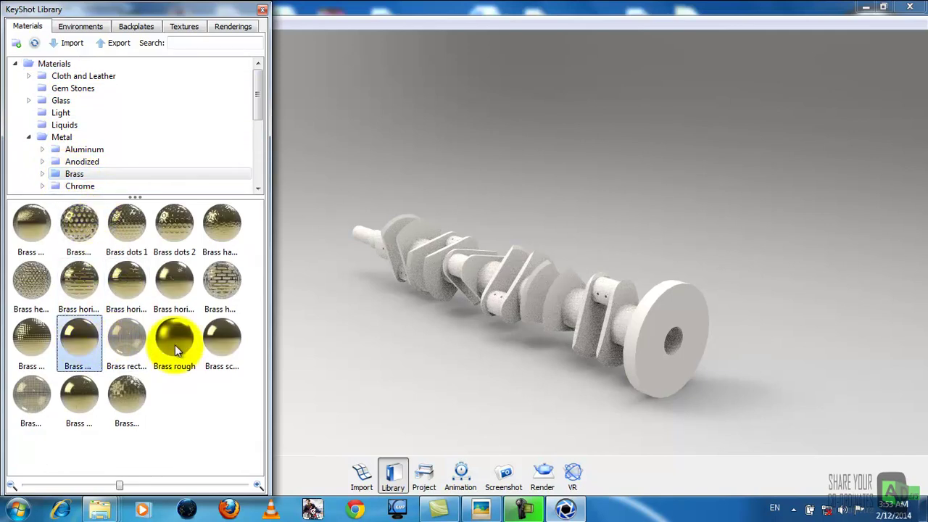
pyautogui.moveTo(175, 344); pyautogui.dragTo(507, 281)
pyautogui.moveTo(450, 366)
pyautogui.mouseDown()
pyautogui.moveTo(587, 369)
pyautogui.moveTo(726, 336)
pyautogui.moveTo(529, 289)
pyautogui.moveTo(362, 209)
pyautogui.moveTo(368, 300)
pyautogui.moveTo(565, 379)
pyautogui.moveTo(252, 26)
pyautogui.moveTo(352, 193)
pyautogui.moveTo(549, 191)
pyautogui.moveTo(425, 128)
pyautogui.moveTo(429, 118)
pyautogui.moveTo(432, 196)
pyautogui.moveTo(402, 262)
pyautogui.moveTo(502, 292)
pyautogui.moveTo(538, 269)
pyautogui.moveTo(683, 106)
pyautogui.moveTo(665, 209)
pyautogui.moveTo(555, 258)
pyautogui.moveTo(528, 393)
pyautogui.moveTo(518, 285)
pyautogui.moveTo(565, 398)
pyautogui.moveTo(556, 422)
pyautogui.moveTo(564, 316)
pyautogui.moveTo(549, 373)
pyautogui.moveTo(582, 340)
pyautogui.moveTo(520, 338)
pyautogui.mouseUp()
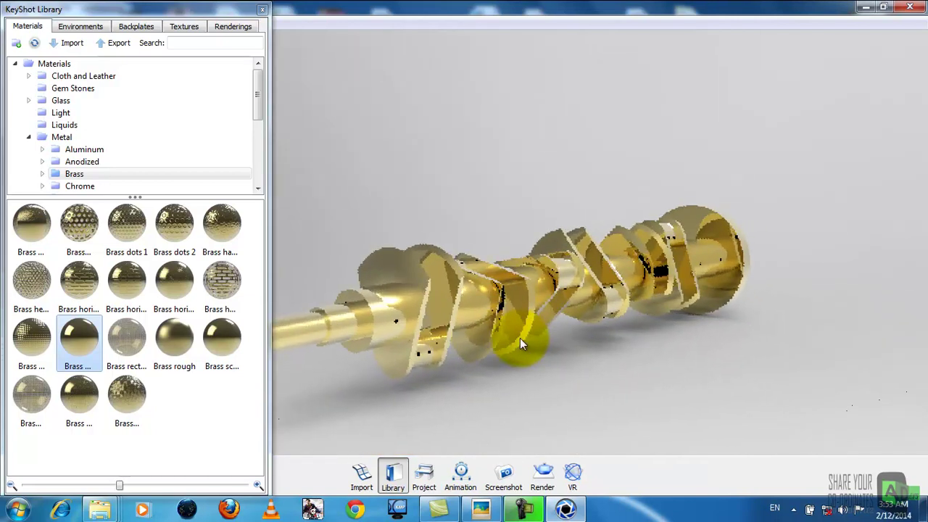
# Browse the Environments, Backplates, Textures and Renderings library tabs
pyautogui.click(80, 26)
pyautogui.click(152, 27)
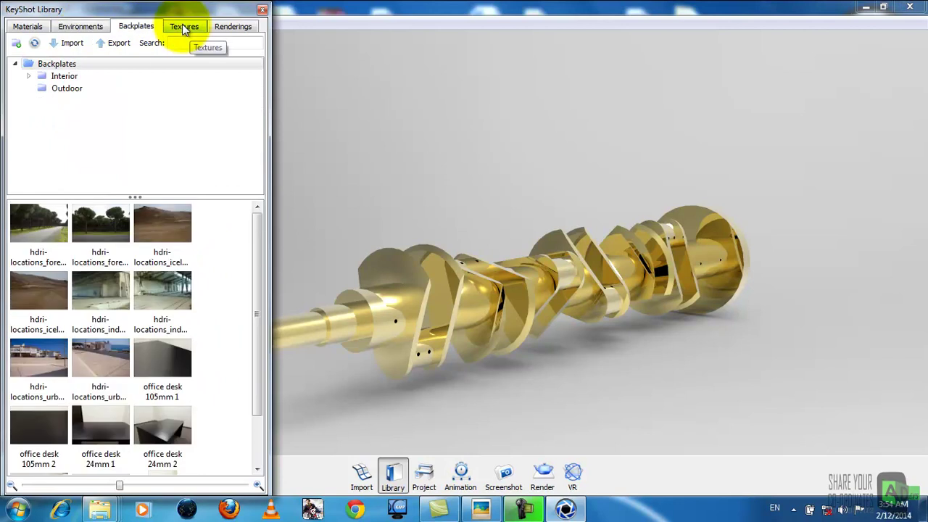
pyautogui.click(187, 26)
pyautogui.click(238, 26)
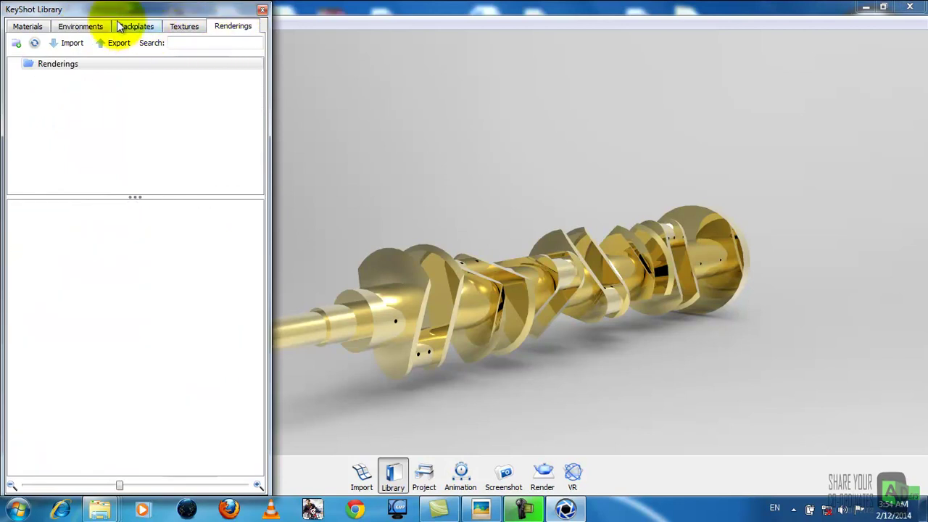
# Re-angle the brass crankshaft for the final shot and set render quality to Maximum samples
pyautogui.click(262, 11)
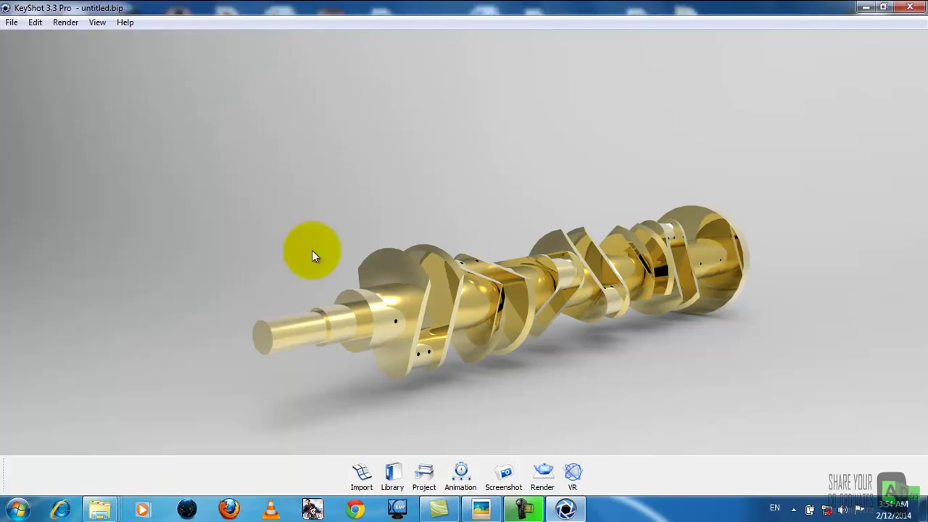
pyautogui.moveTo(290, 272); pyautogui.dragTo(263, 271)
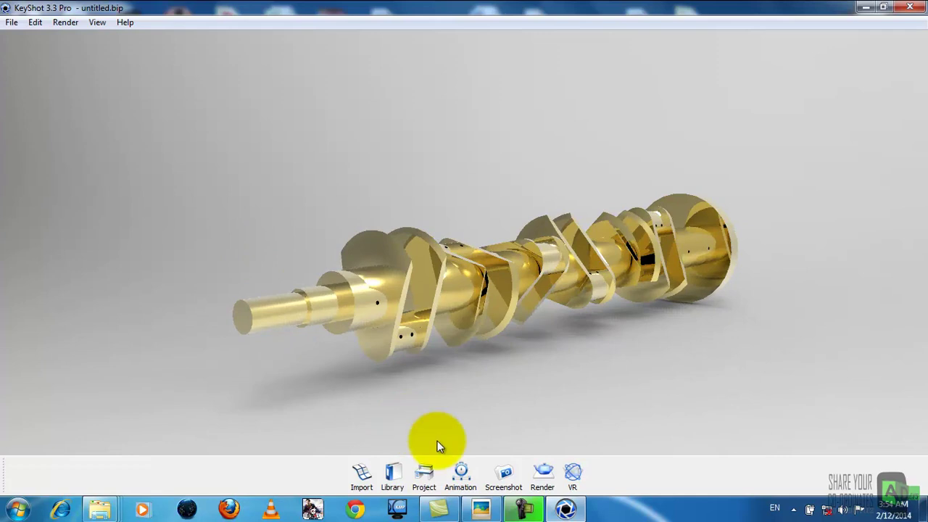
pyautogui.click(544, 478)
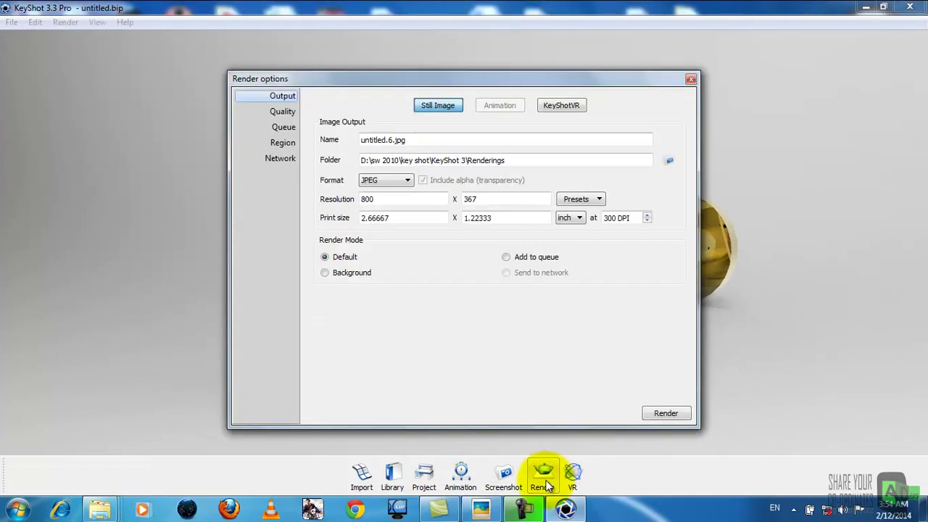
pyautogui.click(284, 113)
pyautogui.click(284, 127)
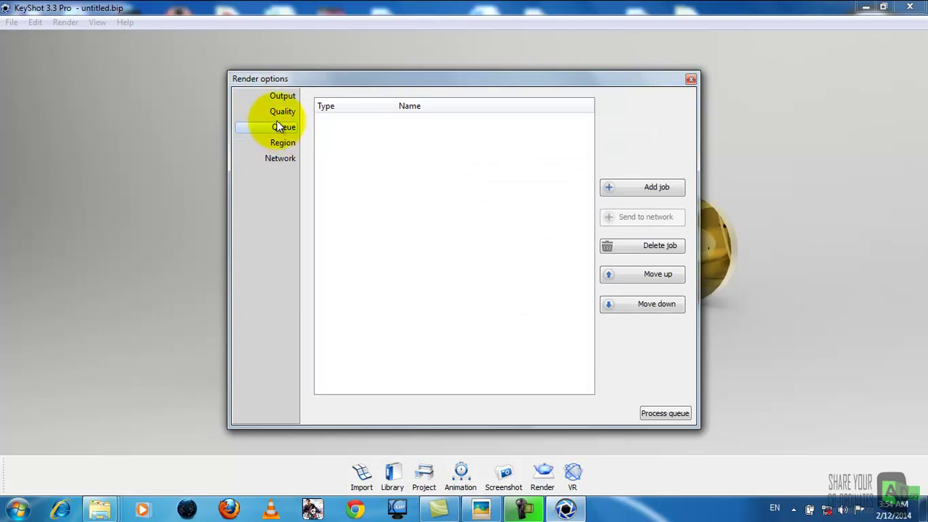
pyautogui.click(278, 113)
pyautogui.click(348, 121)
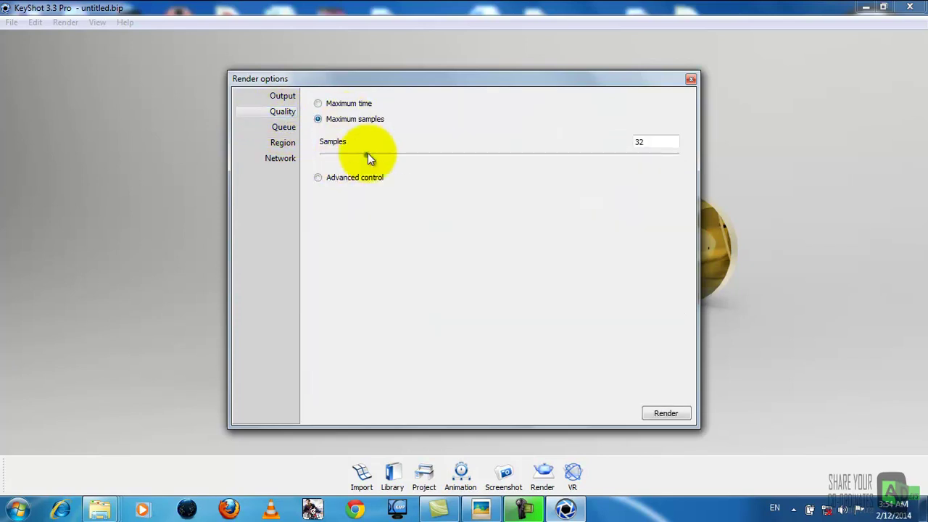
pyautogui.moveTo(368, 153); pyautogui.dragTo(338, 152)
# Render the 800 × 367 still image untitled.6.jpg and view it enlarged
pyautogui.click(276, 126)
pyautogui.click(271, 159)
pyautogui.click(283, 96)
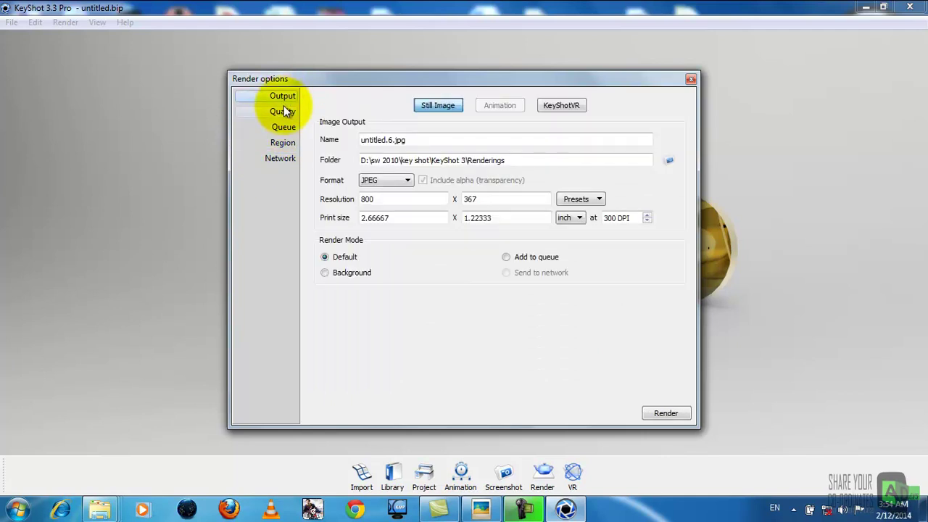
pyautogui.click(647, 417)
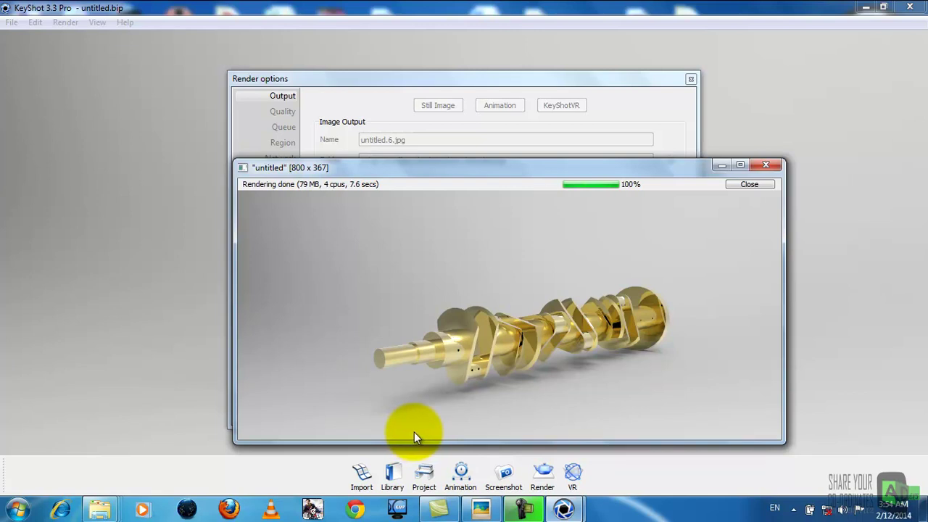
pyautogui.click(741, 166)
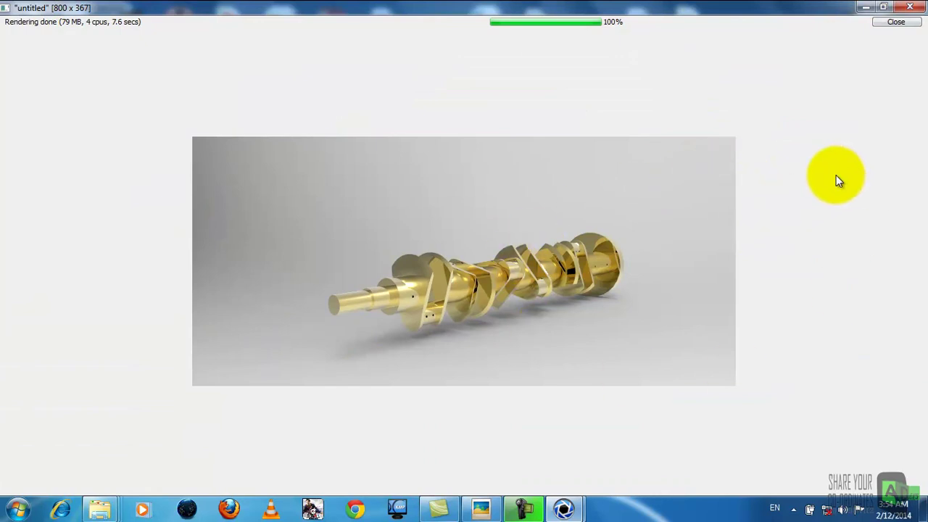